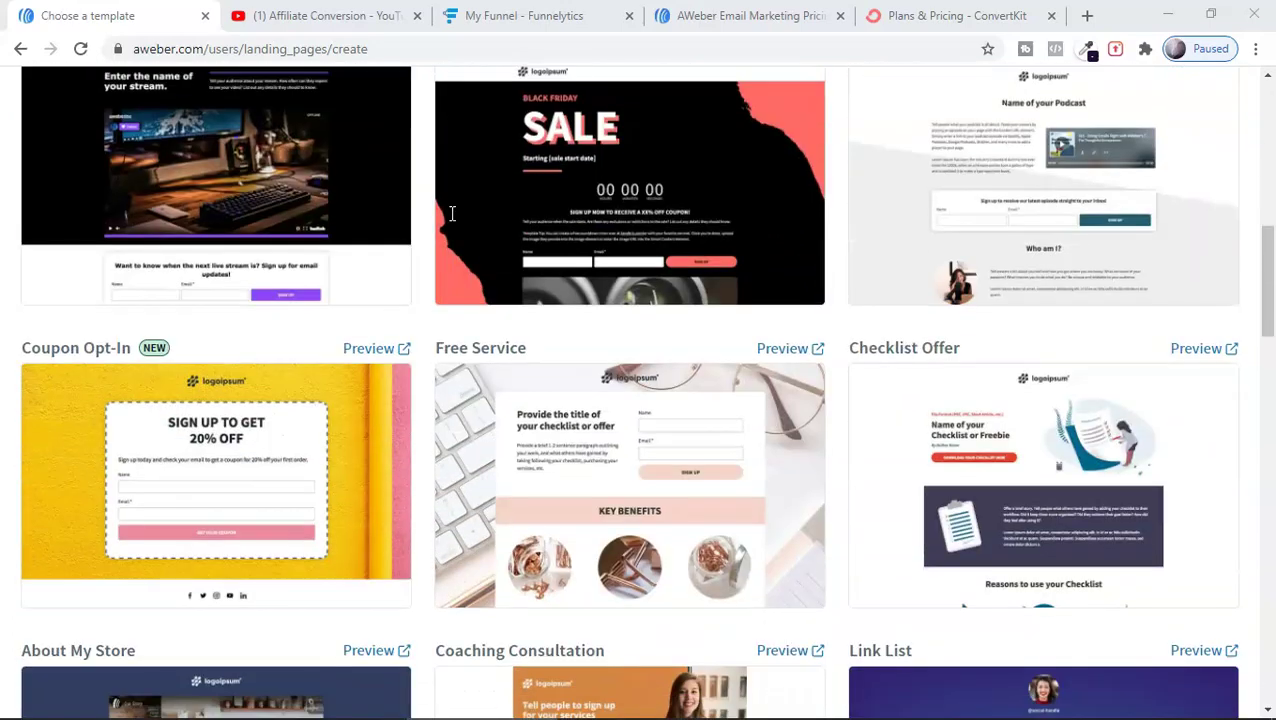
# Browse the landing page template gallery, from the Livestream and Coupon Opt-In templates through Thank You and Simple Sign Up.
pyautogui.scroll(-3, 452, 218)
pyautogui.scroll(-1, 452, 220)
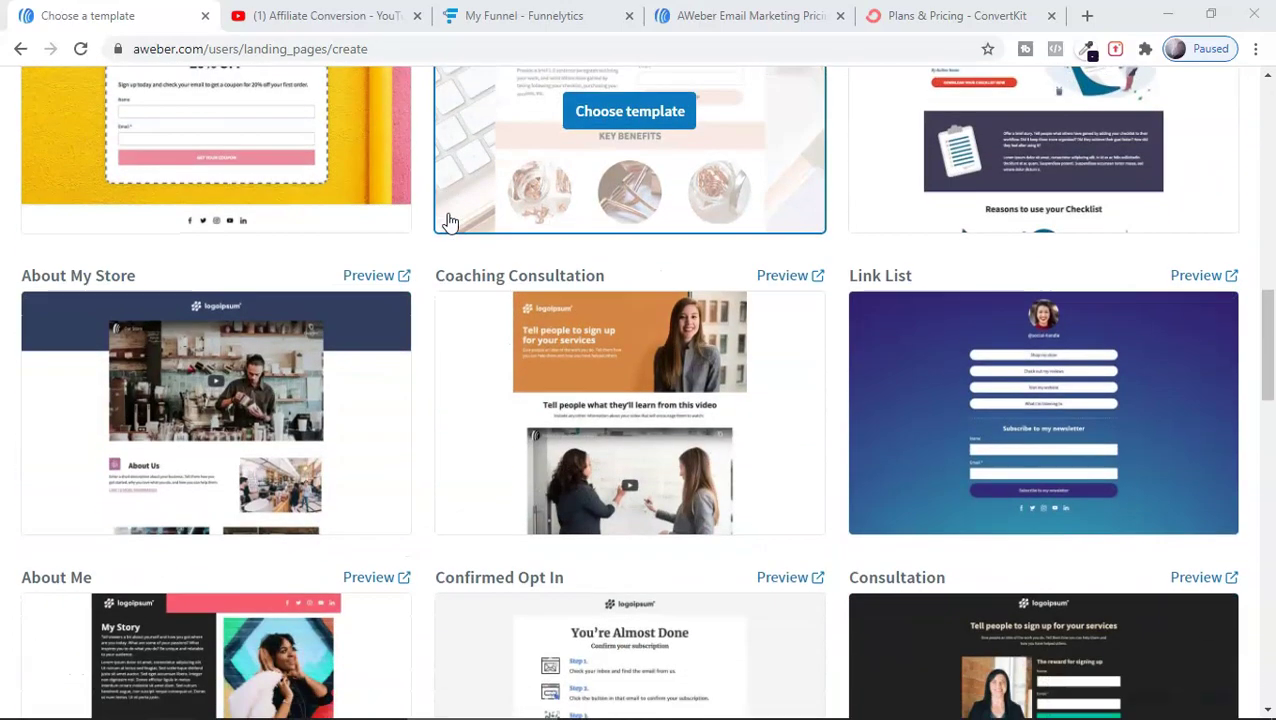
pyautogui.scroll(-2, 450, 220)
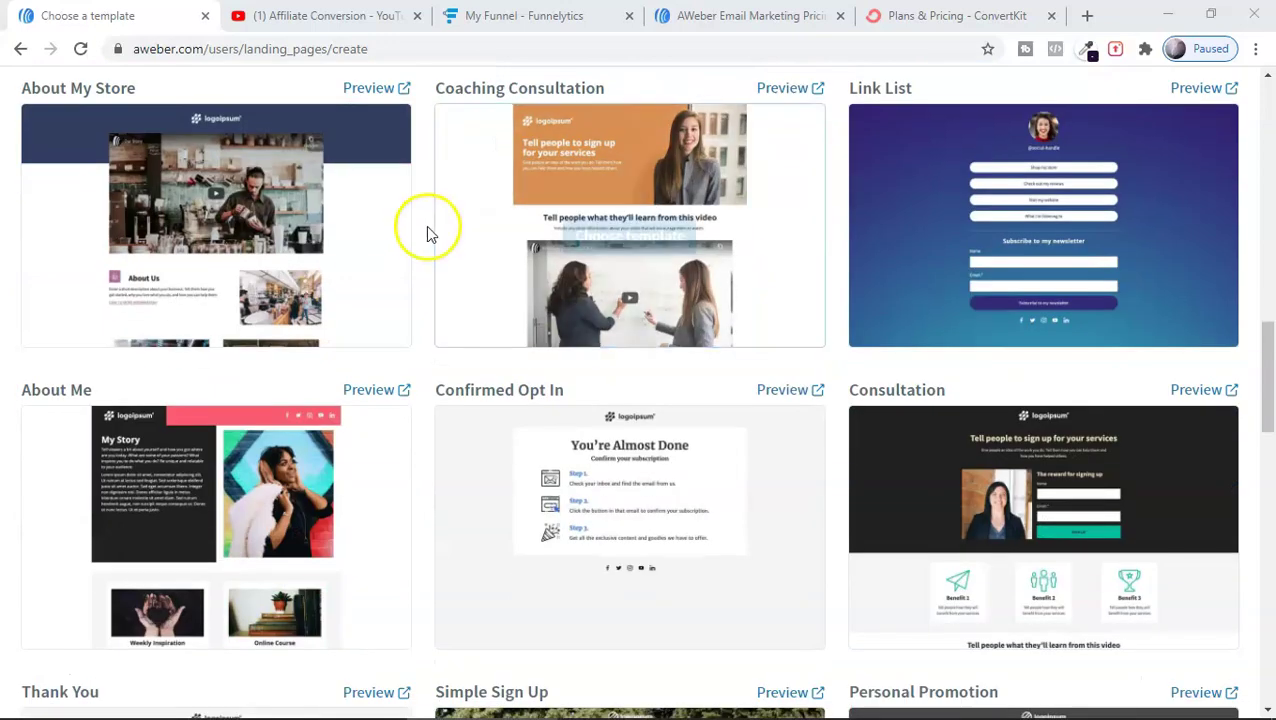
pyautogui.scroll(-3, 427, 233)
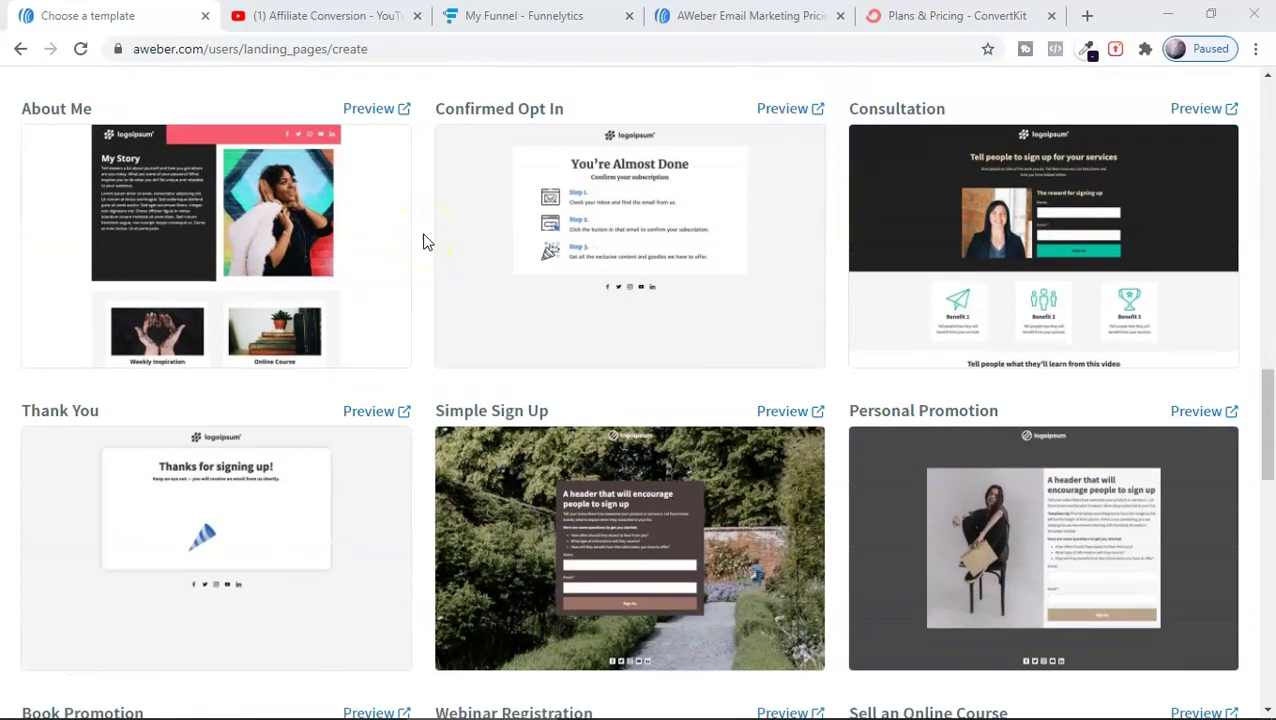
pyautogui.scroll(4, 423, 241)
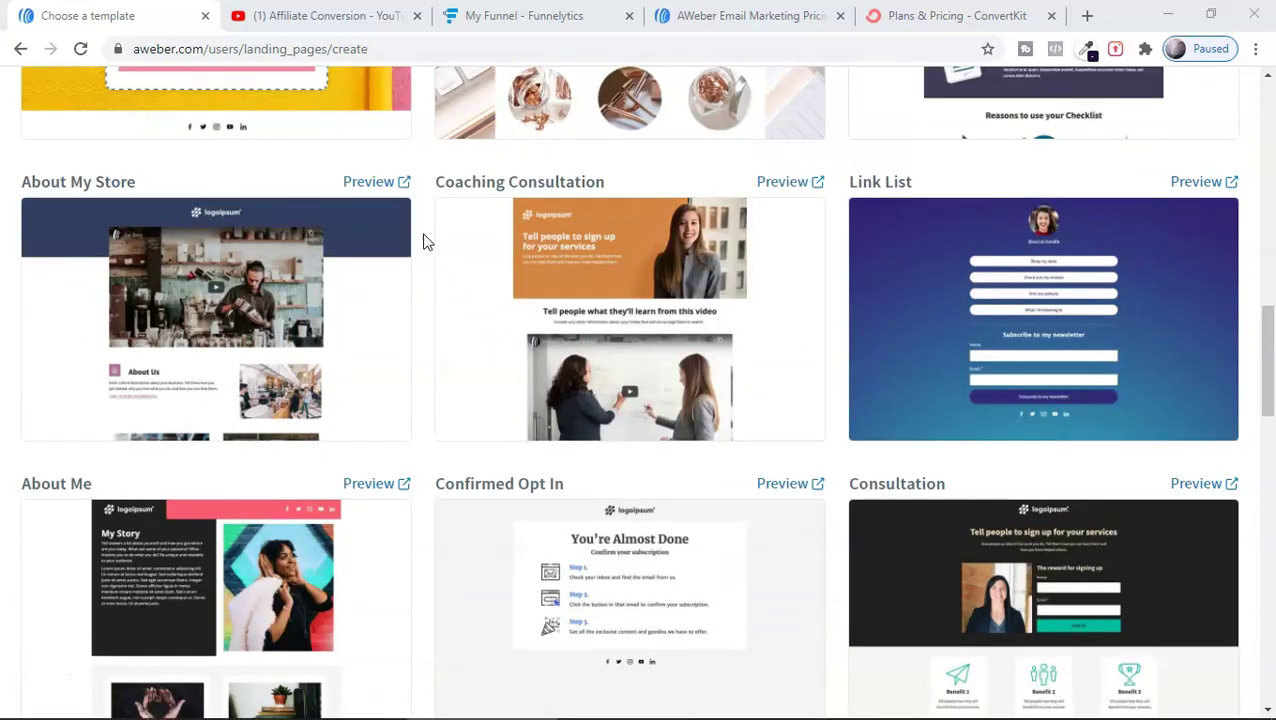
pyautogui.scroll(2, 424, 242)
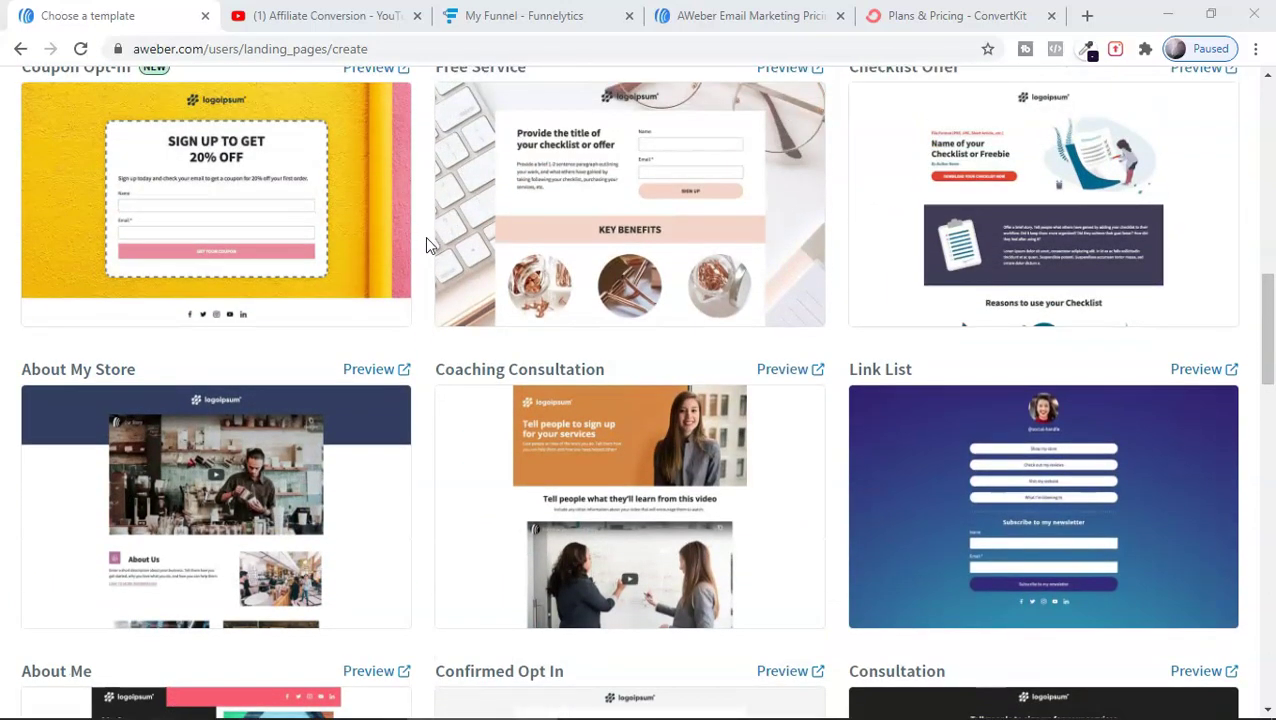
pyautogui.scroll(1, 425, 244)
pyautogui.scroll(3, 425, 244)
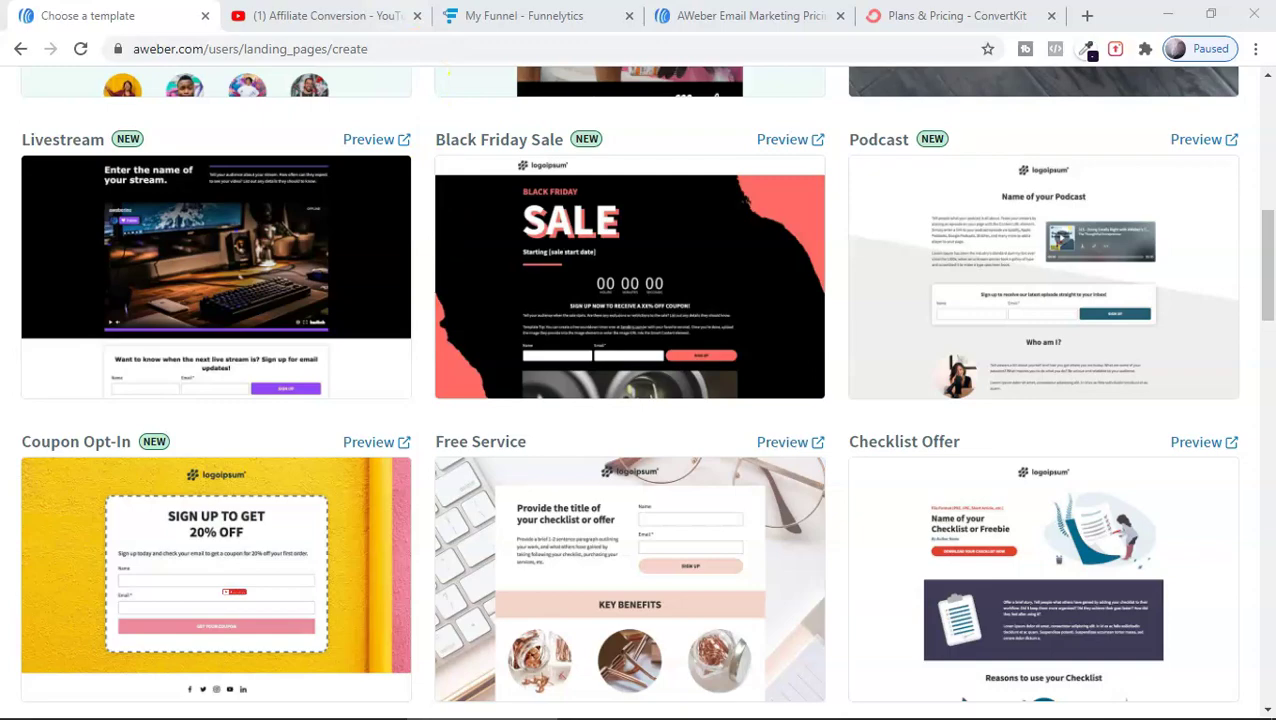
# Switch to the Affiliate Conversion YouTube channel and look through its uploads, free traffic and Facebook ads video sections.
pyautogui.click(320, 15)
pyautogui.scroll(-3, 775, 310)
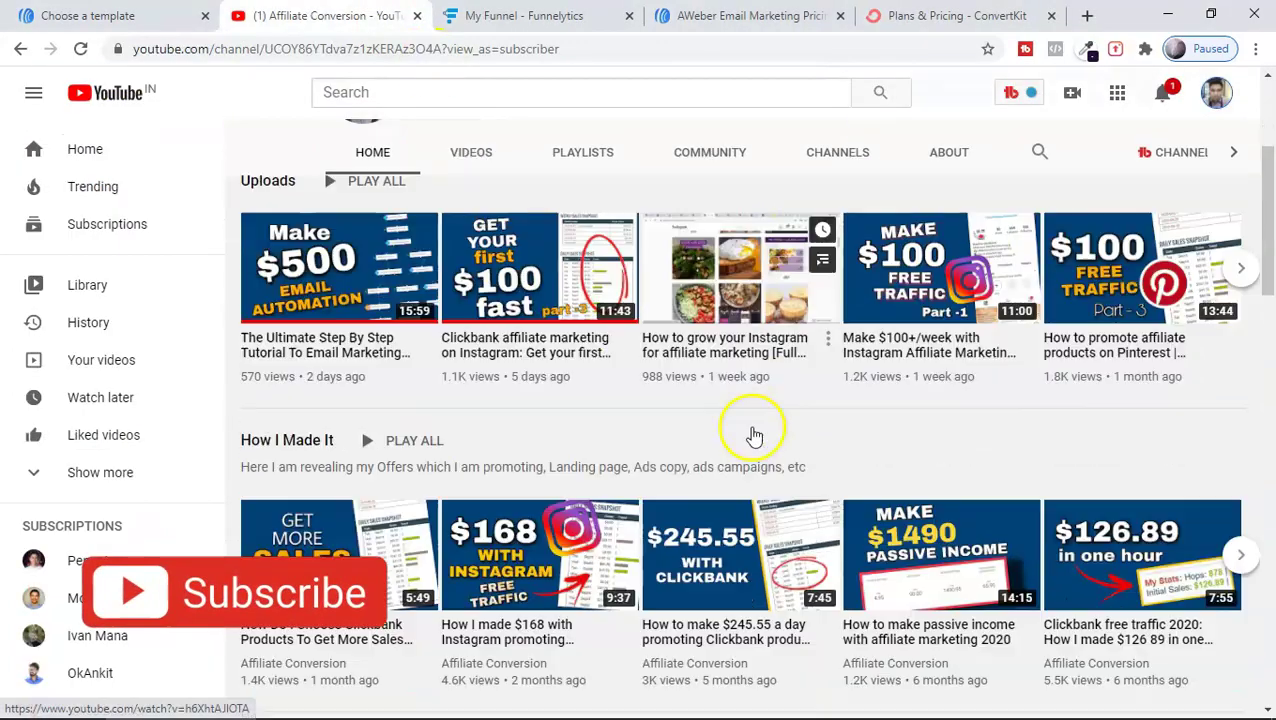
pyautogui.scroll(-1, 750, 430)
pyautogui.scroll(-2, 945, 330)
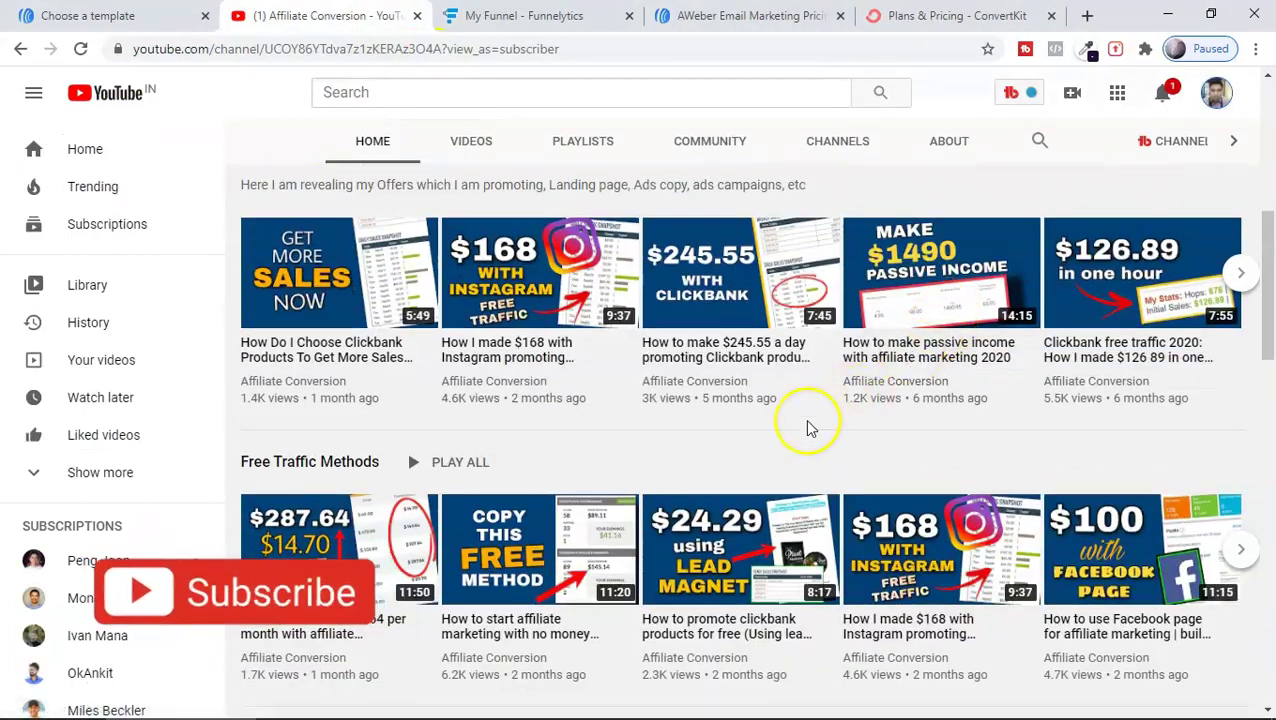
pyautogui.scroll(-3, 795, 447)
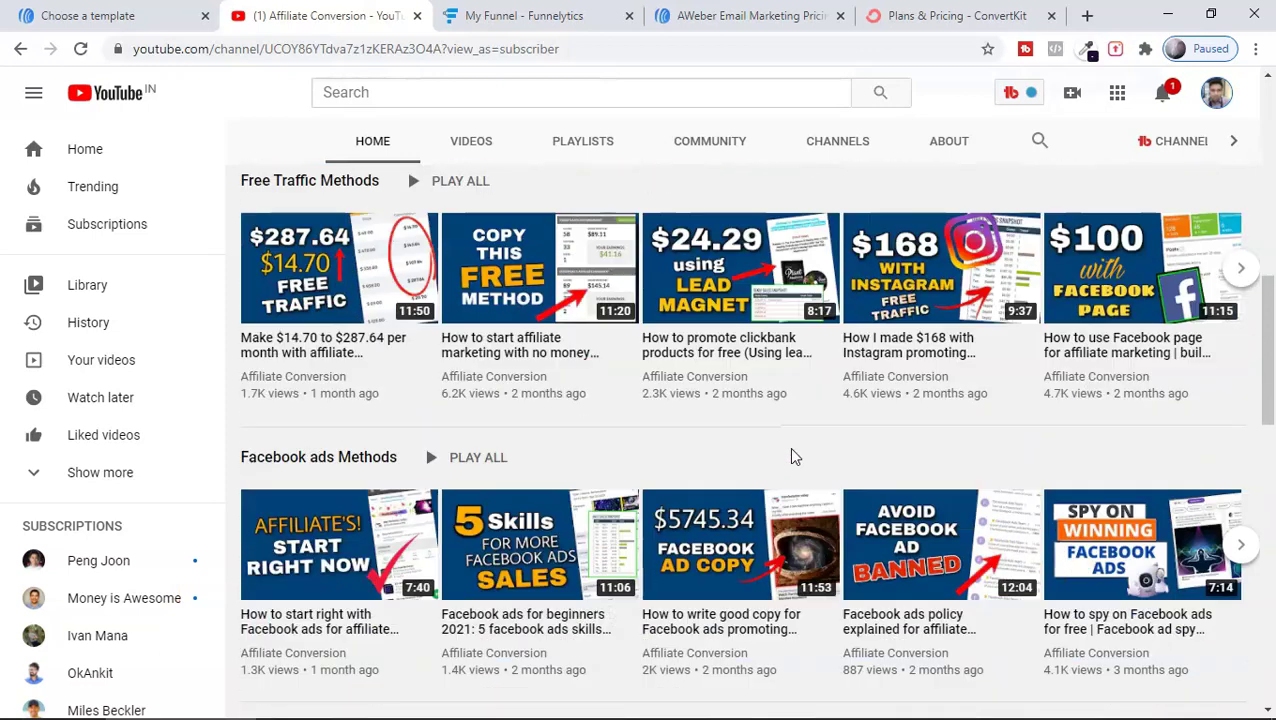
pyautogui.scroll(-1, 810, 450)
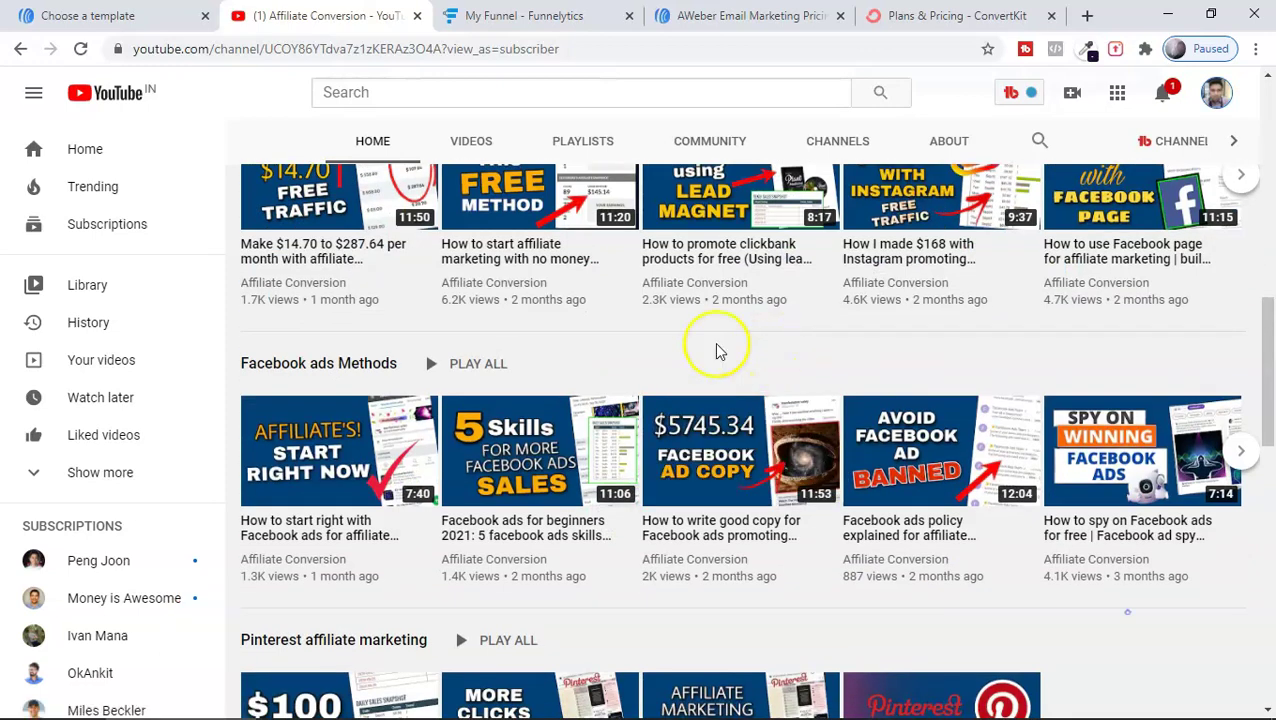
# Return to the AWeber template gallery and look over the templates around Black Friday Sale and Free Service.
pyautogui.click(178, 16)
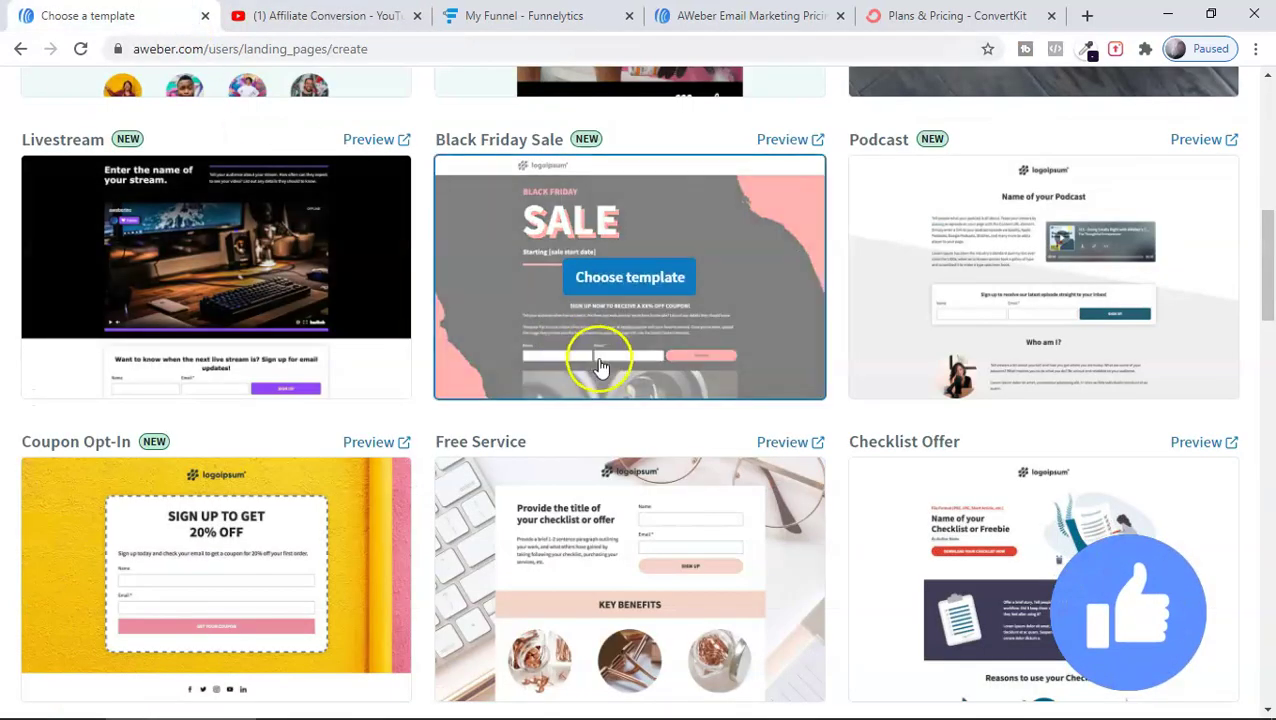
pyautogui.scroll(-1, 838, 435)
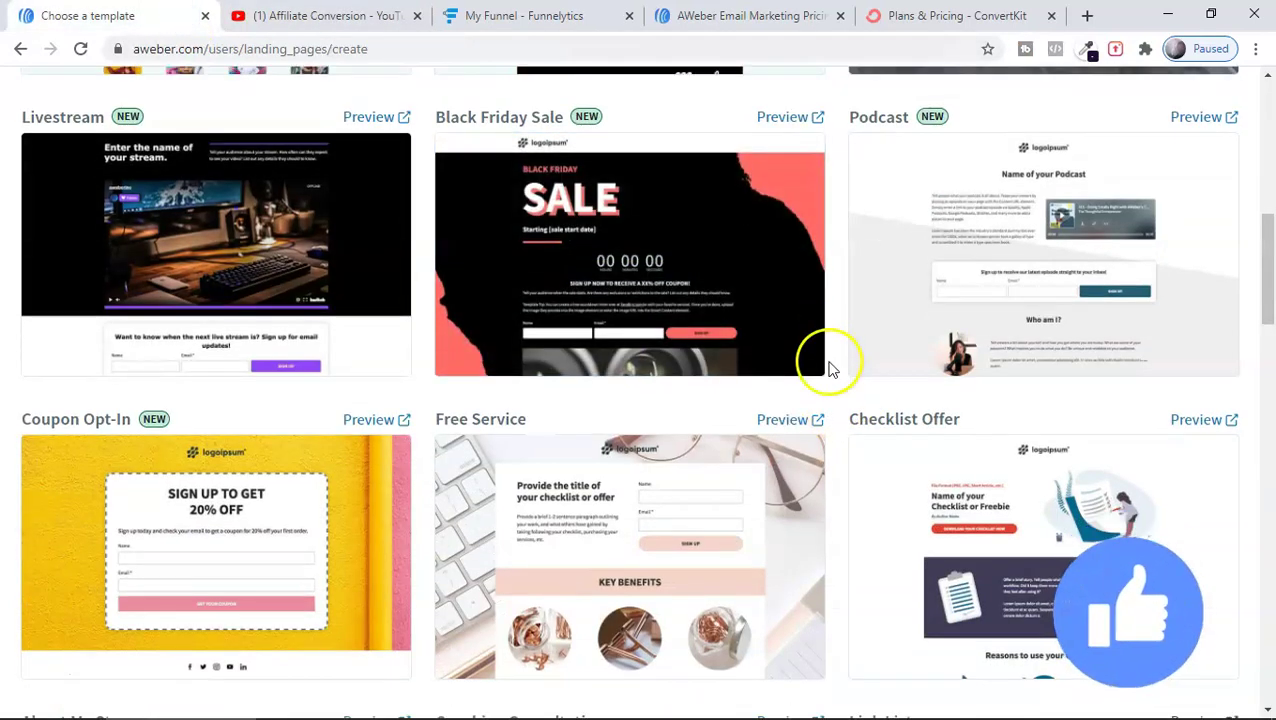
pyautogui.scroll(-1, 838, 415)
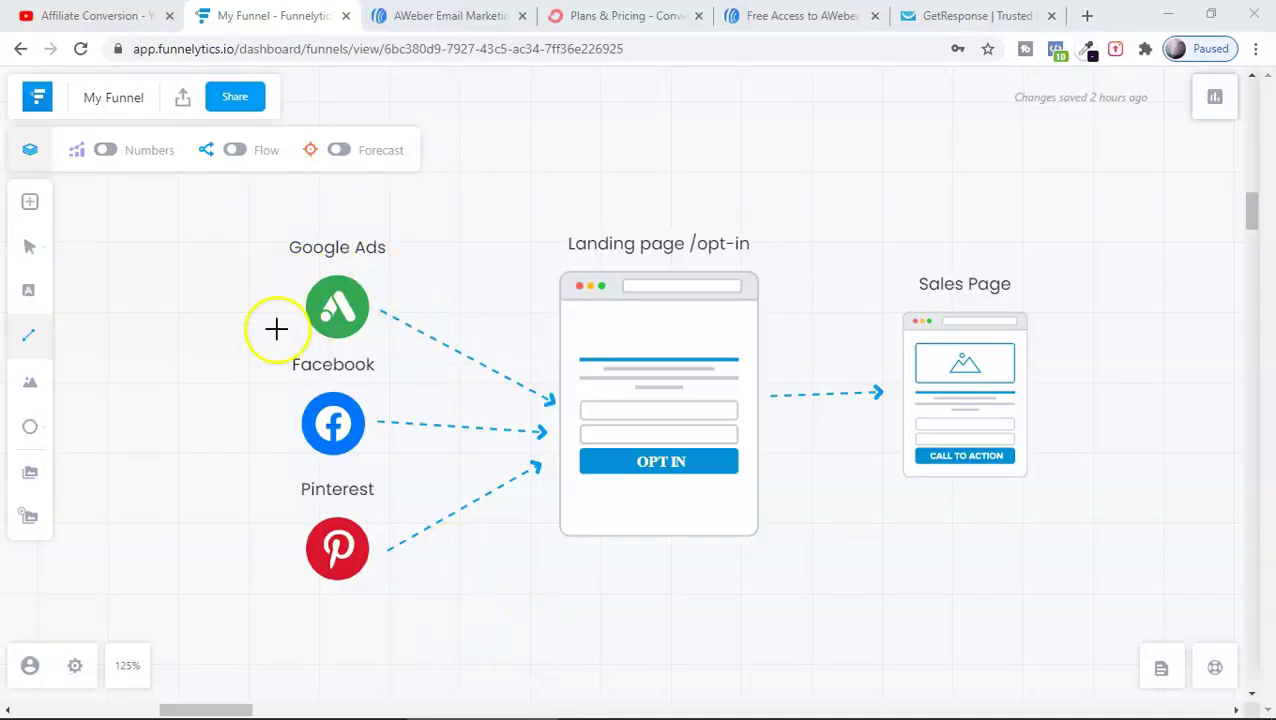
pyautogui.moveTo(794, 354)
pyautogui.click(704, 286)
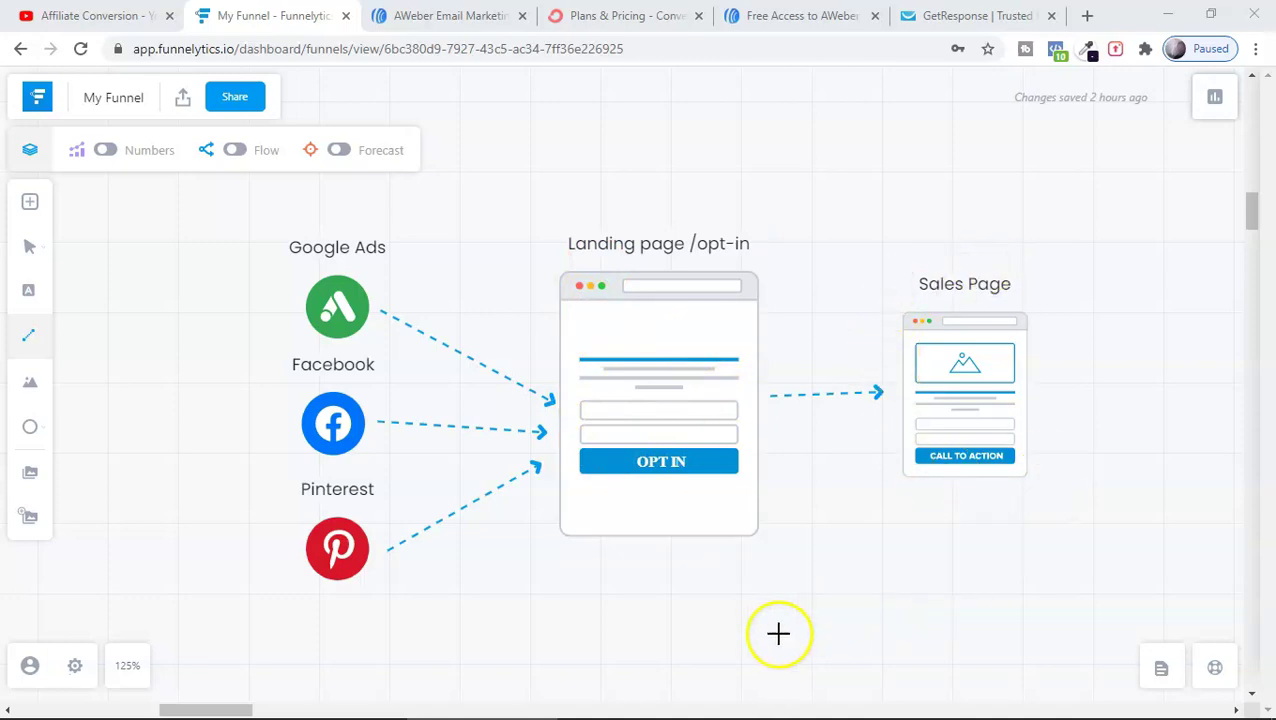
# Switch to the AWeber pricing page and compare the Pro and Free plans, including their email and landing page features.
pyautogui.hotkey('ctrl', 'Tab')
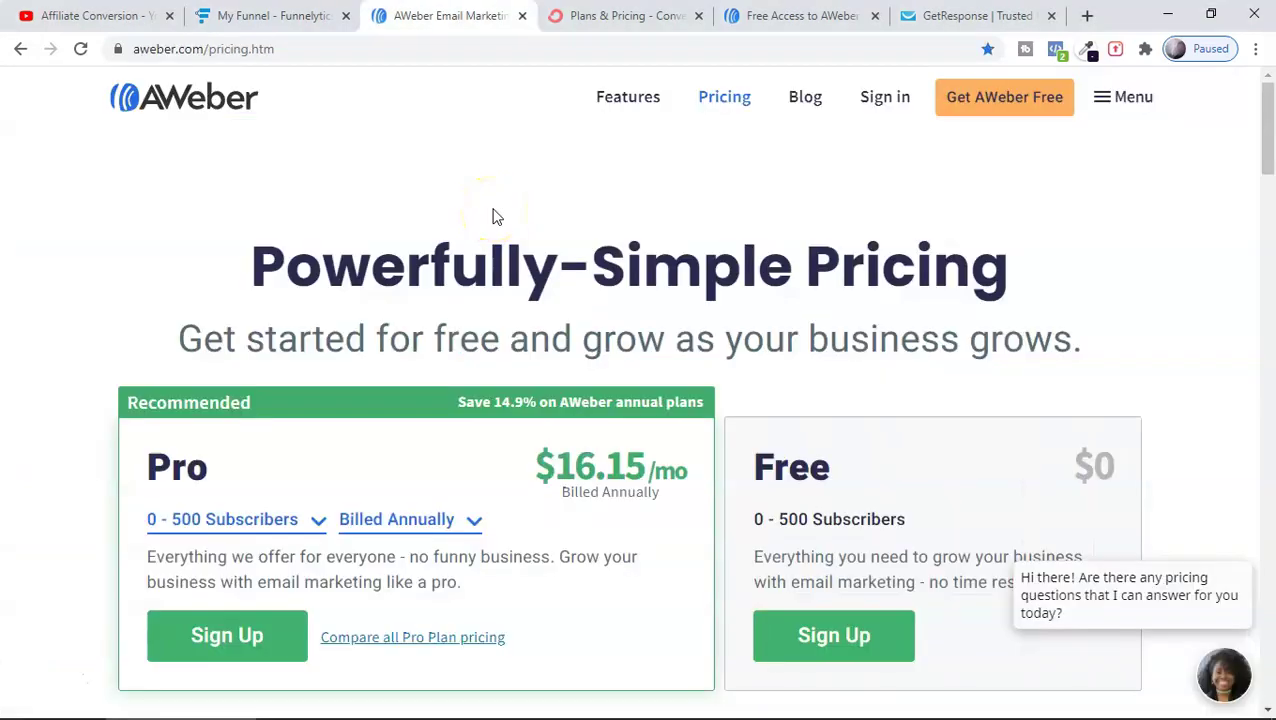
pyautogui.scroll(-1, 398, 243)
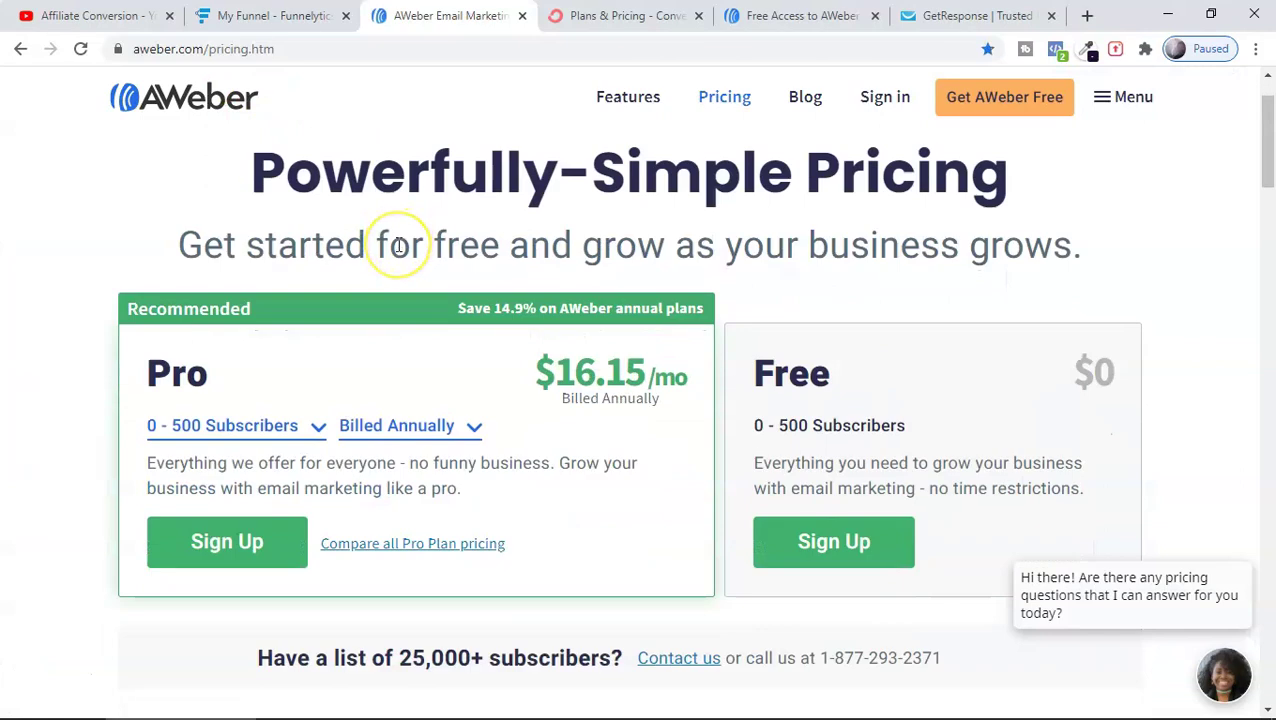
pyautogui.scroll(-4, 398, 243)
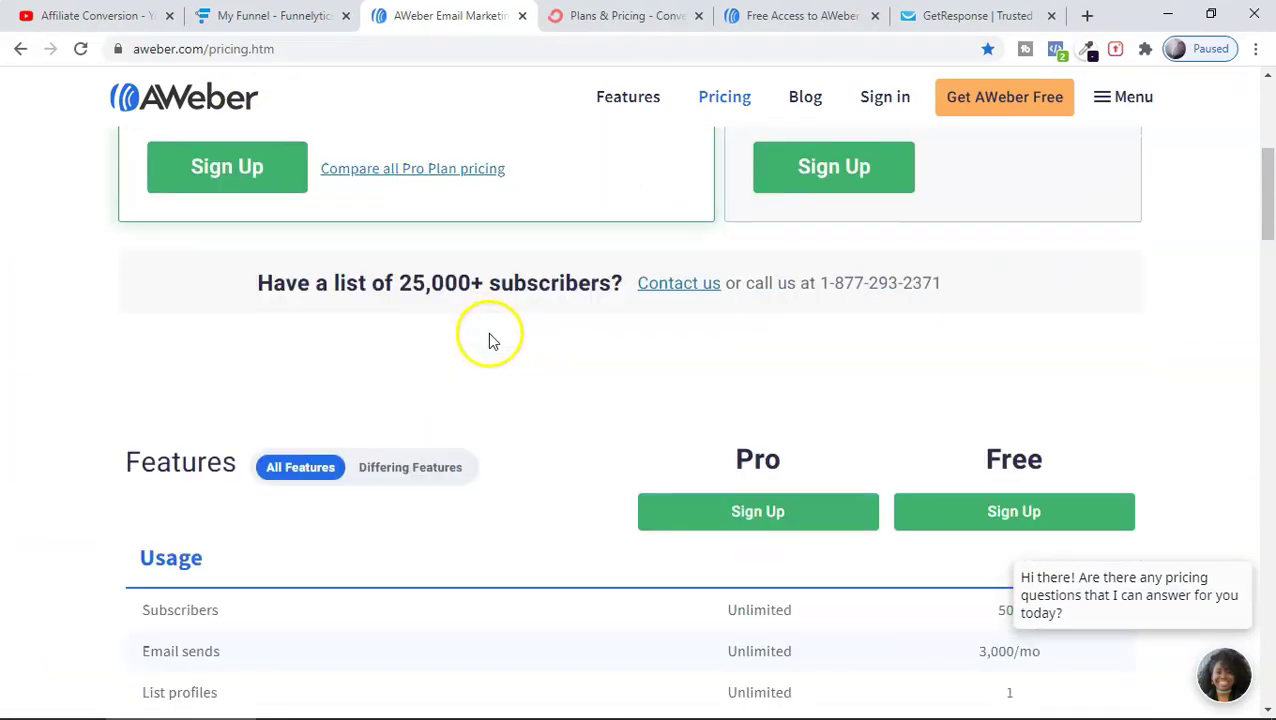
pyautogui.scroll(5, 493, 340)
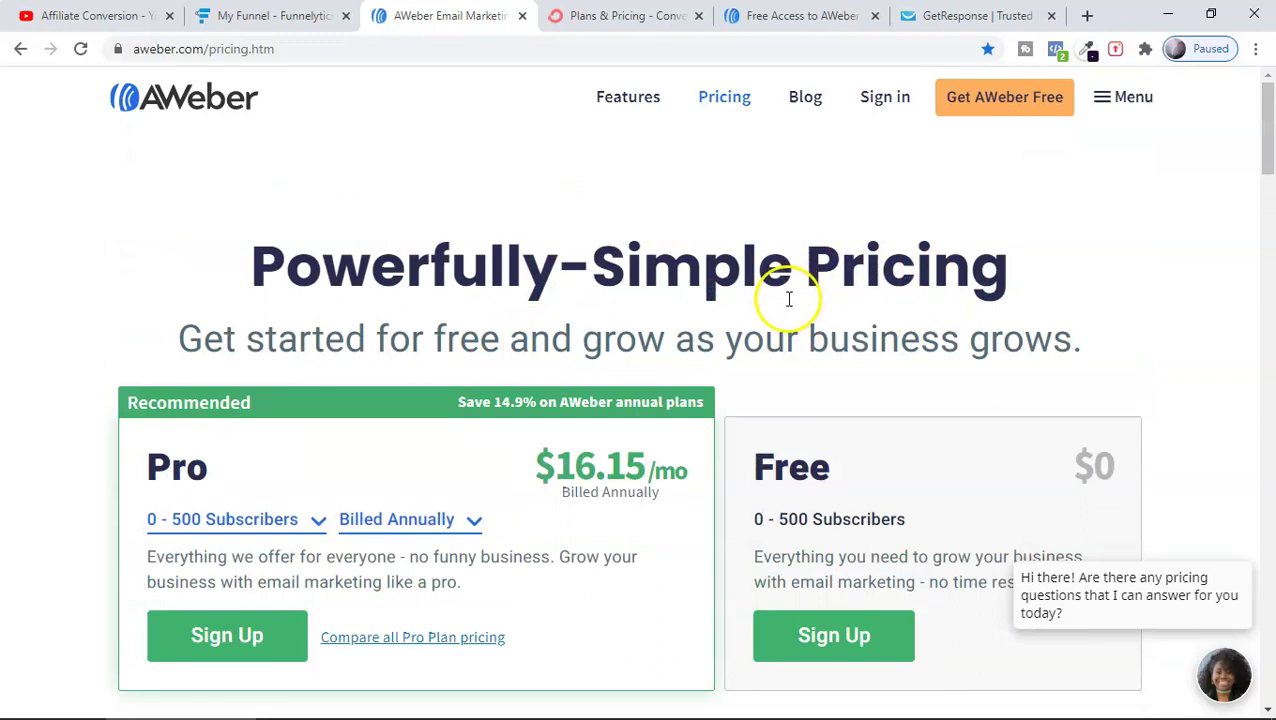
pyautogui.scroll(-3, 490, 341)
pyautogui.scroll(-7, 598, 345)
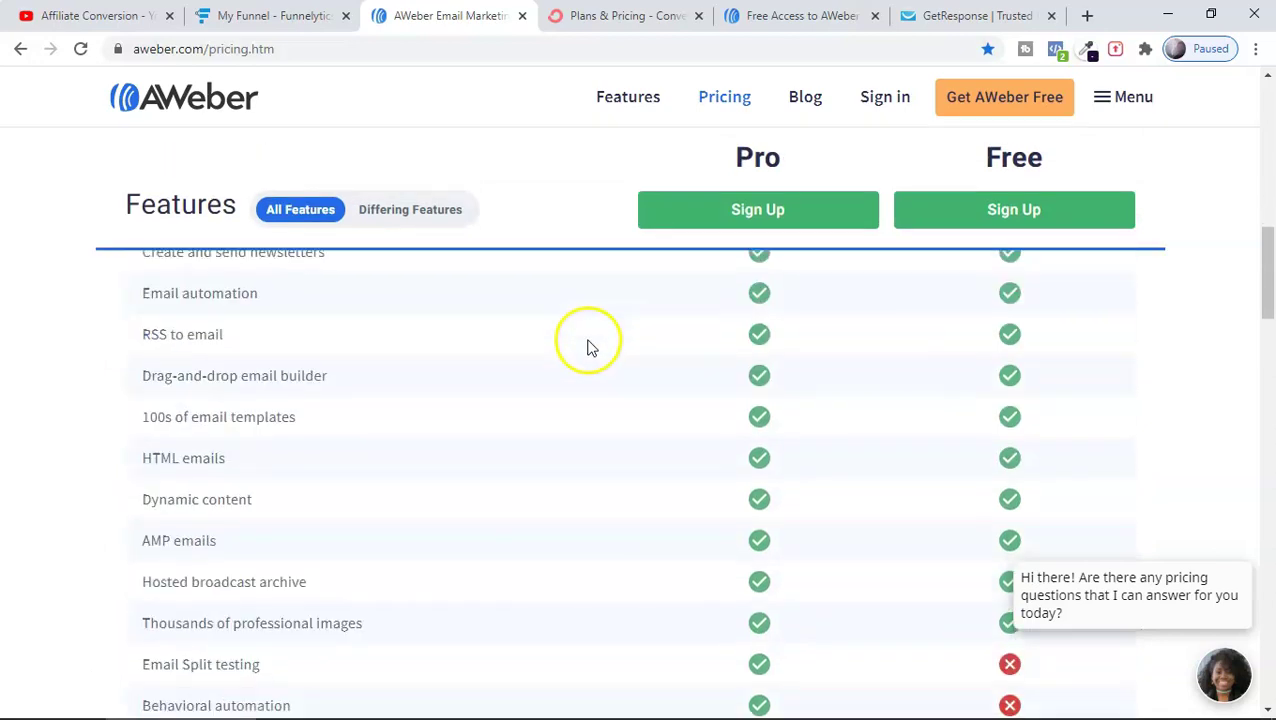
pyautogui.scroll(-4, 588, 347)
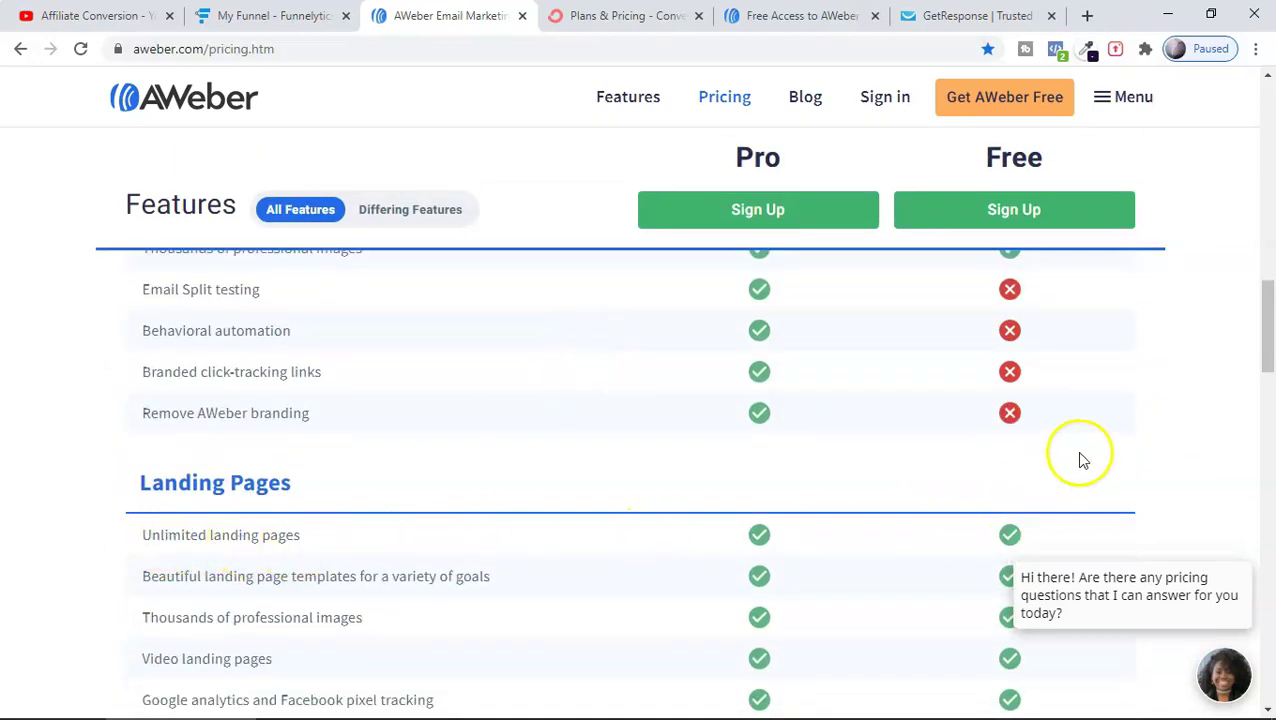
pyautogui.scroll(10, 1080, 460)
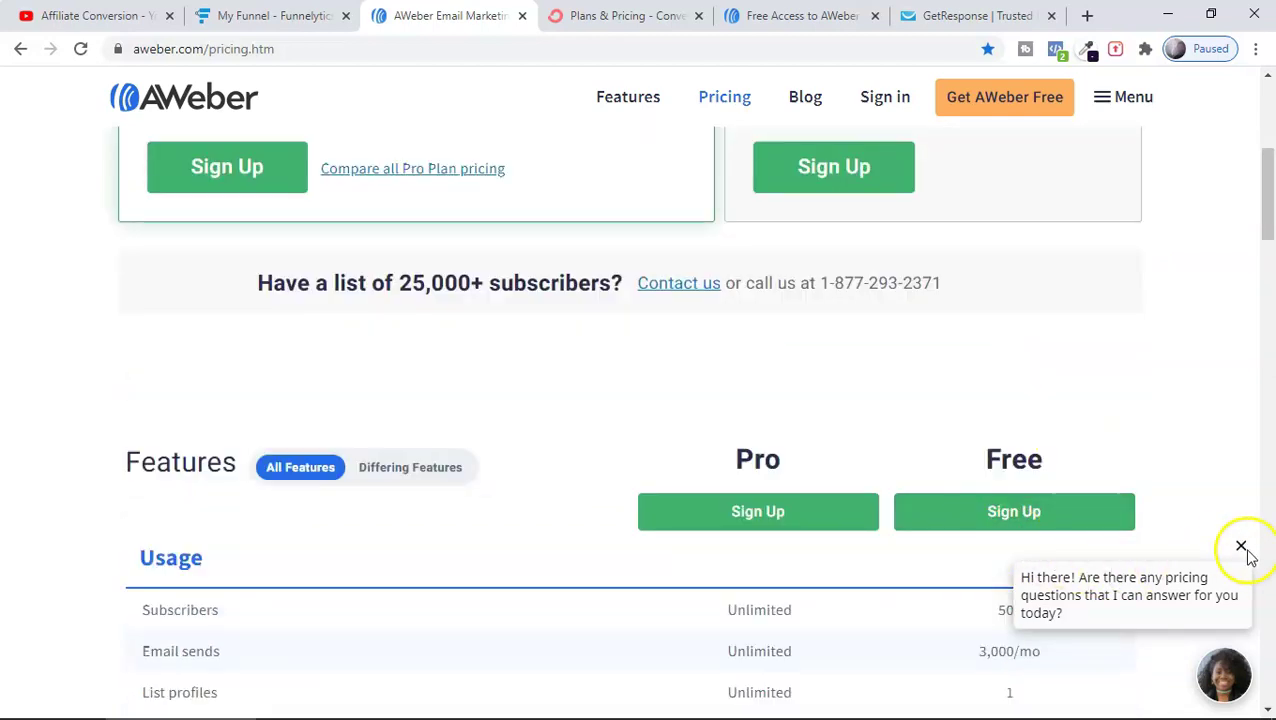
# Dismiss the chat prompt and examine the Free plan's usage limits and landing page features, including Custom Domains.
pyautogui.click(1242, 548)
pyautogui.scroll(-2, 655, 629)
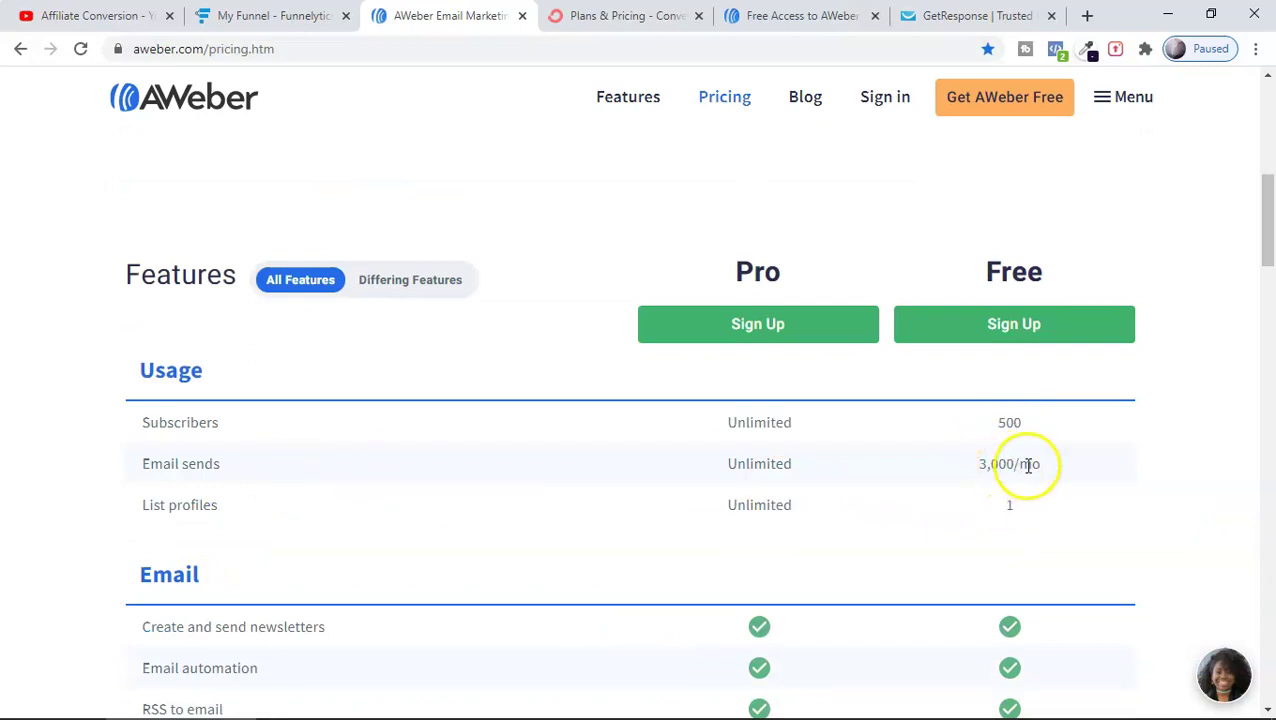
pyautogui.scroll(-7, 1036, 480)
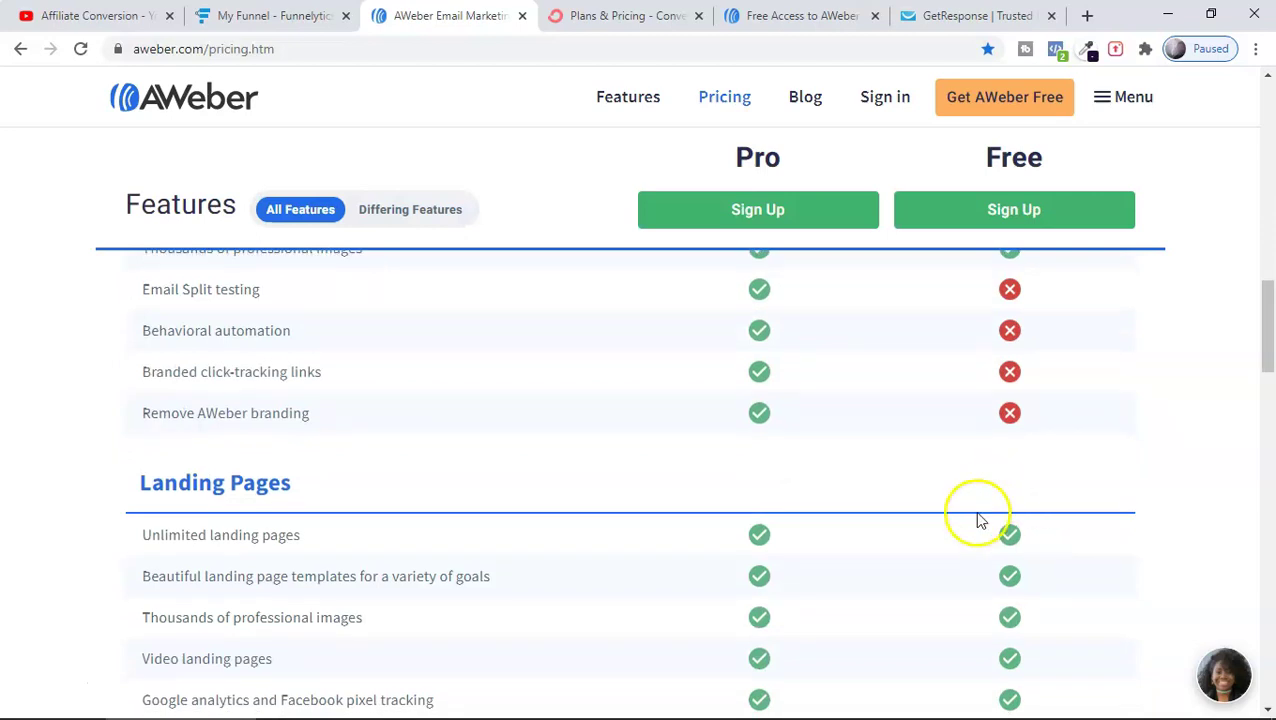
pyautogui.scroll(-2, 1059, 507)
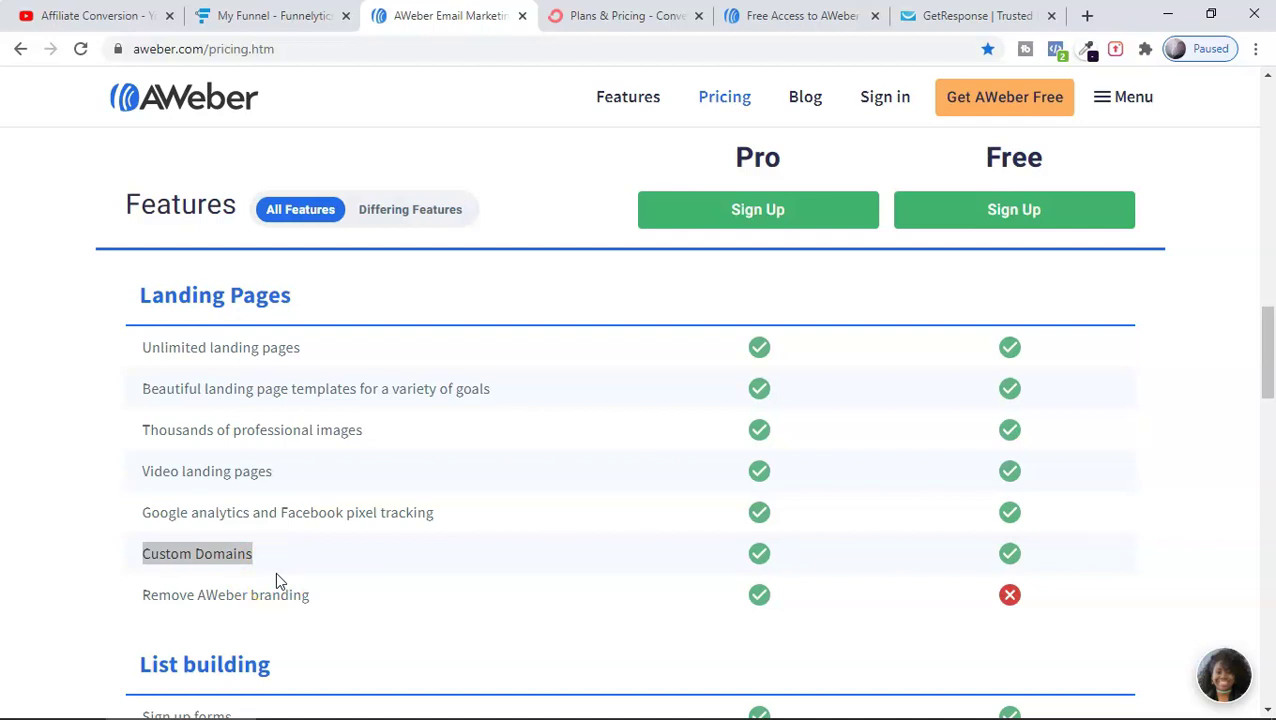
pyautogui.click(252, 585)
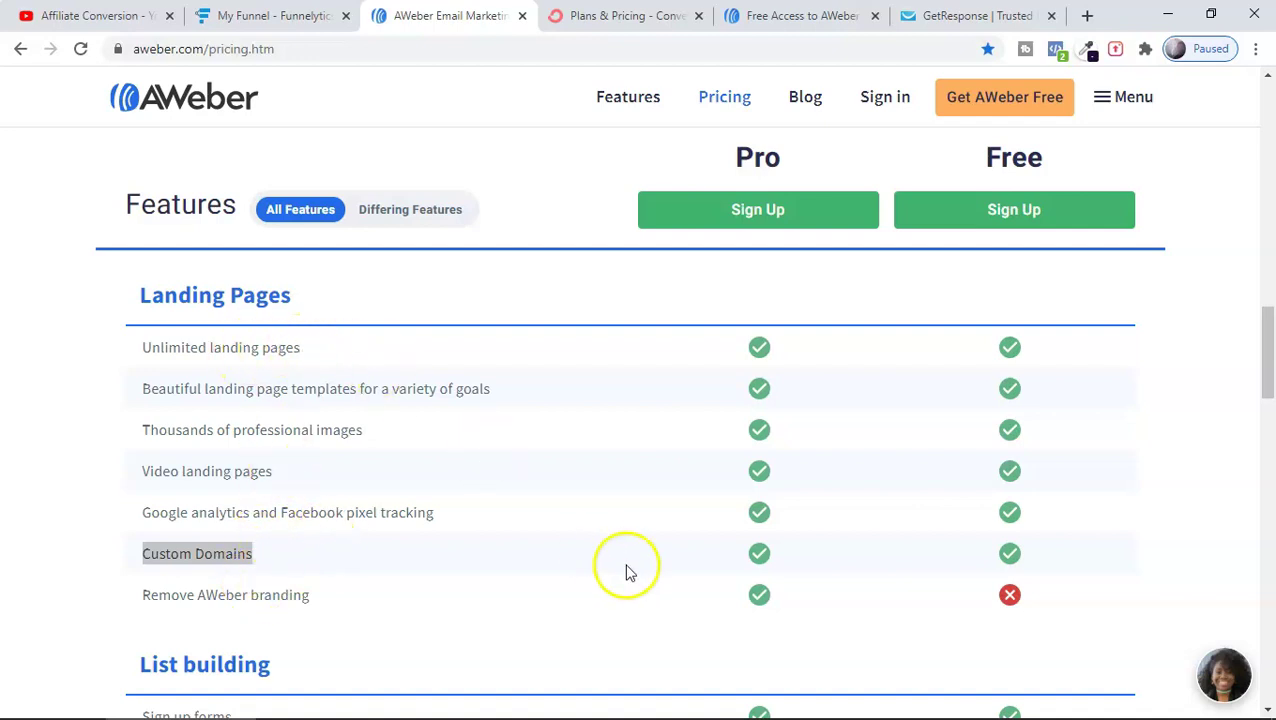
pyautogui.scroll(8, 622, 580)
pyautogui.scroll(2, 617, 592)
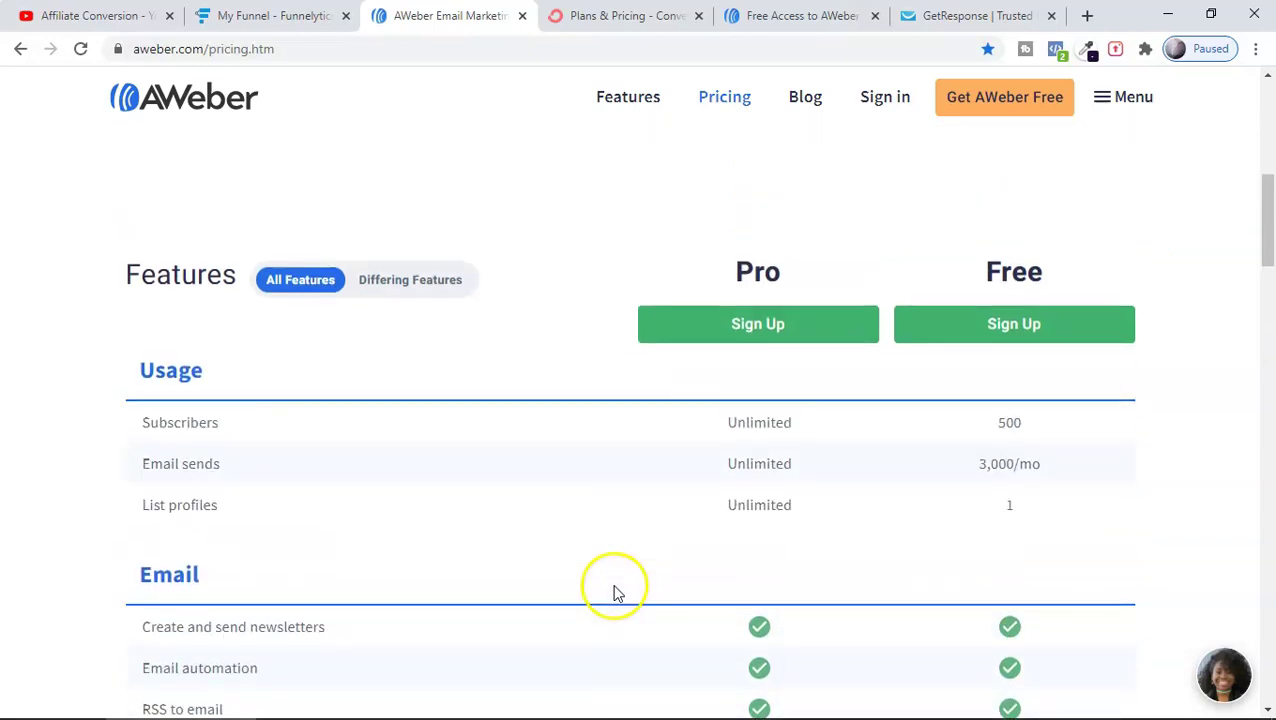
pyautogui.scroll(5, 617, 592)
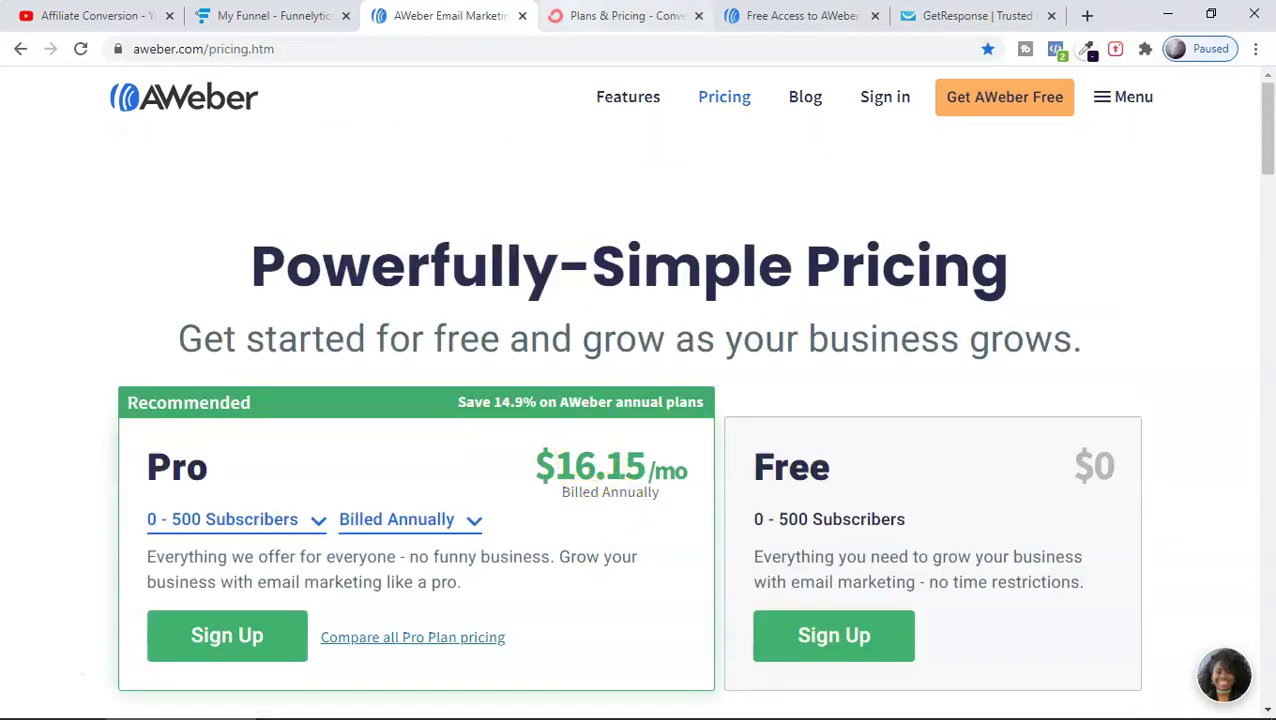
# Switch to the ConvertKit pricing page and examine what the Free plan includes, highlighting the email broadcasts feature.
pyautogui.click(577, 22)
pyautogui.scroll(2, 763, 293)
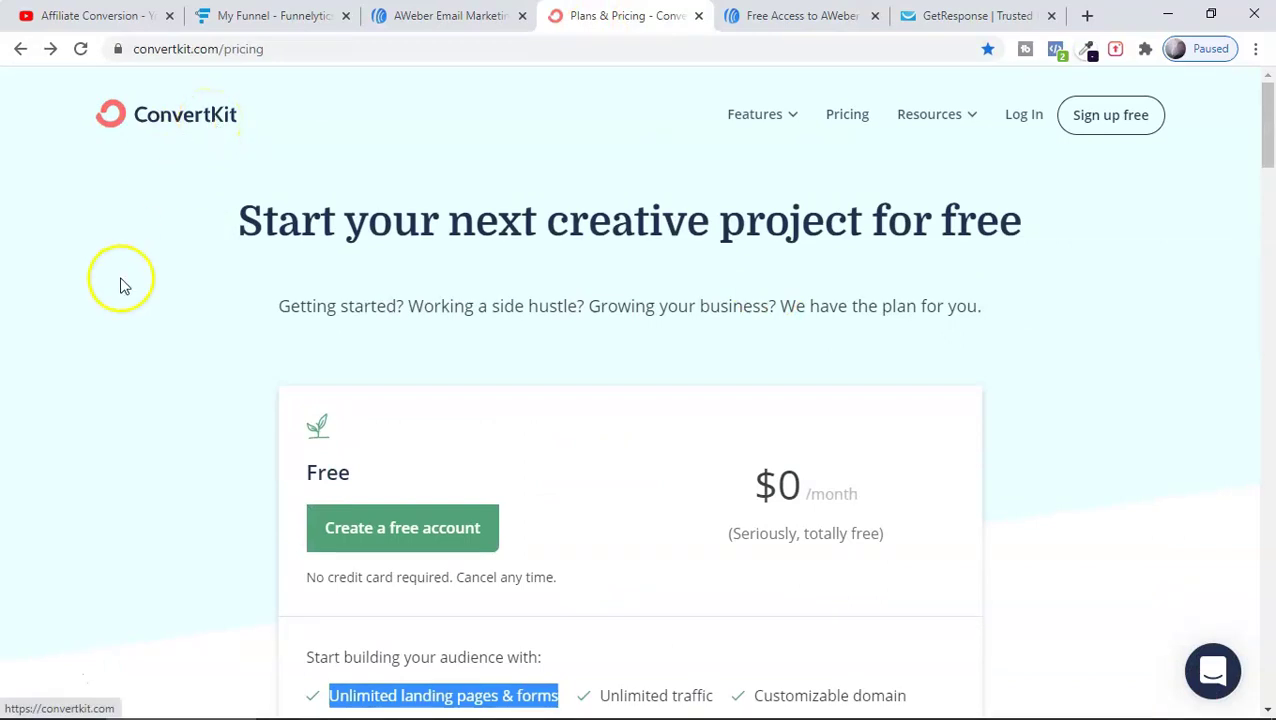
pyautogui.scroll(-4, 137, 330)
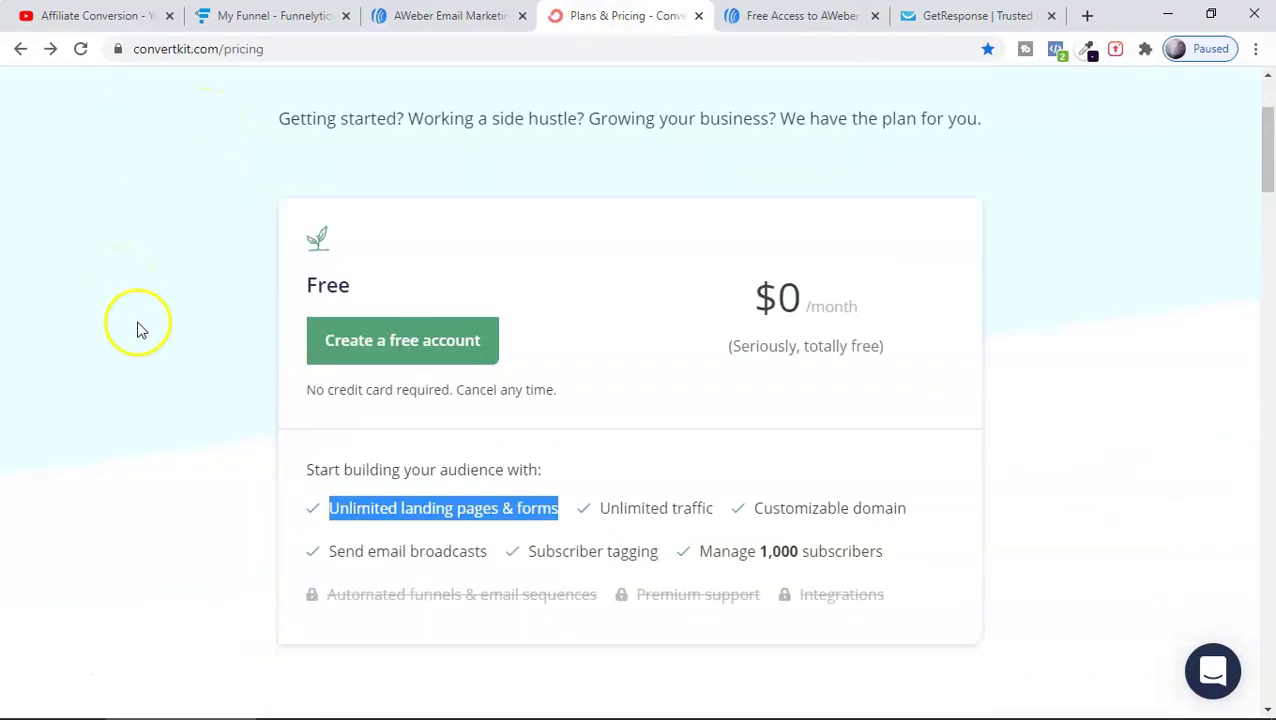
pyautogui.click(171, 379)
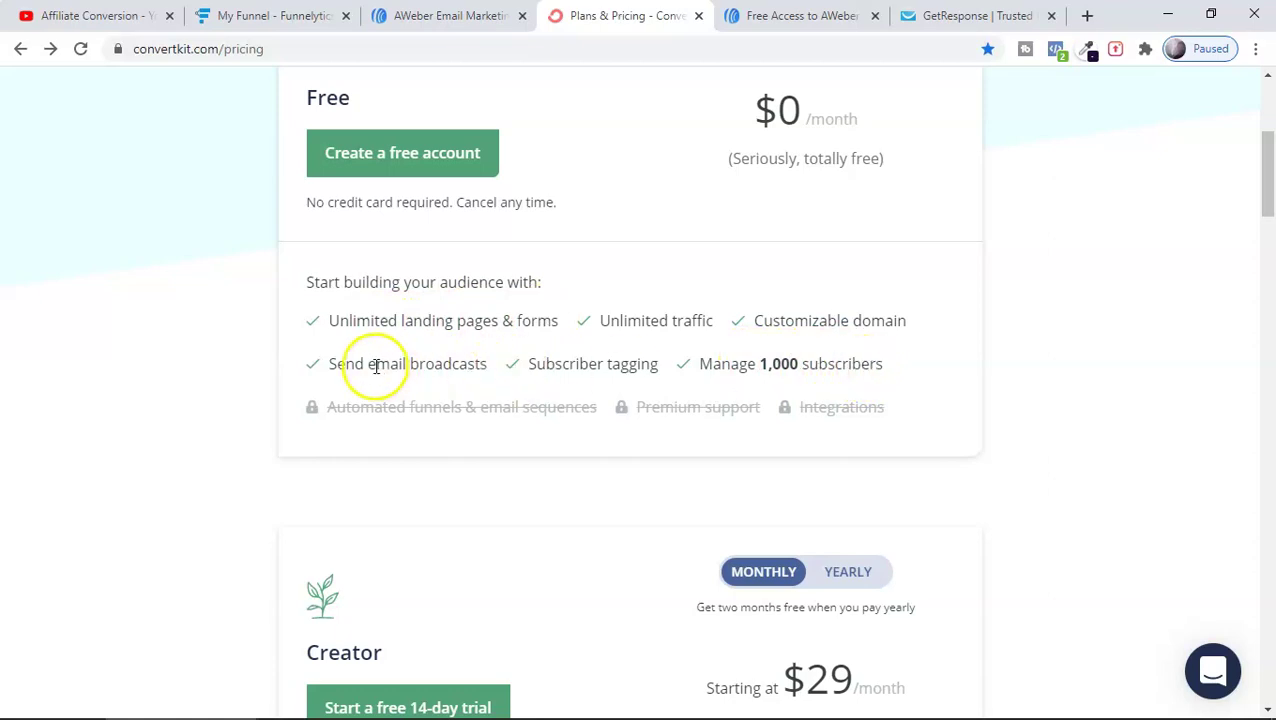
pyautogui.moveTo(376, 366); pyautogui.dragTo(465, 368)
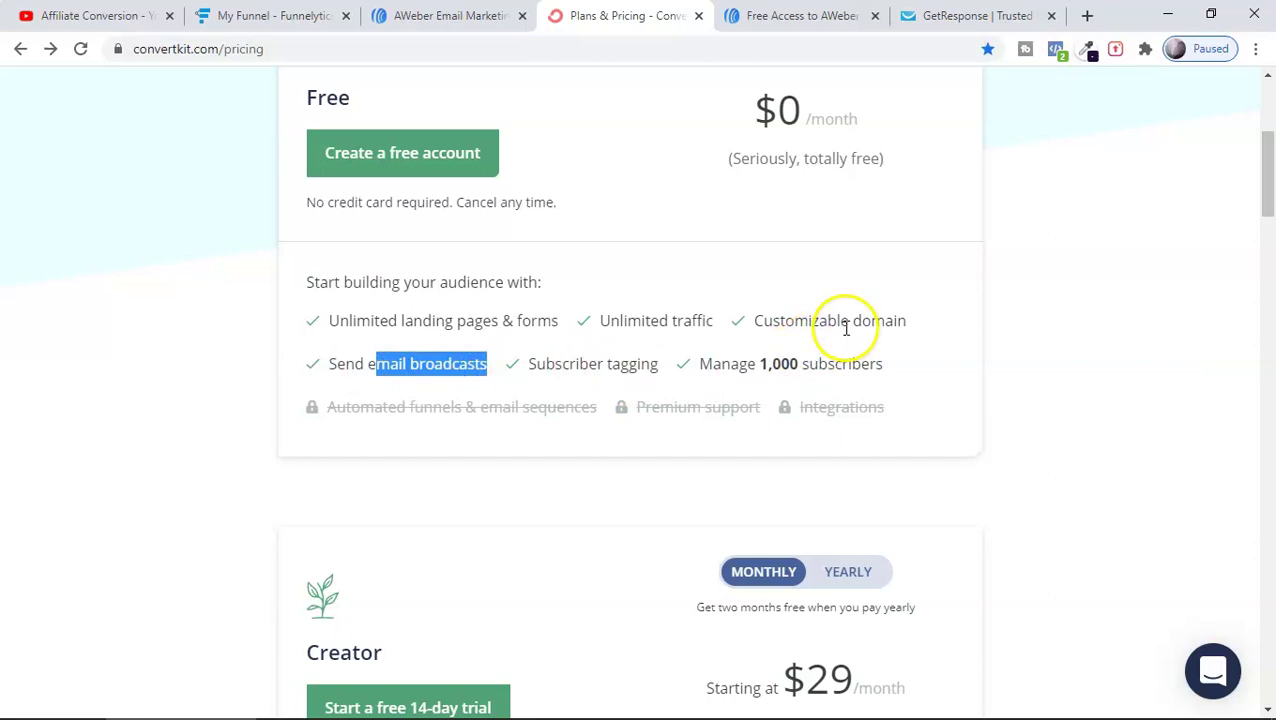
pyautogui.scroll(4, 726, 393)
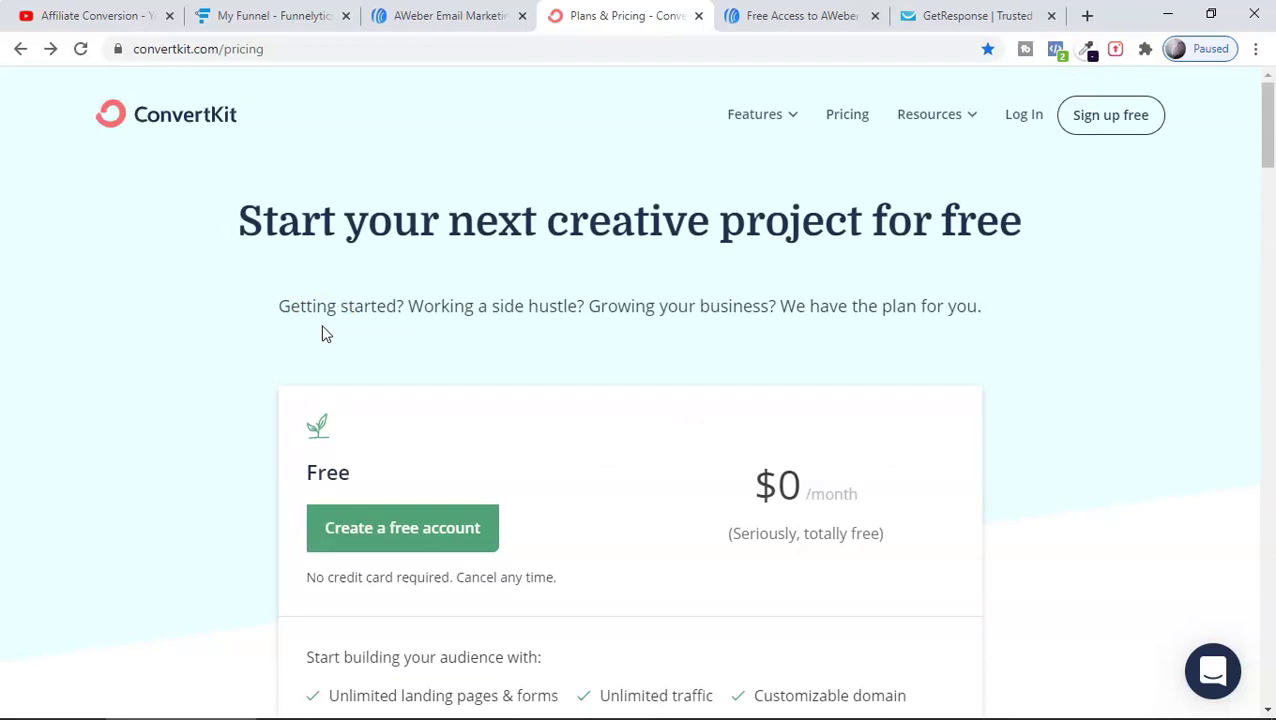
pyautogui.scroll(-3, 683, 330)
pyautogui.scroll(3, 548, 388)
pyautogui.scroll(-3, 907, 270)
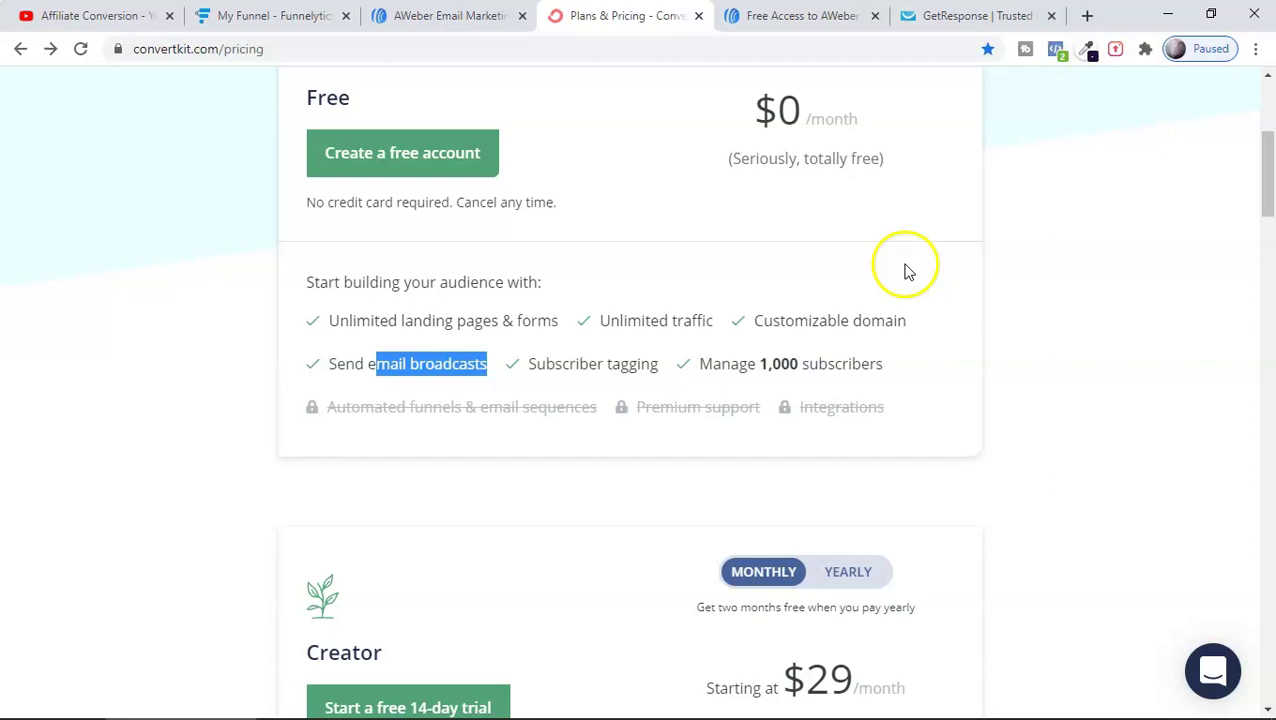
# Switch to the AWeber pricing page and compare the Pro and Free plans' usage, email and landing page features.
pyautogui.click(488, 18)
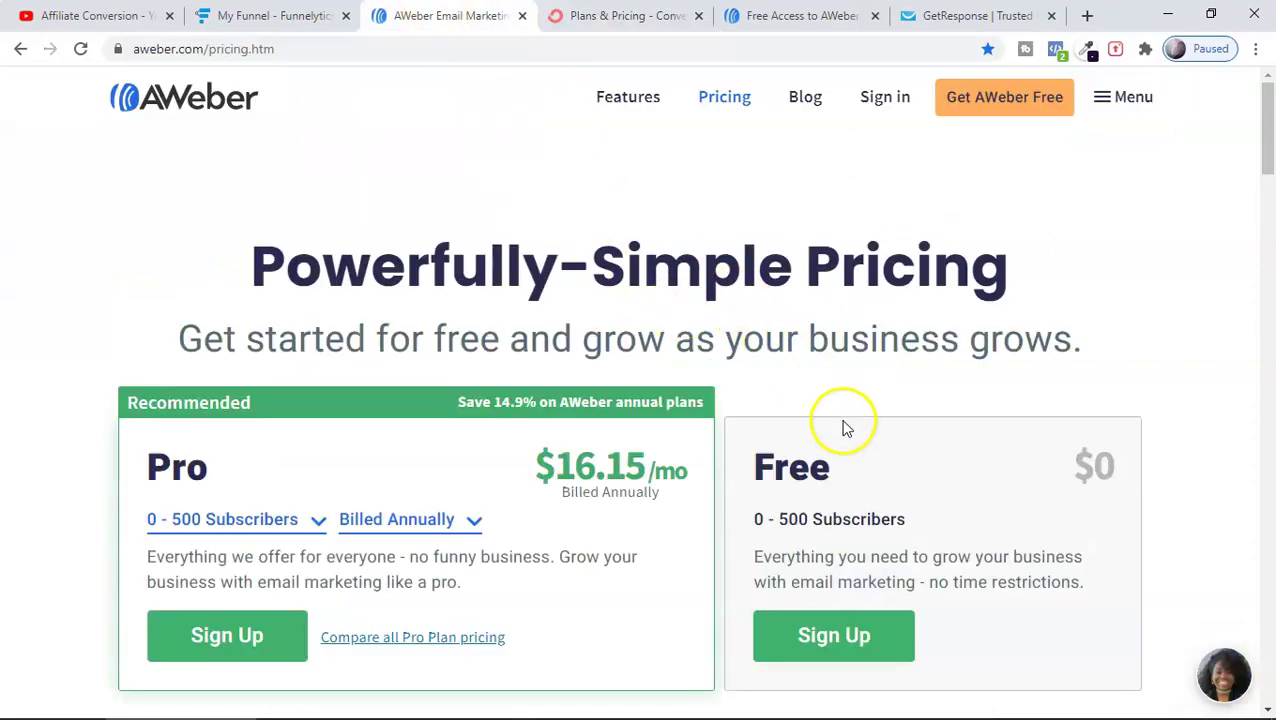
pyautogui.scroll(-4, 910, 440)
pyautogui.scroll(-4, 895, 435)
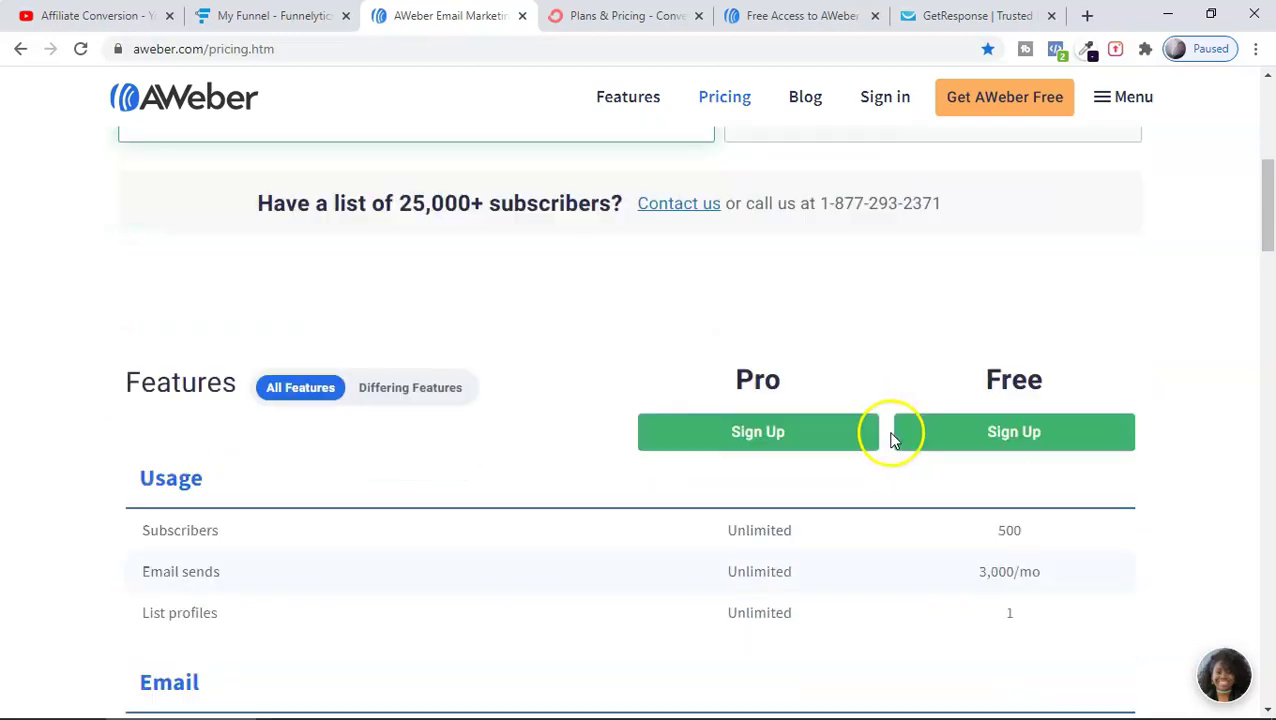
pyautogui.scroll(-6, 930, 455)
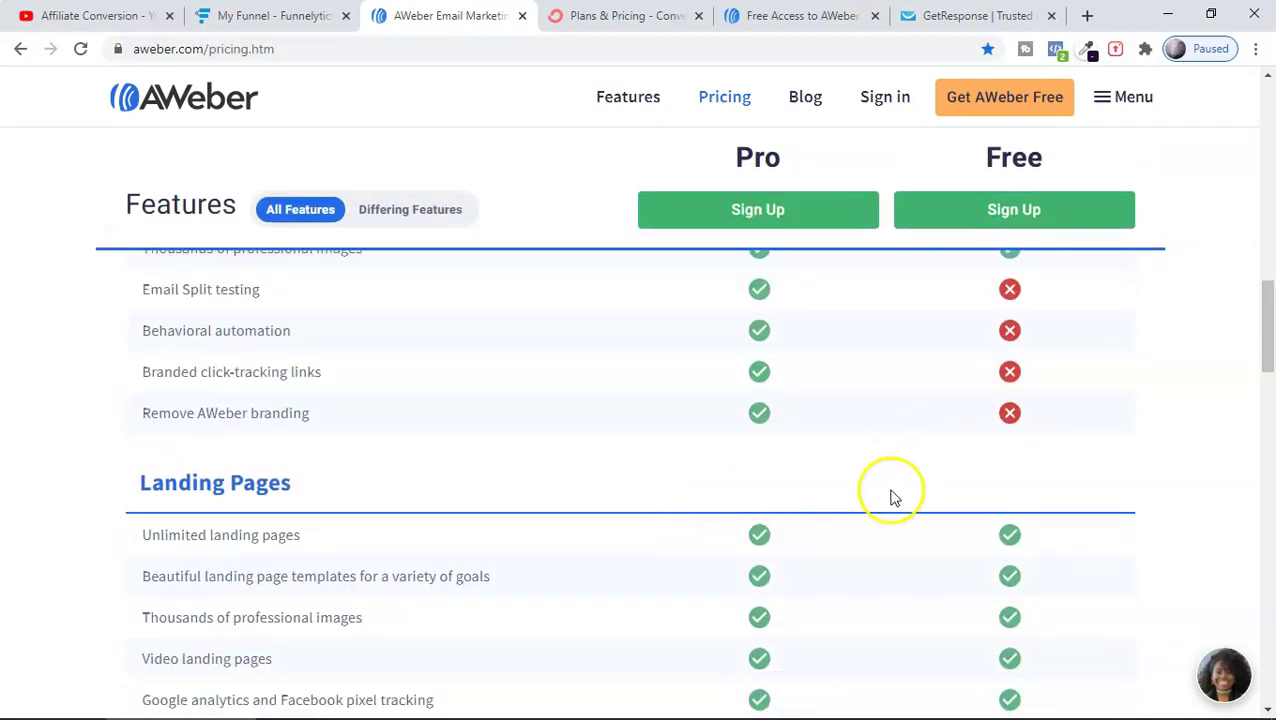
# View the GetResponse home page, and return to the Pro and Free plan overview on AWeber's pricing page.
pyautogui.click(925, 15)
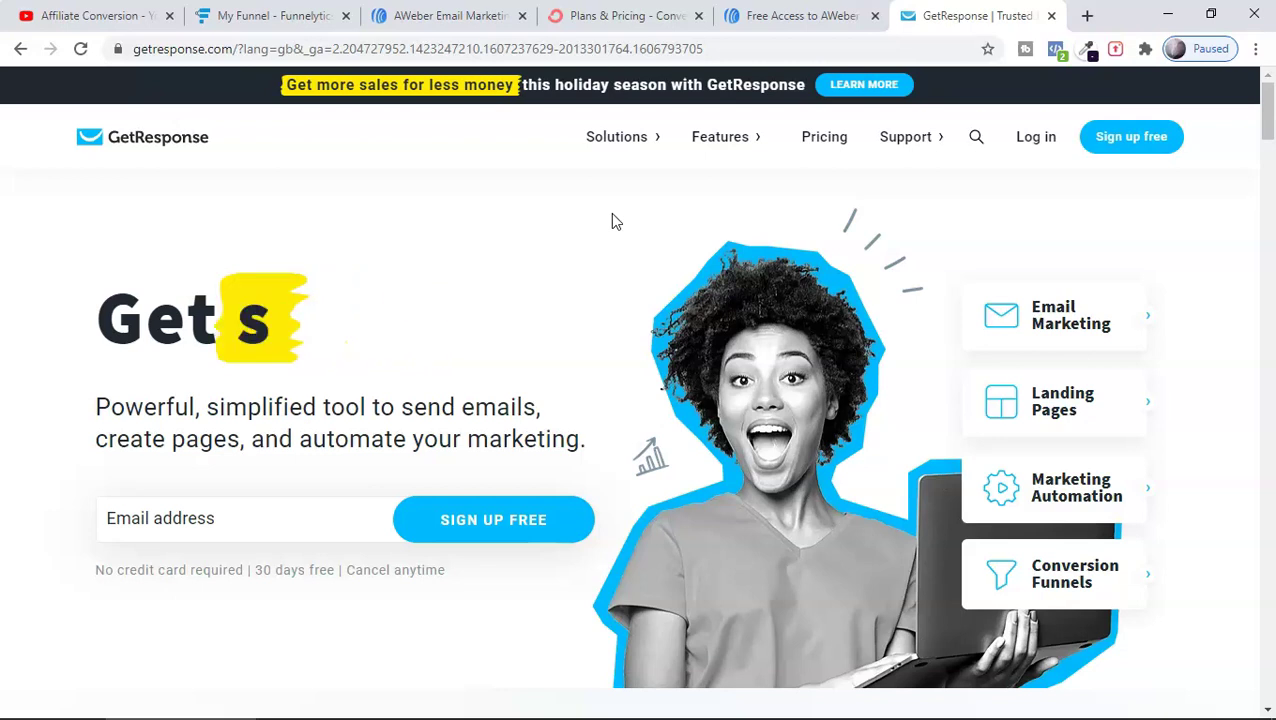
pyautogui.click(450, 15)
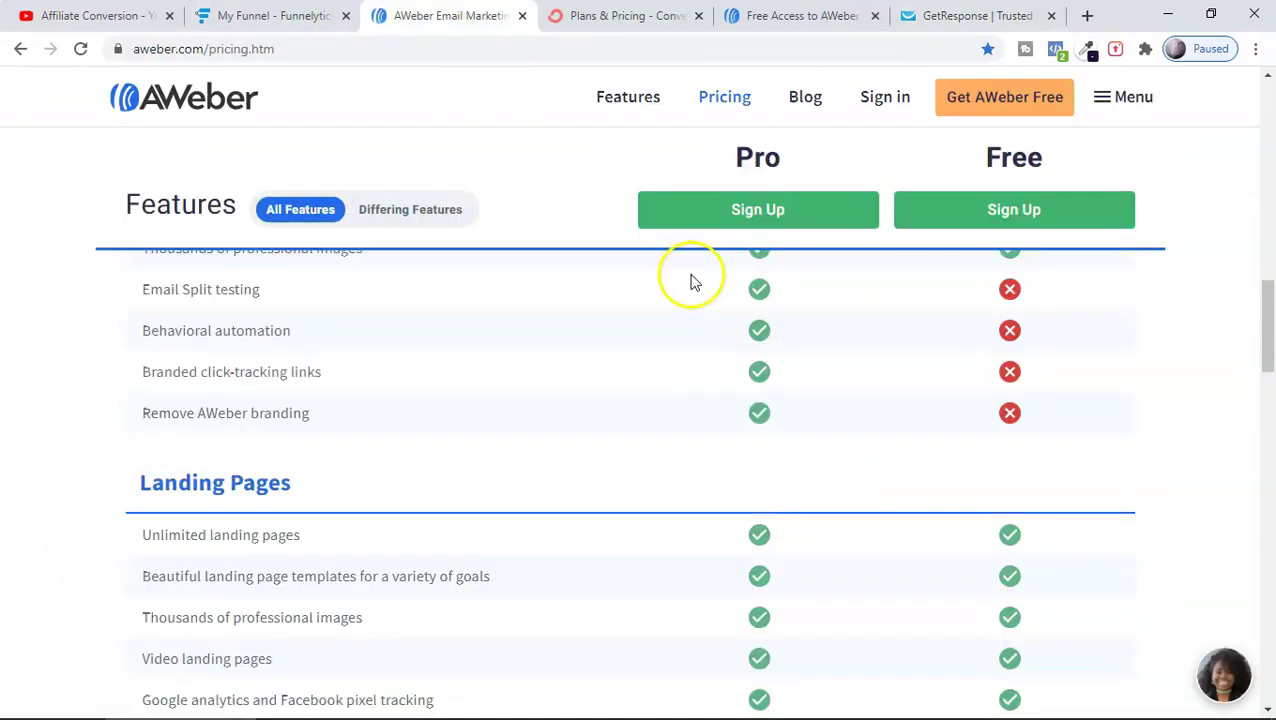
pyautogui.scroll(10, 689, 276)
pyautogui.scroll(5, 682, 287)
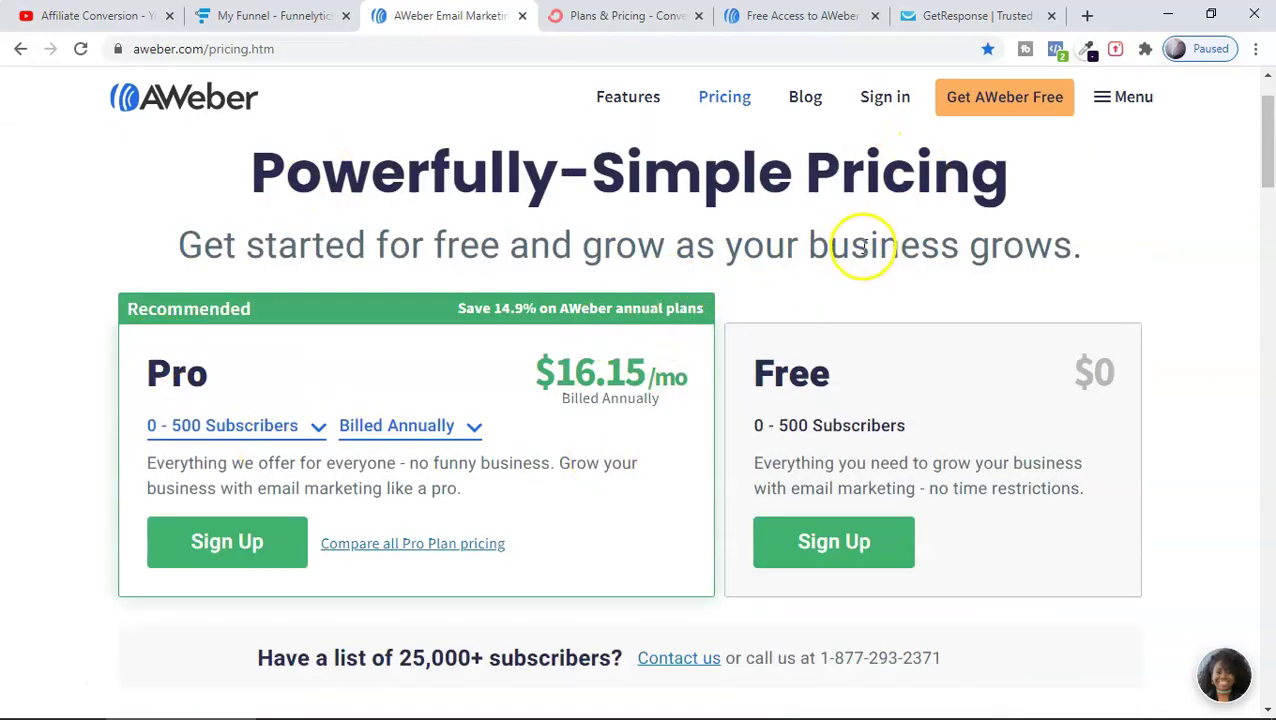
# Switch to the AWeber account dashboard and look over its subscribers, broadcasts and lists.
pyautogui.hotkey('ctrl', 'Tab')
pyautogui.hotkey('ctrl', 'Tab')
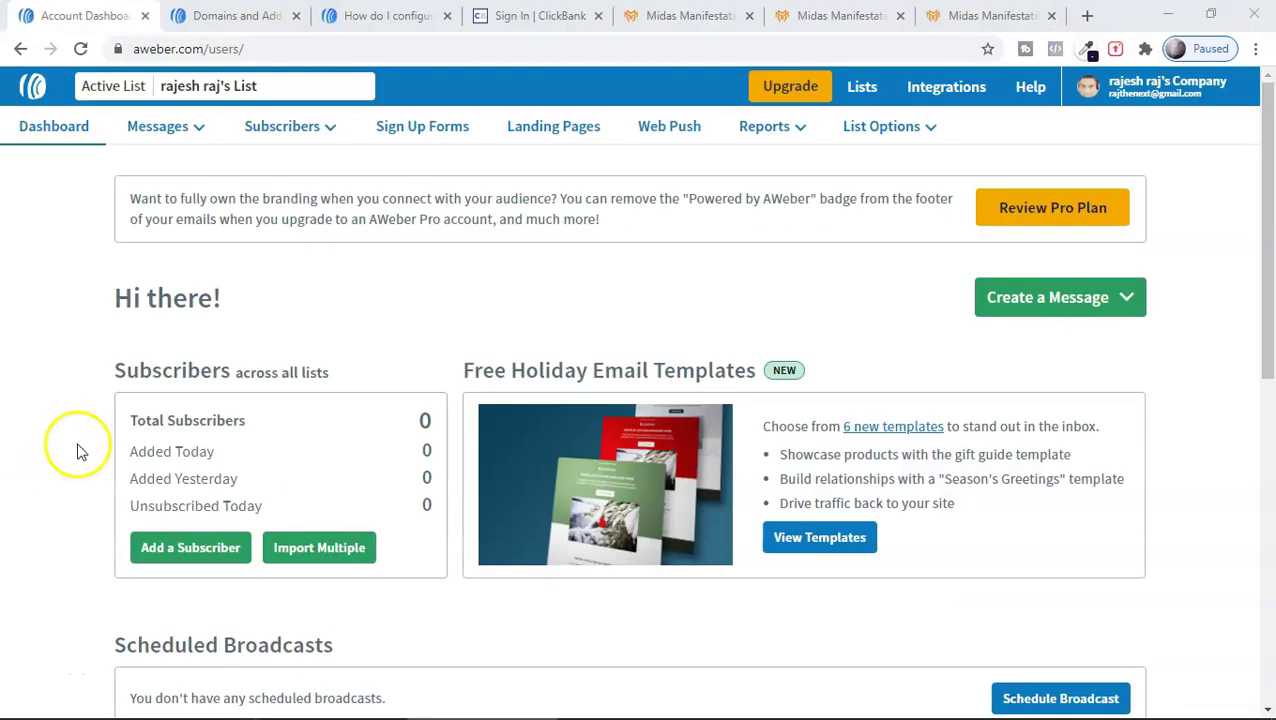
pyautogui.scroll(-3, 78, 450)
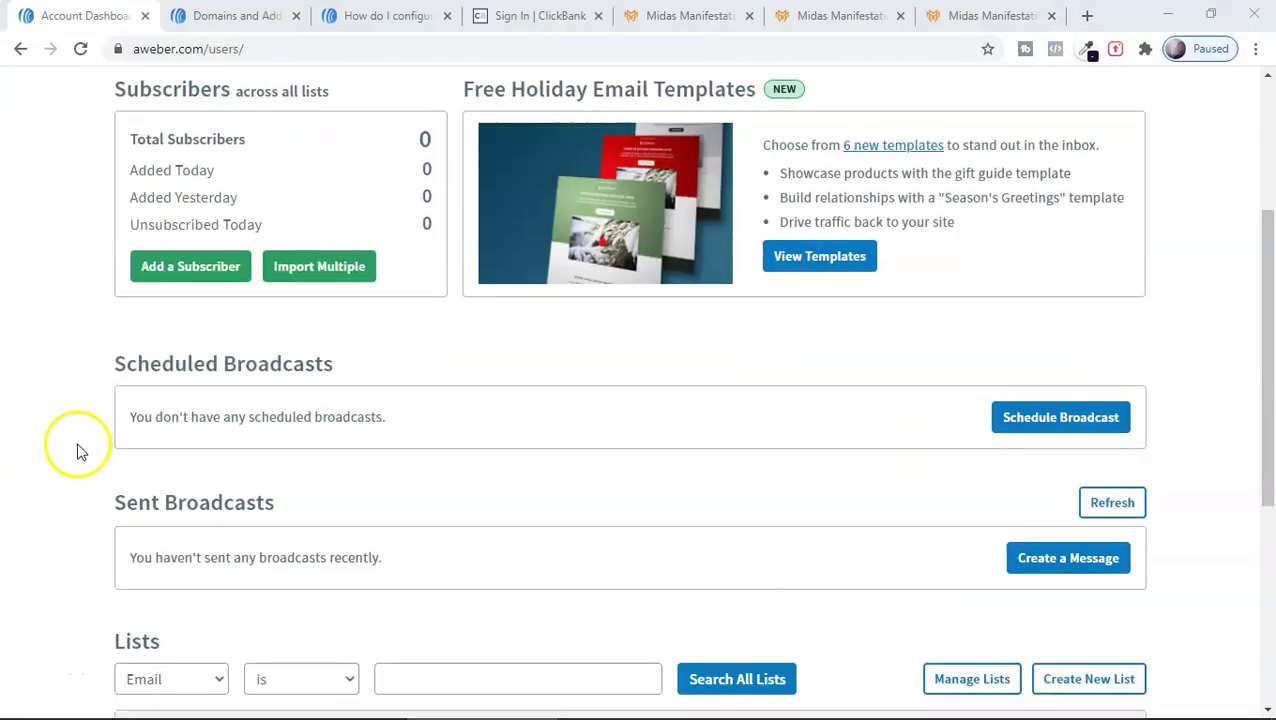
pyautogui.scroll(-3, 78, 450)
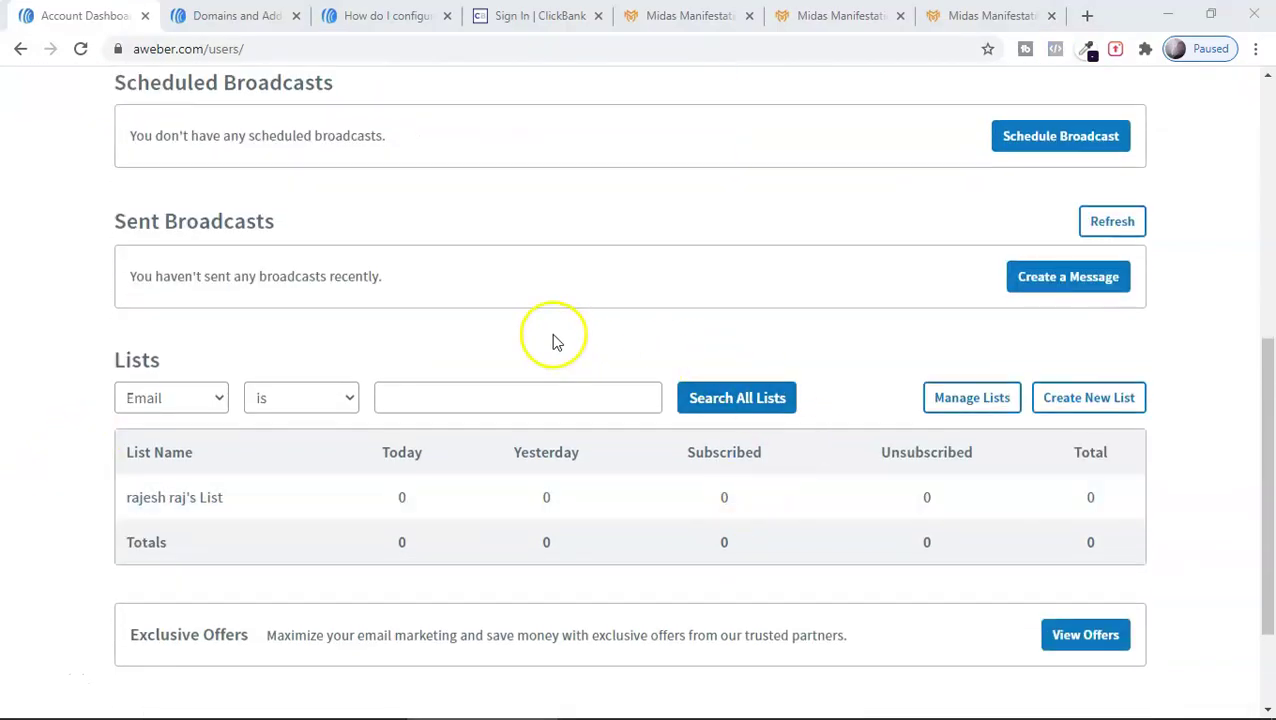
pyautogui.scroll(6, 610, 537)
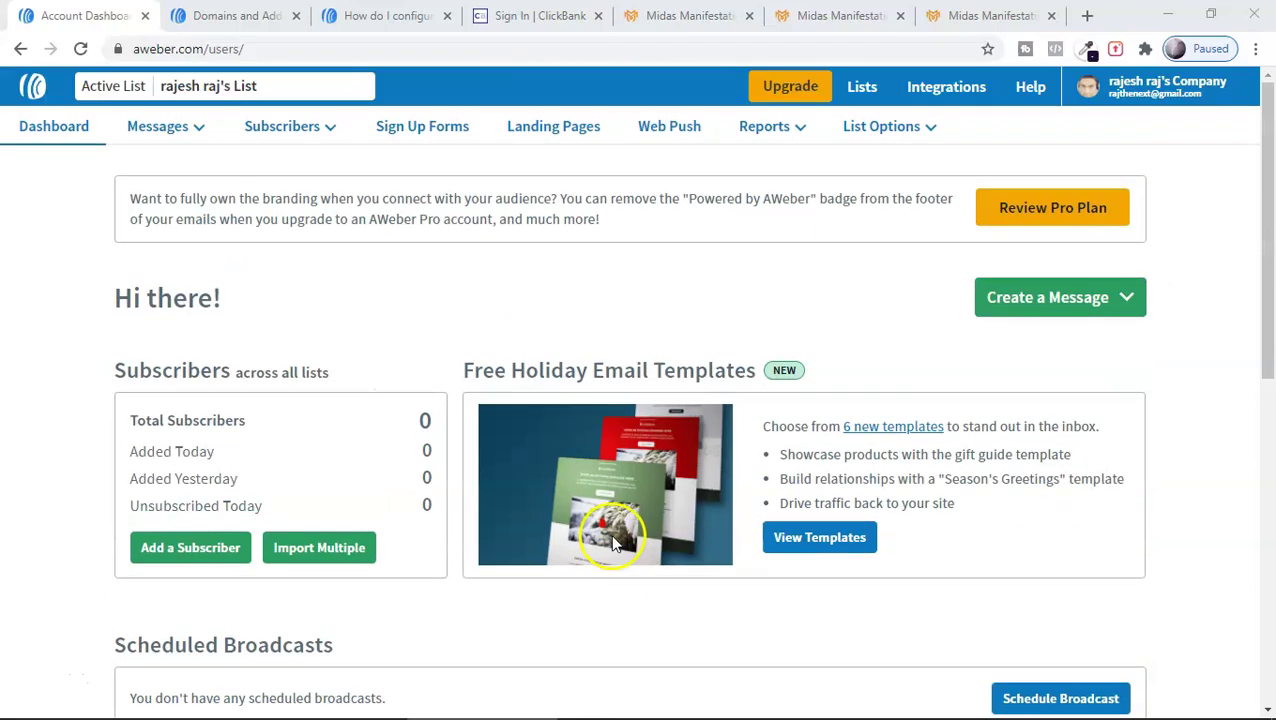
# Open the Landing Pages area and look through the existing landing pages.
pyautogui.click(568, 146)
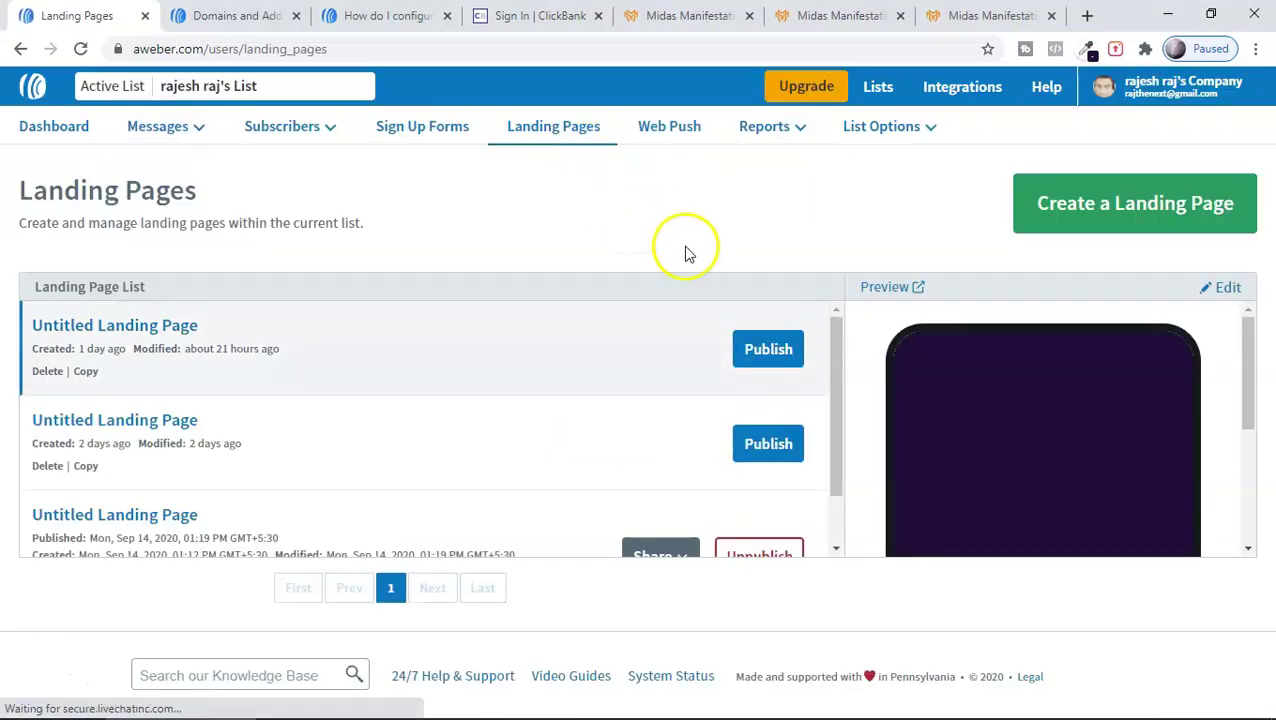
pyautogui.scroll(-1, 145, 365)
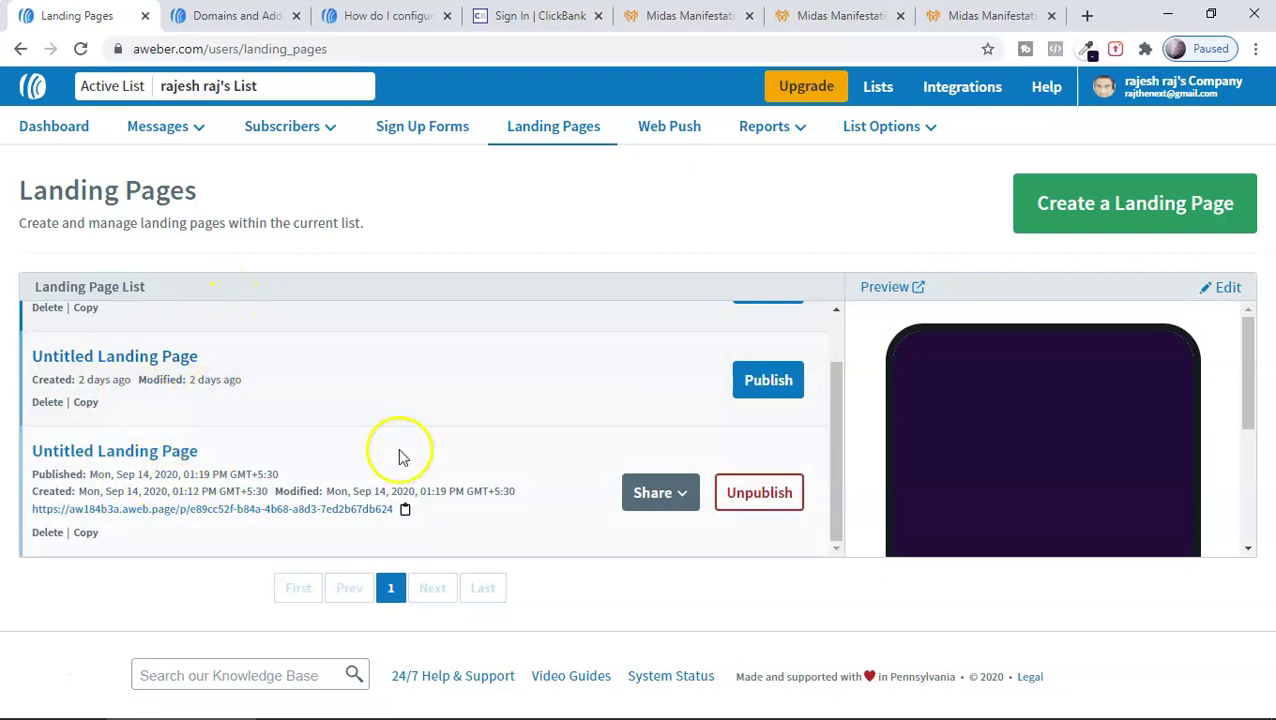
pyautogui.scroll(1, 728, 440)
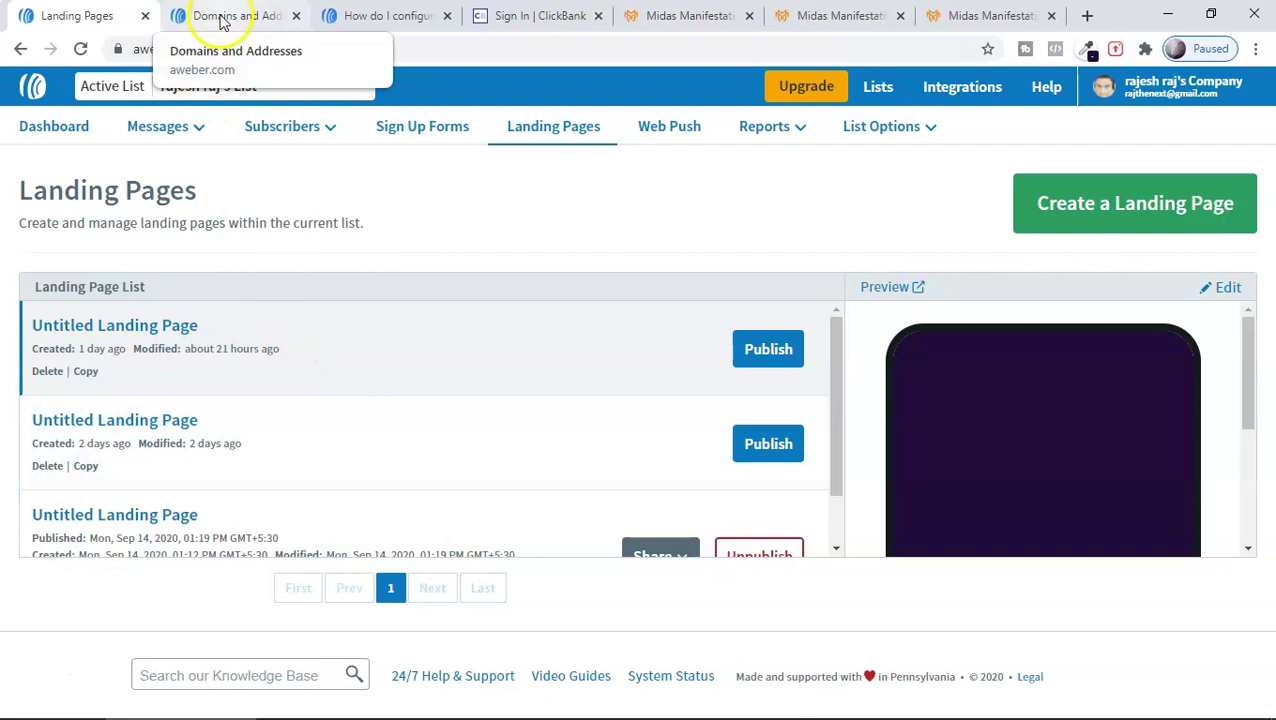
# Go to the account's Domains and Addresses settings and examine the subdomain and Connect Domain options.
pyautogui.click(1183, 85)
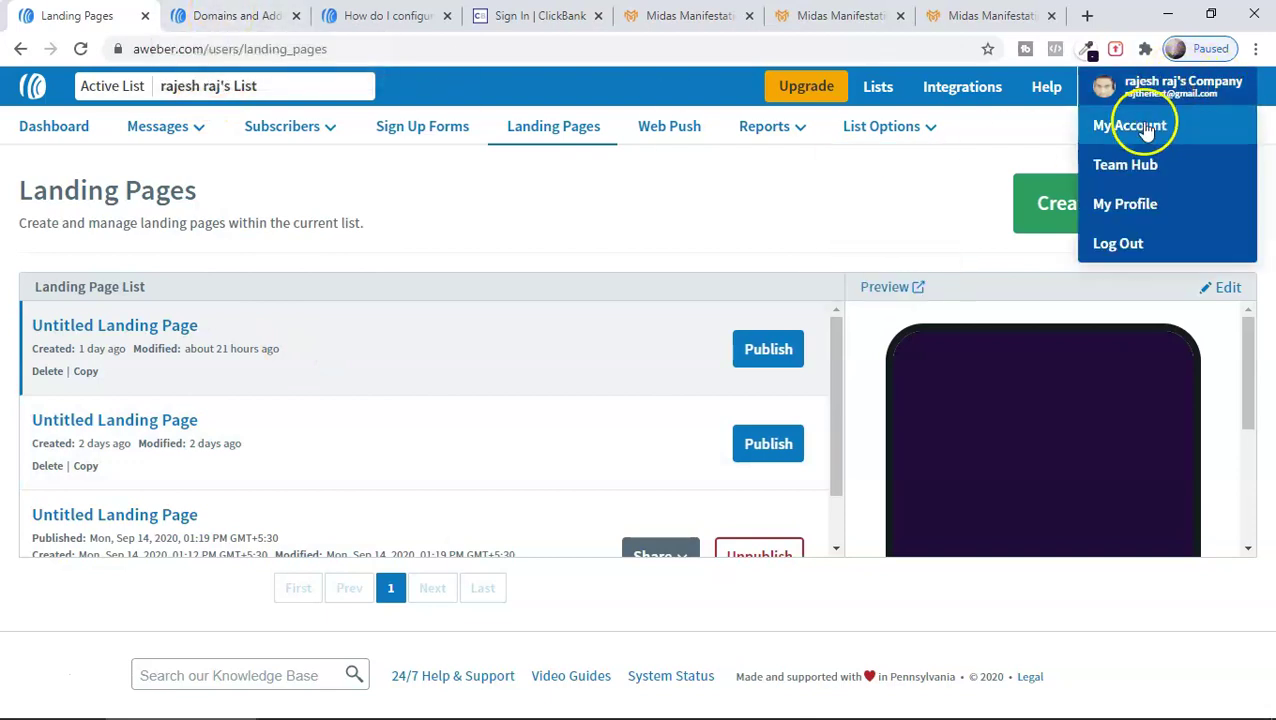
pyautogui.click(235, 16)
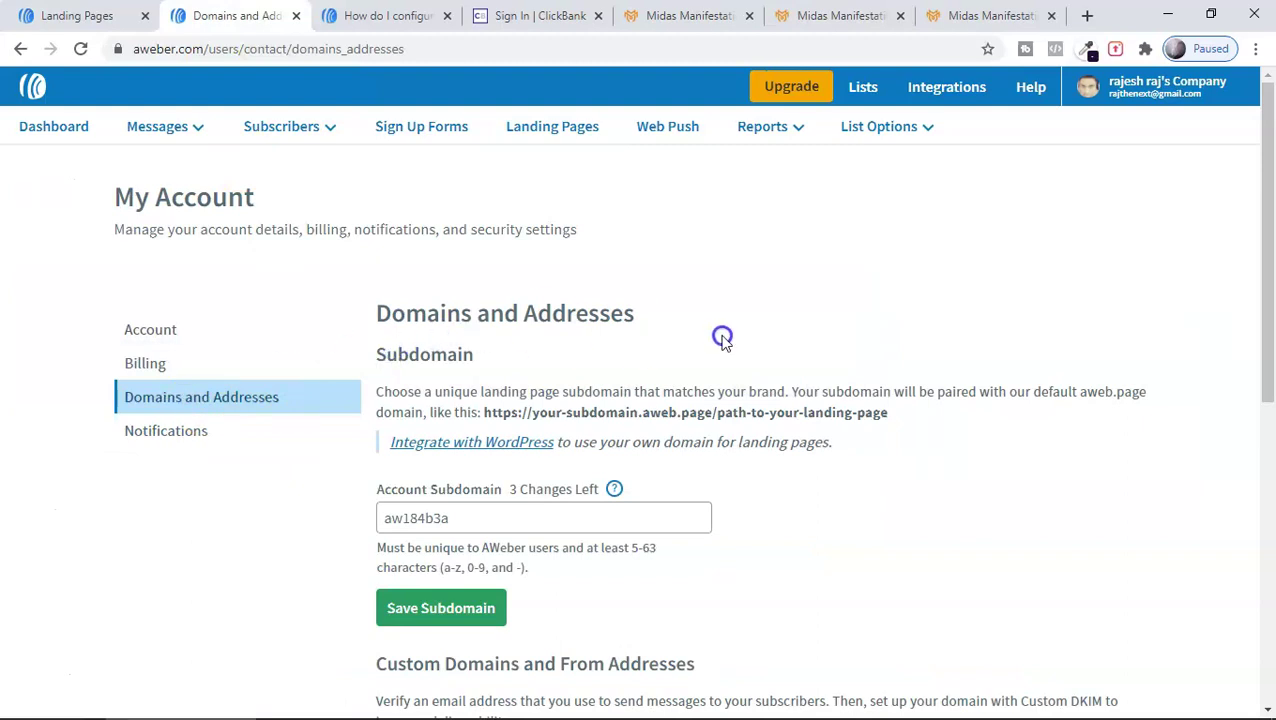
pyautogui.scroll(-6, 703, 387)
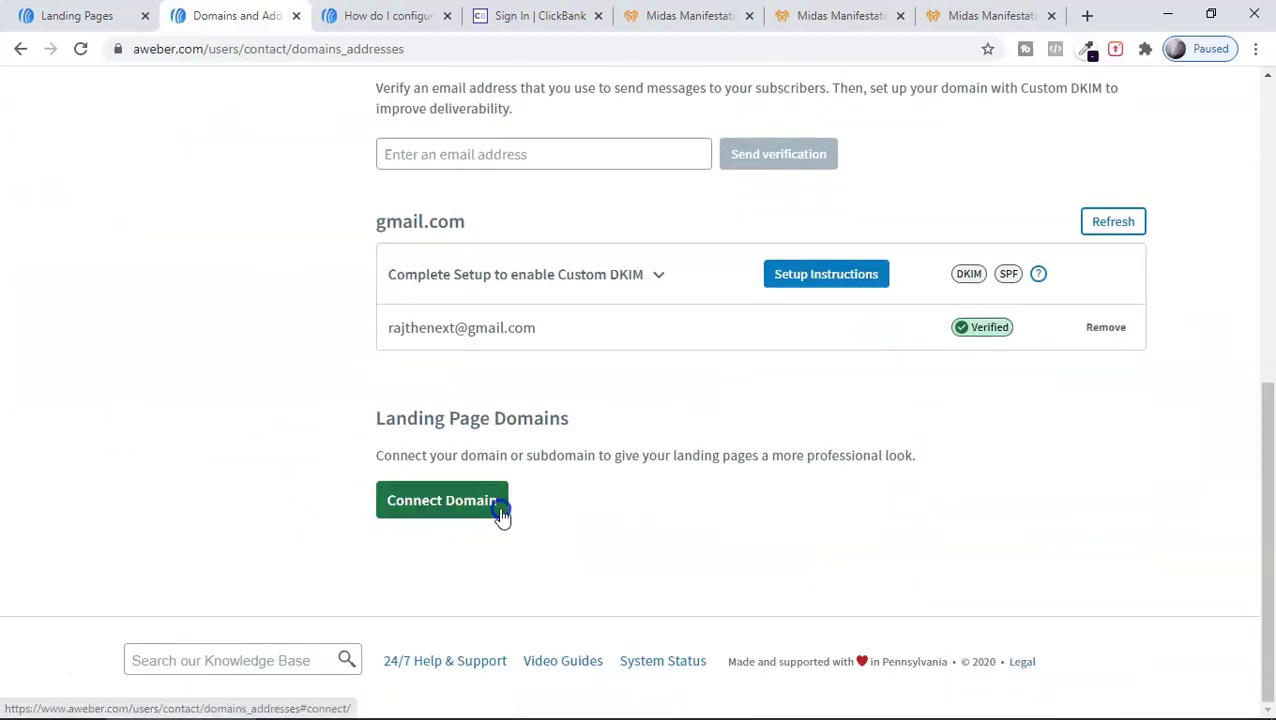
pyautogui.click(502, 513)
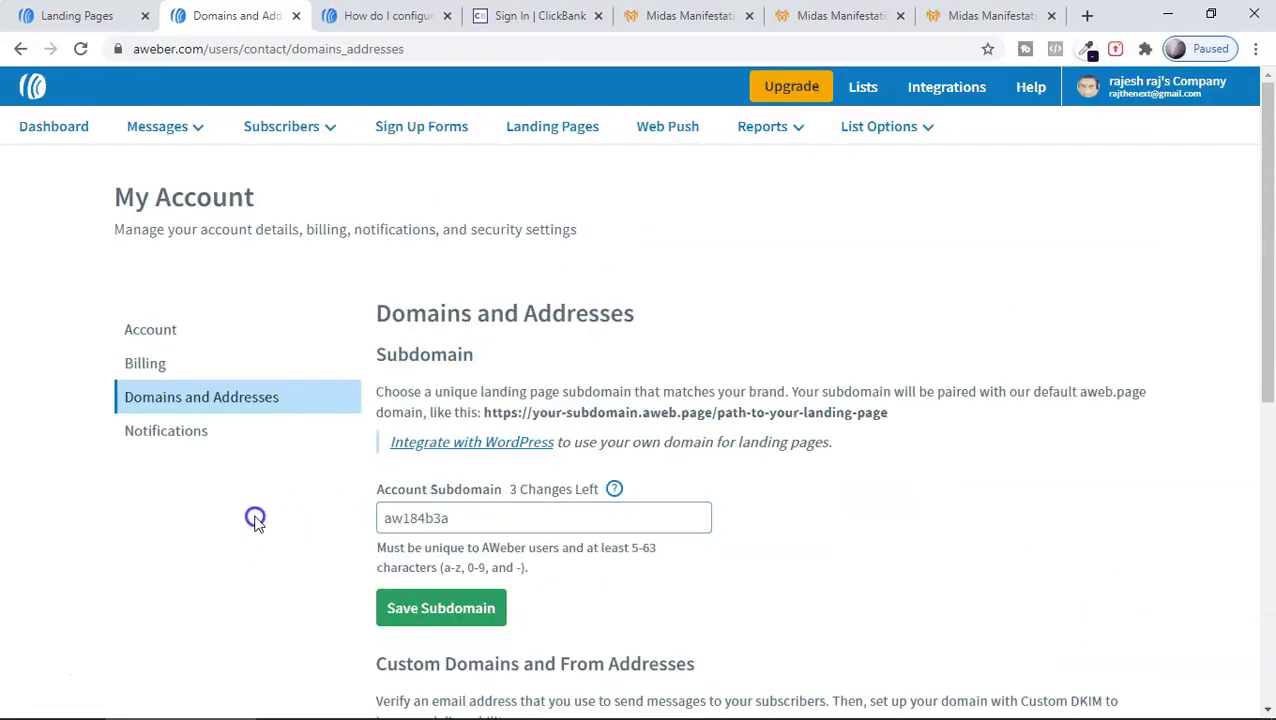
# Switch to AWeber's help article on configuring a custom domain and examine its provider list and DNS record instructions.
pyautogui.click(387, 16)
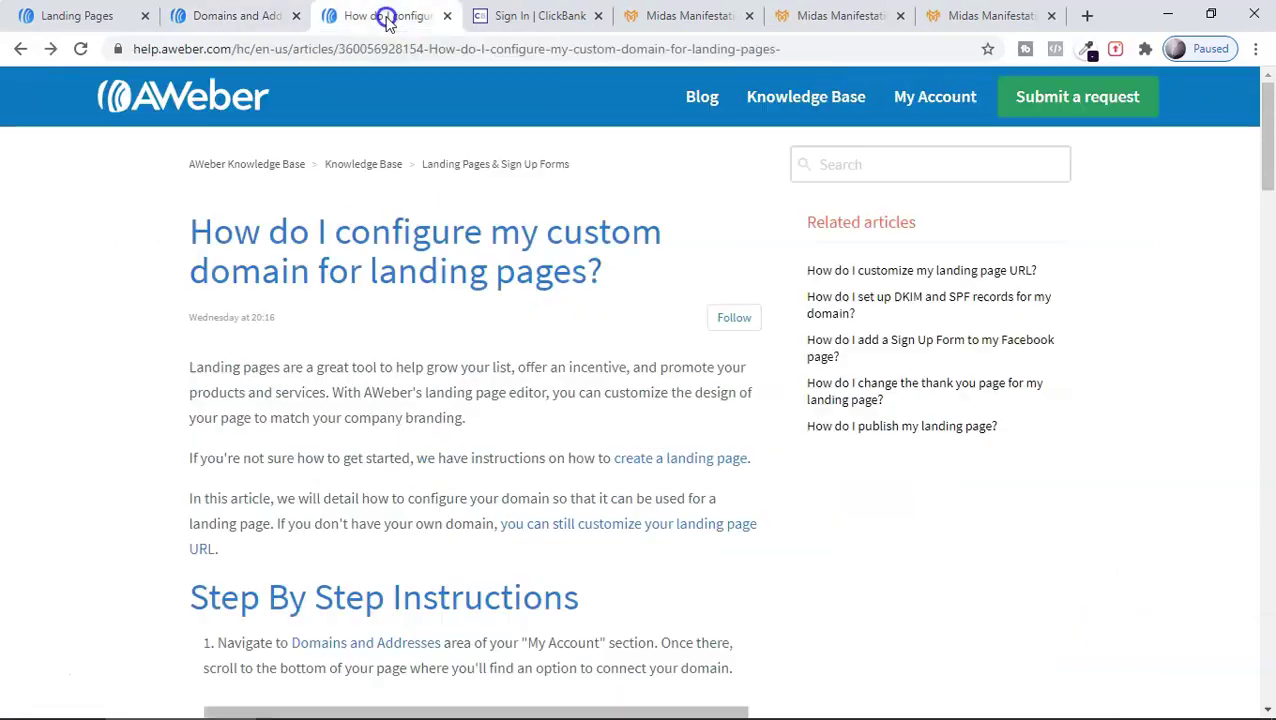
pyautogui.scroll(-2, 487, 305)
pyautogui.scroll(-14, 487, 305)
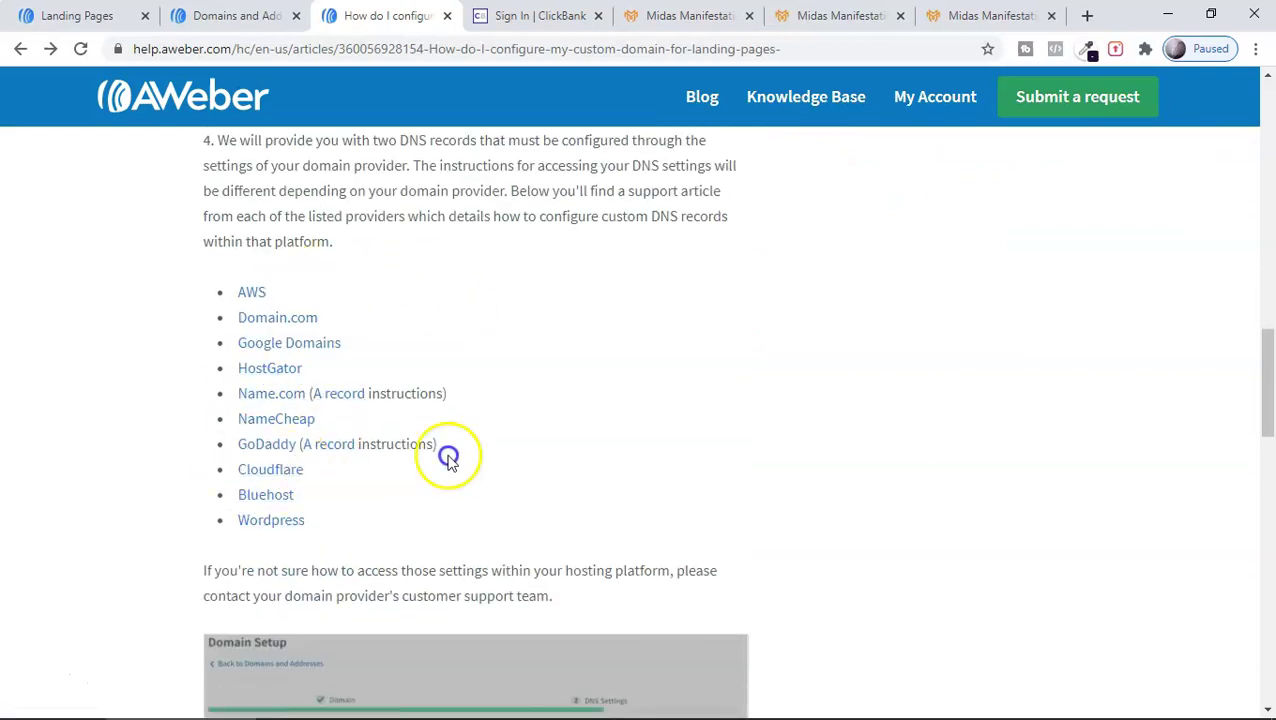
pyautogui.scroll(-4, 399, 521)
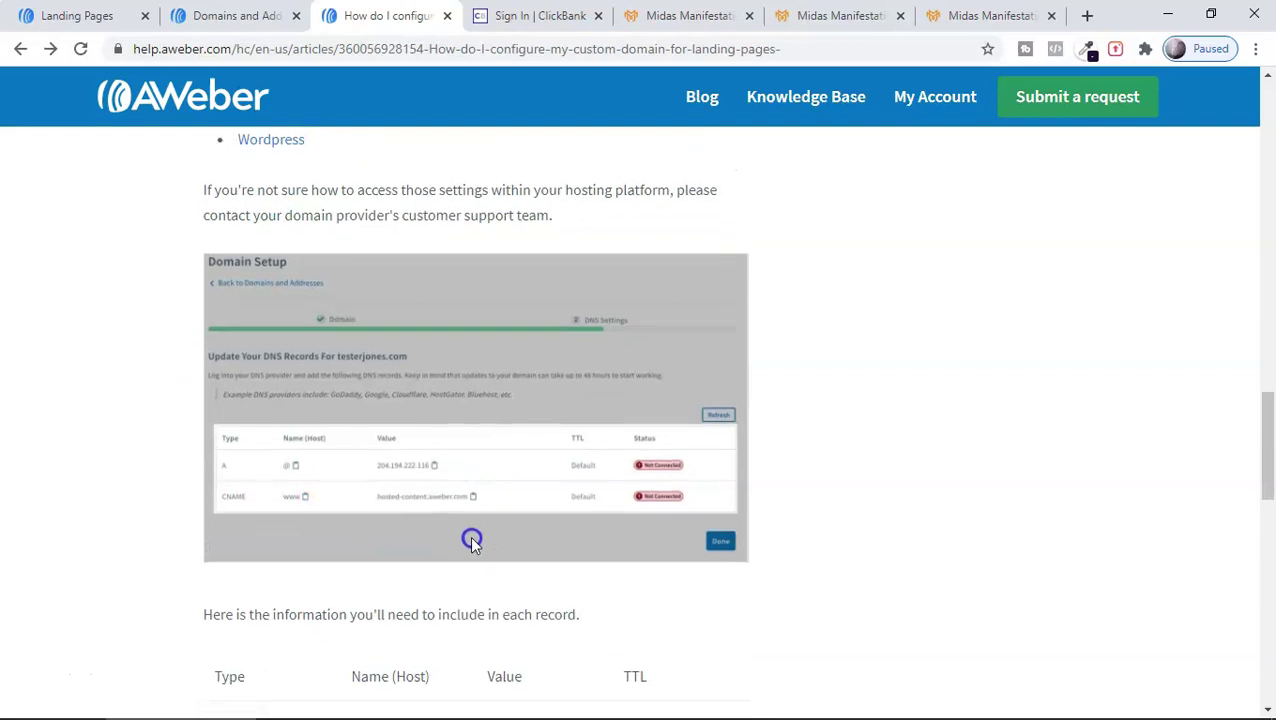
pyautogui.scroll(-2, 505, 520)
pyautogui.scroll(15, 376, 572)
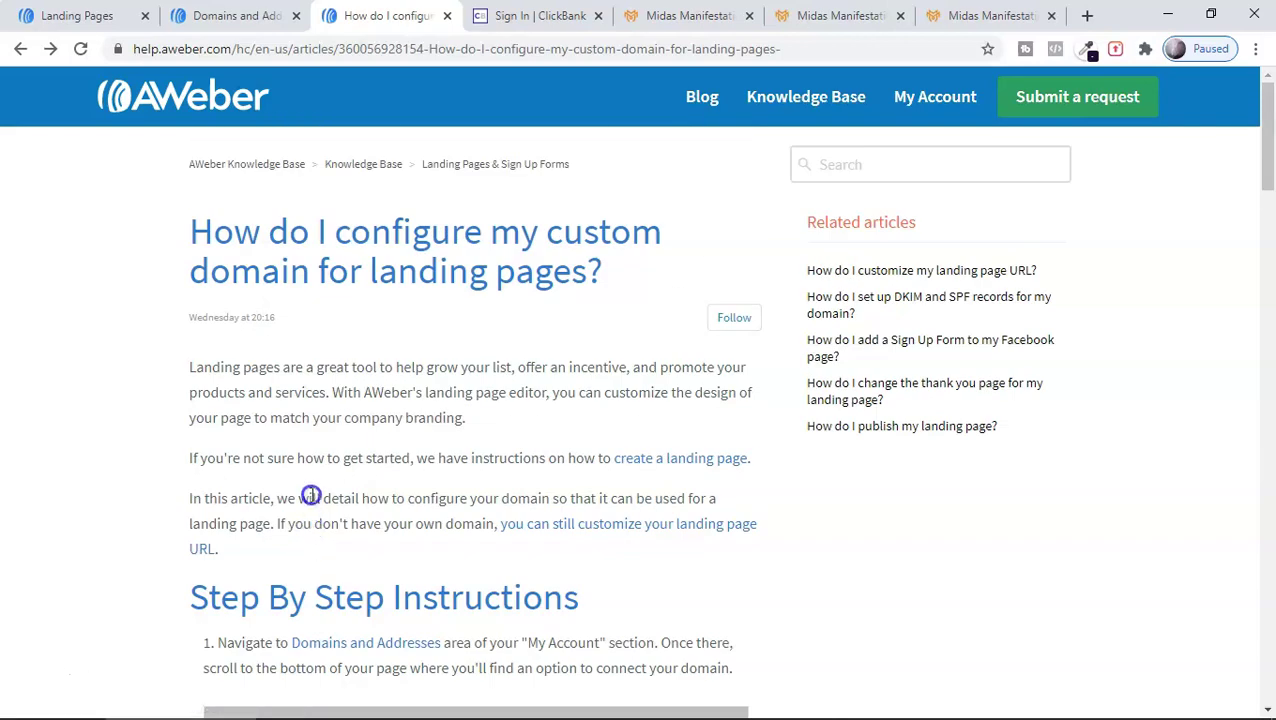
# Return to the Landing Pages area, browse the templates and create a new landing page with Build From Scratch.
pyautogui.click(238, 17)
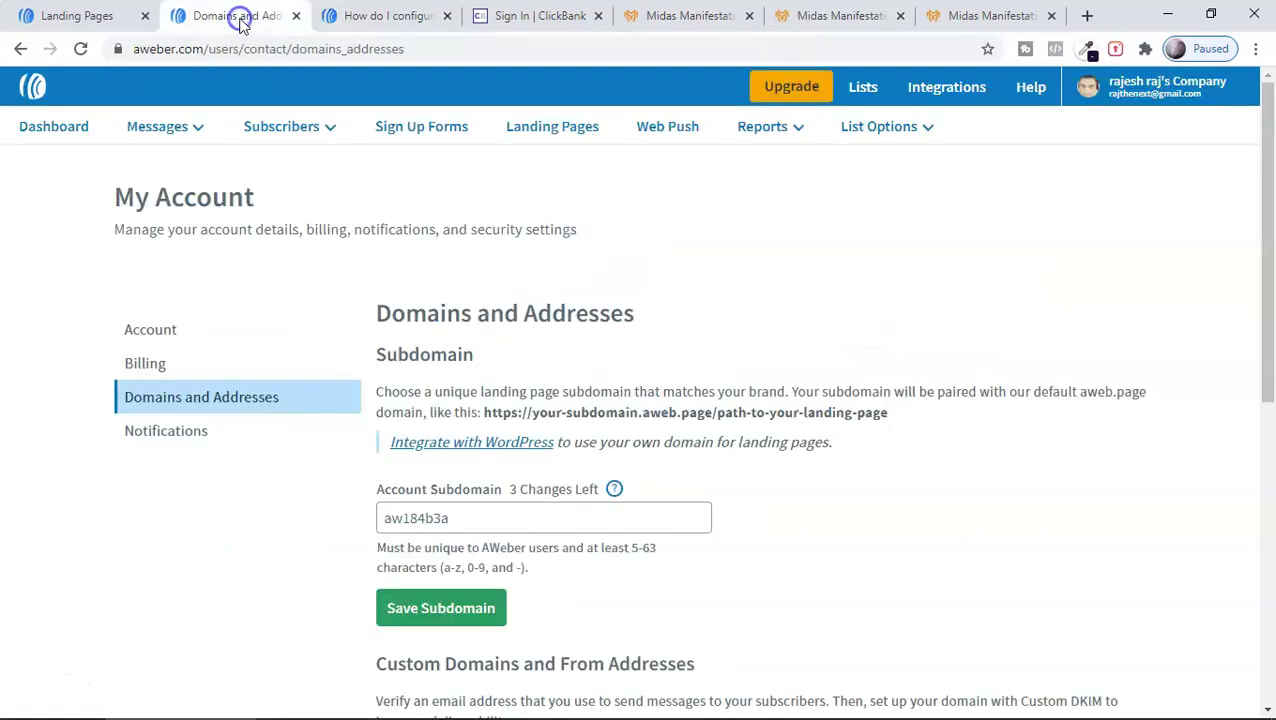
pyautogui.hotkey('ctrl', 'shift', 'Tab')
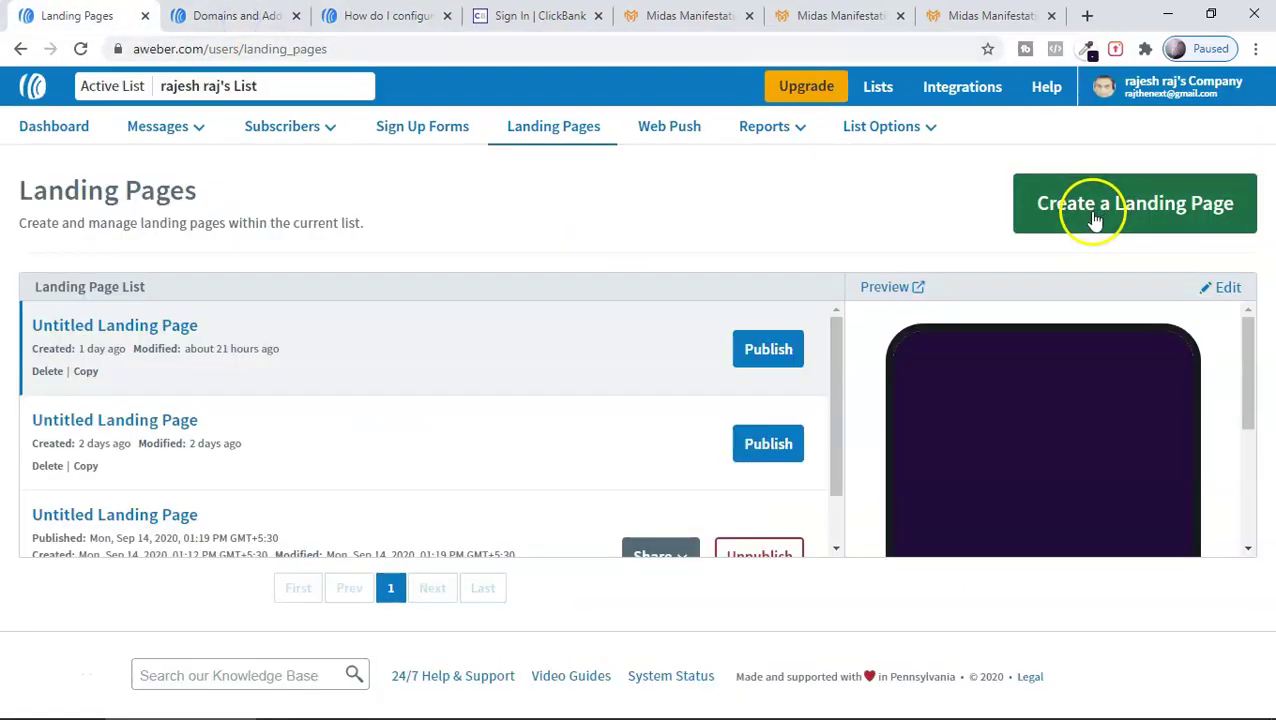
pyautogui.click(1095, 220)
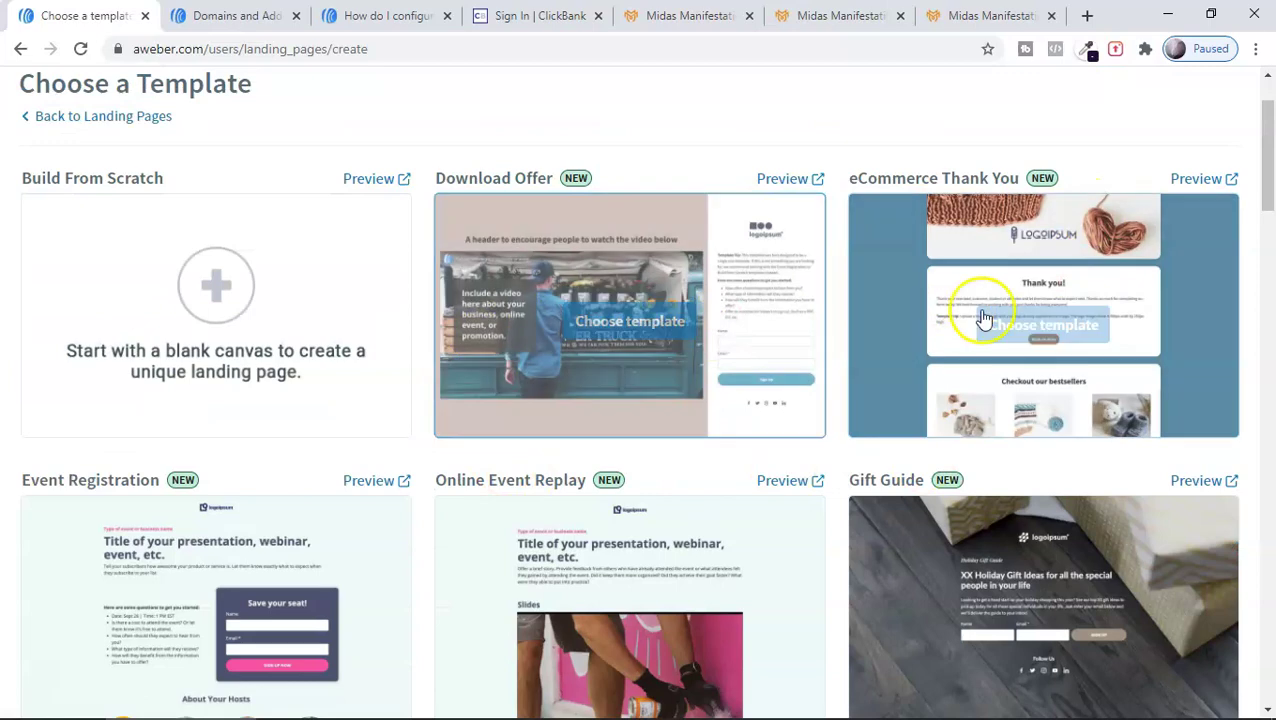
pyautogui.scroll(-4, 1010, 350)
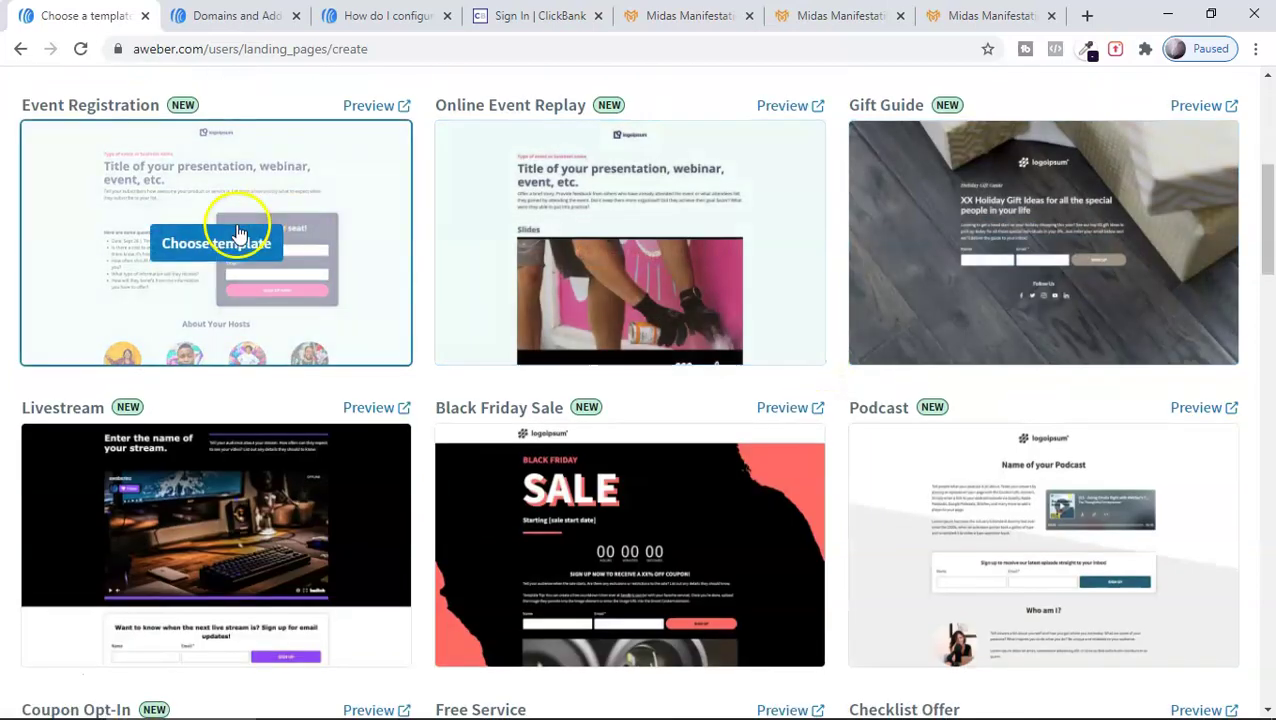
pyautogui.scroll(-4, 1040, 510)
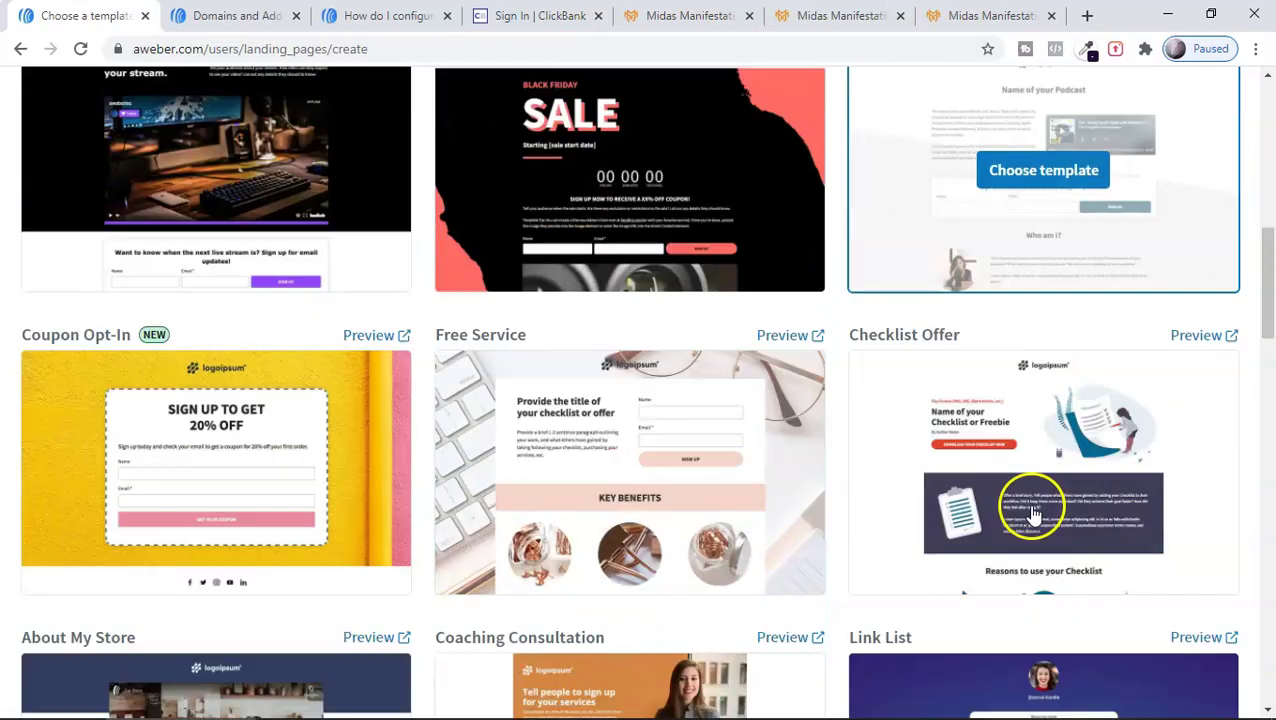
pyautogui.scroll(-2, 249, 443)
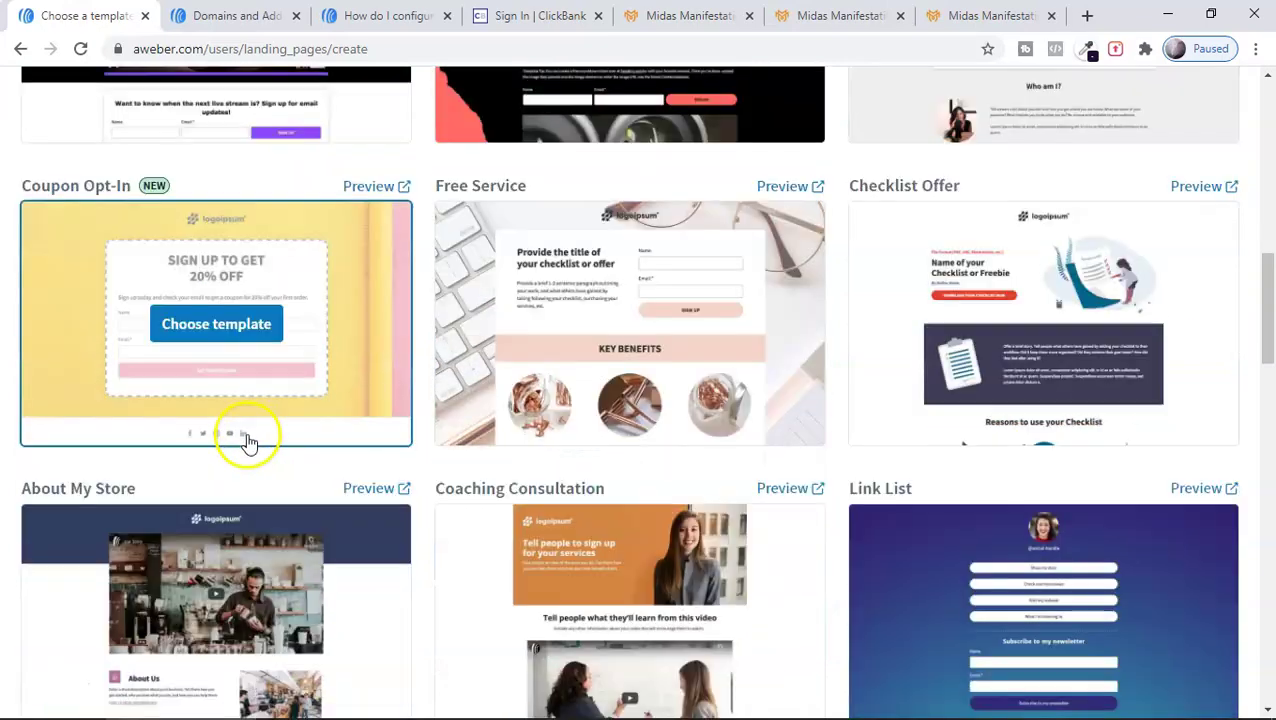
pyautogui.scroll(-7, 948, 370)
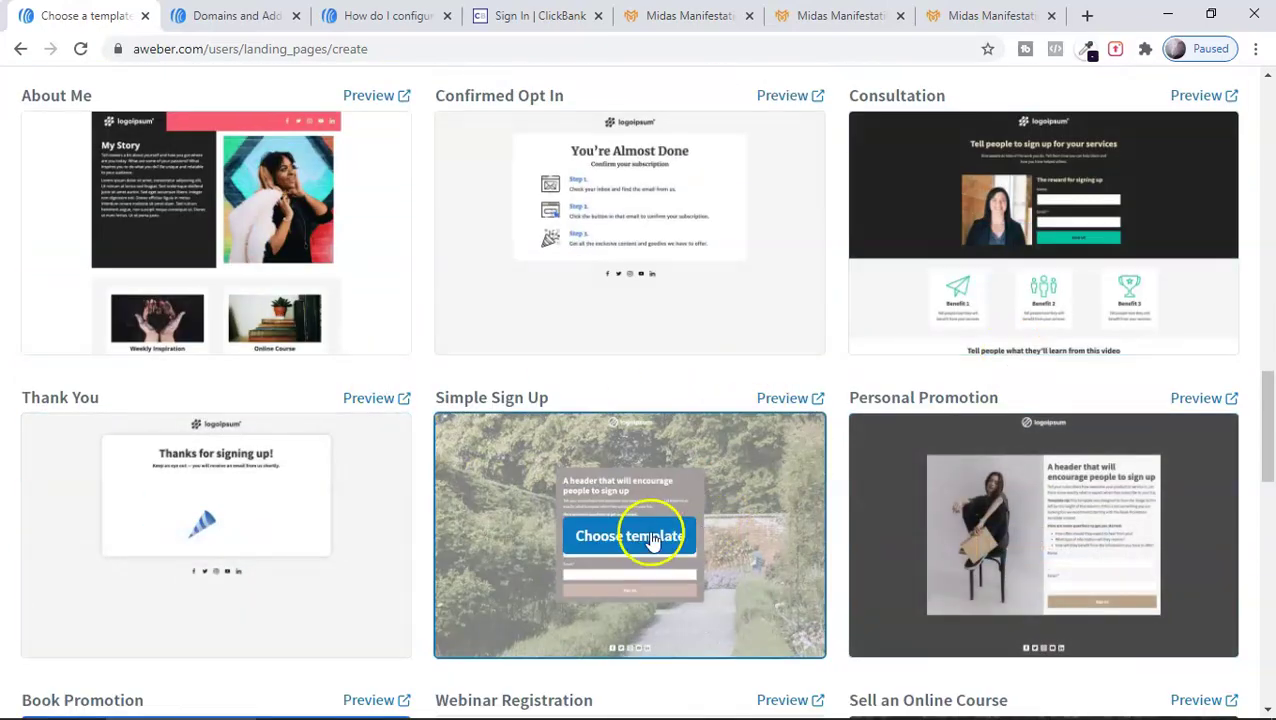
pyautogui.scroll(15, 668, 493)
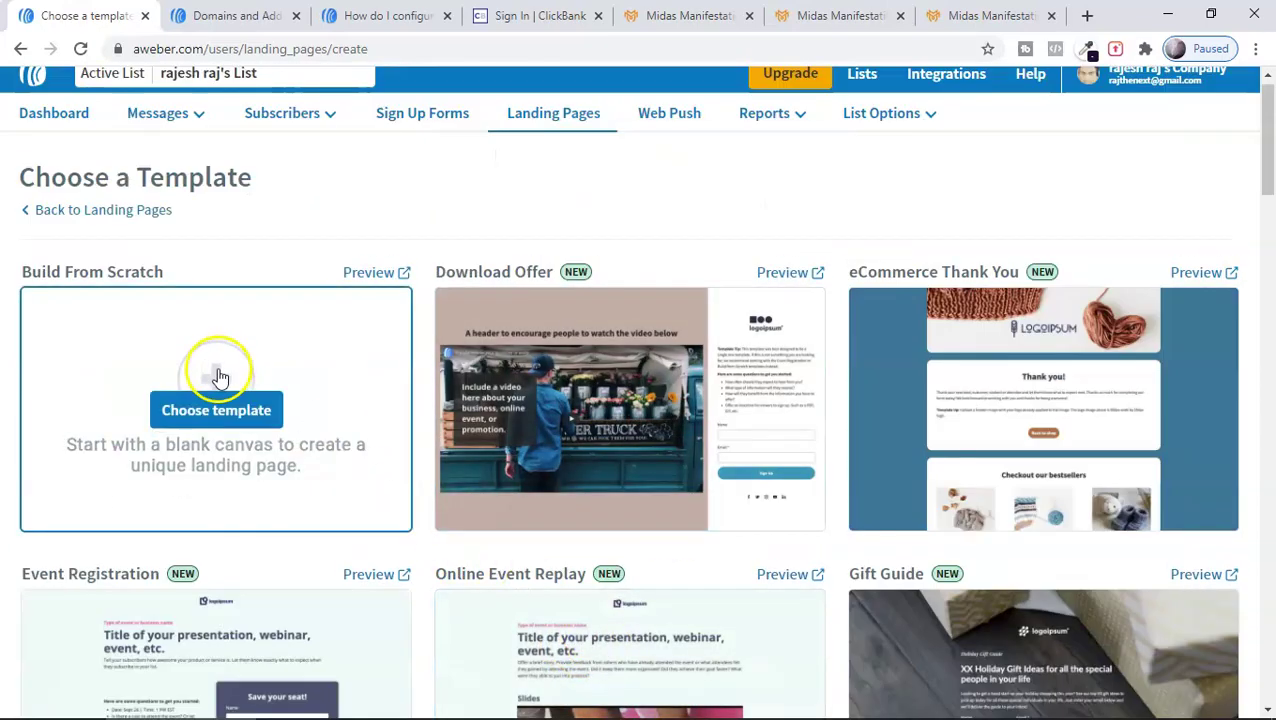
pyautogui.click(210, 418)
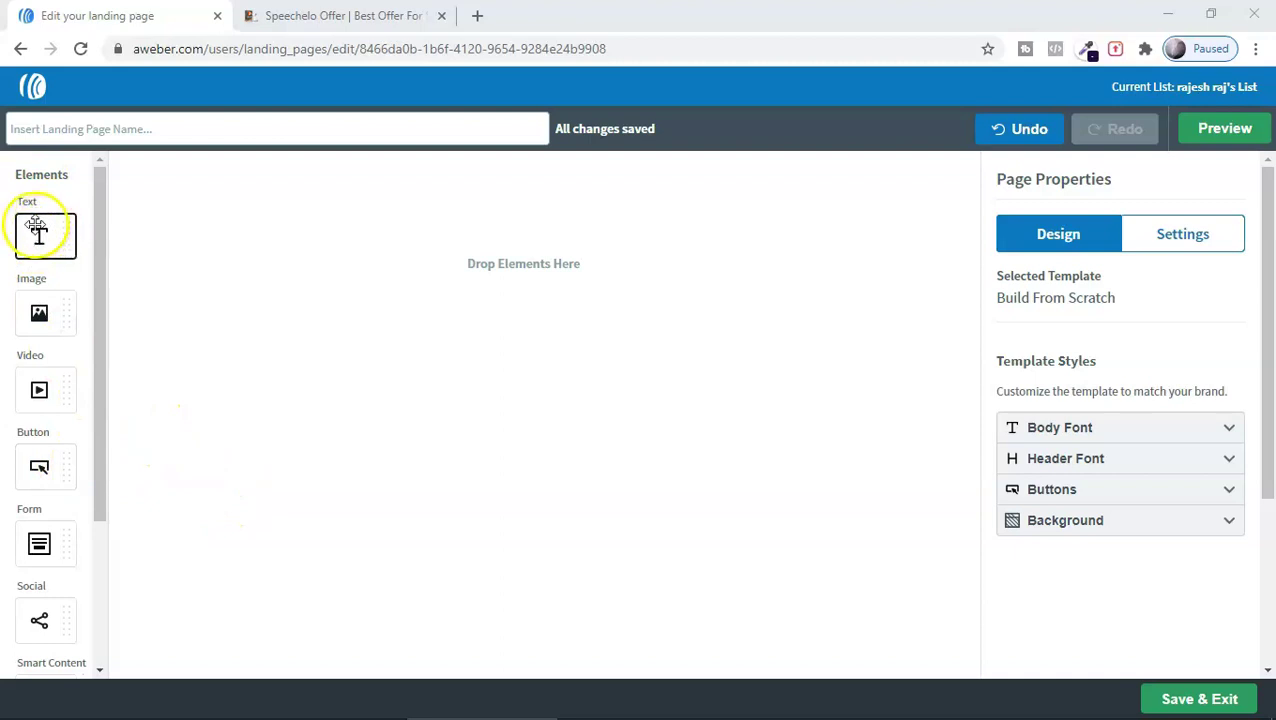
# Review the available elements and the Speechelo offer page, and add an Image element to the landing page's empty row.
pyautogui.scroll(-3, 40, 420)
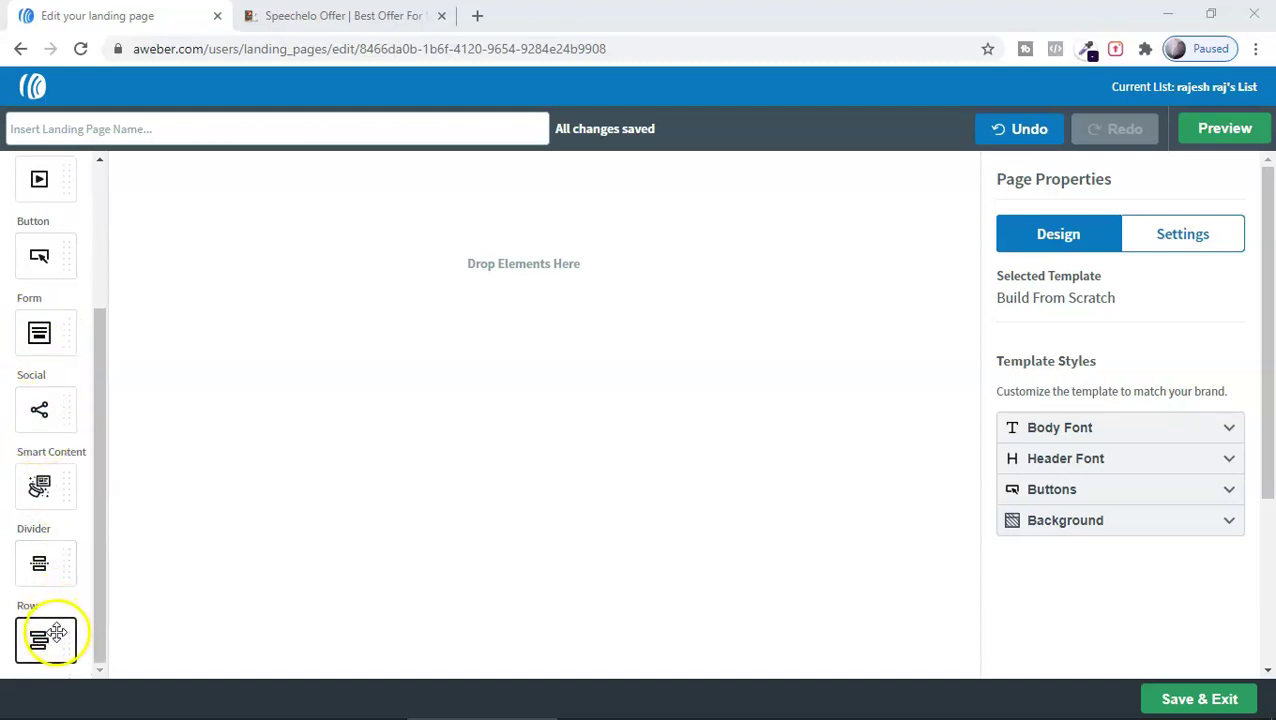
pyautogui.scroll(3, 41, 480)
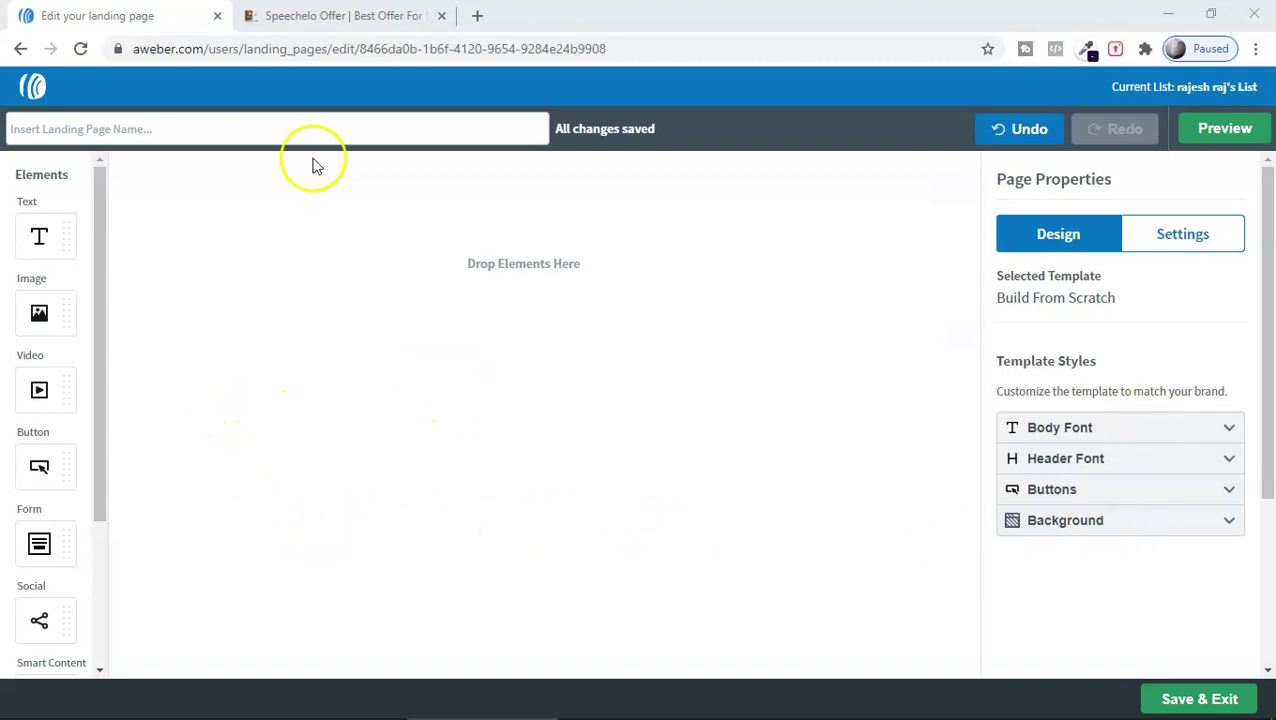
pyautogui.click(306, 14)
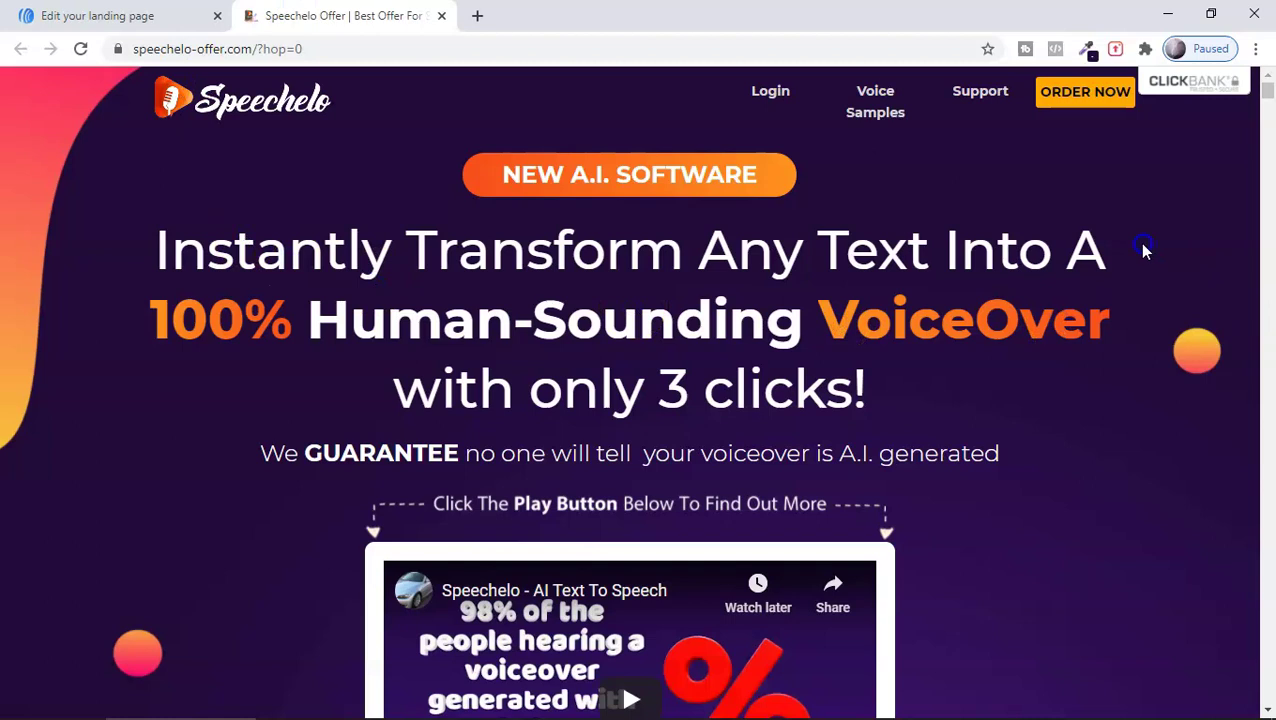
pyautogui.hotkey('ctrl', 'Tab')
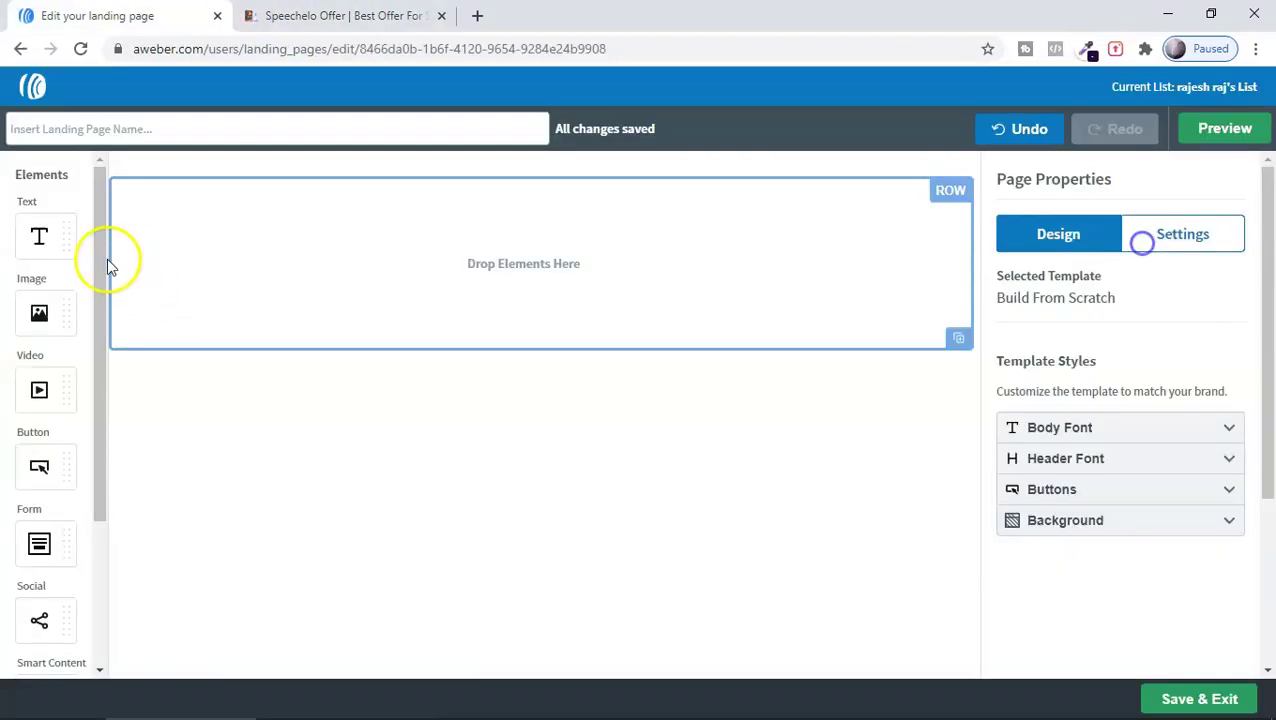
pyautogui.moveTo(39, 312); pyautogui.dragTo(531, 266)
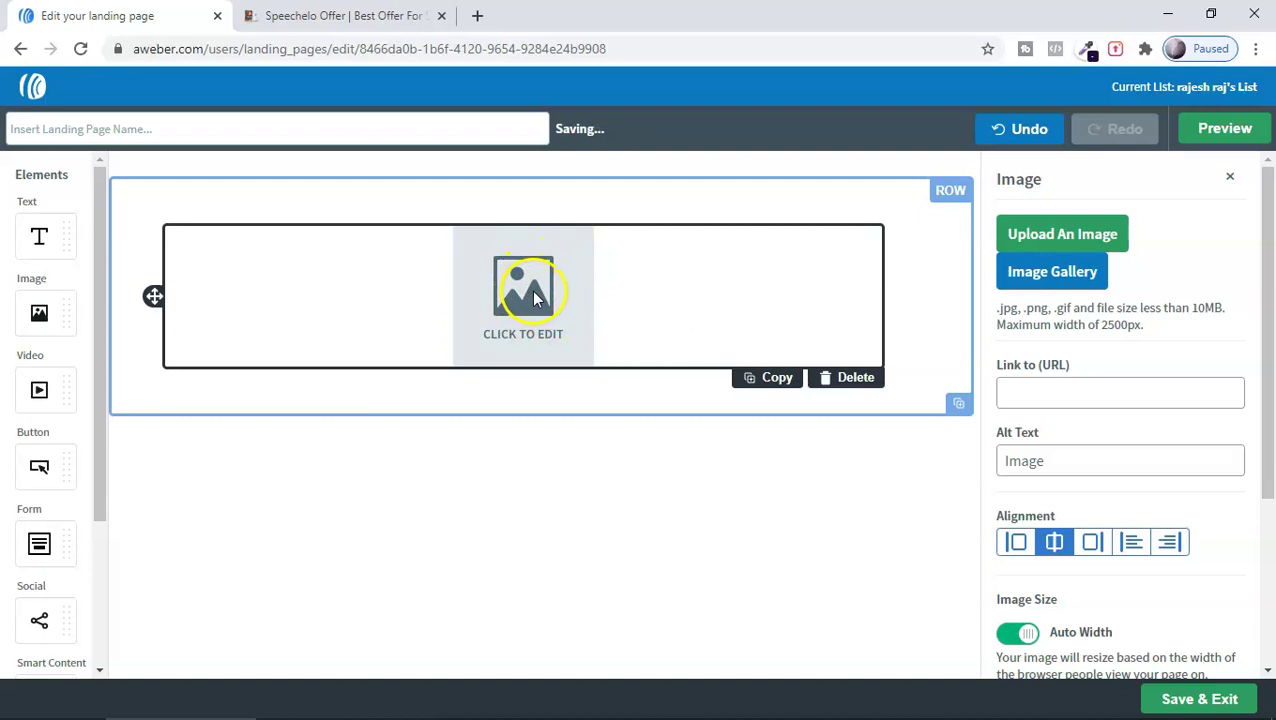
# Save the Speechelo logo from the offer page, insert it into the landing page's Image element and review its image settings.
pyautogui.click(340, 15)
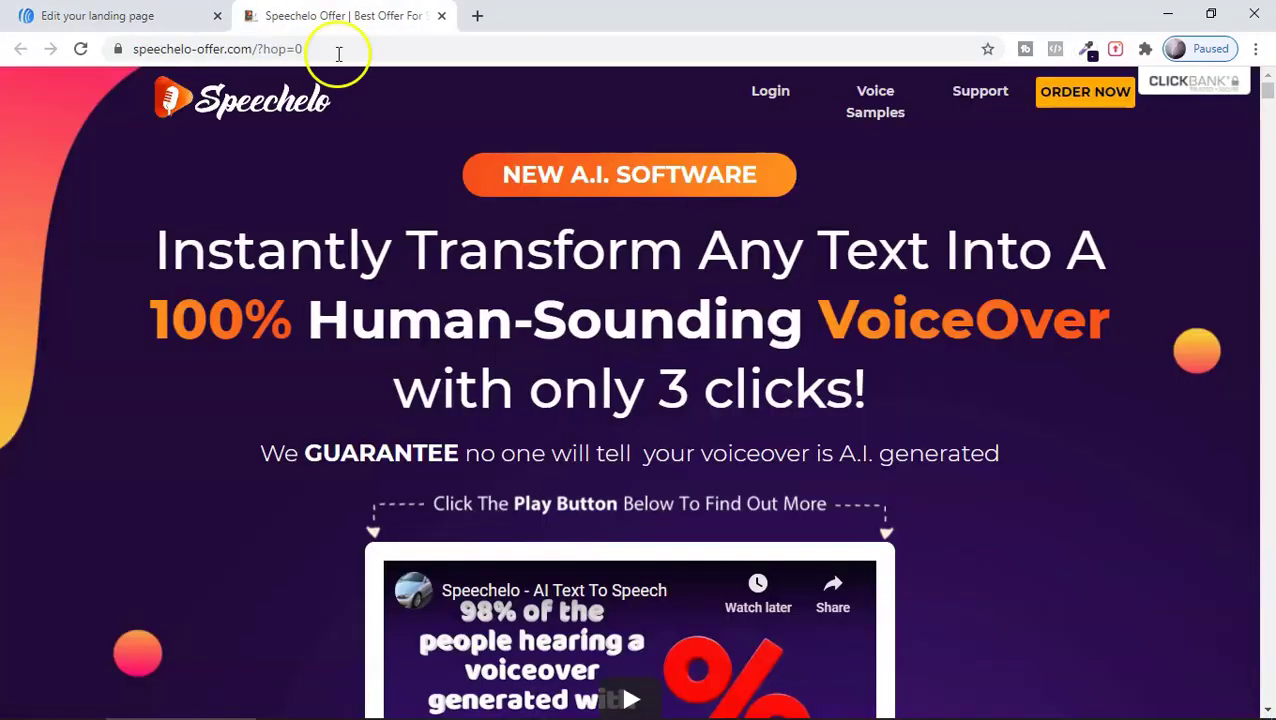
pyautogui.rightClick(290, 112)
pyautogui.click(256, 142)
pyautogui.hotkey('ctrl', 'Tab')
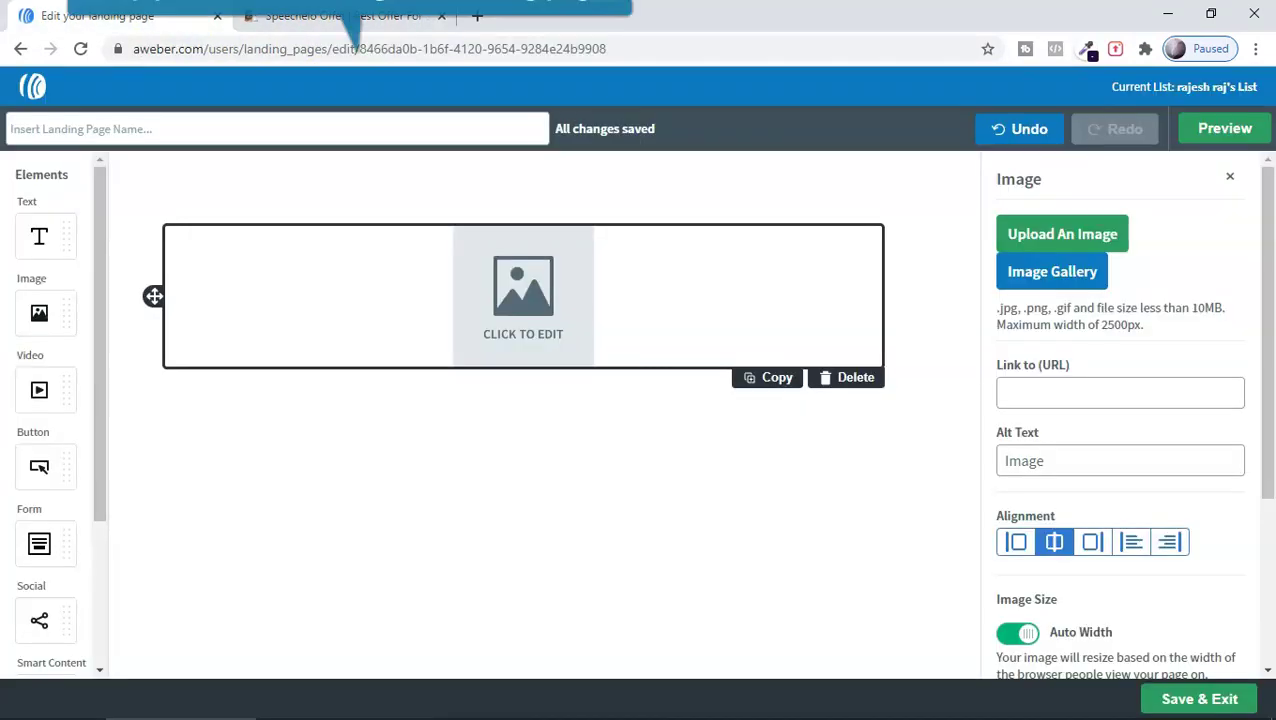
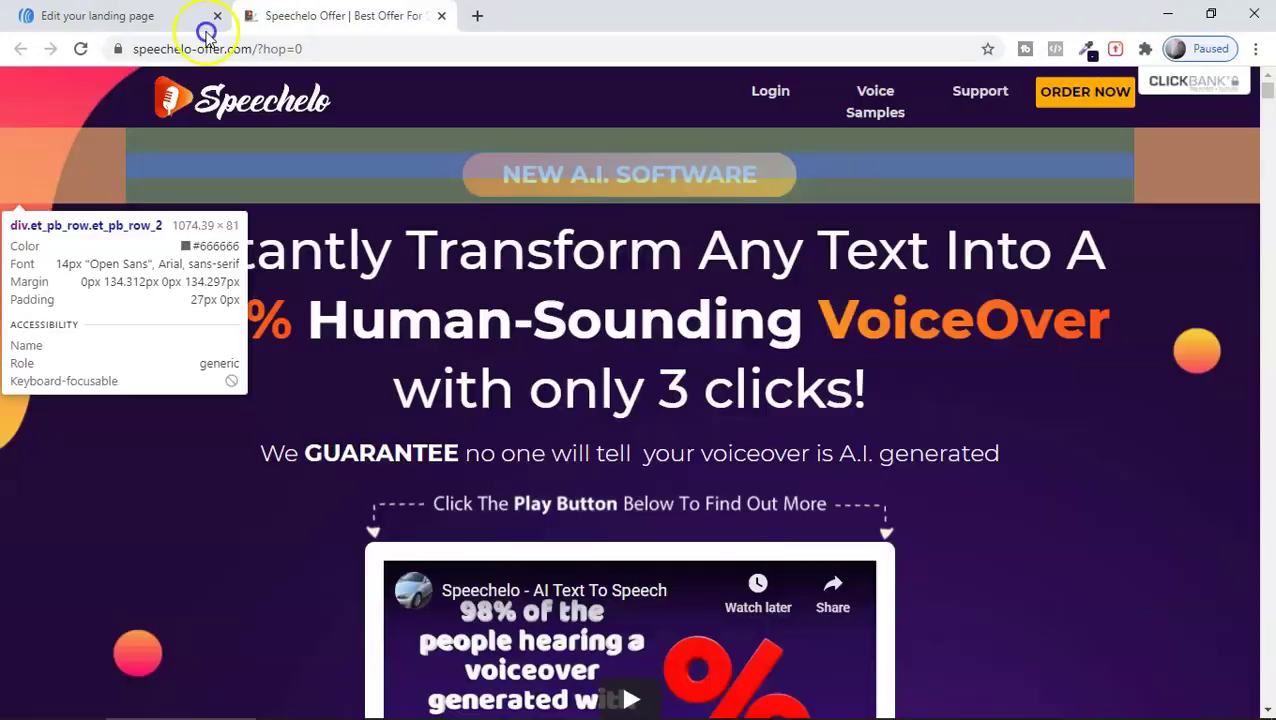
pyautogui.click(200, 18)
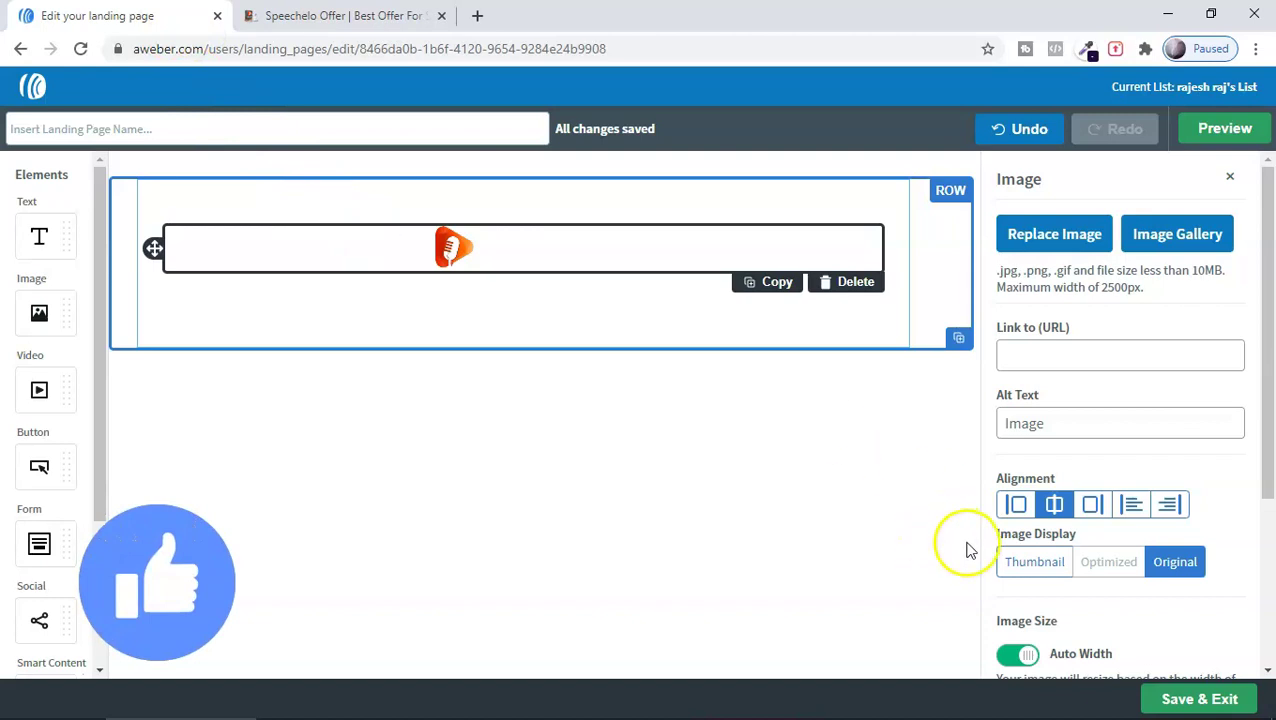
pyautogui.scroll(-3, 1080, 490)
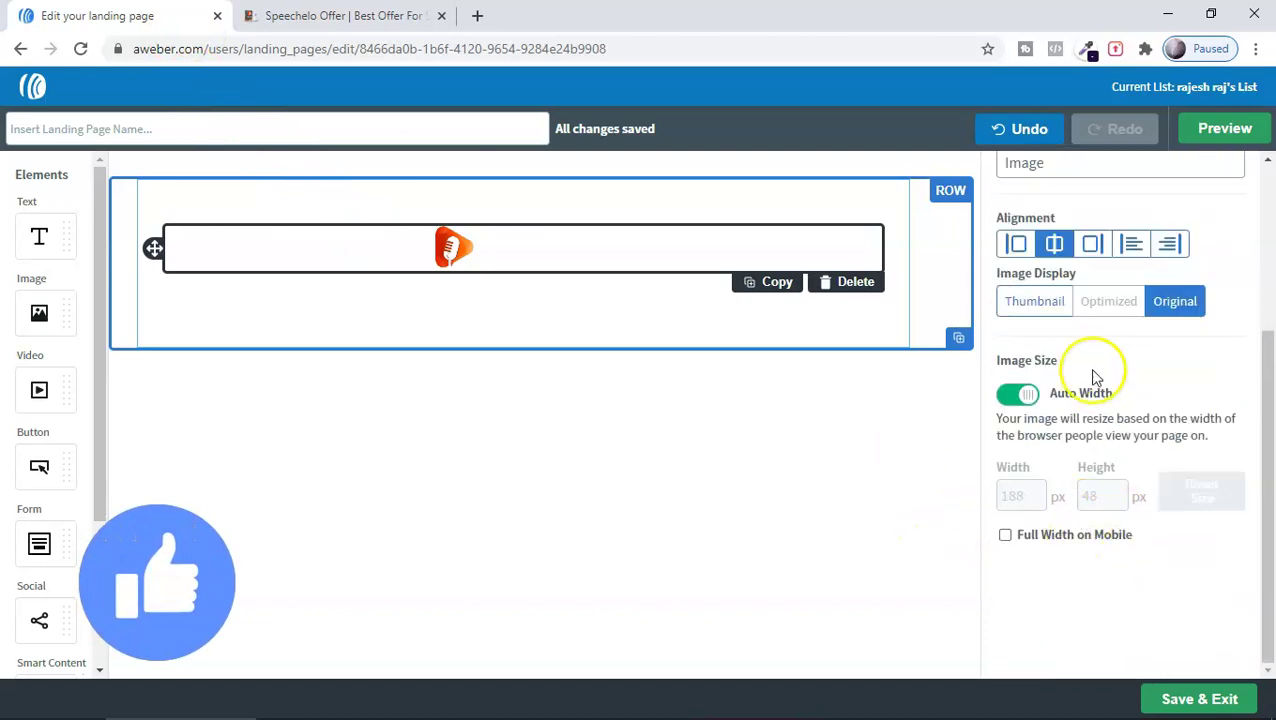
pyautogui.scroll(3, 1216, 308)
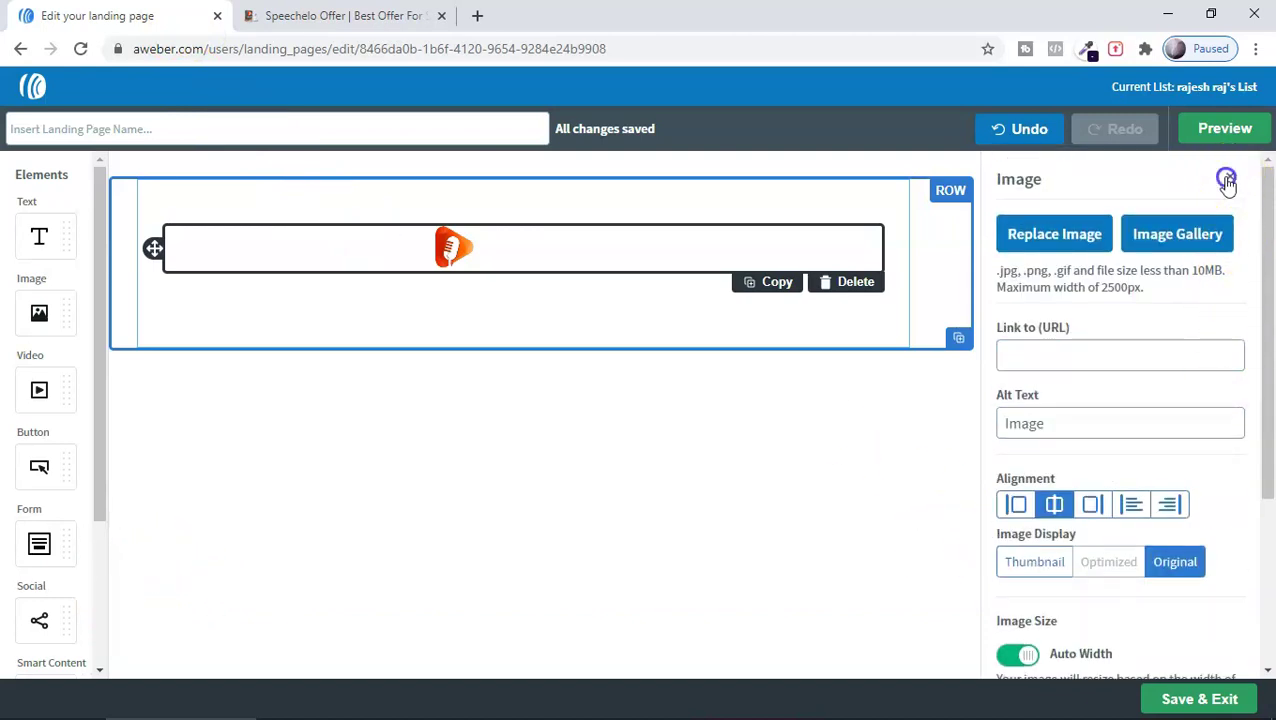
# Set the landing page's background color to the dark purple of the Speechelo offer page.
pyautogui.click(1227, 181)
pyautogui.scroll(-2, 1153, 530)
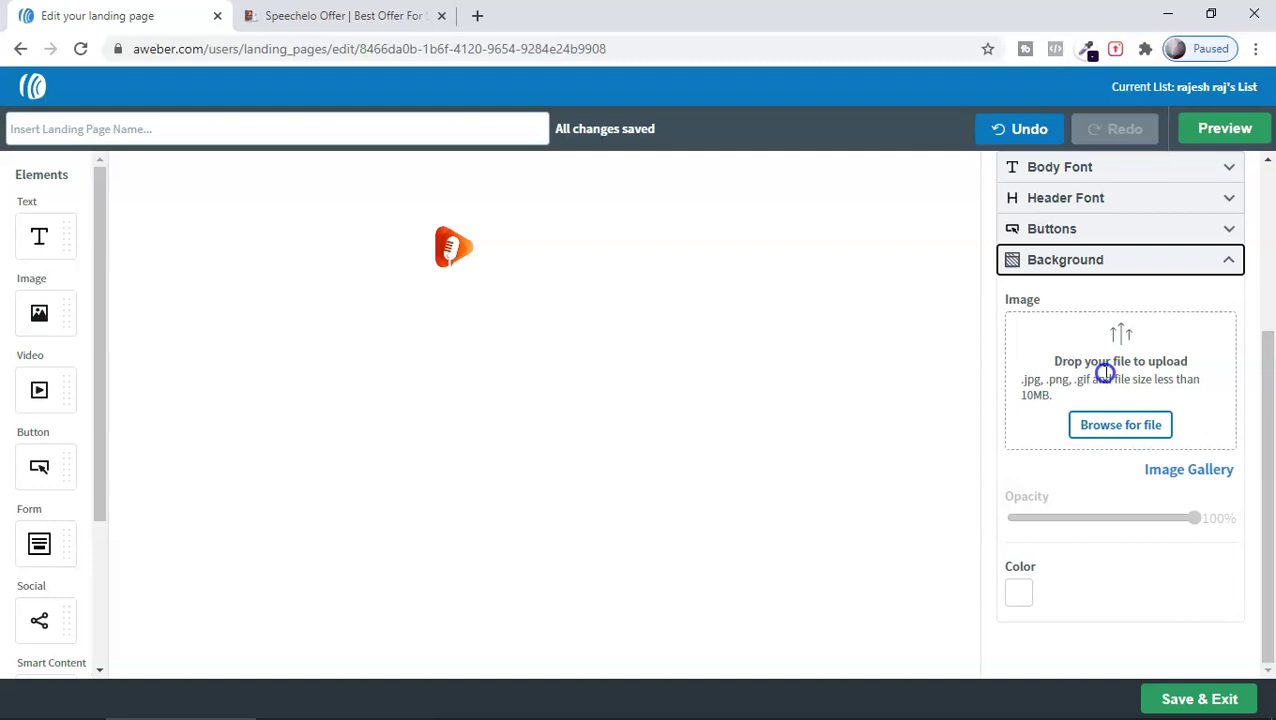
pyautogui.click(1050, 596)
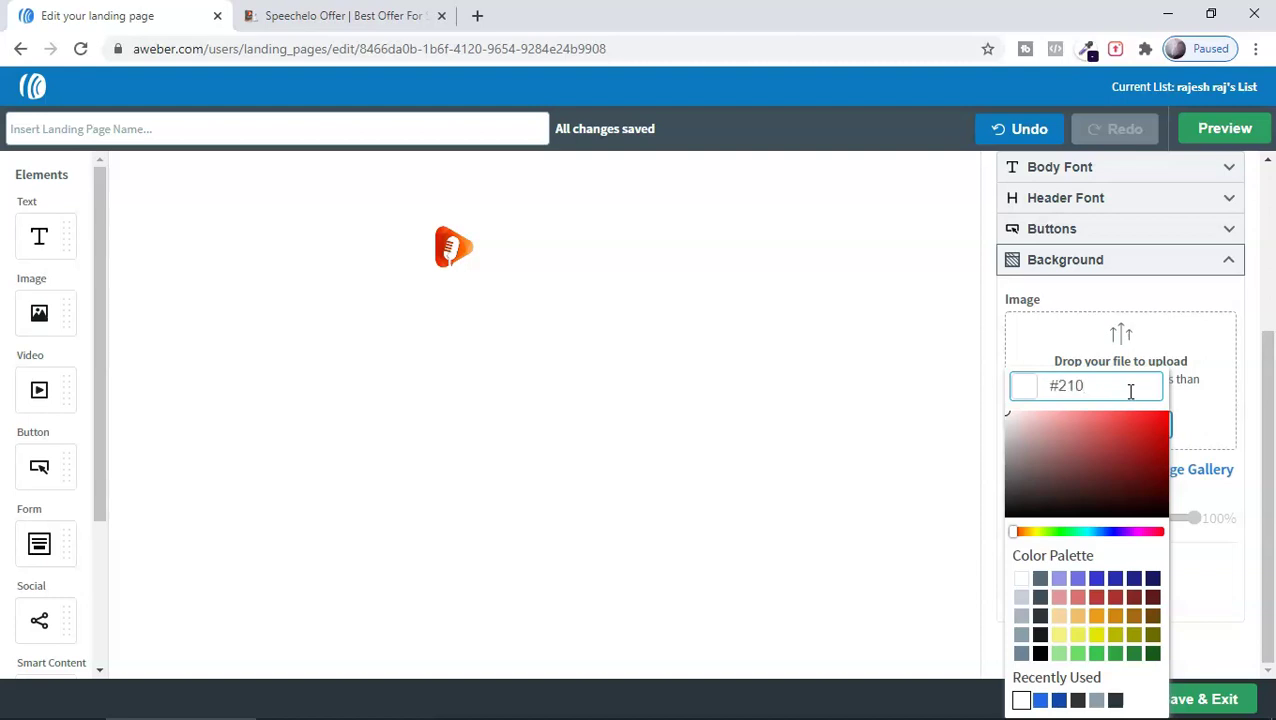
pyautogui.write('7')
pyautogui.click(807, 474)
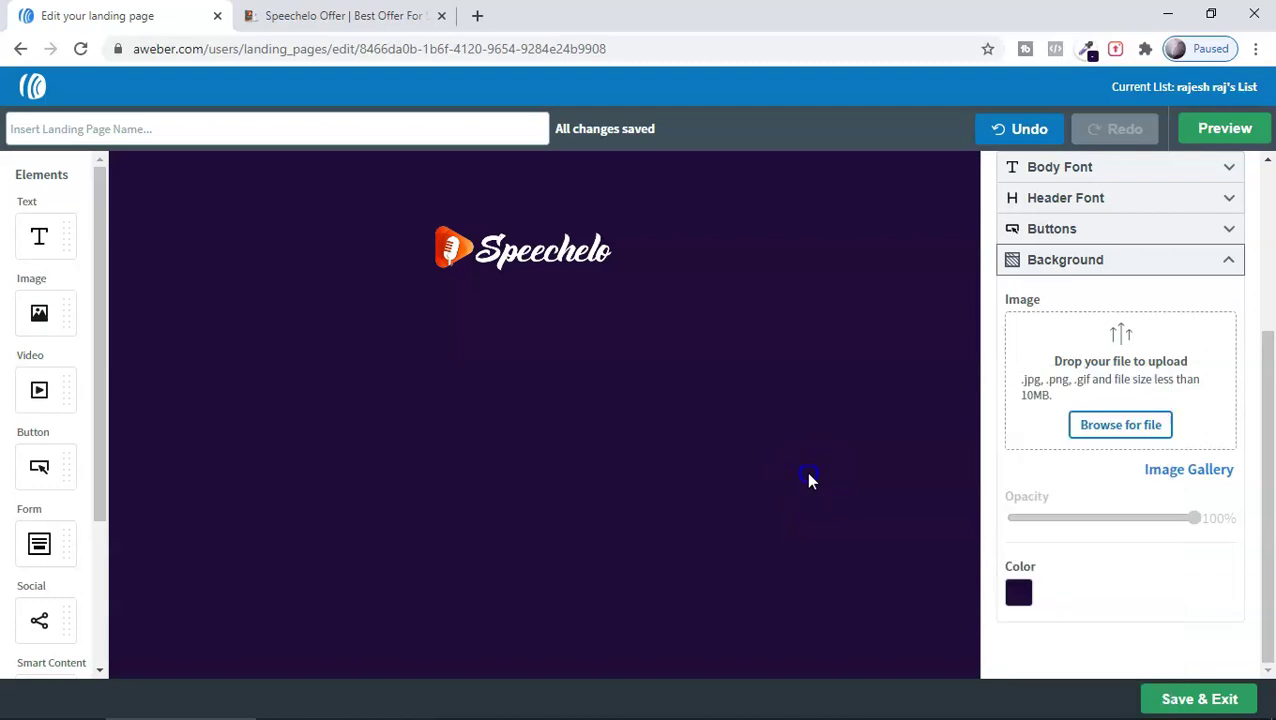
# Copy the "Instantly Transform Any Text Into A 100% Human-Sounding VoiceOver with only 3 clicks!" headline from the offer page into a new Text element below the logo.
pyautogui.click(320, 15)
pyautogui.hotkey('ctrl', 'shift', 'Tab')
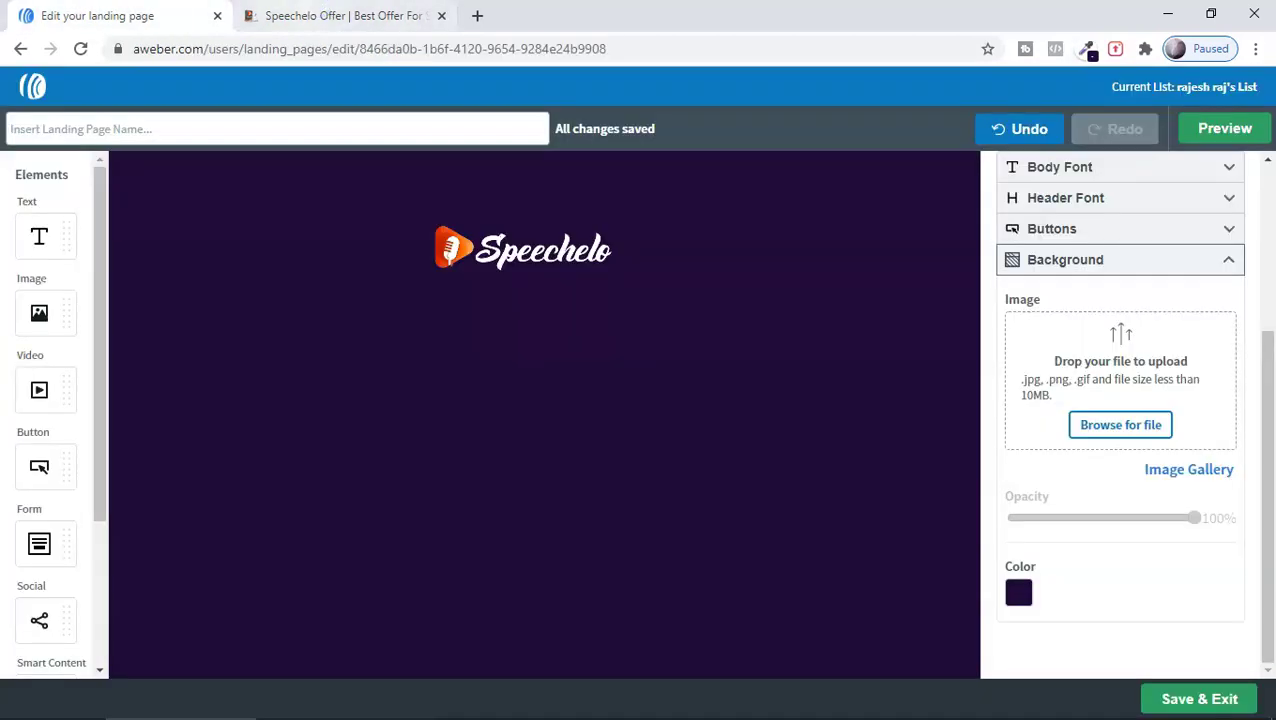
pyautogui.click(325, 15)
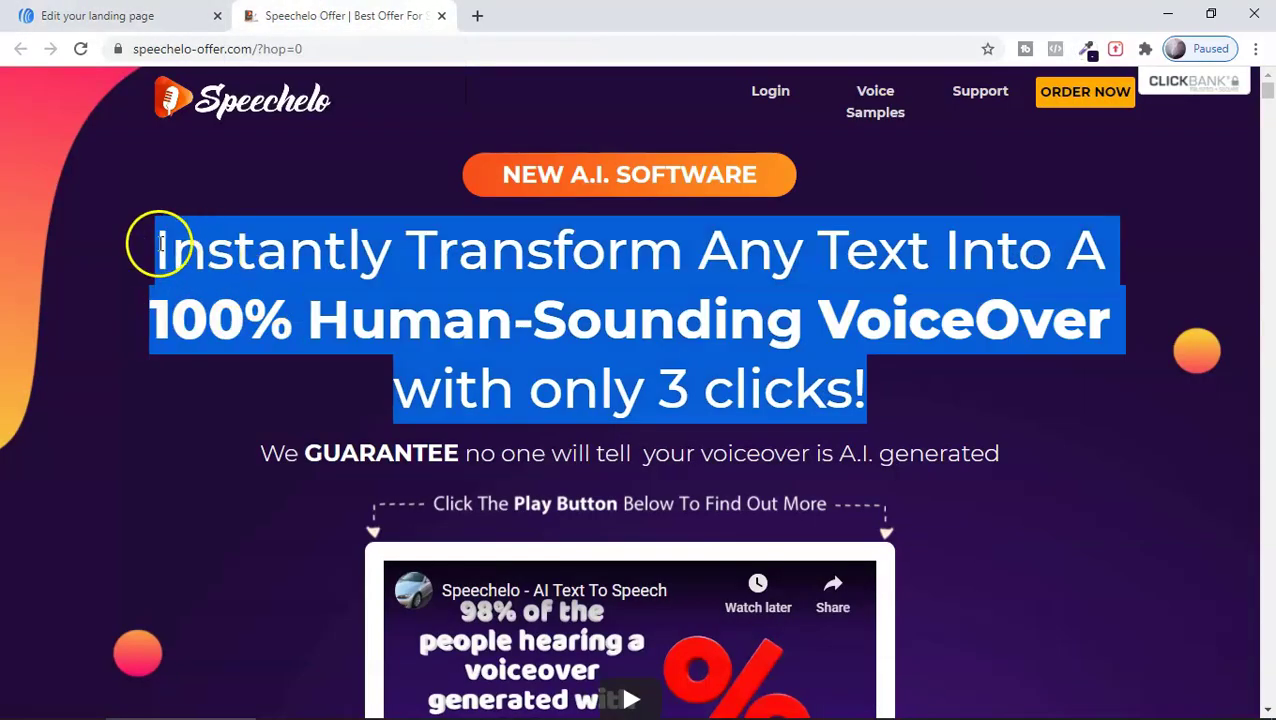
pyautogui.rightClick(208, 240)
pyautogui.click(228, 250)
pyautogui.hotkey('ctrl', 'shift', 'Tab')
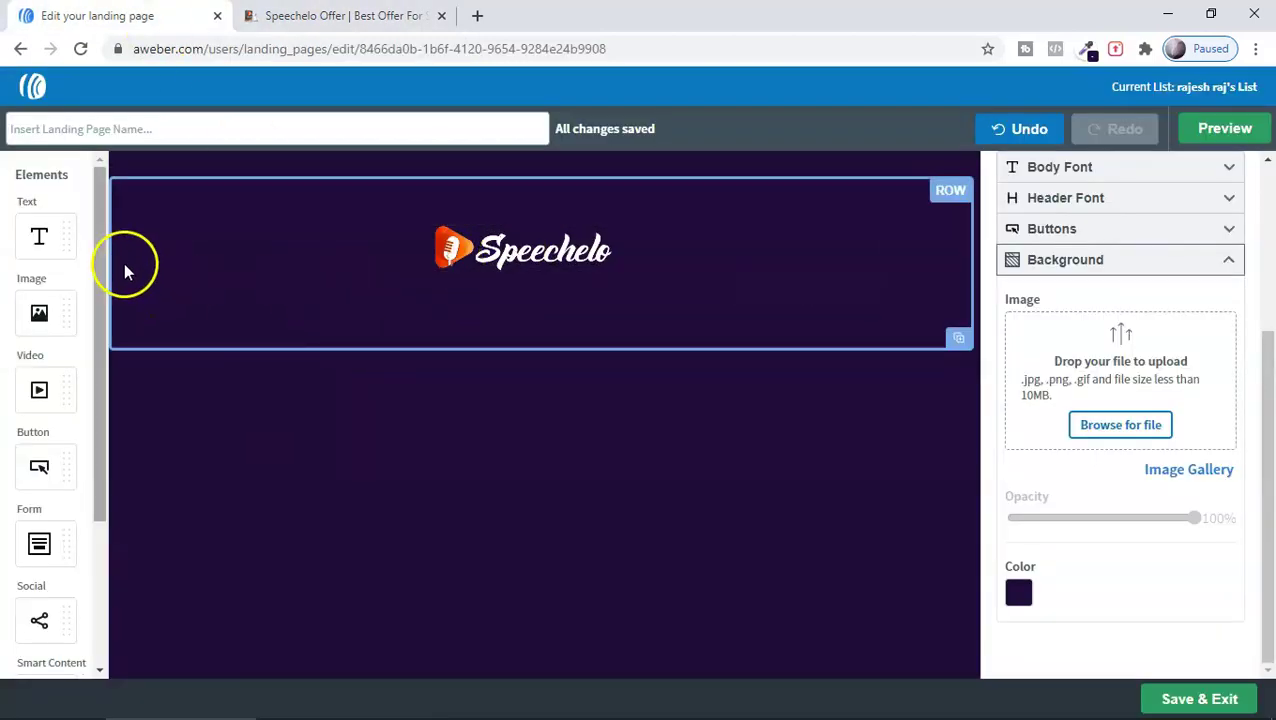
pyautogui.moveTo(39, 237); pyautogui.dragTo(543, 287)
pyautogui.rightClick(543, 287)
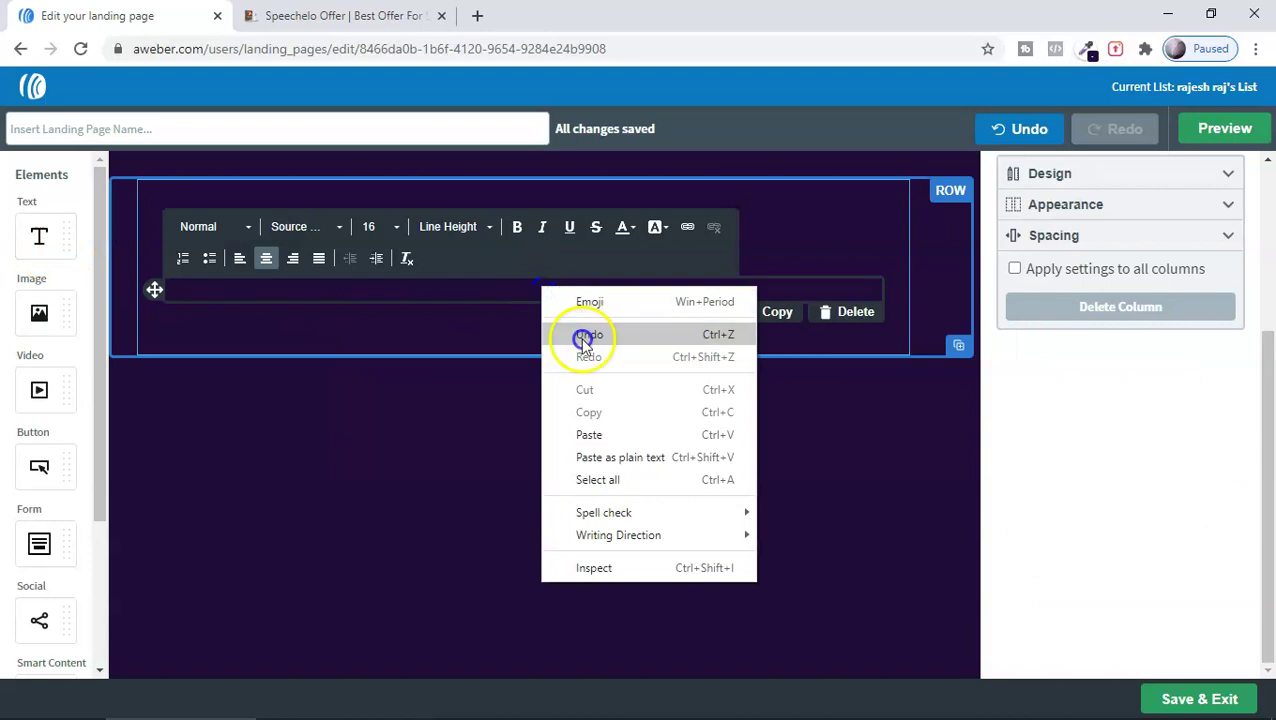
pyautogui.click(592, 447)
# Format the whole pasted headline as Heading 1 and color it white.
pyautogui.hotkey('ctrl', 'a')
pyautogui.click(248, 228)
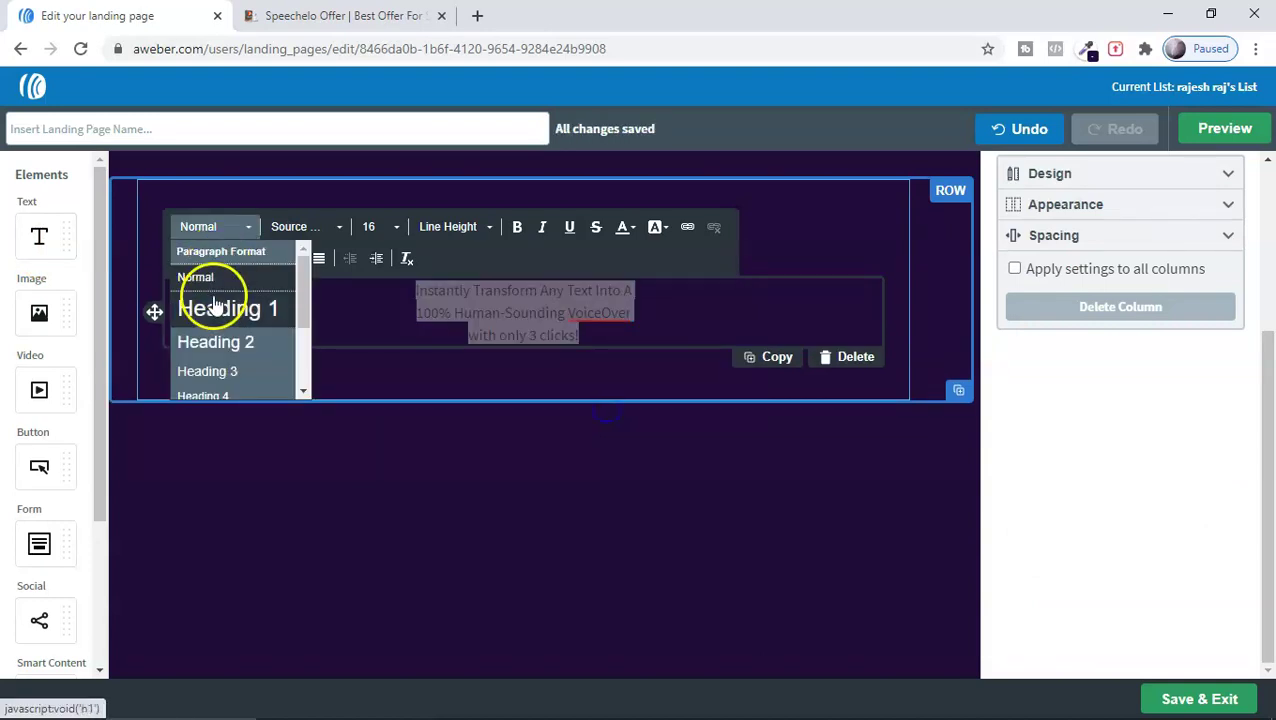
pyautogui.click(243, 312)
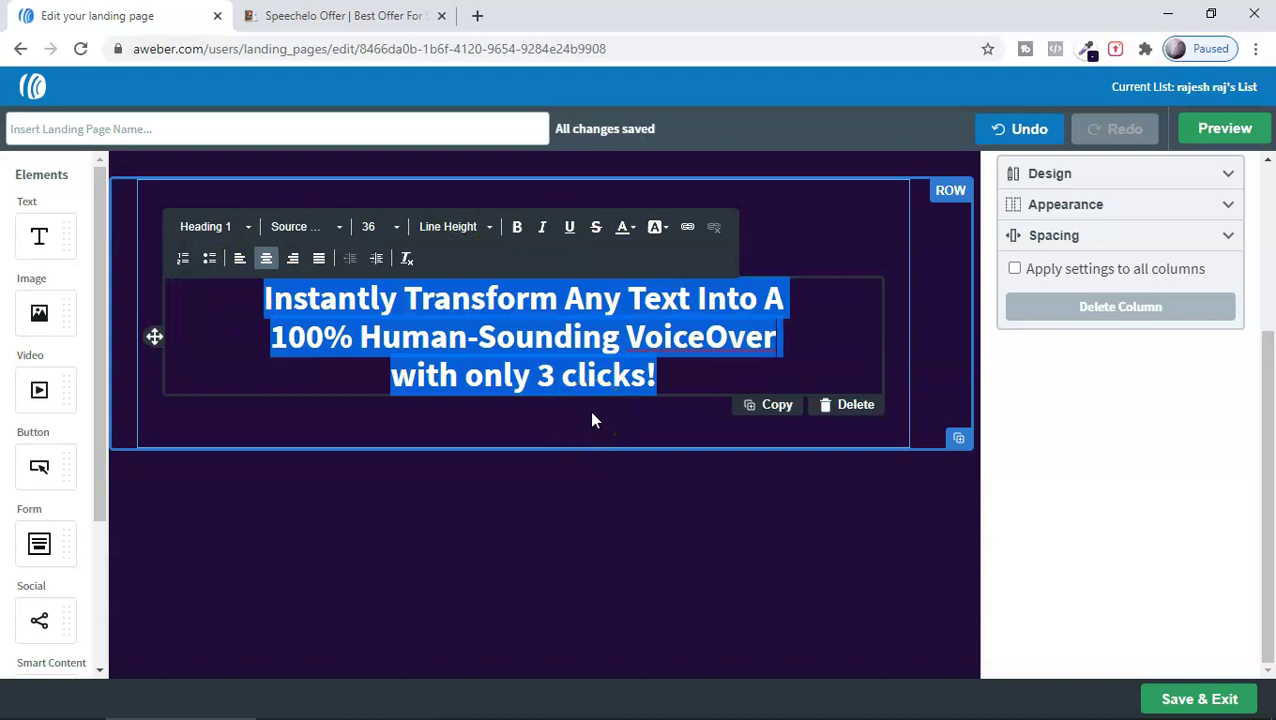
pyautogui.click(376, 258)
pyautogui.click(552, 563)
pyautogui.click(667, 384)
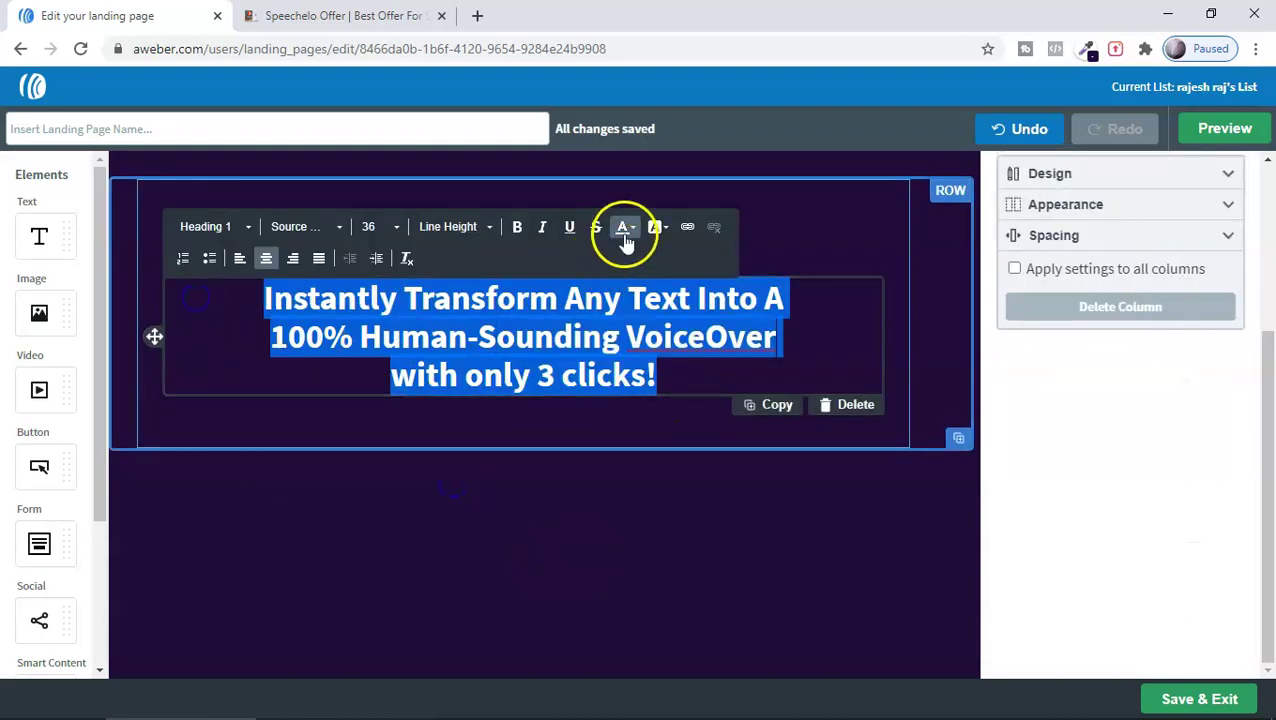
pyautogui.click(628, 229)
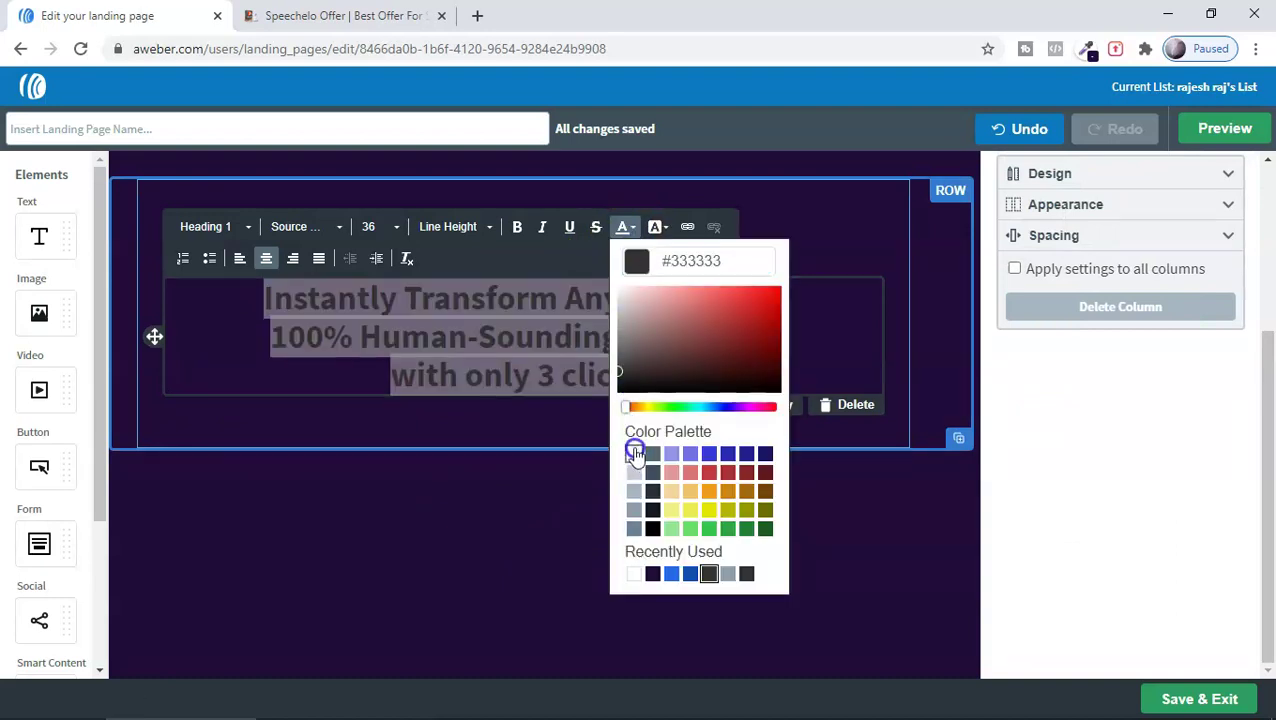
pyautogui.click(474, 521)
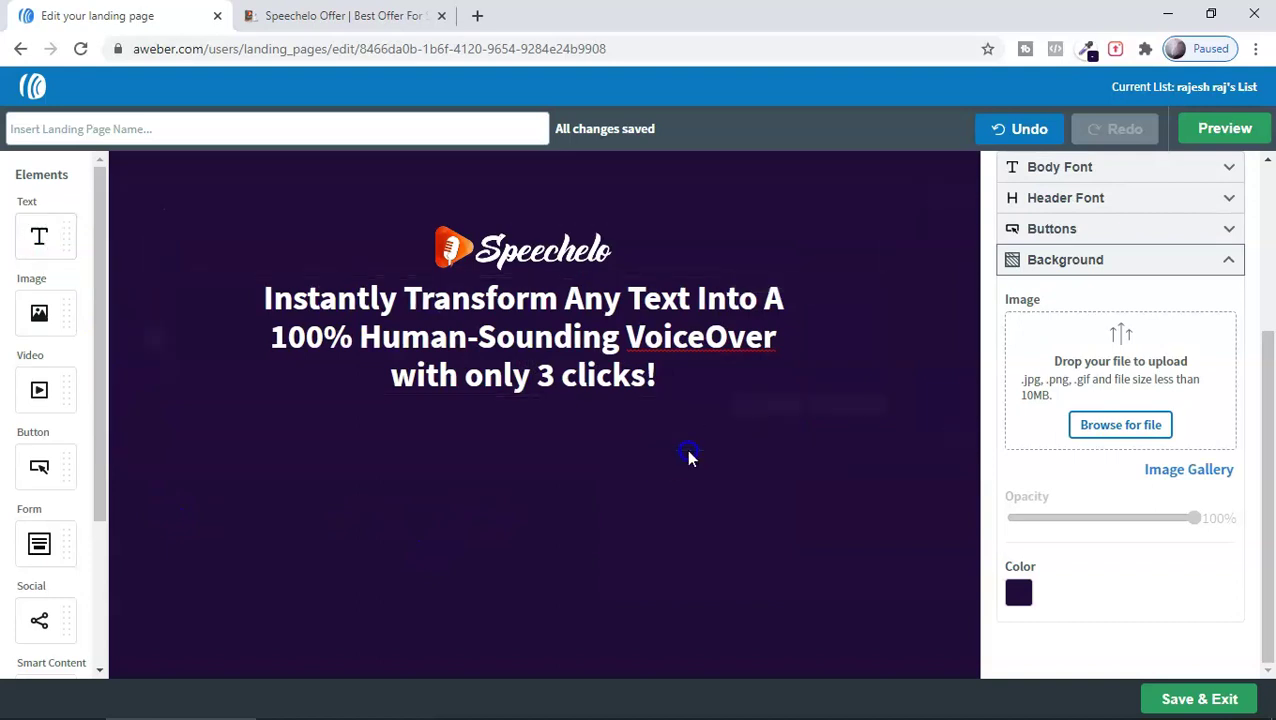
# Duplicate the headline element and replace the copy's text with "We GUARANTEE no one will tell your voiceover is A.I. generated".
pyautogui.click(783, 406)
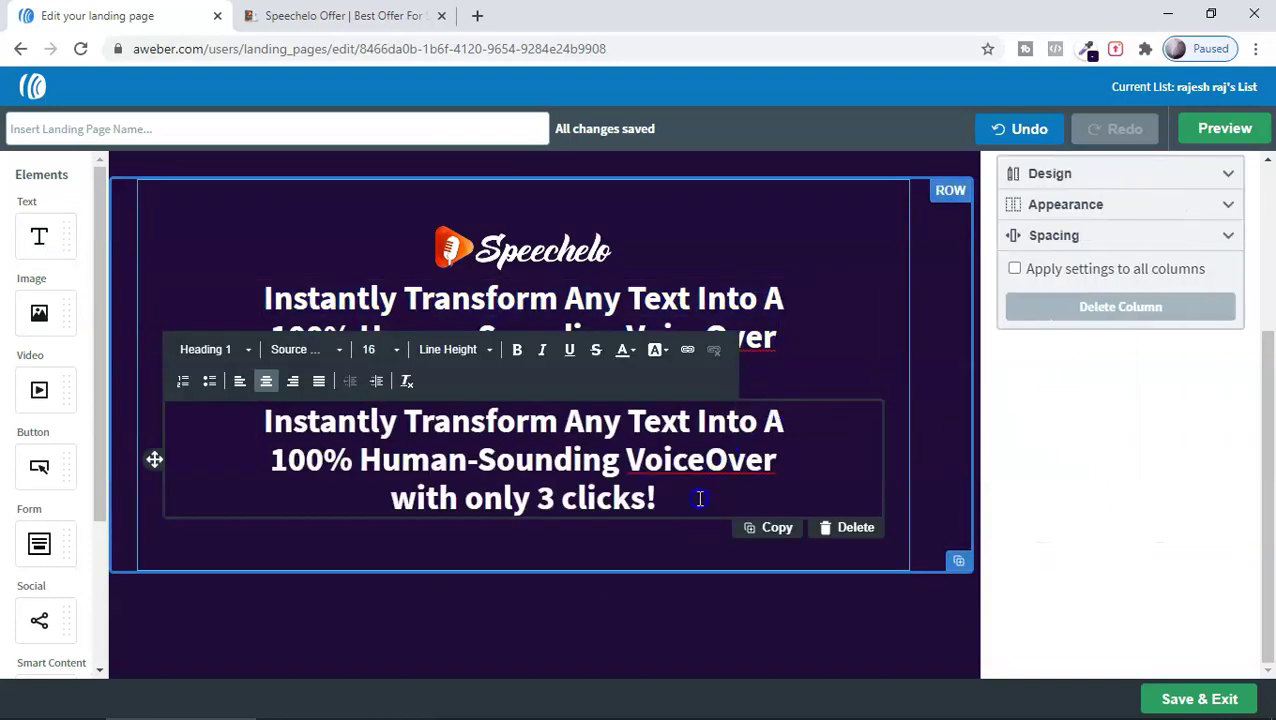
pyautogui.hotkey('ctrl', 'a')
pyautogui.hotkey('ctrl', 'v')
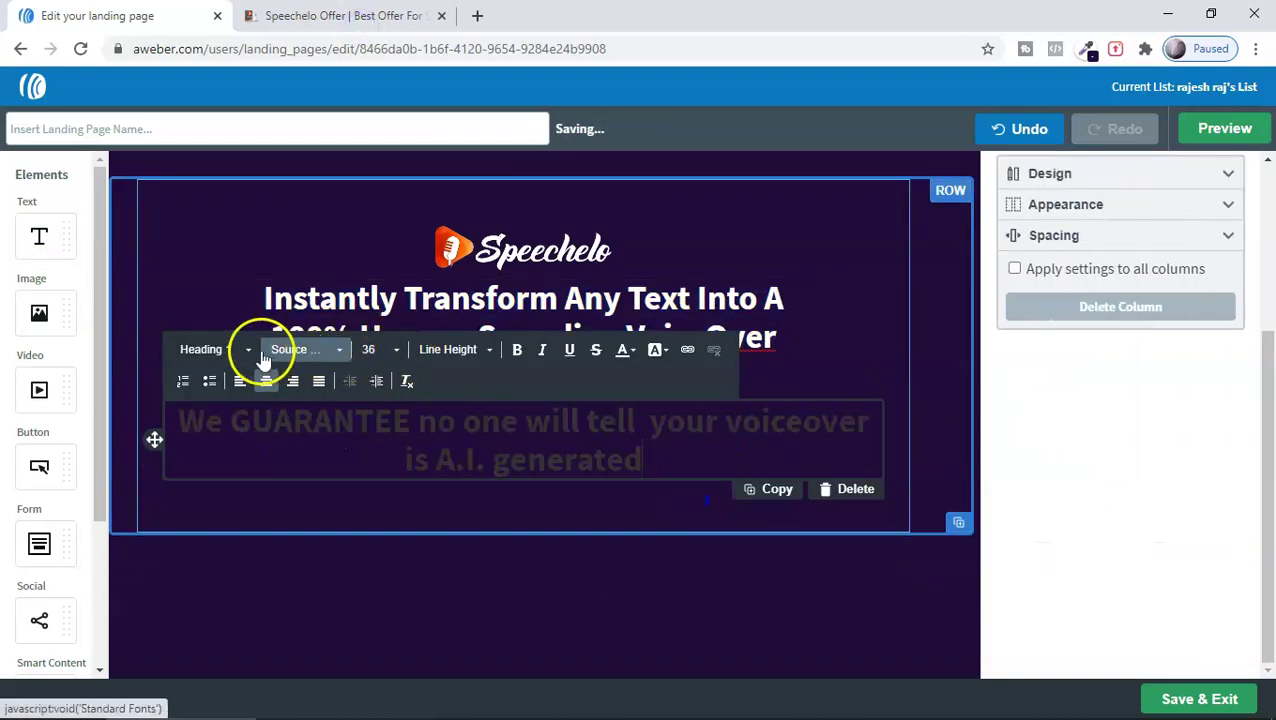
# Format the guarantee line as Heading 4 and color it white.
pyautogui.click(248, 350)
pyautogui.scroll(-3, 242, 505)
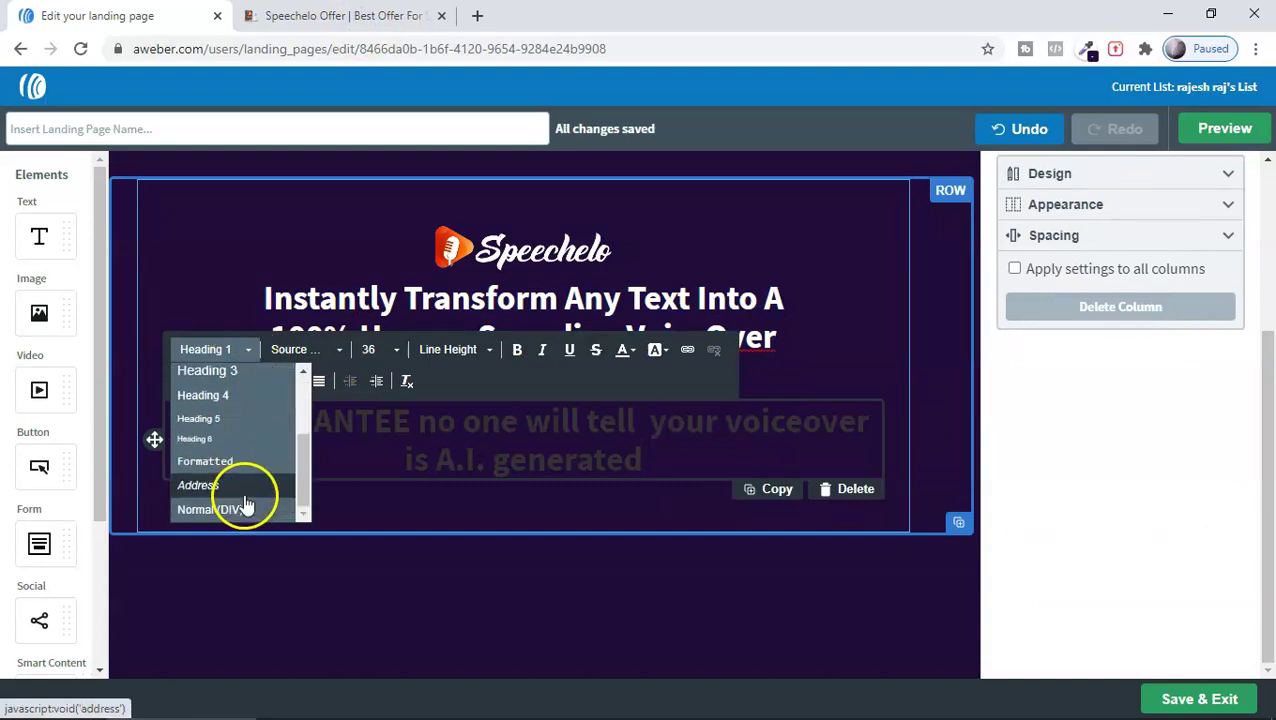
pyautogui.click(203, 396)
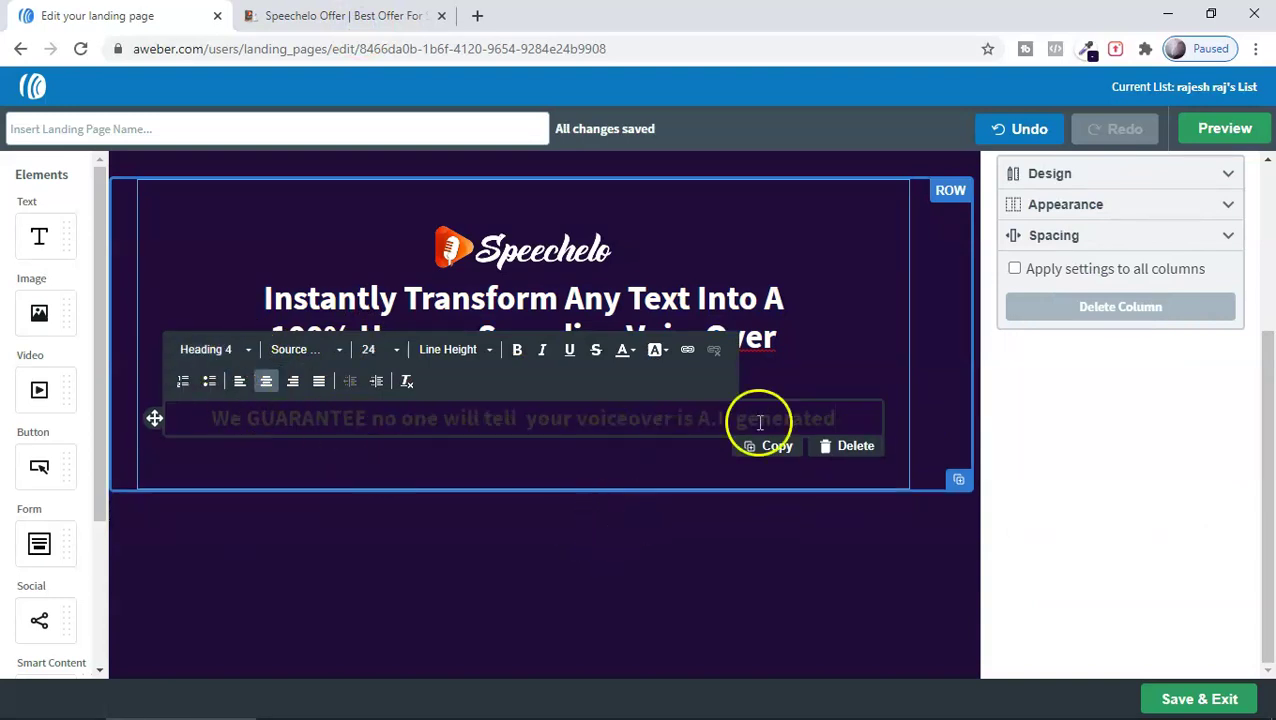
pyautogui.click(683, 362)
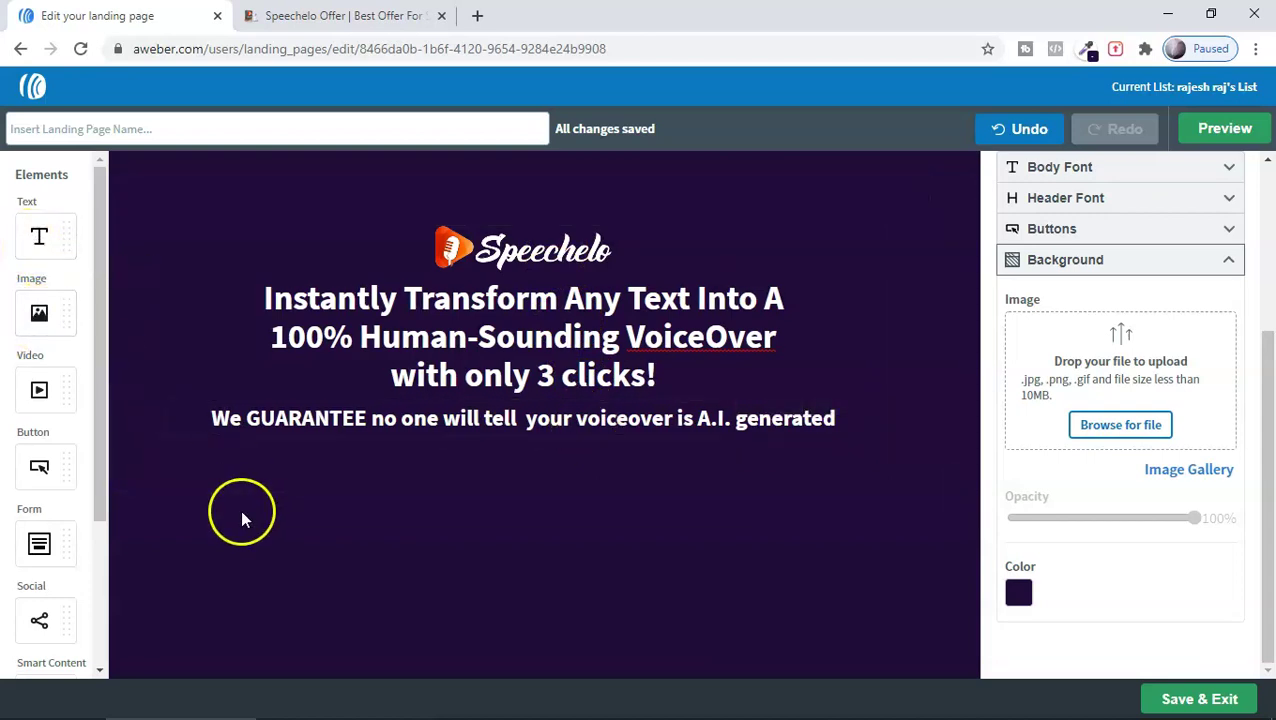
# Add a Row below the guarantee line with middle column alignment and a second column to the right.
pyautogui.scroll(-3, 40, 400)
pyautogui.moveTo(33, 565); pyautogui.dragTo(447, 515)
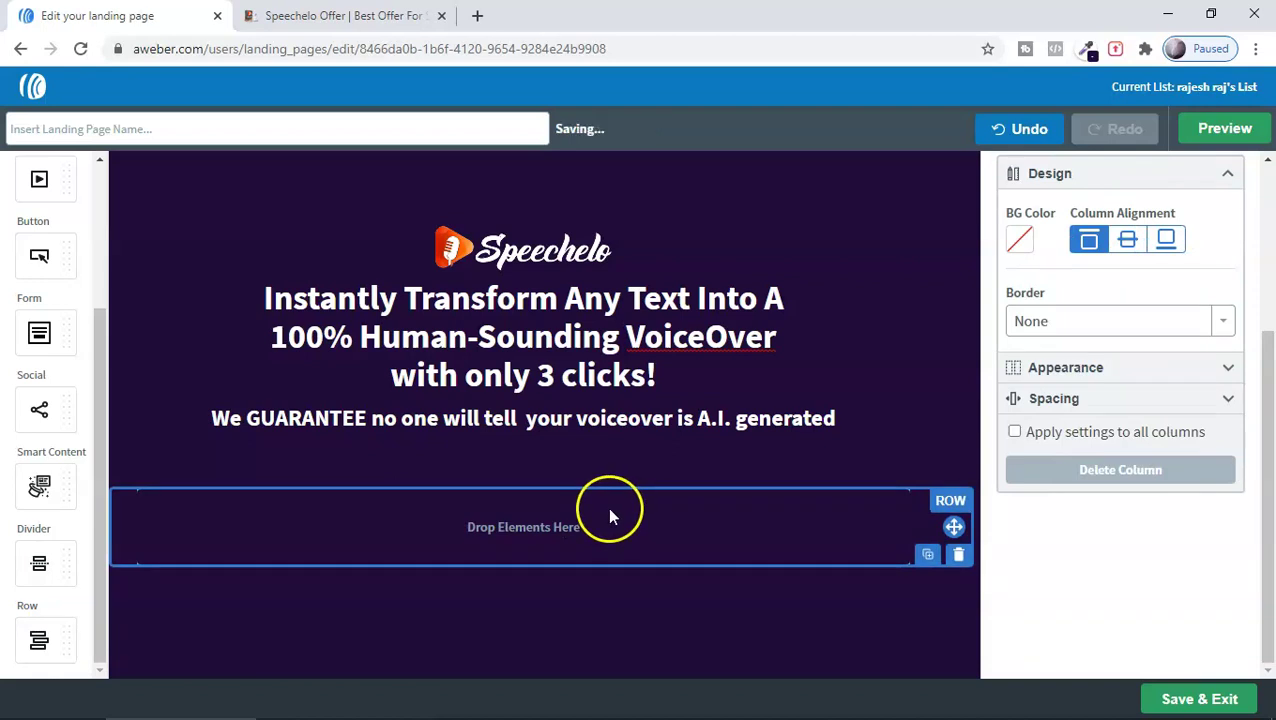
pyautogui.click(1127, 240)
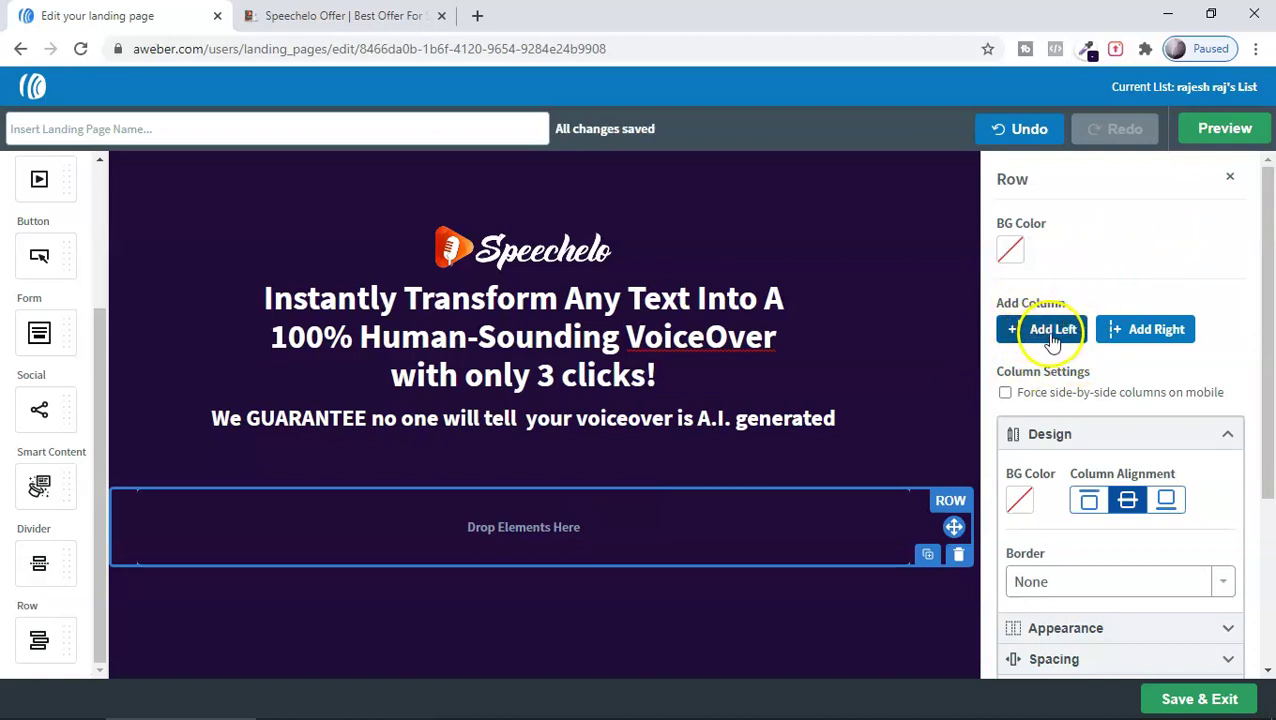
pyautogui.click(1131, 340)
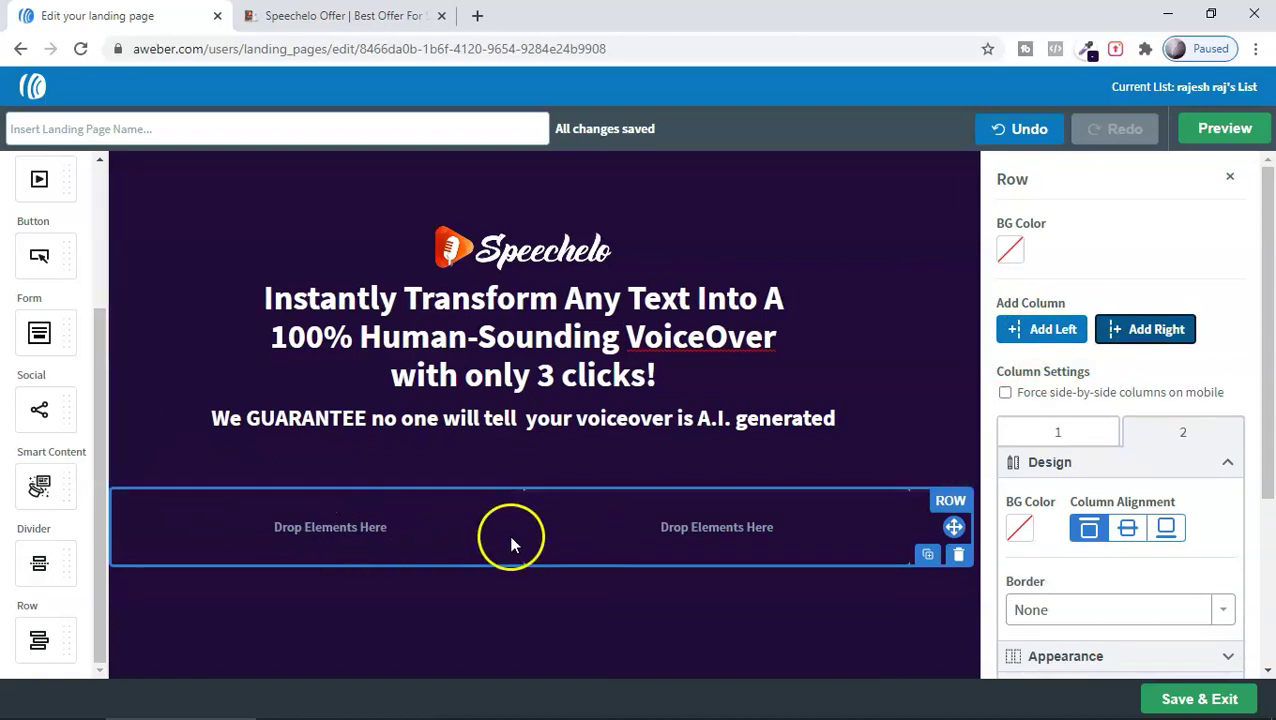
# Fill the new row with an Image element holding the Speechelo box picture in the left column and a Text element in the right column.
pyautogui.scroll(2, 50, 300)
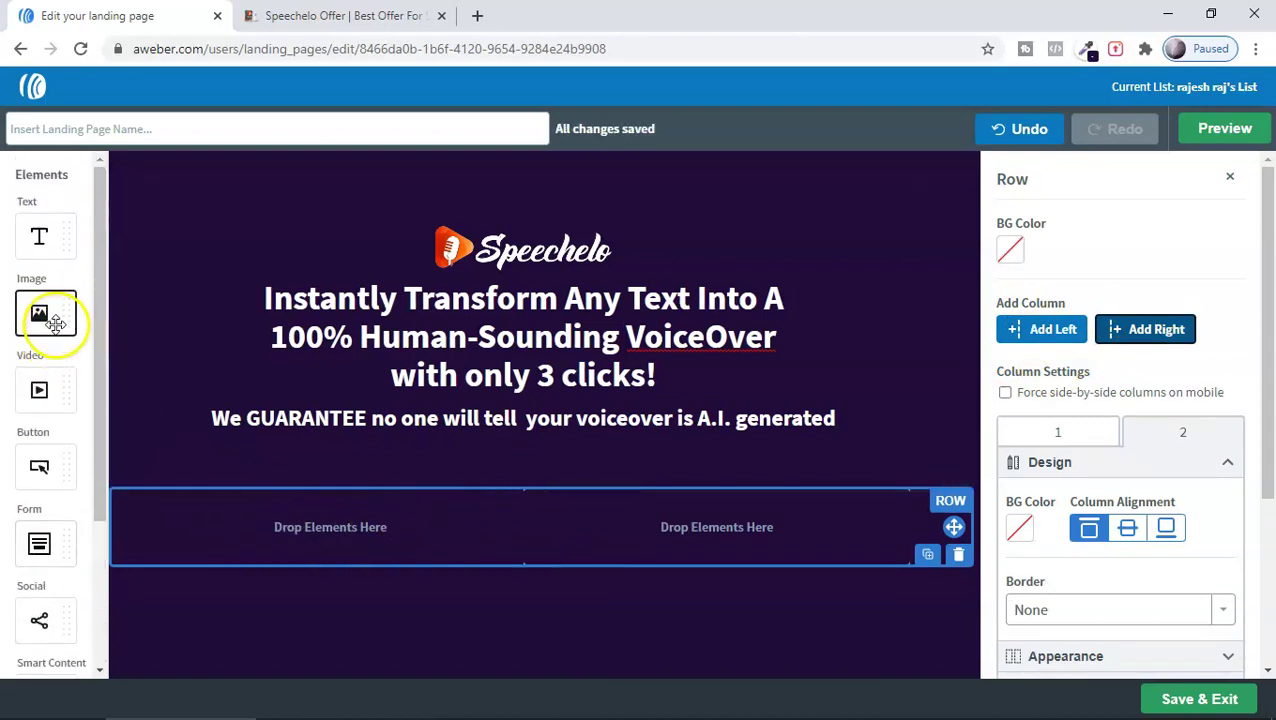
pyautogui.moveTo(52, 312); pyautogui.dragTo(312, 537)
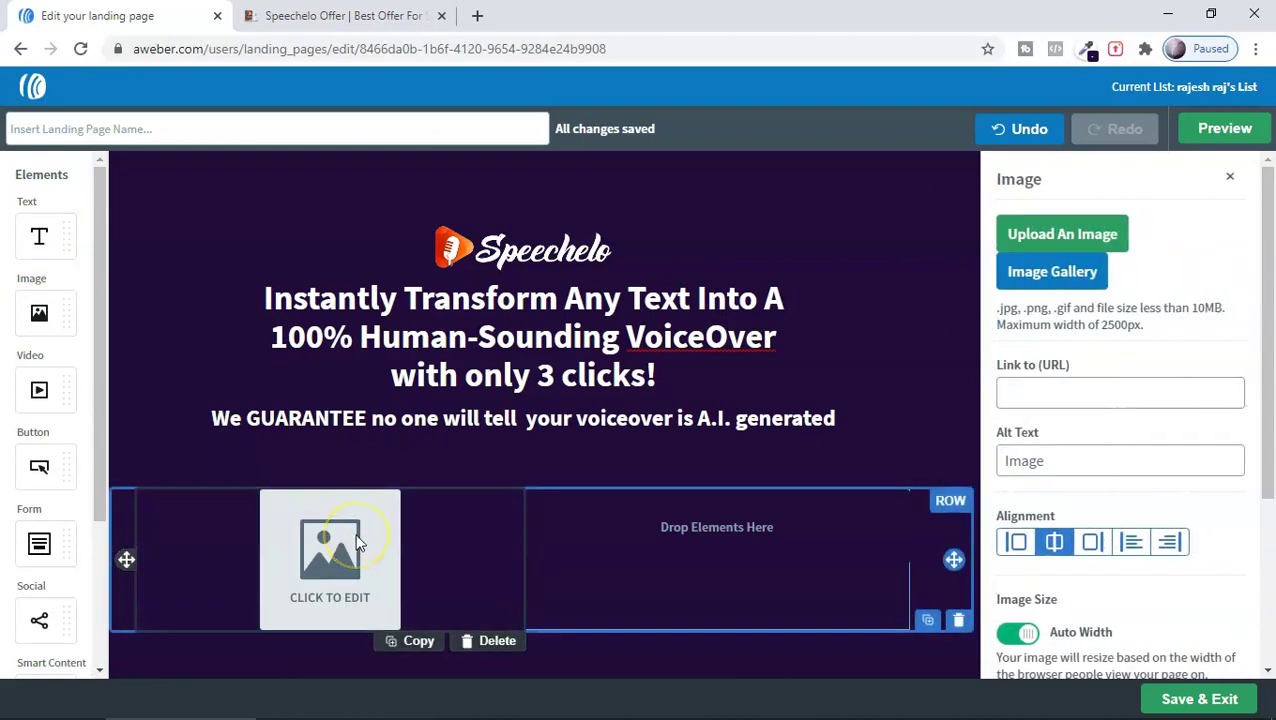
pyautogui.moveTo(40, 236); pyautogui.dragTo(612, 548)
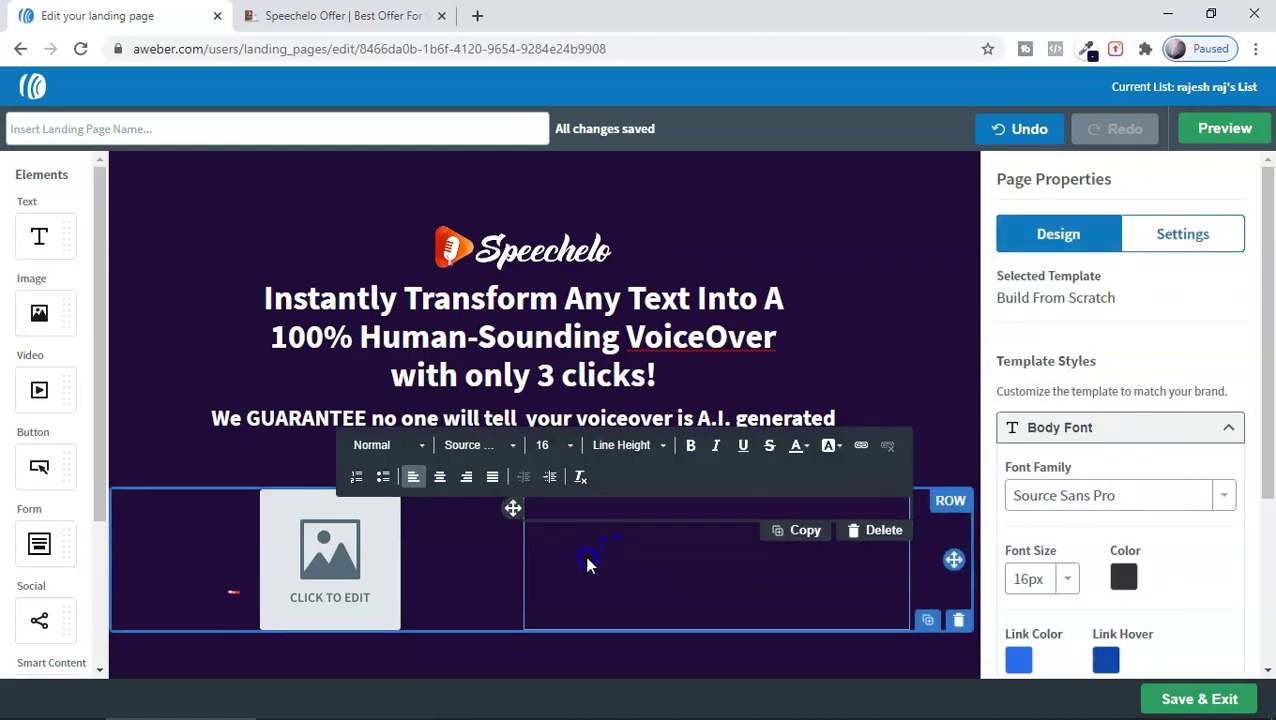
pyautogui.click(336, 558)
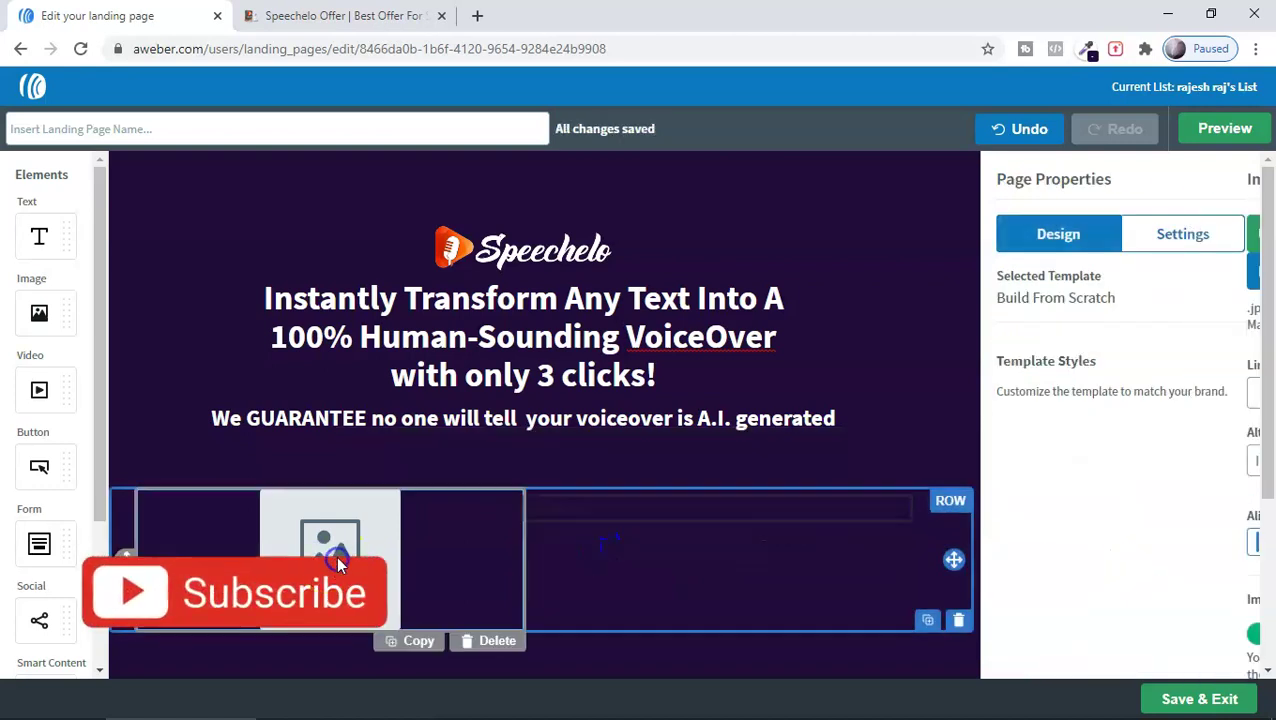
pyautogui.click(1078, 236)
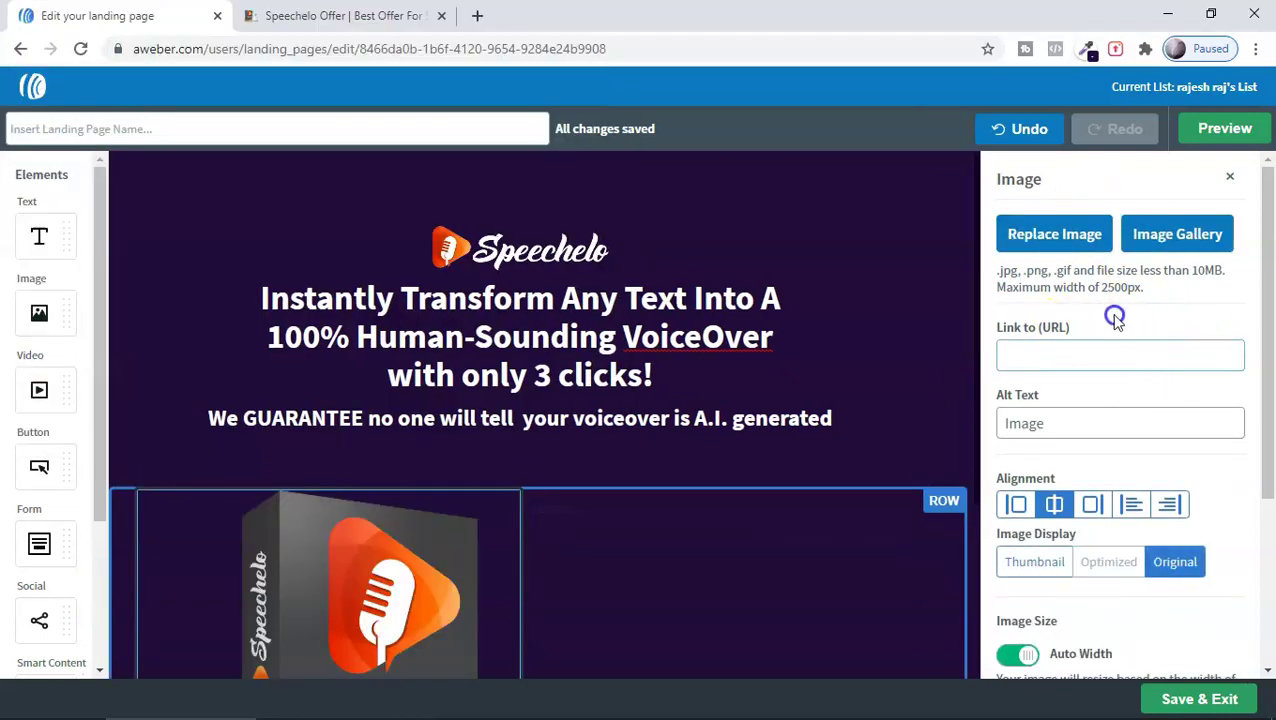
# Try the left, center and left text-wrap alignments on the Speechelo box image, ending on right alignment with text wrap.
pyautogui.scroll(-2, 1115, 318)
pyautogui.click(1020, 317)
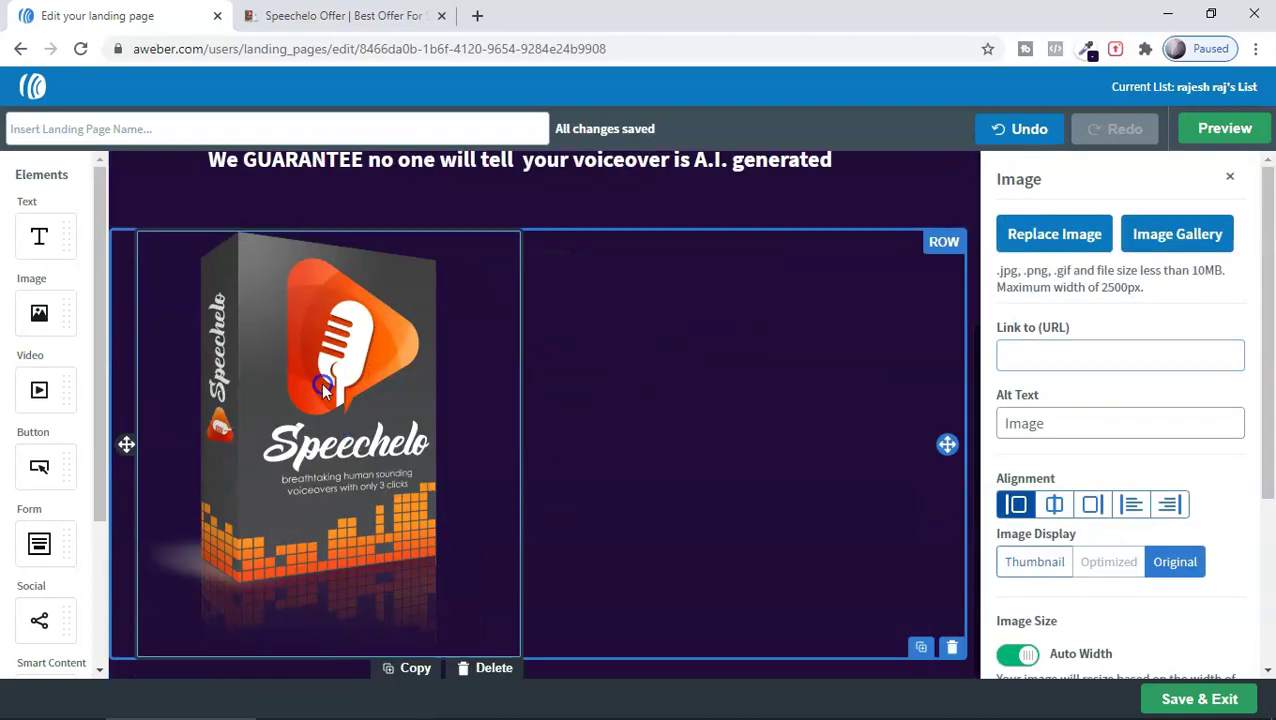
pyautogui.click(1054, 506)
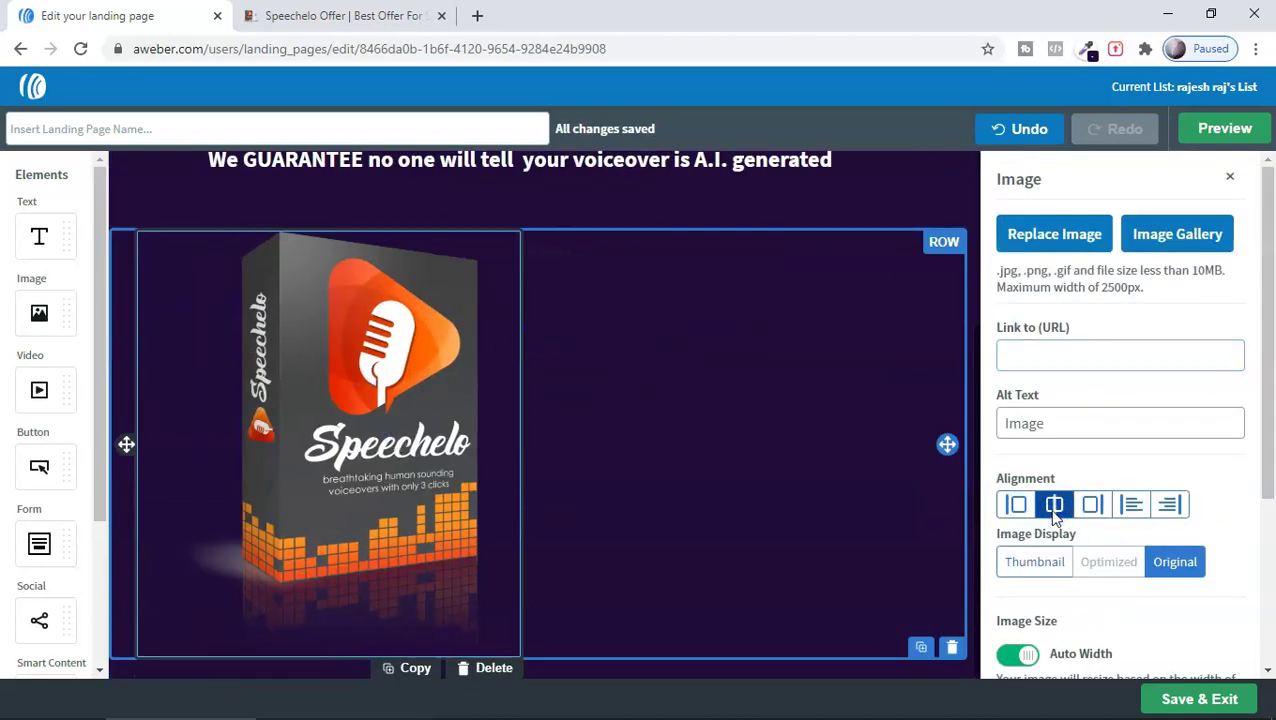
pyautogui.click(1130, 506)
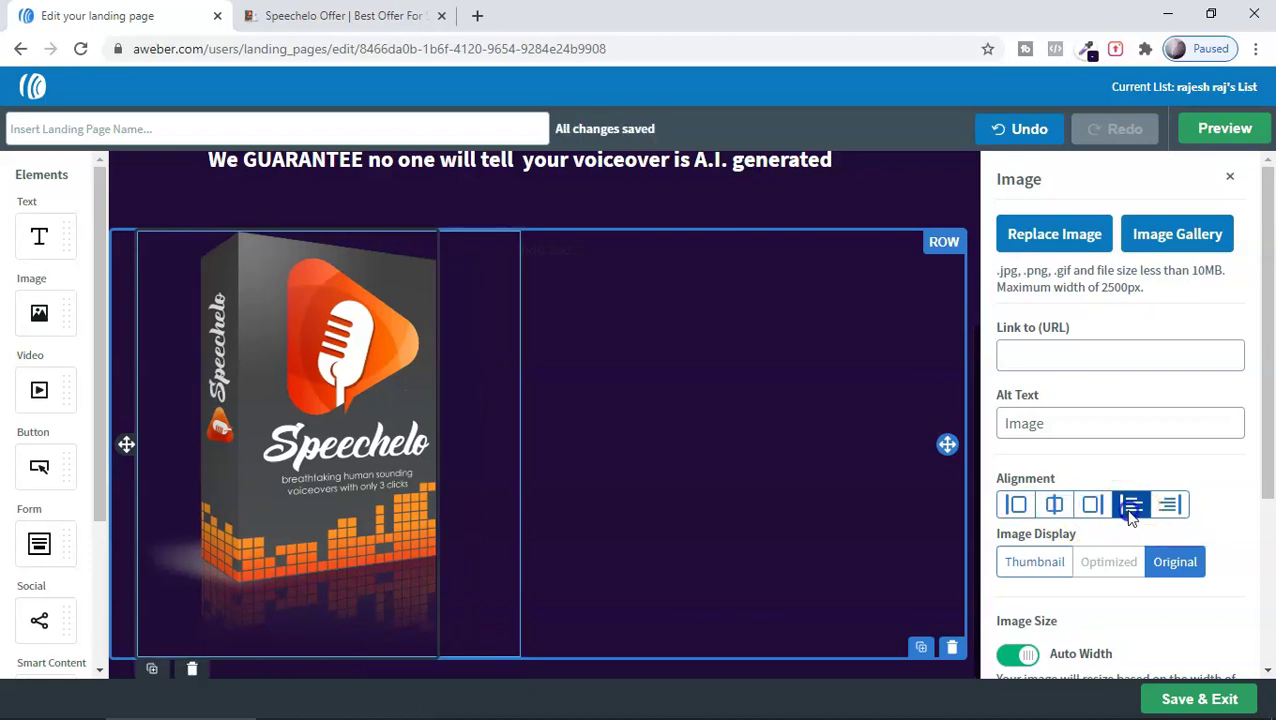
pyautogui.click(1128, 514)
pyautogui.click(1164, 508)
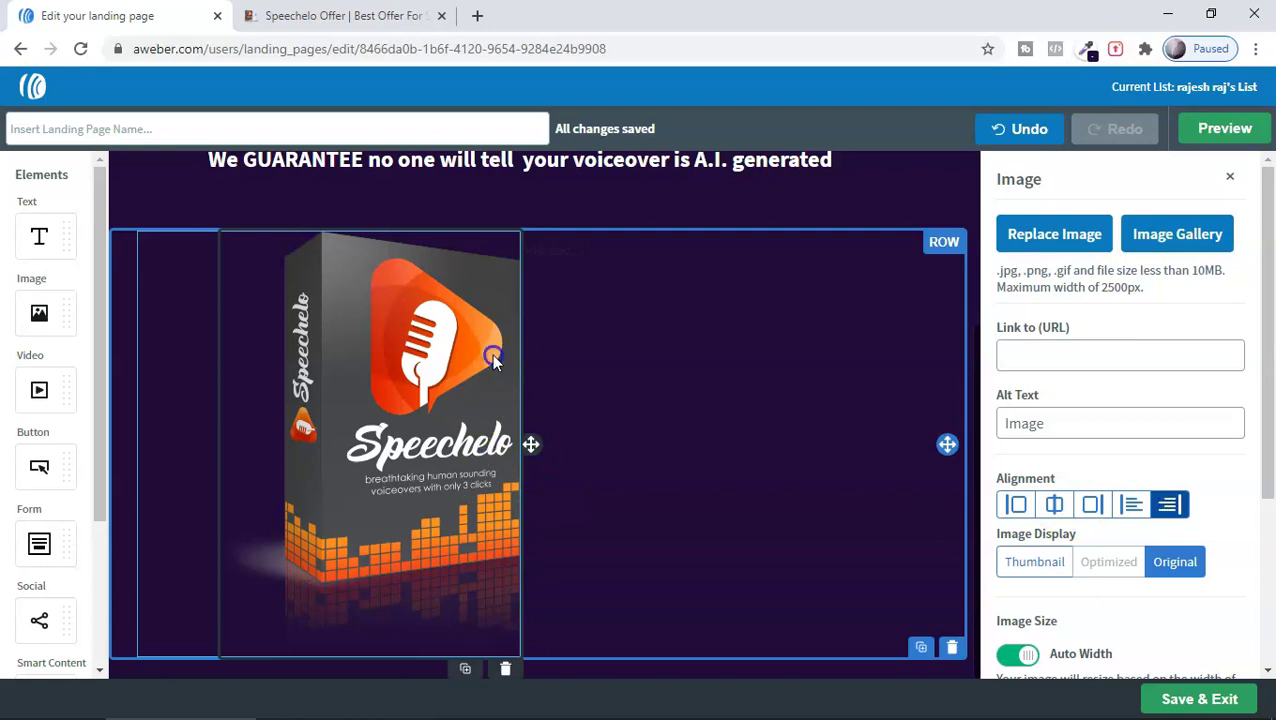
# Start a bulleted list in the text element beside the box image with the offer page line "Transform any text into speech".
pyautogui.click(578, 287)
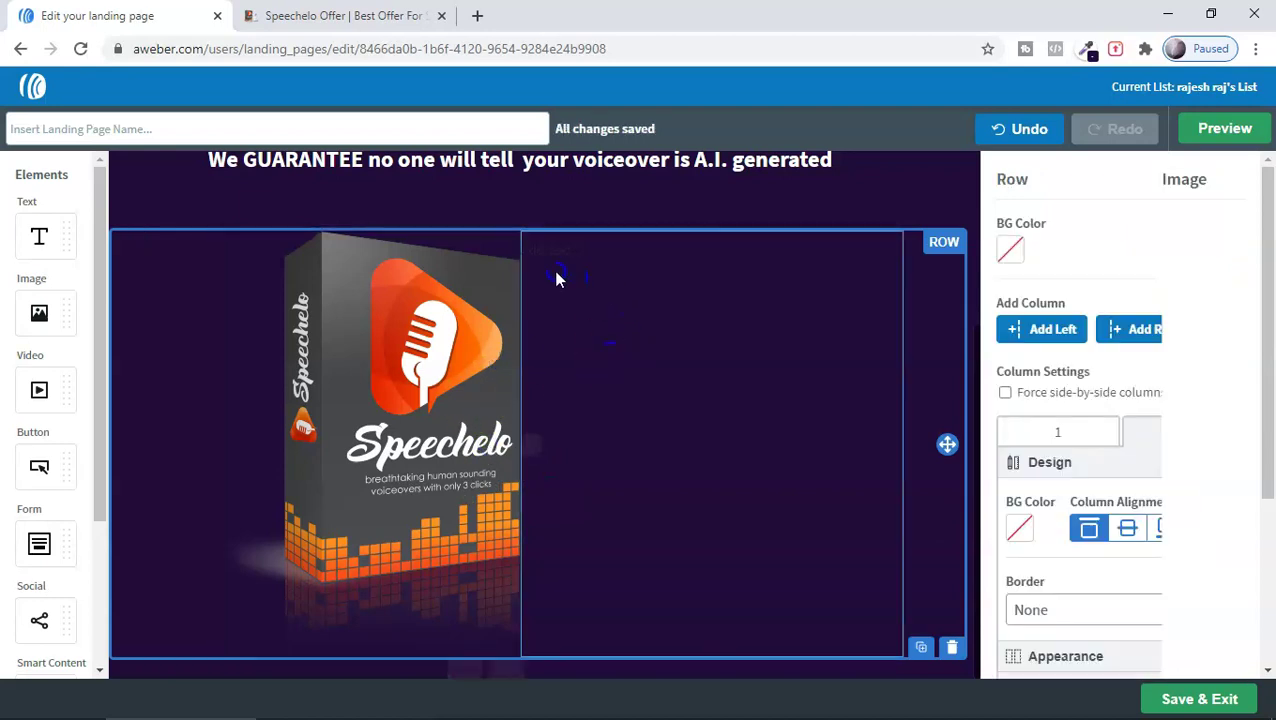
pyautogui.hotkey('ctrl', 'Tab')
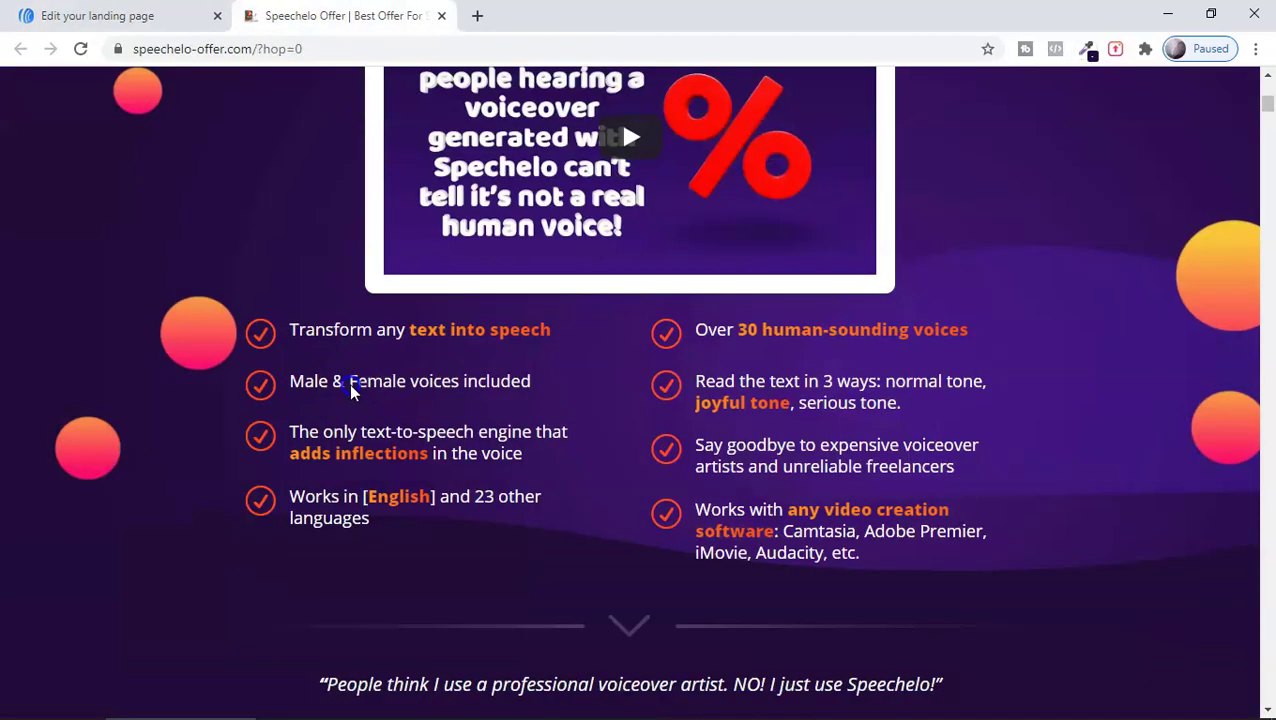
pyautogui.hotkey('ctrl', 'shift', 'Tab')
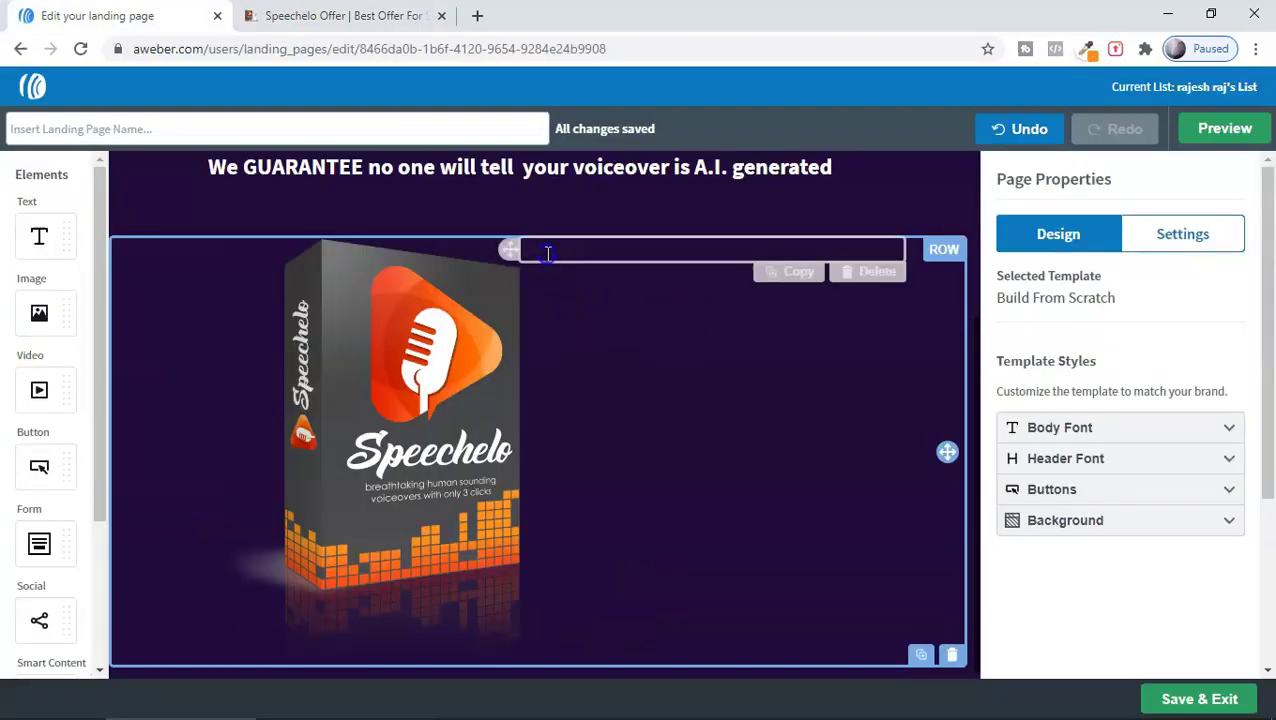
pyautogui.click(548, 252)
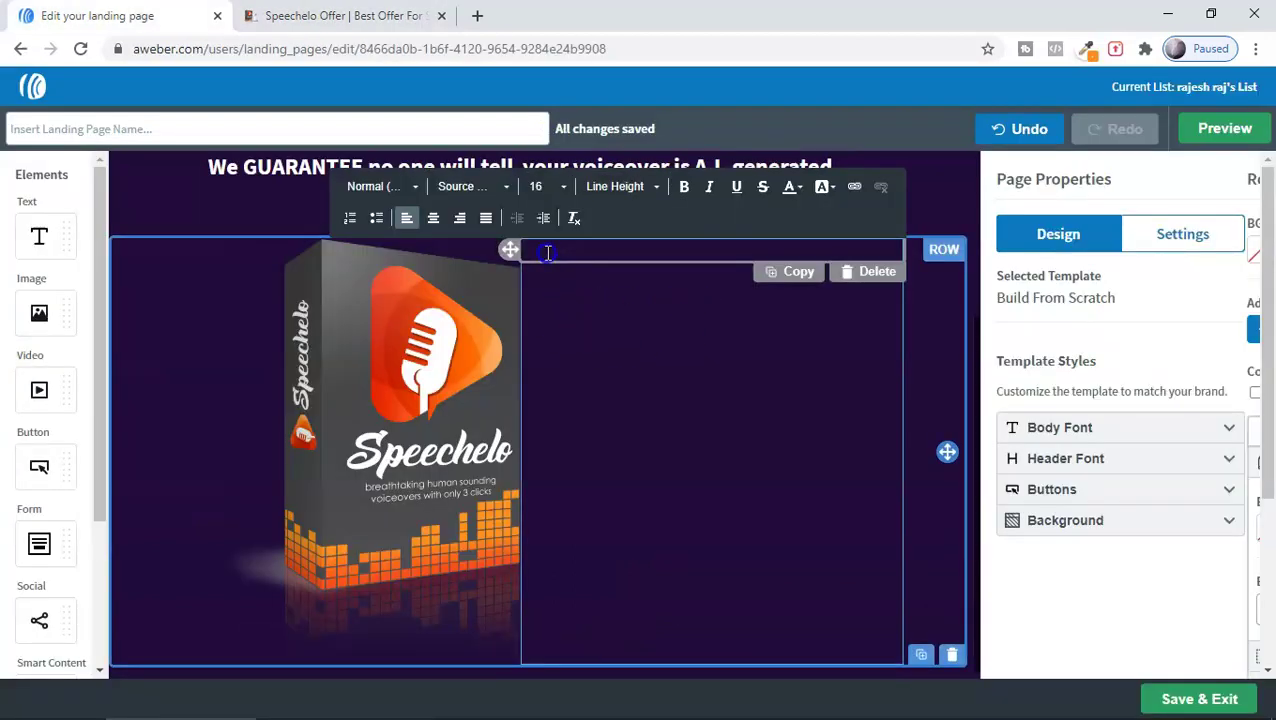
pyautogui.click(378, 222)
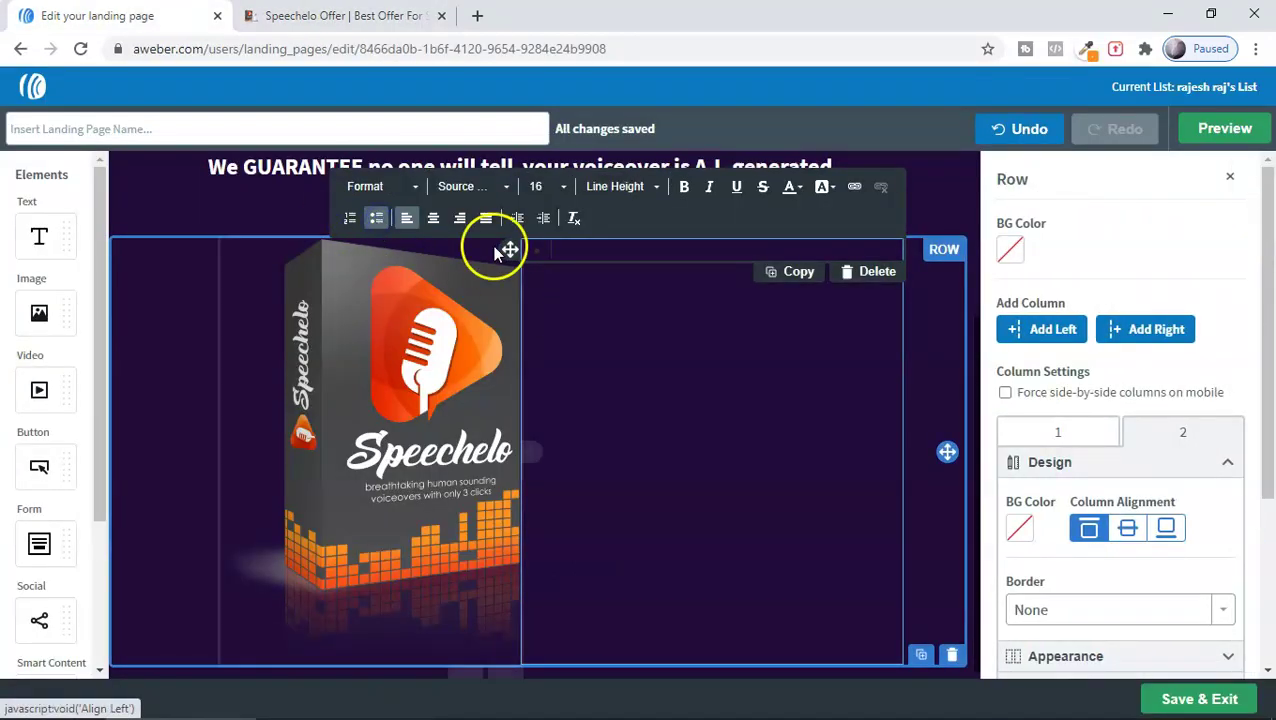
pyautogui.rightClick(553, 250)
pyautogui.click(600, 398)
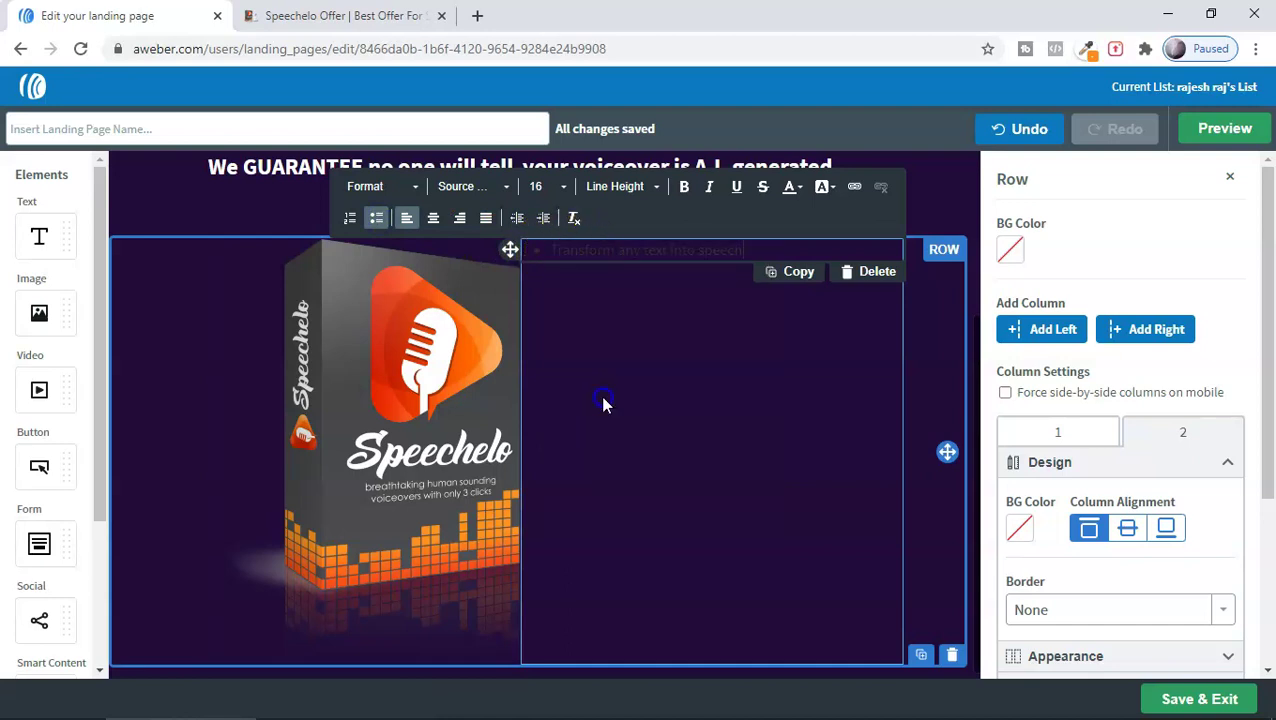
# Color the first bullet white and add the offer page's remaining feature bullets, from "Male & Female voices included" through the video creation software line.
pyautogui.click(799, 188)
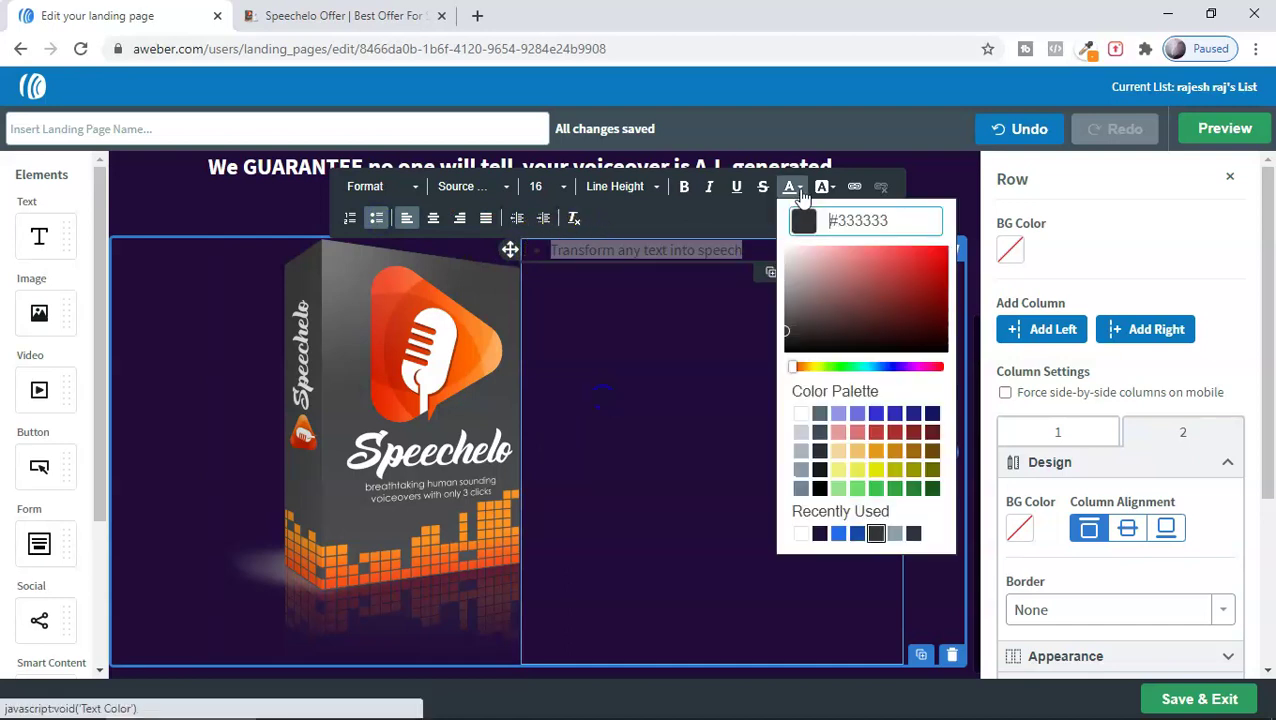
pyautogui.click(801, 413)
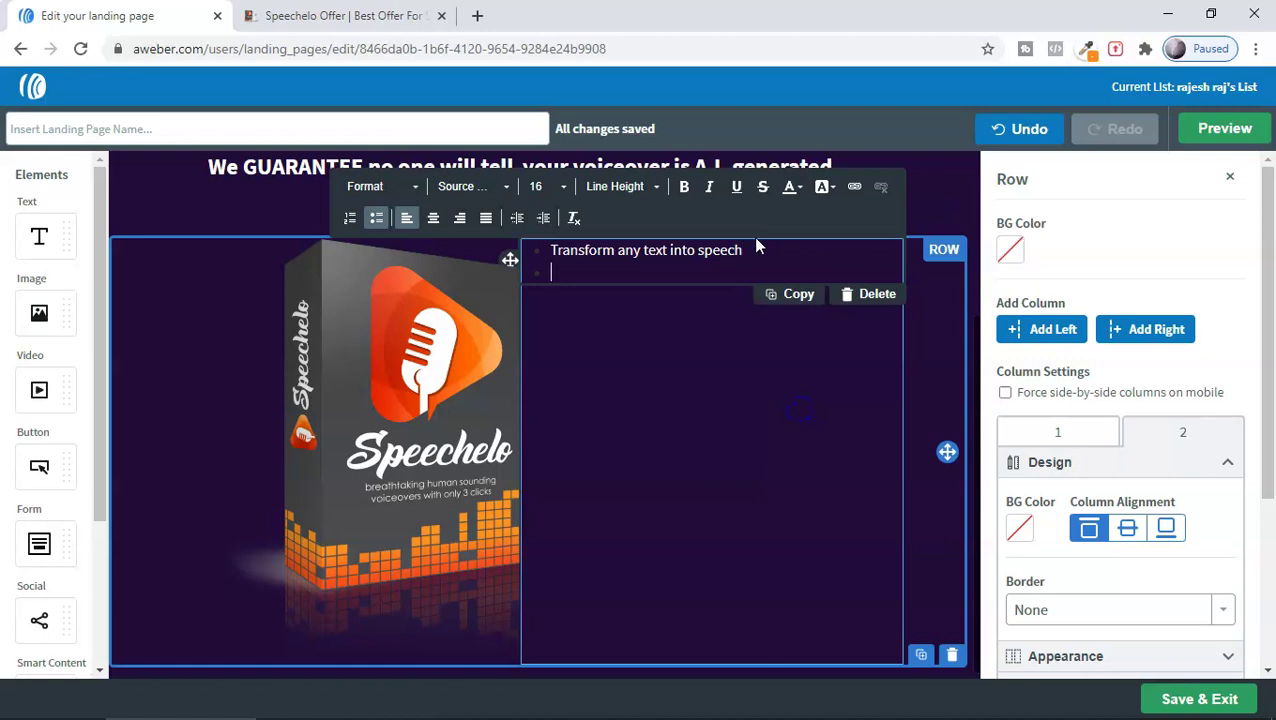
pyautogui.write('Male & Female voices included The only text-to-speech engine that adds inflections in the voice Works in [English] and 23 other languages Over 30 human-sounding voices Read the text in 3 ways: normal tone, joyful tone, serious tone Say goodbye to expensive voiceover artists and unreliable freelancers Works with any video creation software: Camtasia, Adobe Premier, iMovie, Audacity, etc.')
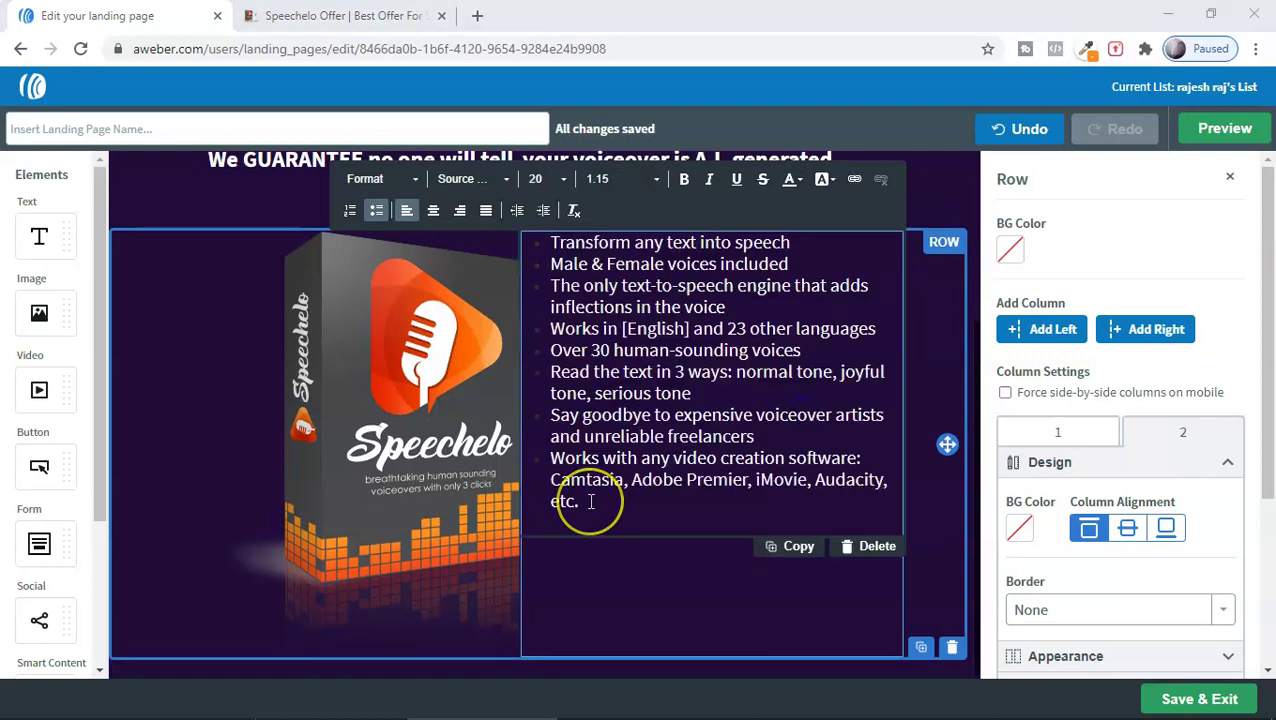
# Format the whole bullet list with font size 20 and line height 1.5.
pyautogui.moveTo(591, 501); pyautogui.dragTo(545, 248)
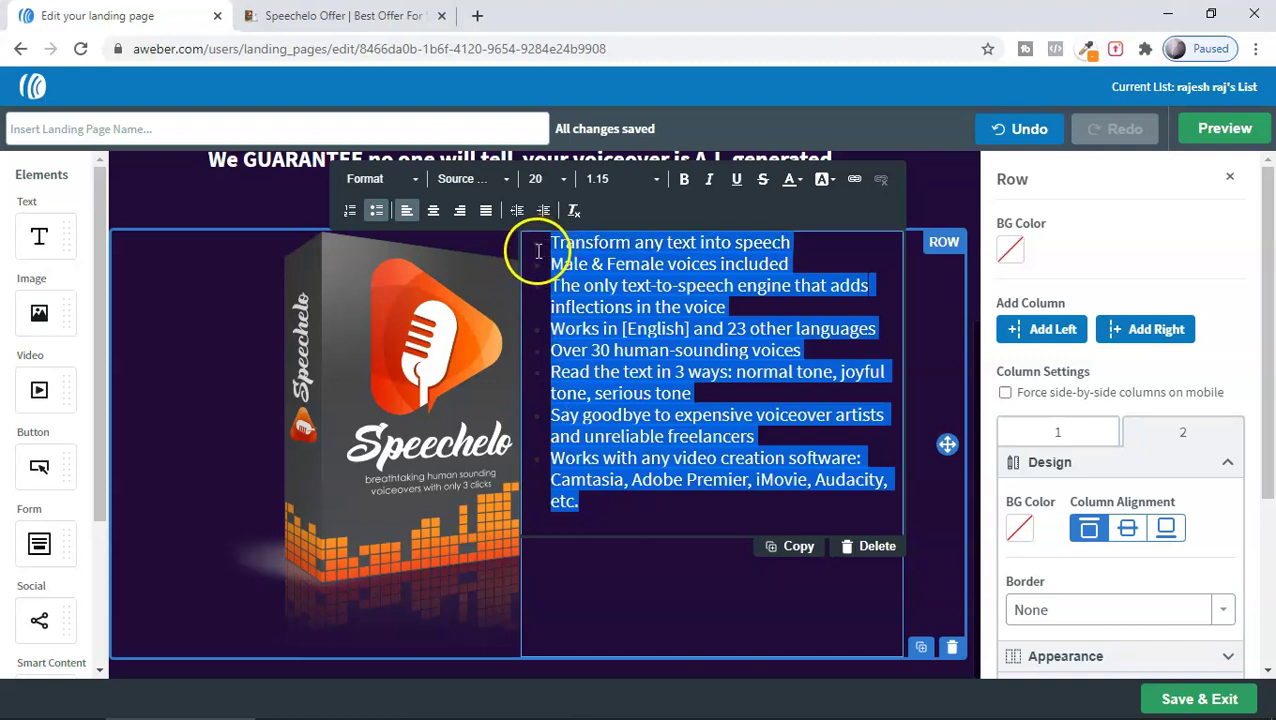
pyautogui.click(553, 179)
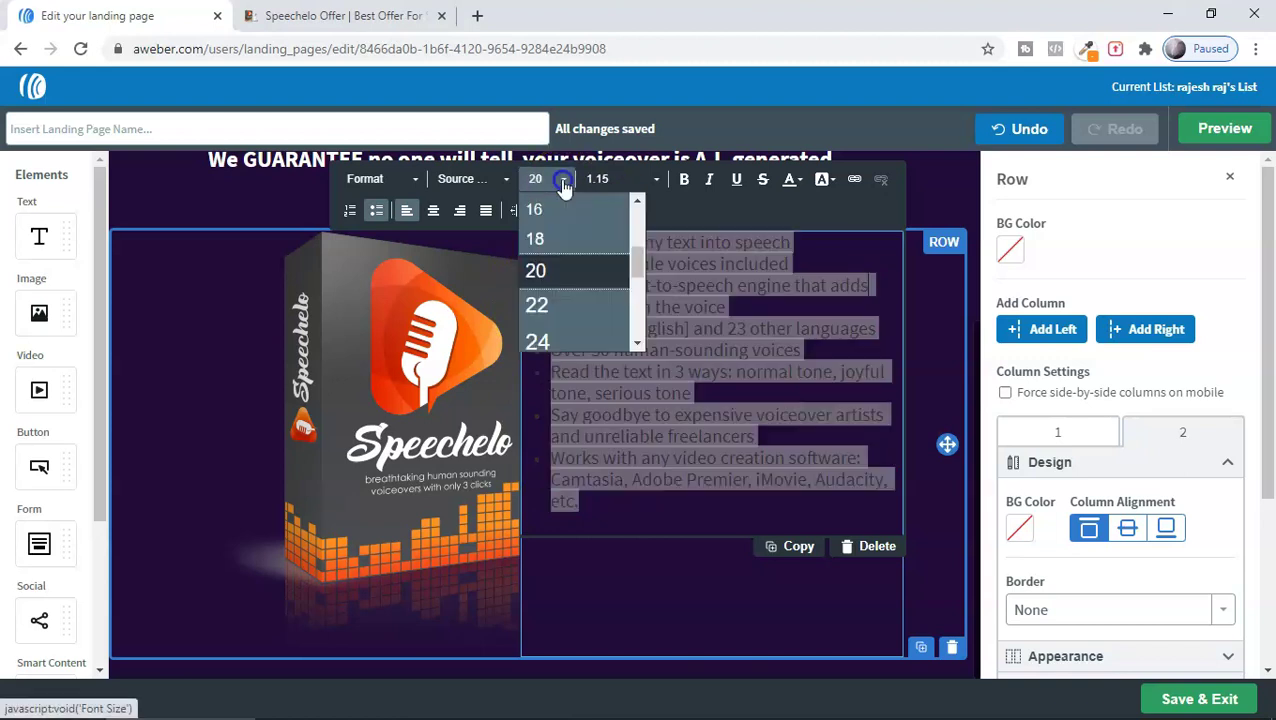
pyautogui.click(558, 270)
pyautogui.click(655, 179)
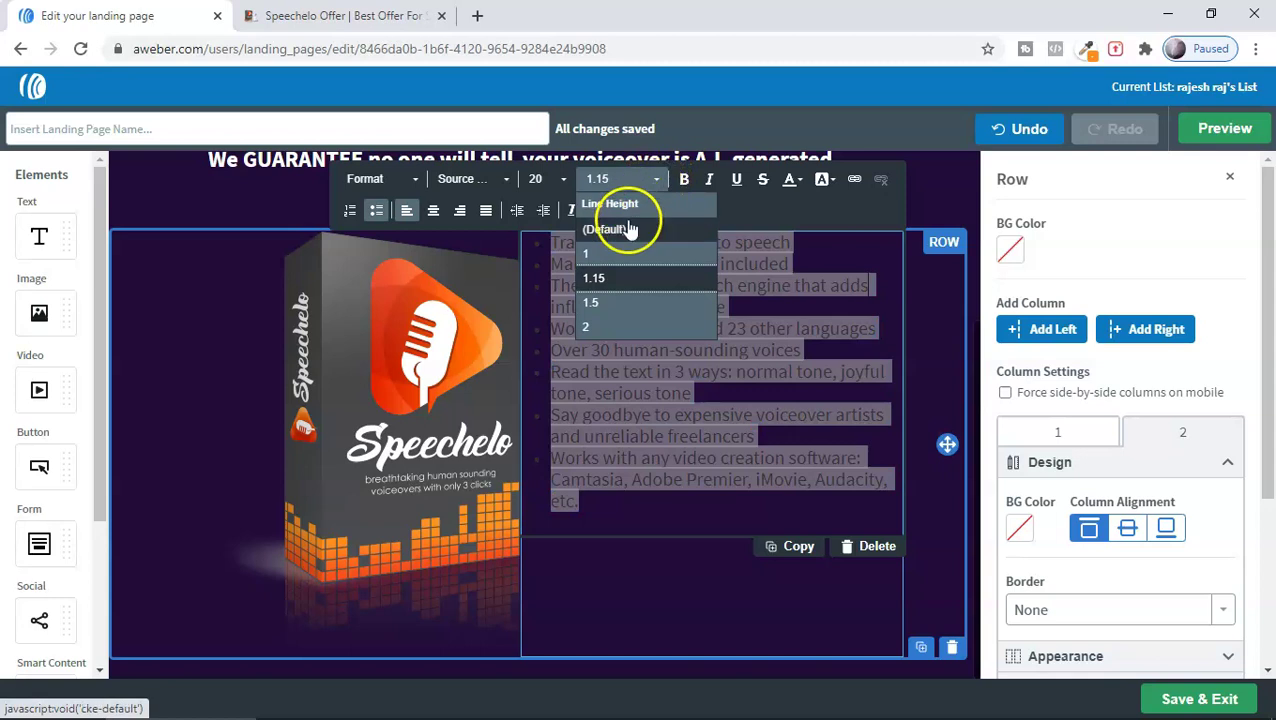
pyautogui.click(622, 301)
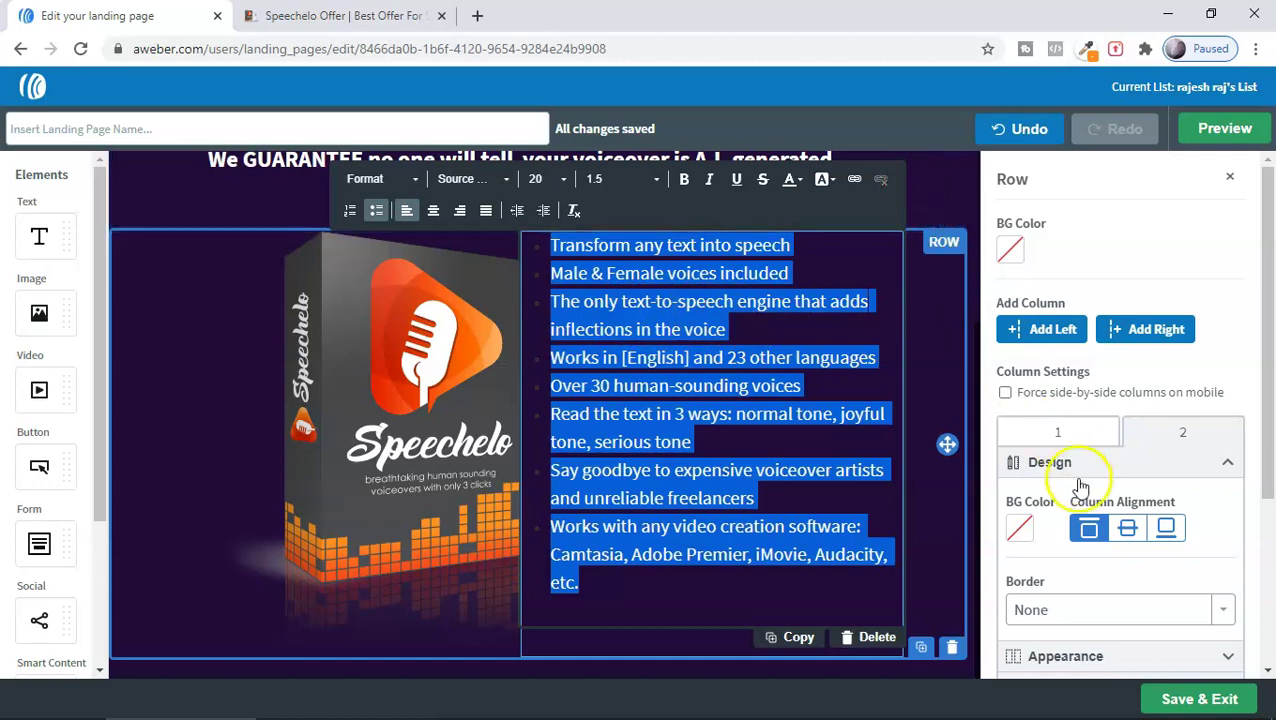
# Preview the landing page and examine the box image and bullet list before returning to the editor.
pyautogui.click(1222, 130)
pyautogui.scroll(-2, 670, 462)
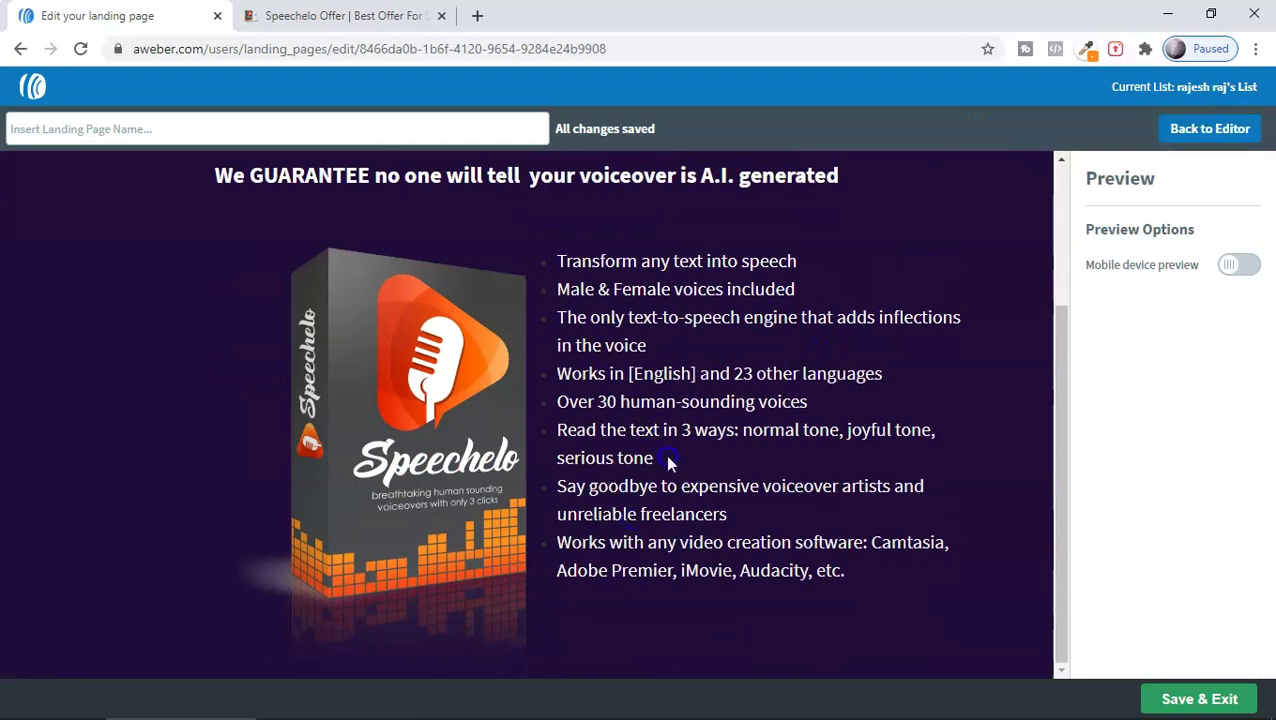
pyautogui.scroll(2, 783, 488)
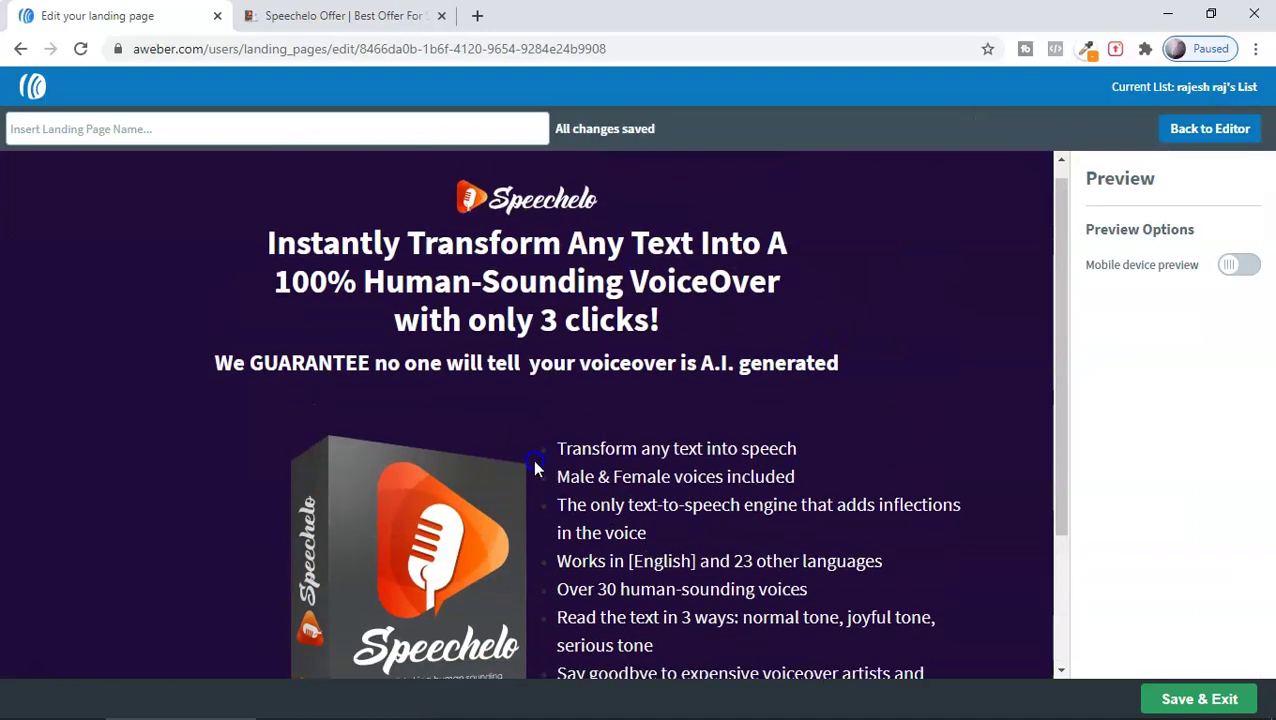
pyautogui.scroll(-2, 820, 455)
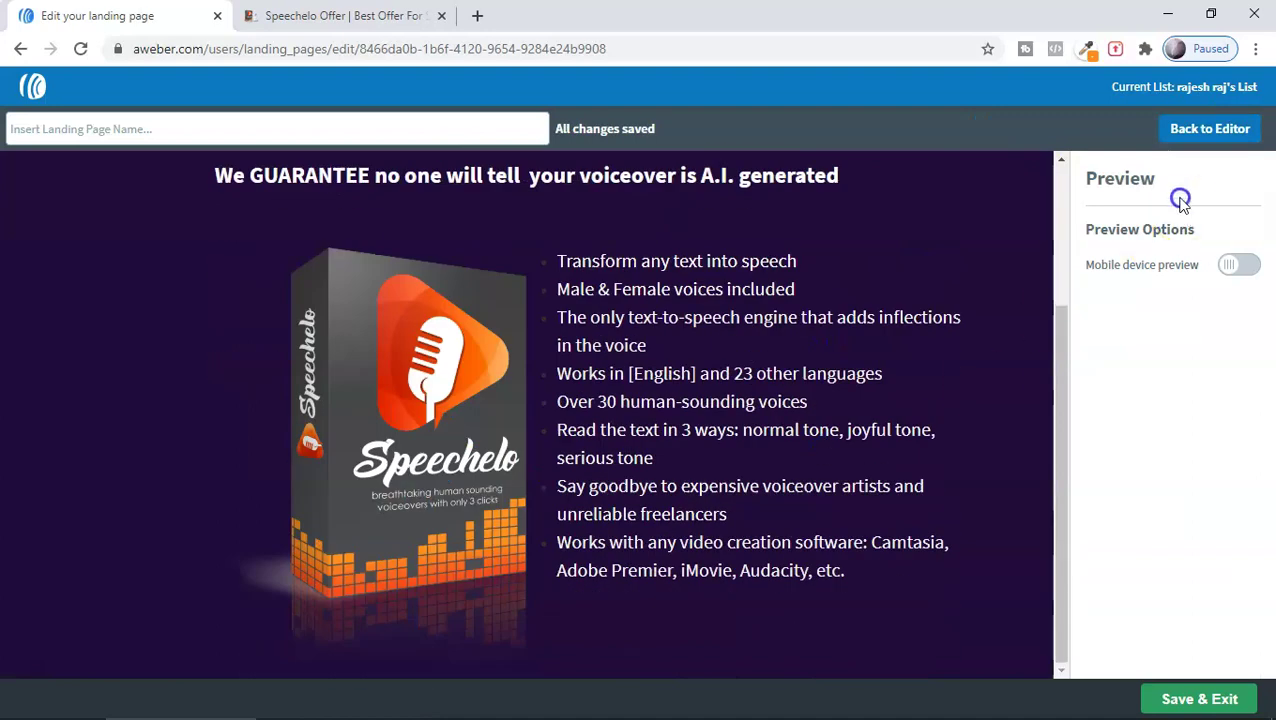
pyautogui.click(1193, 136)
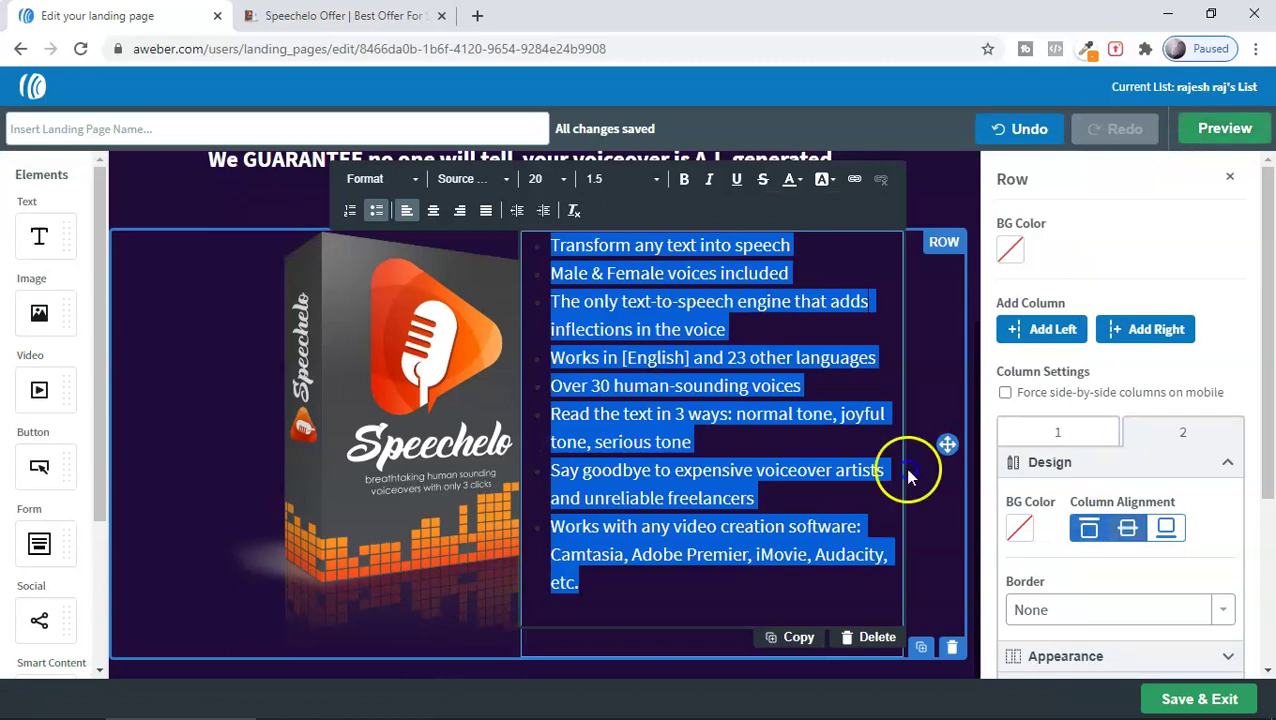
# Set the bullet list column's alignment to middle and check the layout in the desktop preview.
pyautogui.scroll(1, 908, 477)
pyautogui.click(1128, 528)
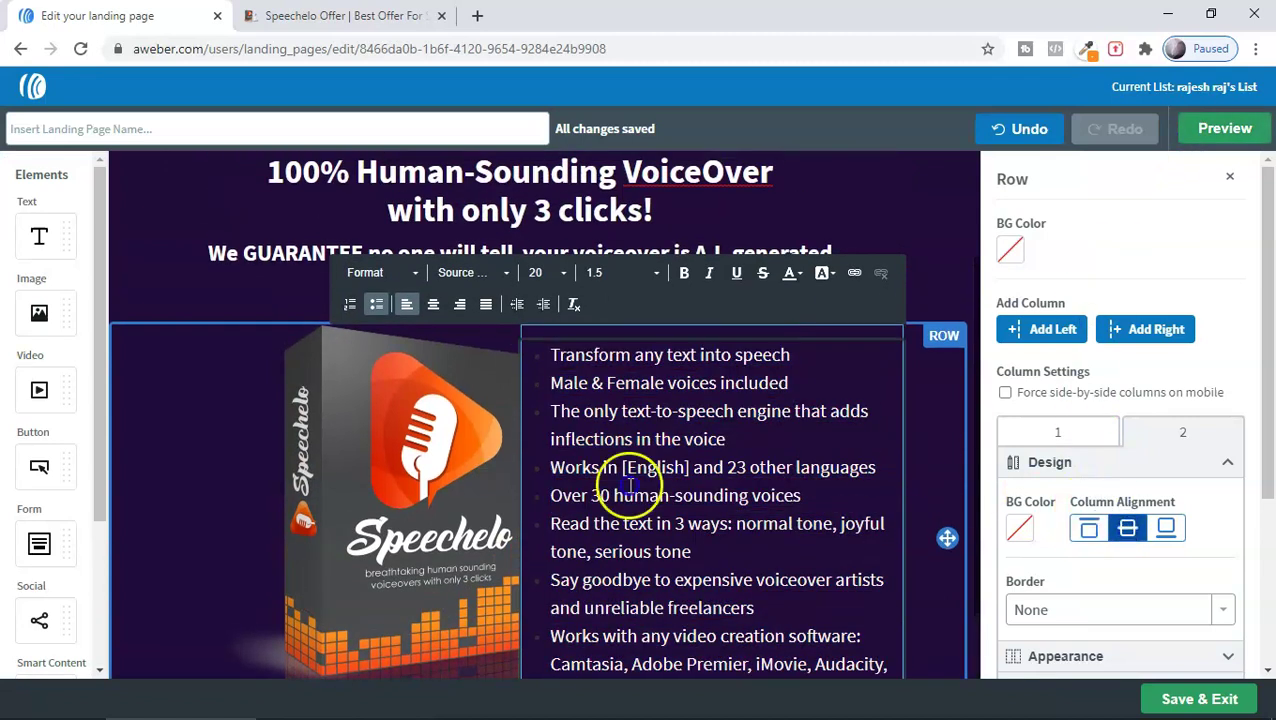
pyautogui.click(1225, 128)
pyautogui.scroll(-2, 738, 360)
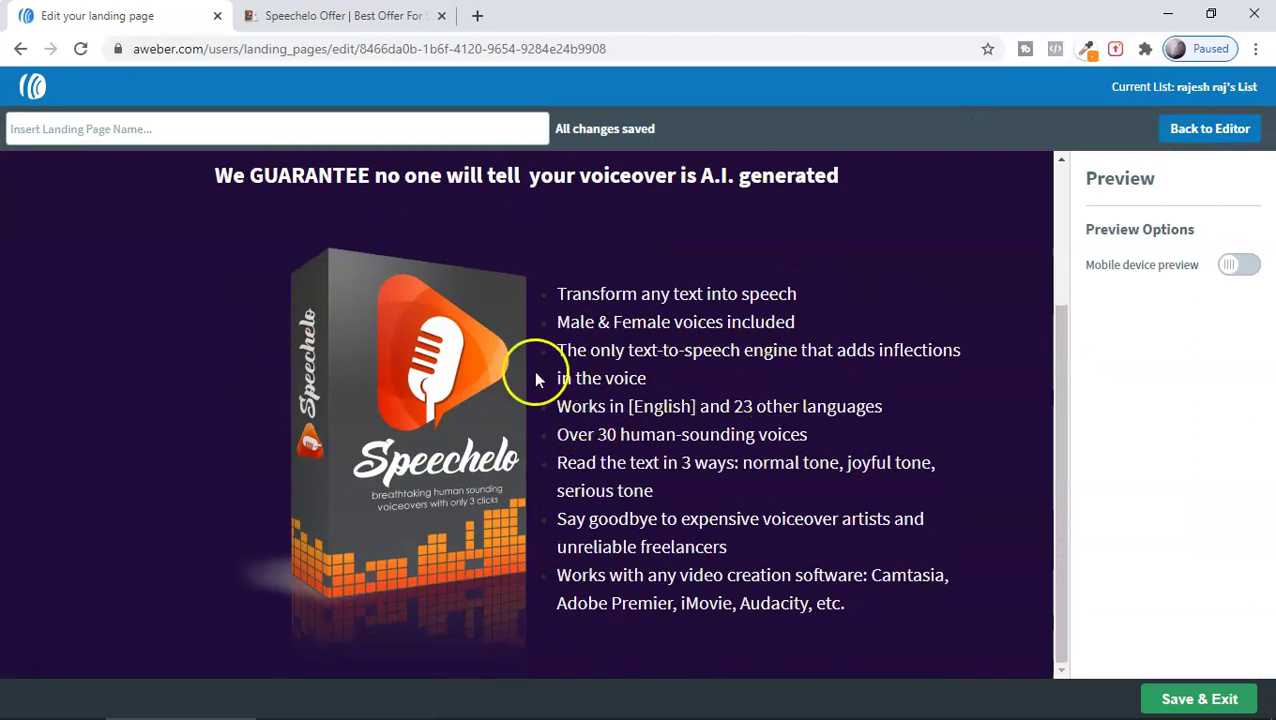
pyautogui.scroll(1, 905, 383)
pyautogui.scroll(2, 903, 380)
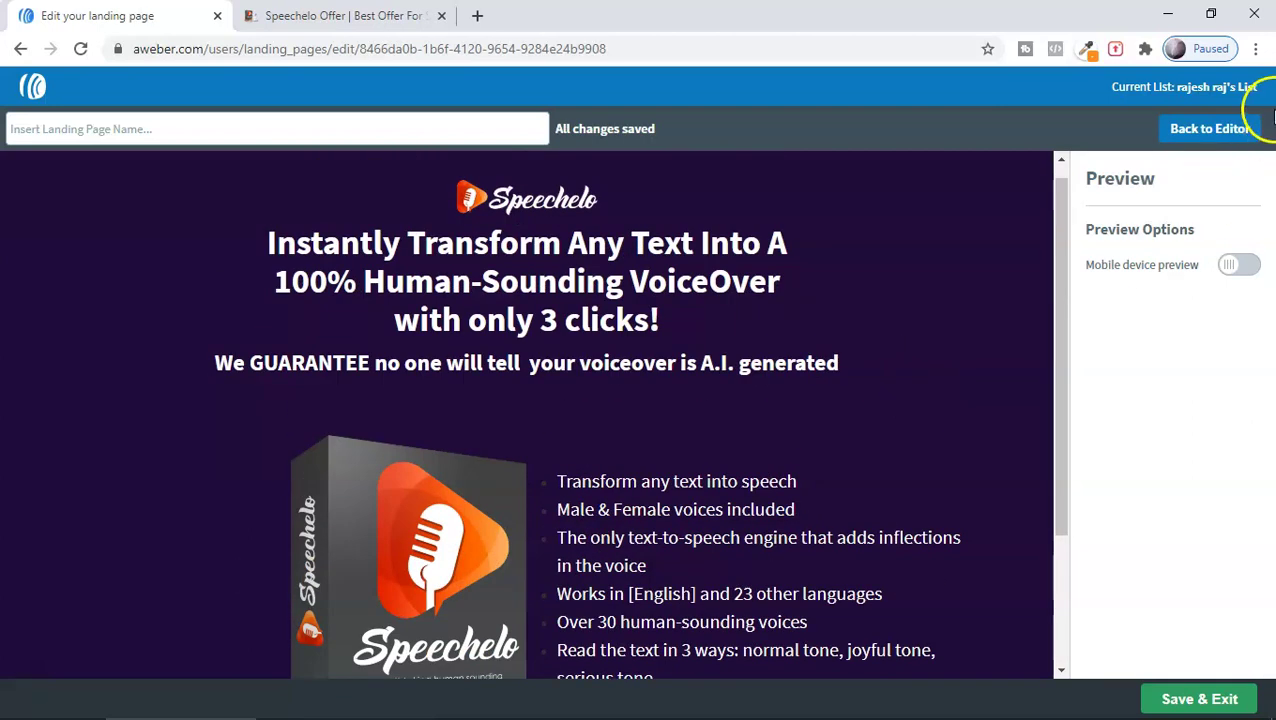
# Examine the whole page in the mobile device preview and return to the editor.
pyautogui.click(1232, 270)
pyautogui.scroll(-3, 575, 336)
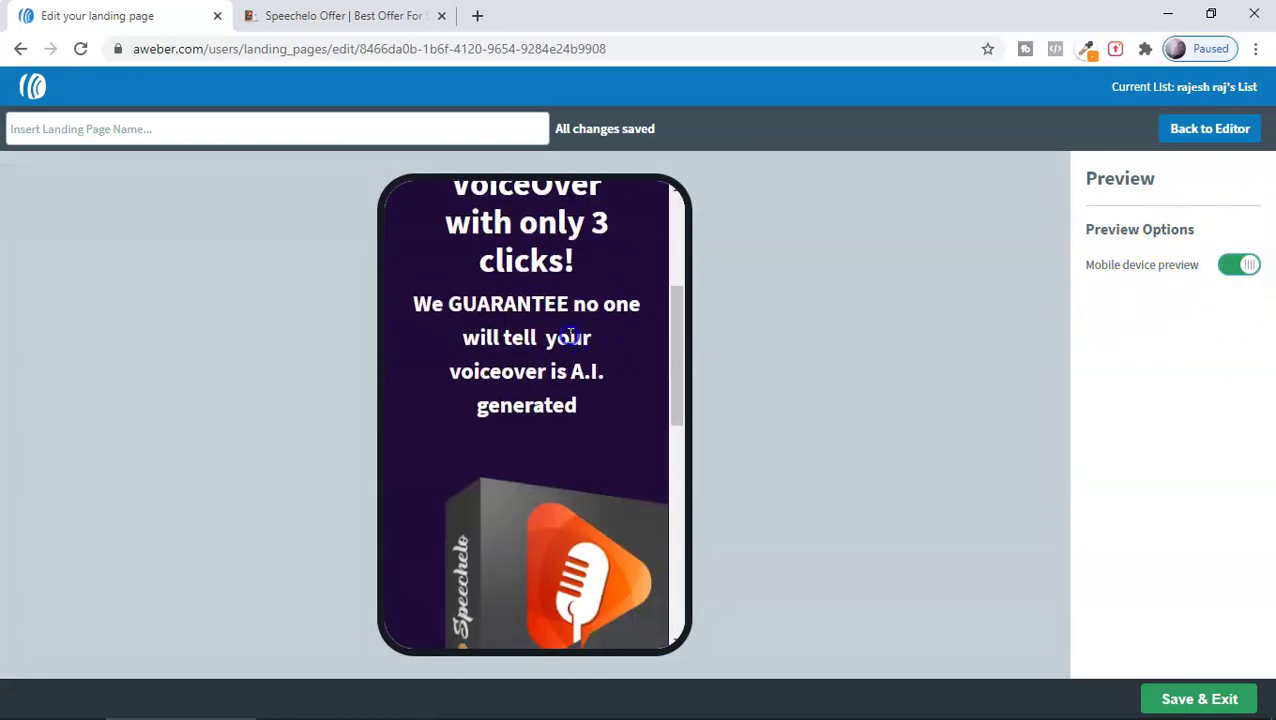
pyautogui.scroll(-4, 570, 337)
pyautogui.scroll(-3, 550, 321)
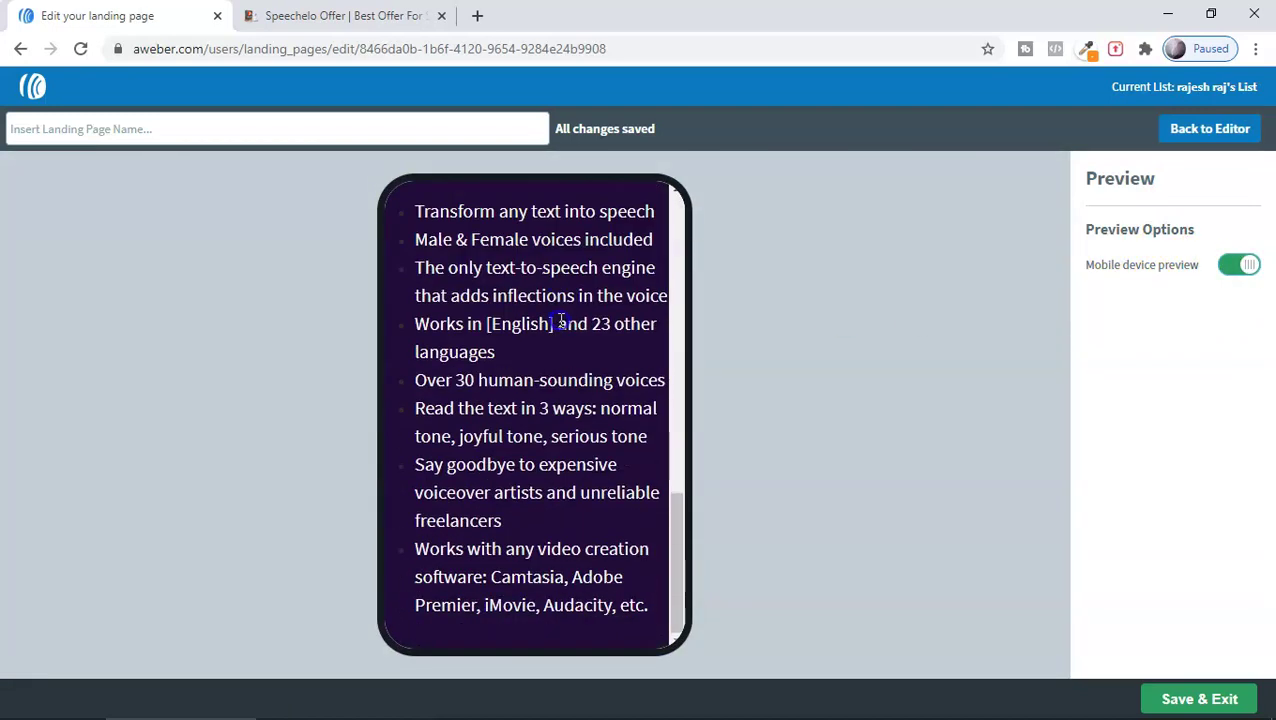
pyautogui.scroll(10, 560, 321)
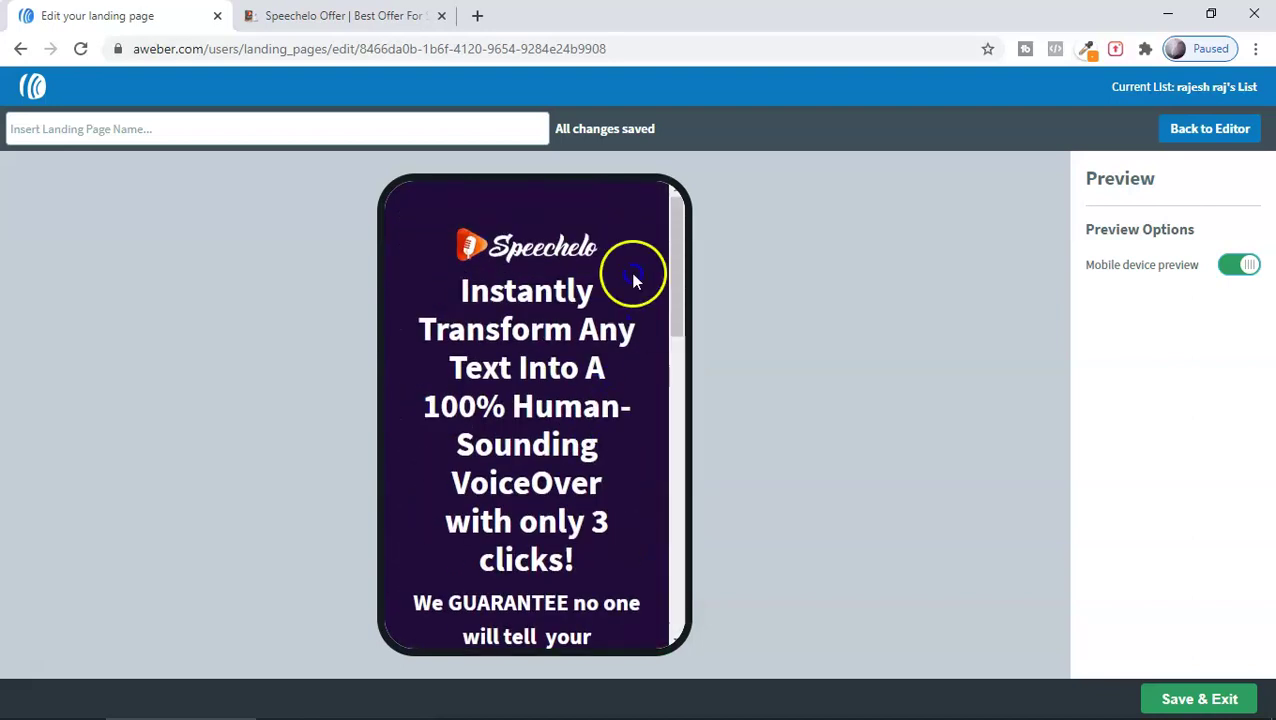
pyautogui.scroll(-8, 597, 455)
pyautogui.scroll(10, 584, 490)
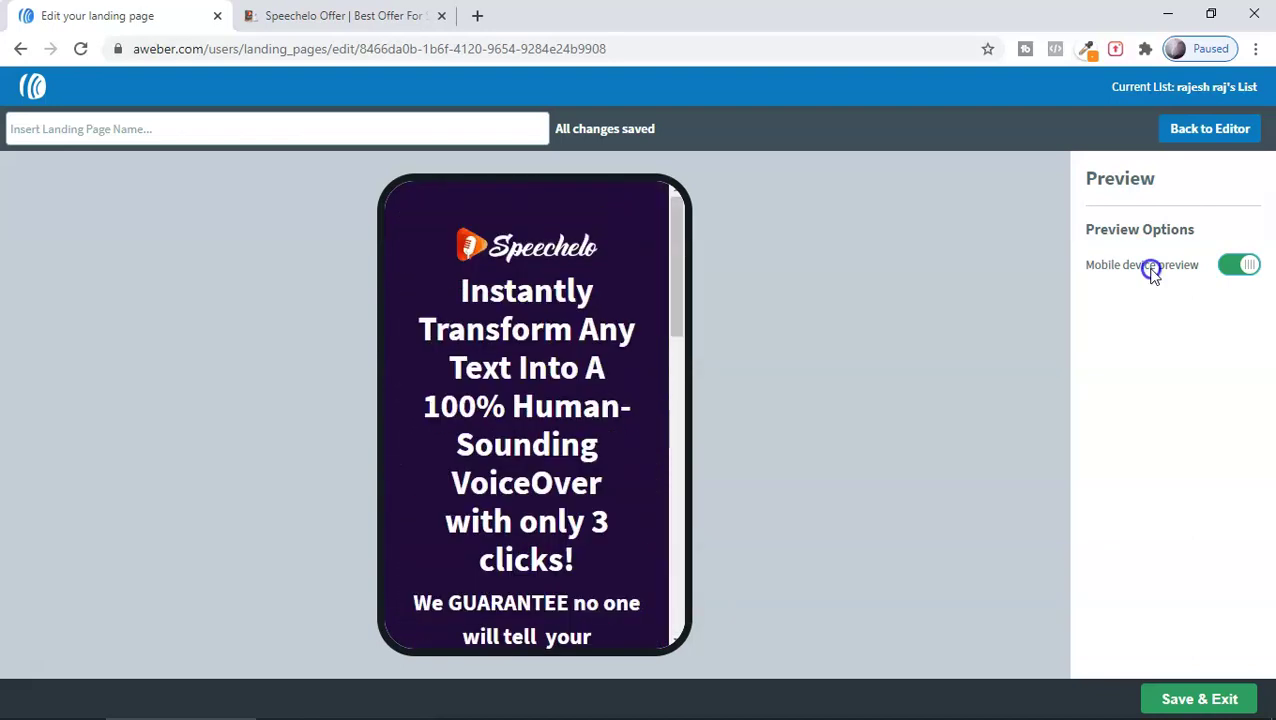
pyautogui.click(1210, 128)
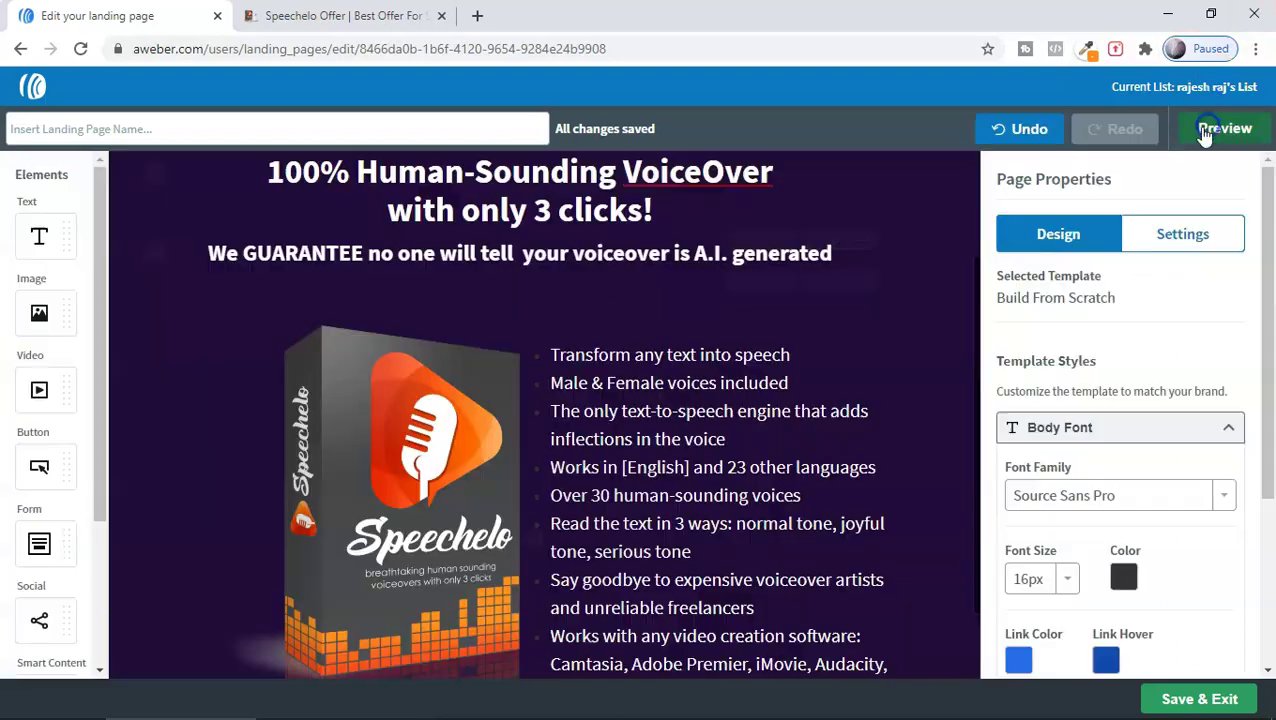
# Try a Form element with the horizontal form type below the bullet list, then delete it.
pyautogui.scroll(-2, 803, 285)
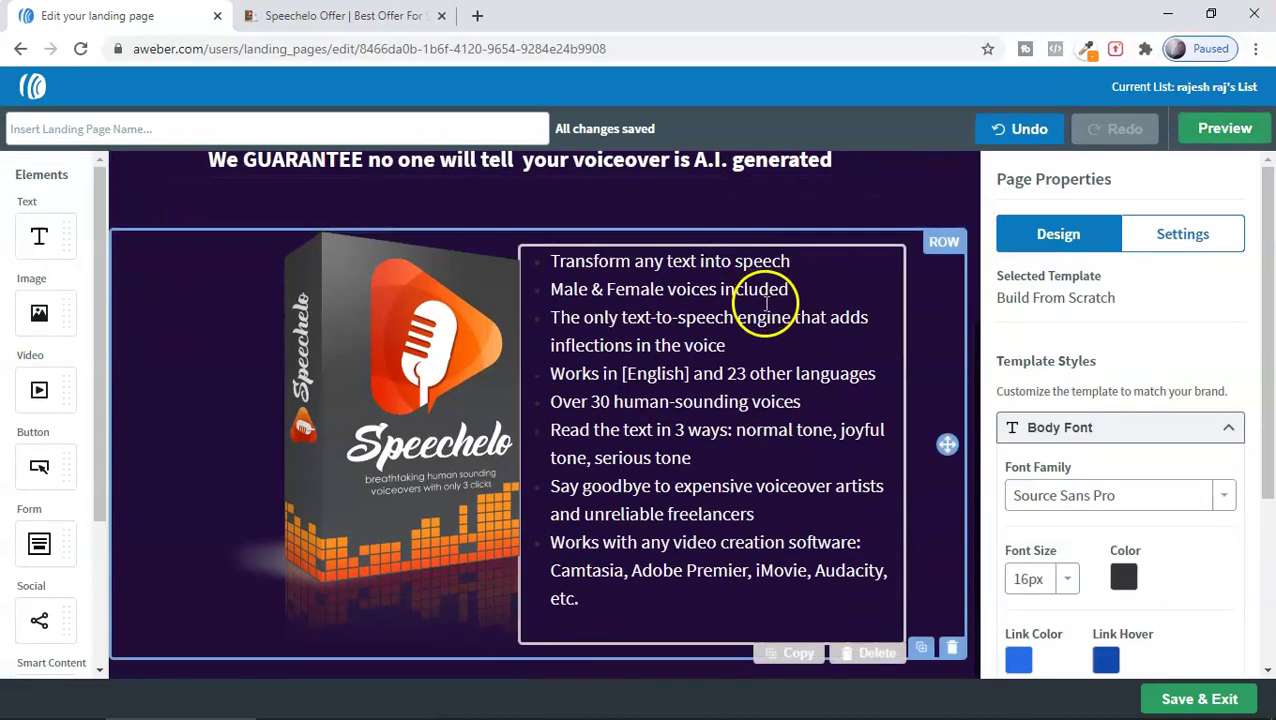
pyautogui.scroll(-2, 20, 455)
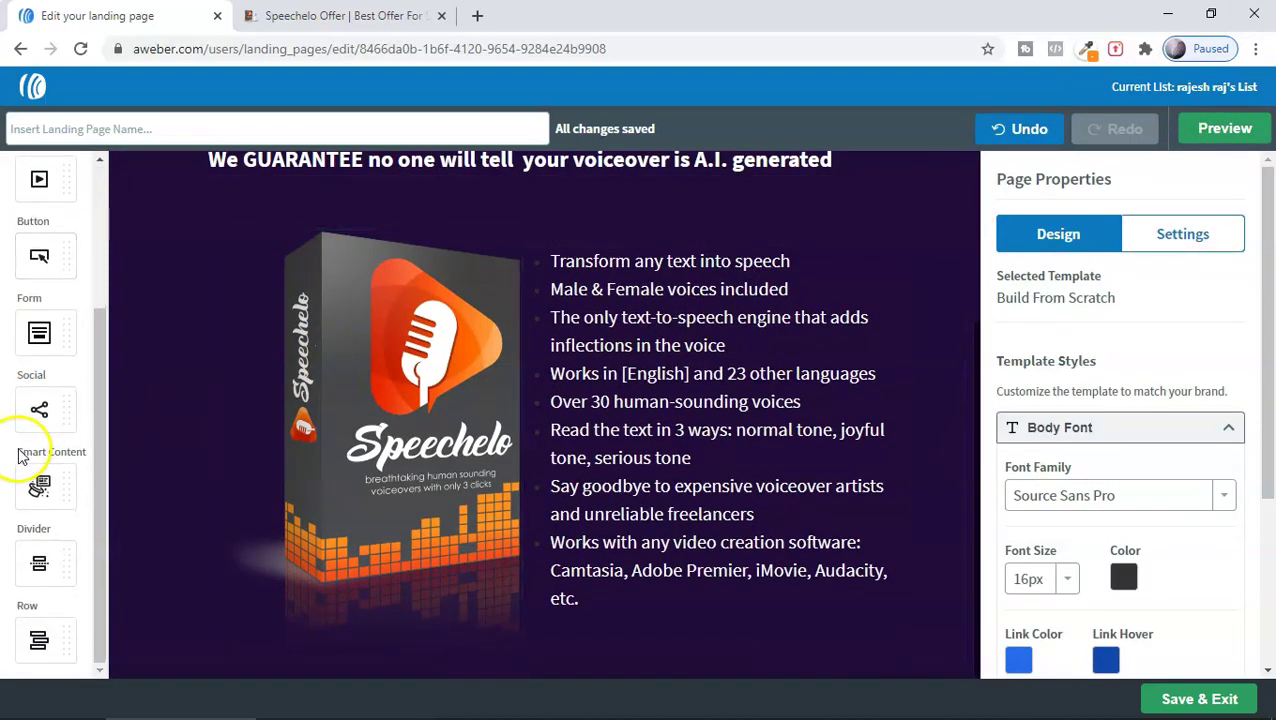
pyautogui.scroll(2, 63, 362)
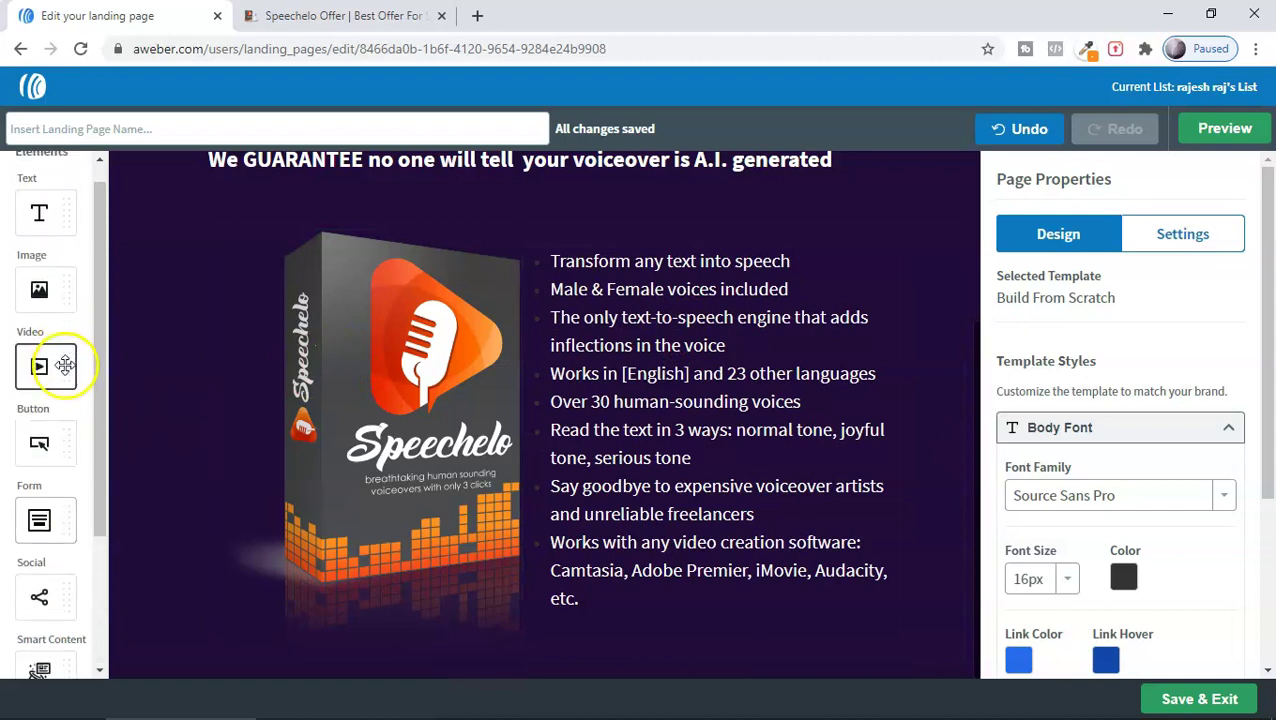
pyautogui.scroll(-1, 40, 447)
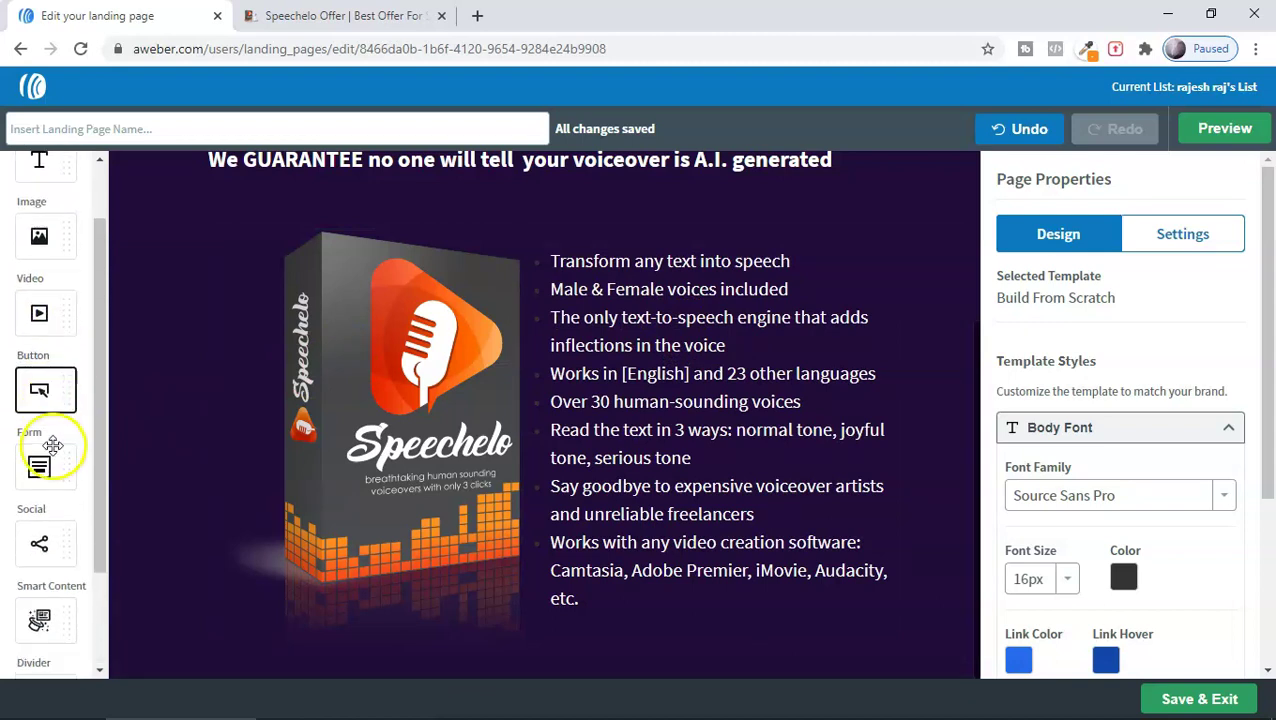
pyautogui.moveTo(39, 426); pyautogui.dragTo(556, 660)
pyautogui.scroll(-3, 1136, 536)
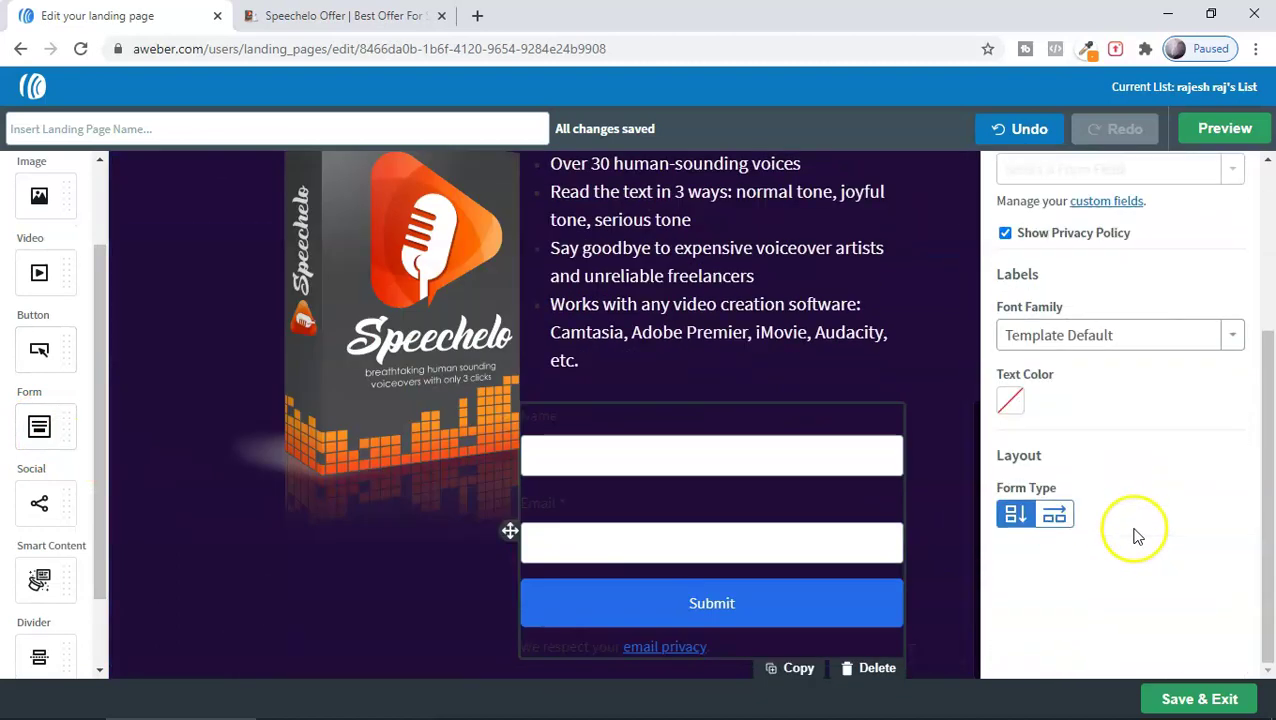
pyautogui.click(1053, 514)
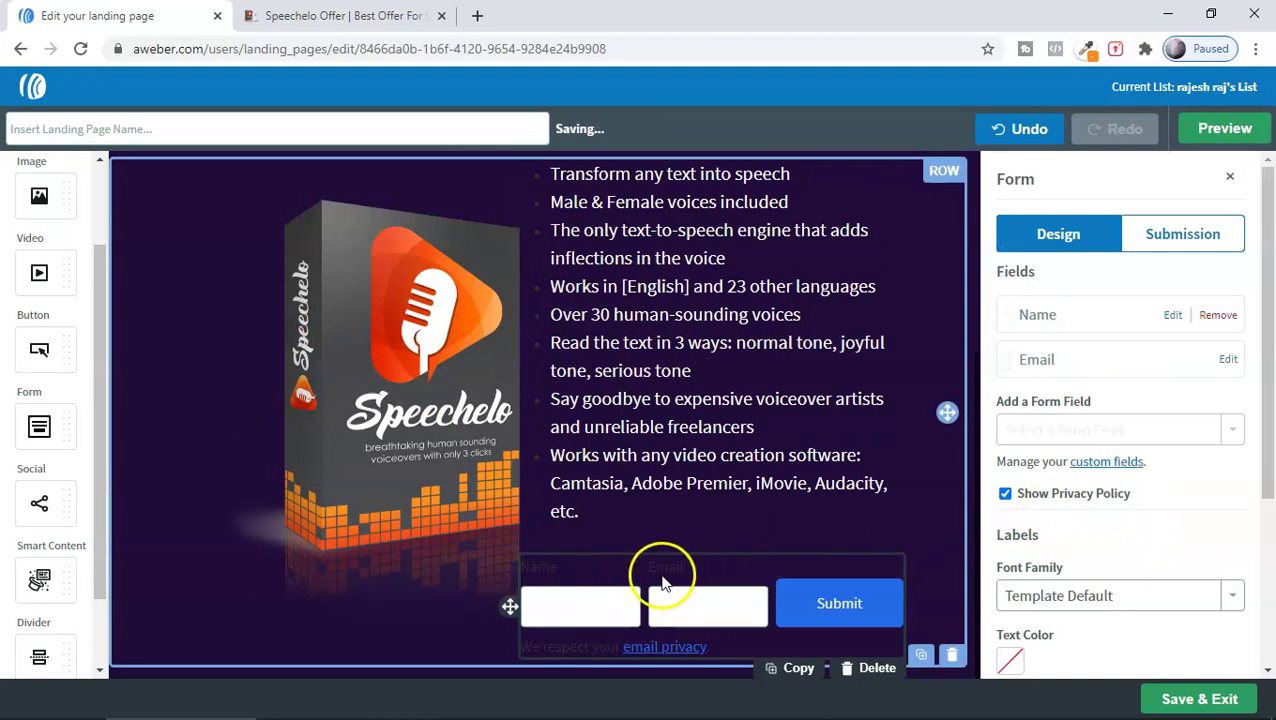
pyautogui.click(876, 667)
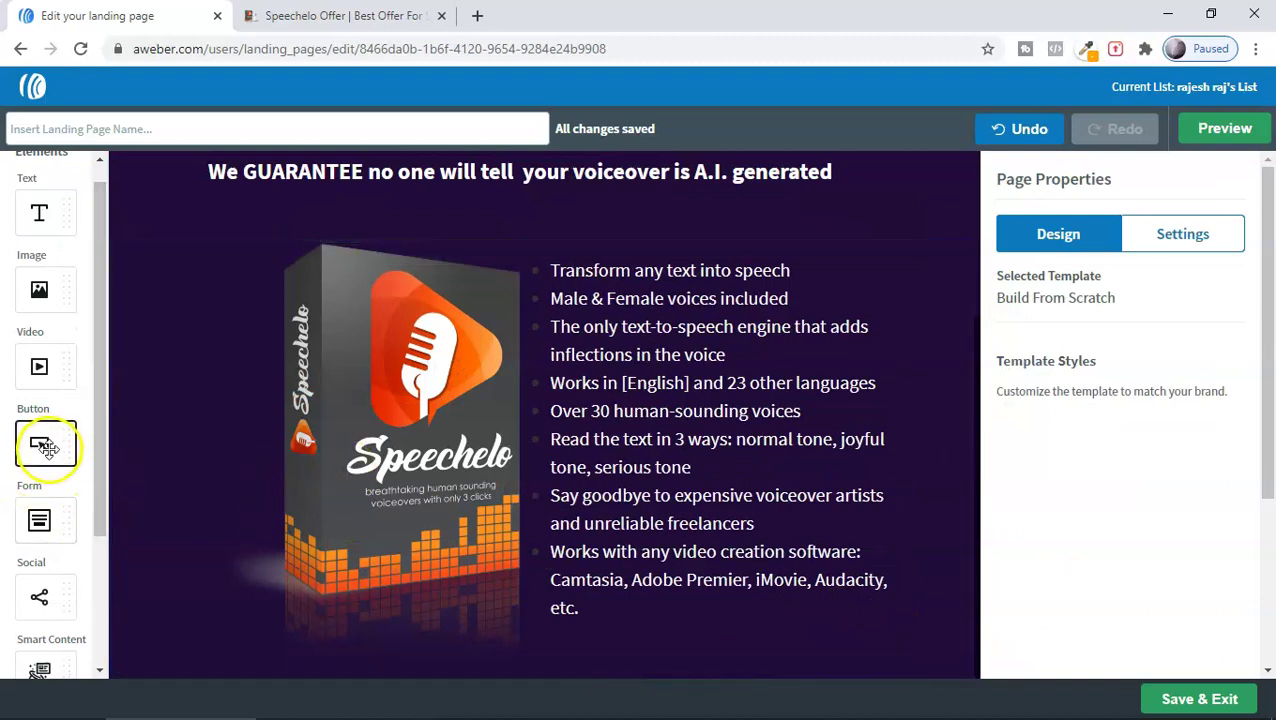
# Add a new Row below the product row and place a Button element in it.
pyautogui.scroll(-3, 45, 447)
pyautogui.moveTo(40, 632); pyautogui.dragTo(462, 677)
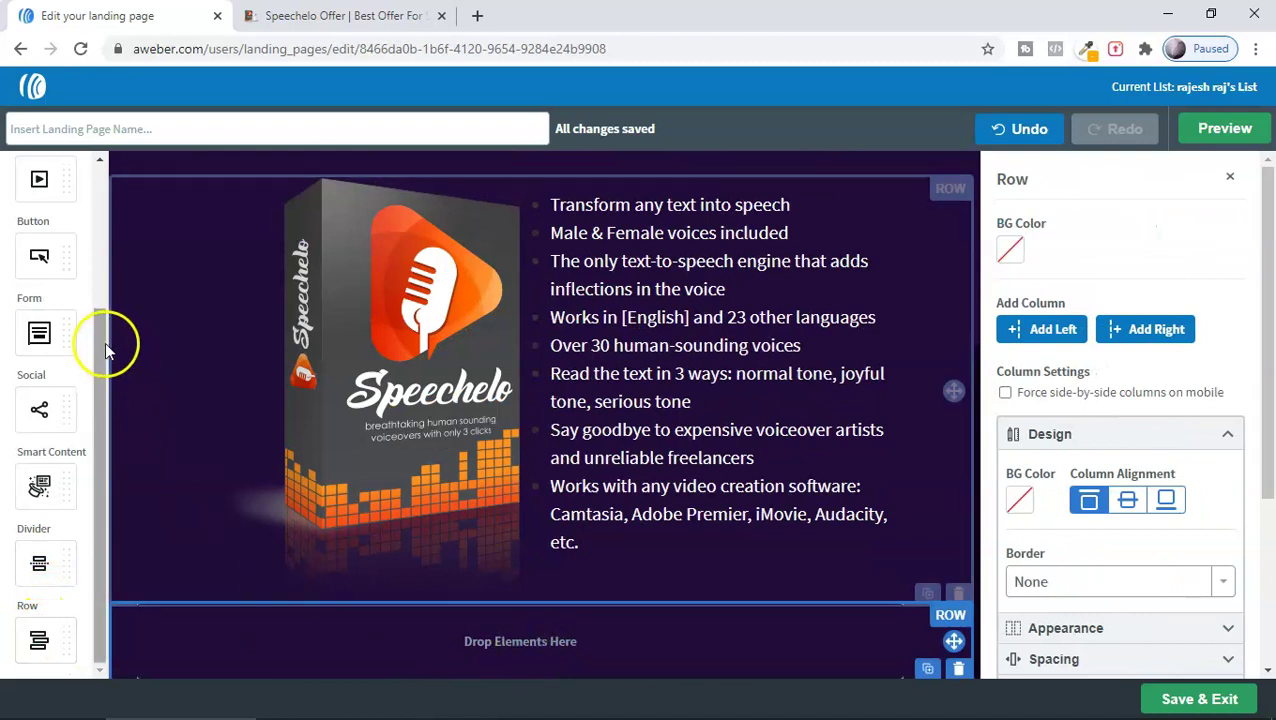
pyautogui.moveTo(44, 253); pyautogui.dragTo(546, 636)
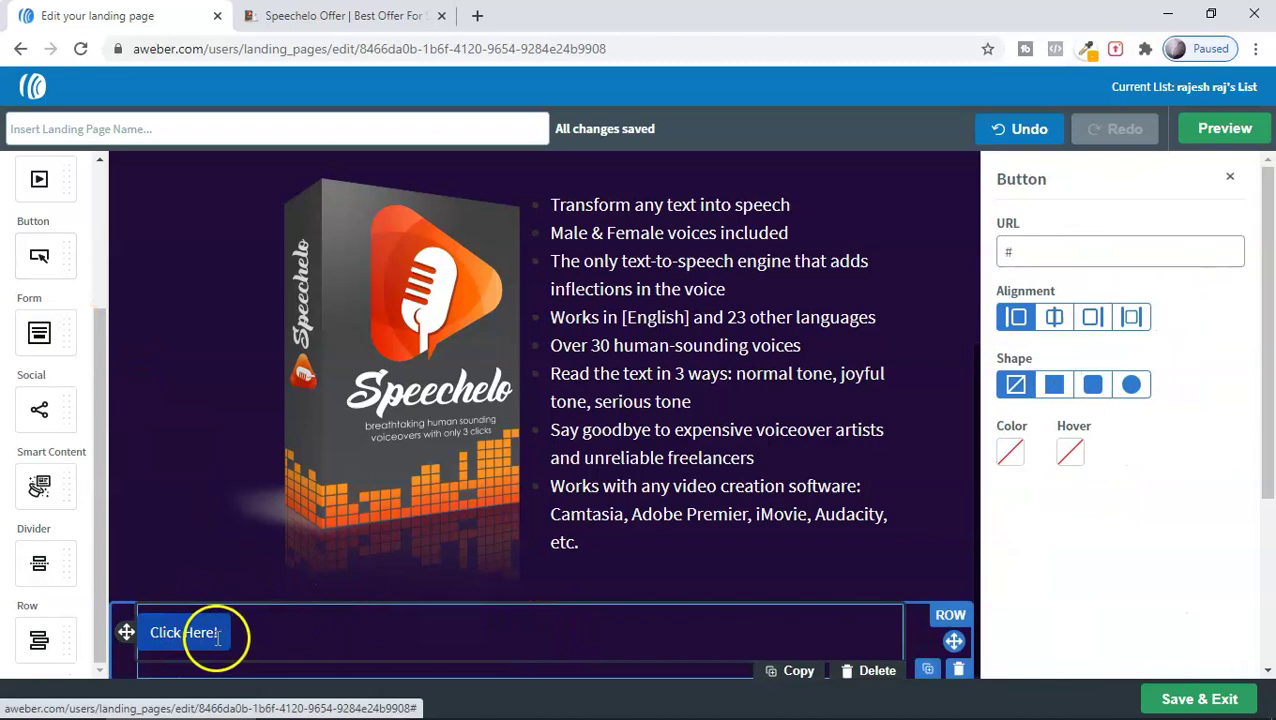
# Change the button's label to "Transform Any Text Into Speech! LEARN MORE" in the Impact font at size 20.
pyautogui.moveTo(153, 632); pyautogui.dragTo(149, 633)
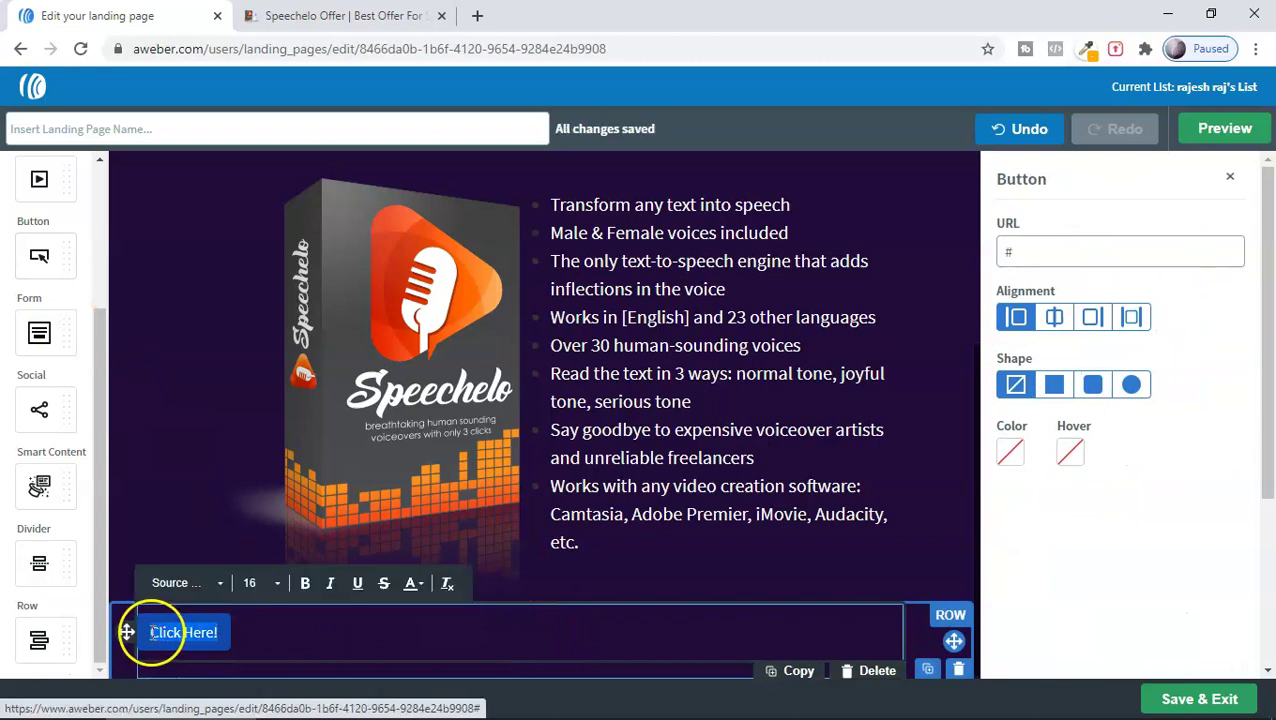
pyautogui.write('Transform Any Text Into Speech! LEARN MORE')
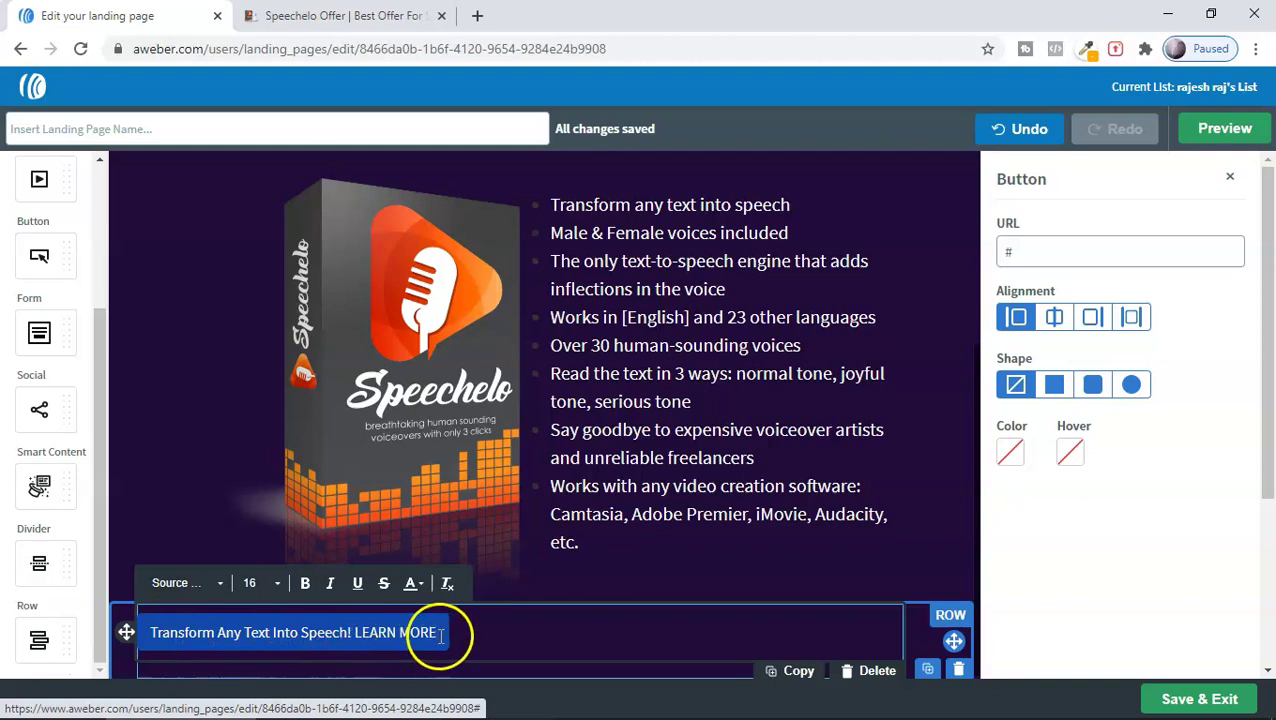
pyautogui.click(185, 583)
pyautogui.click(206, 606)
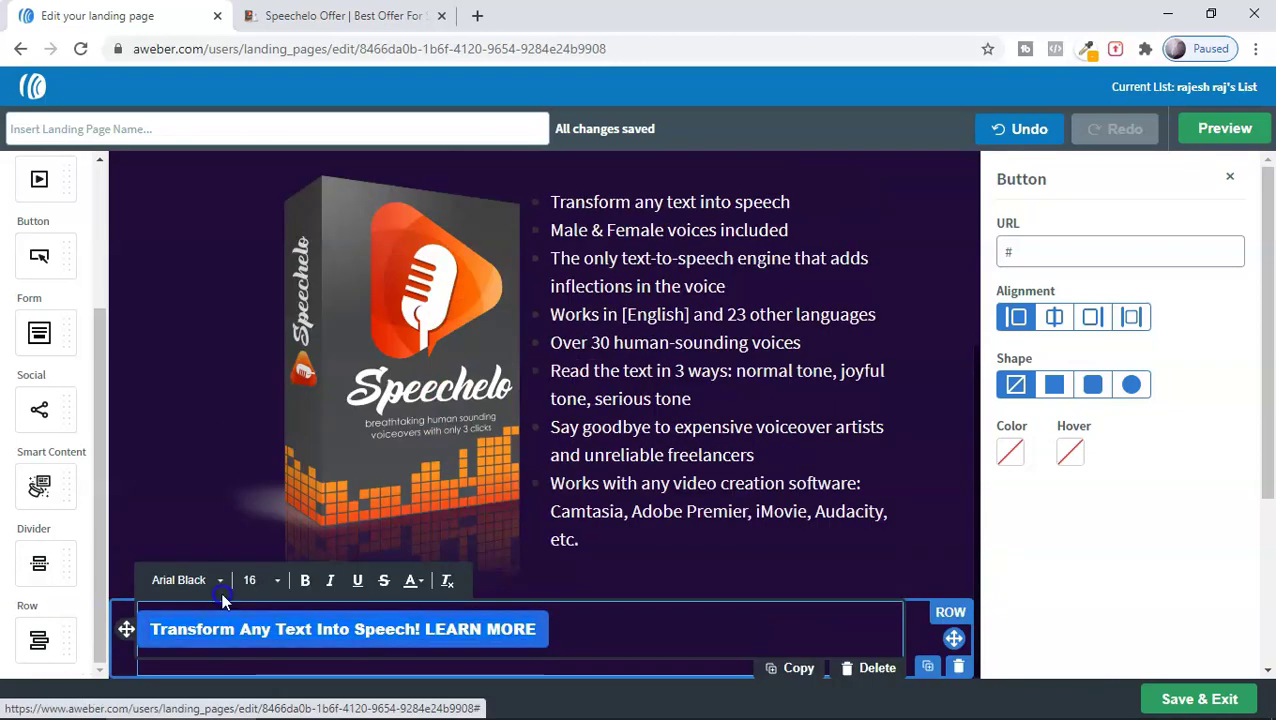
pyautogui.click(220, 582)
pyautogui.scroll(-4, 220, 540)
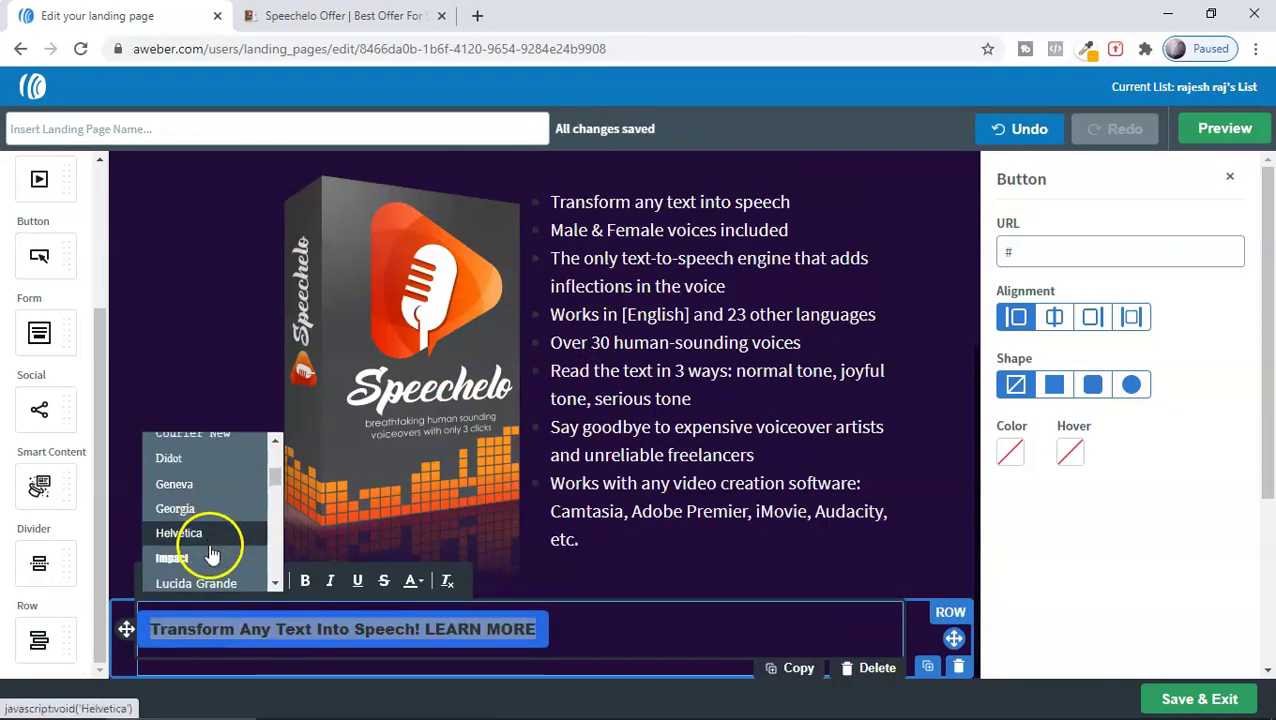
pyautogui.click(205, 557)
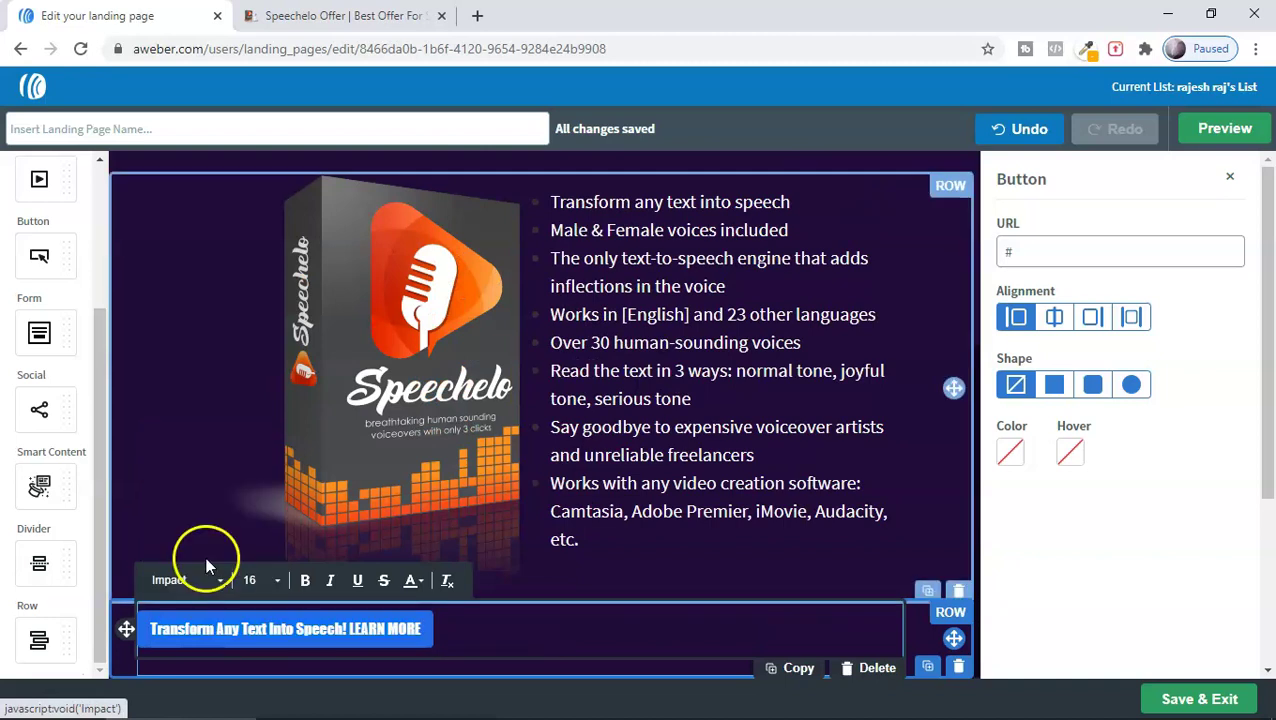
pyautogui.click(276, 581)
pyautogui.click(270, 573)
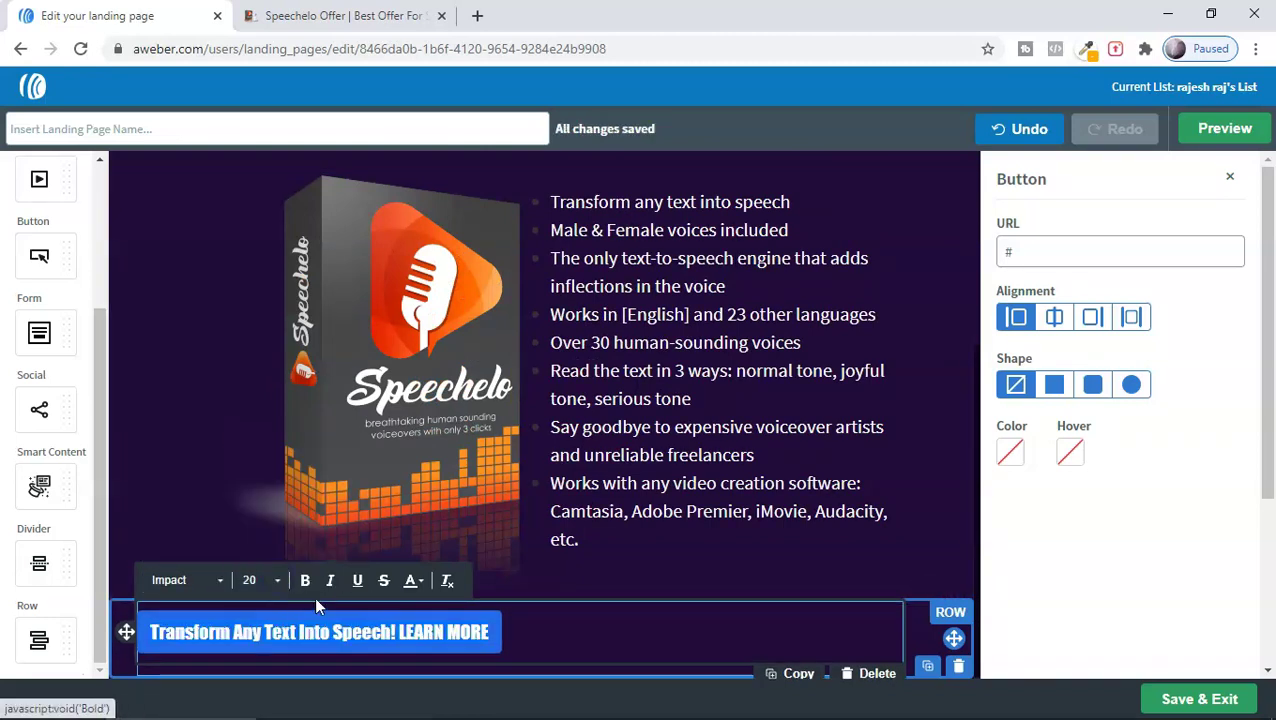
pyautogui.click(360, 595)
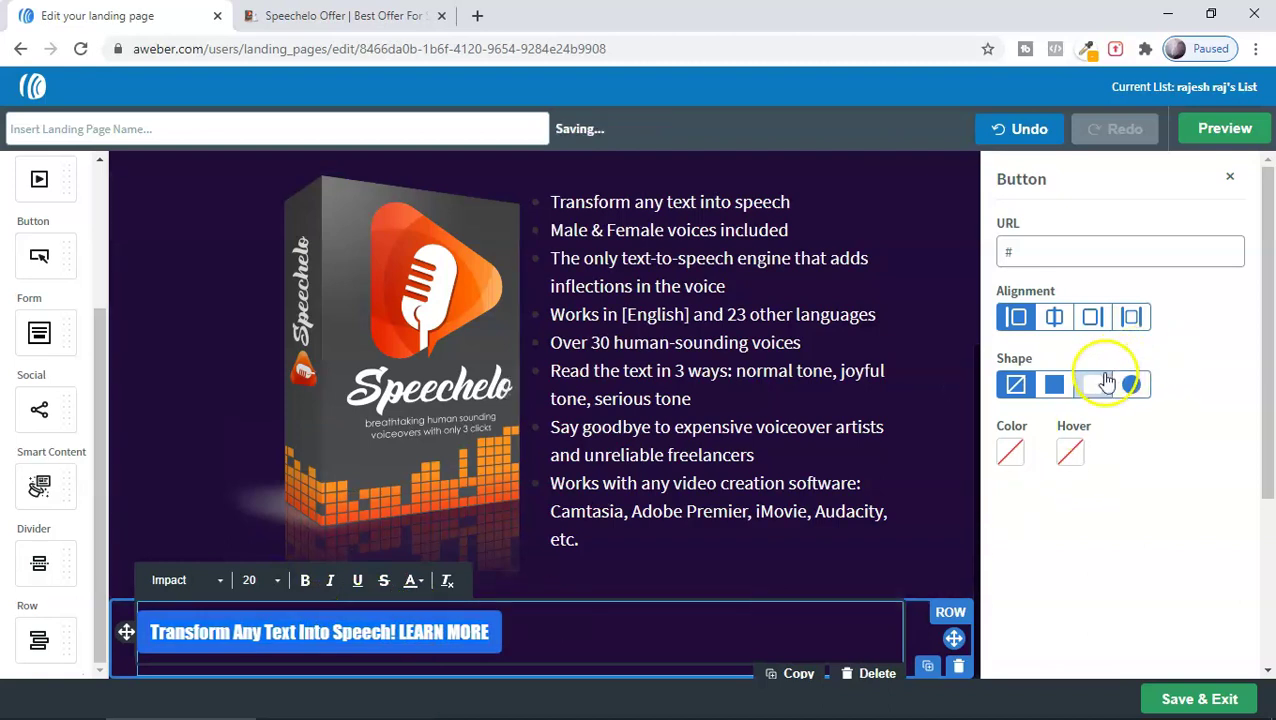
# Center the button, give it the fully rounded shape and enlarge its label text to size 24.
pyautogui.click(1056, 320)
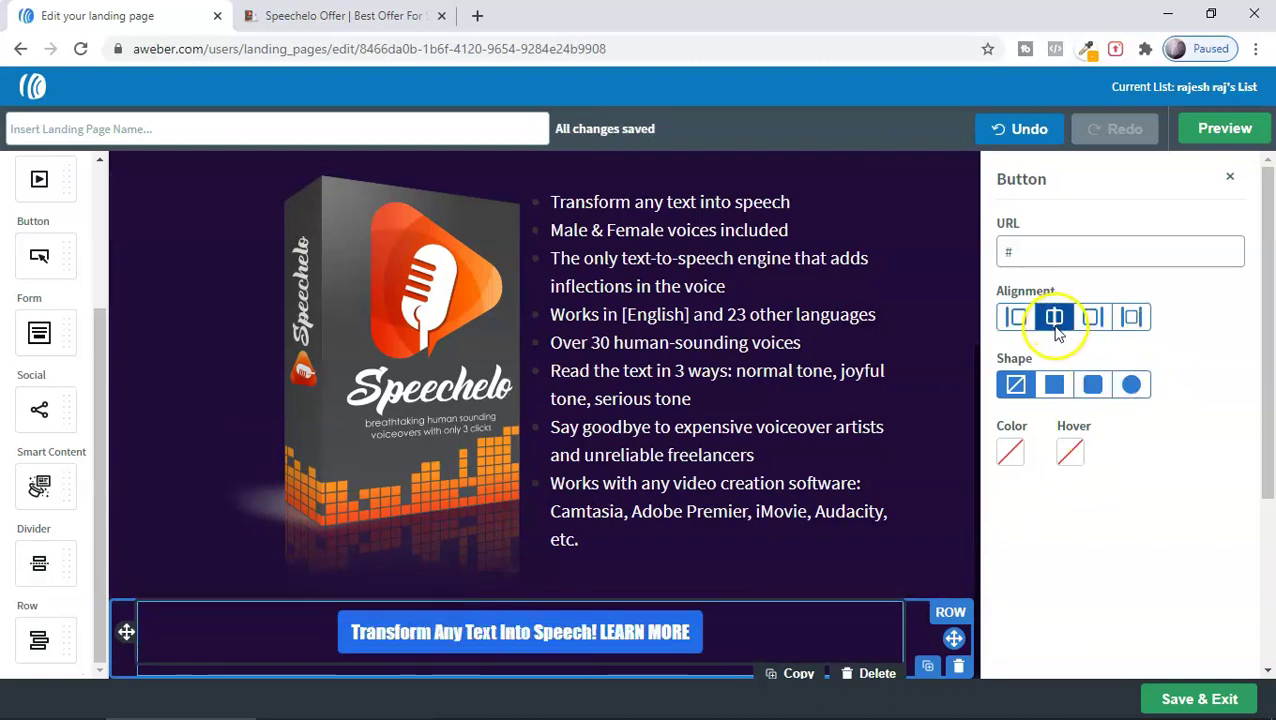
pyautogui.click(1060, 390)
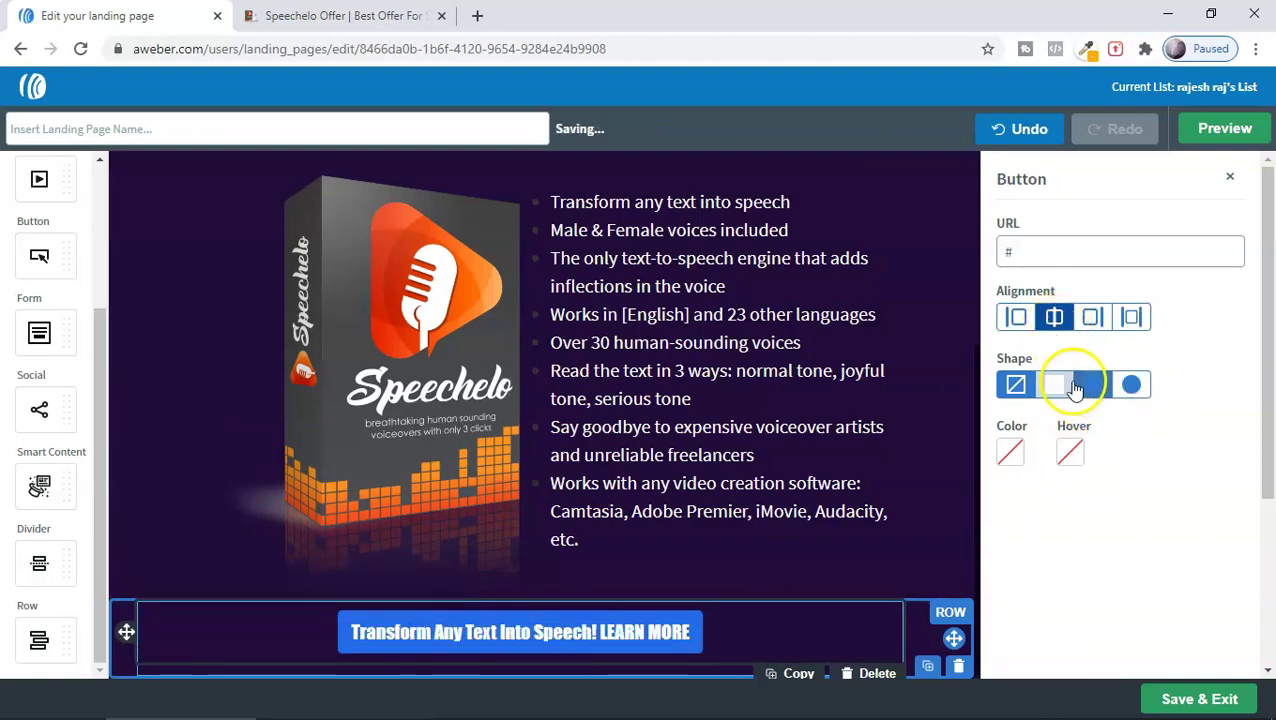
pyautogui.click(1135, 385)
# Check the call-to-action button in the desktop and mobile previews, and return to the editor.
pyautogui.click(1225, 128)
pyautogui.scroll(-3, 940, 345)
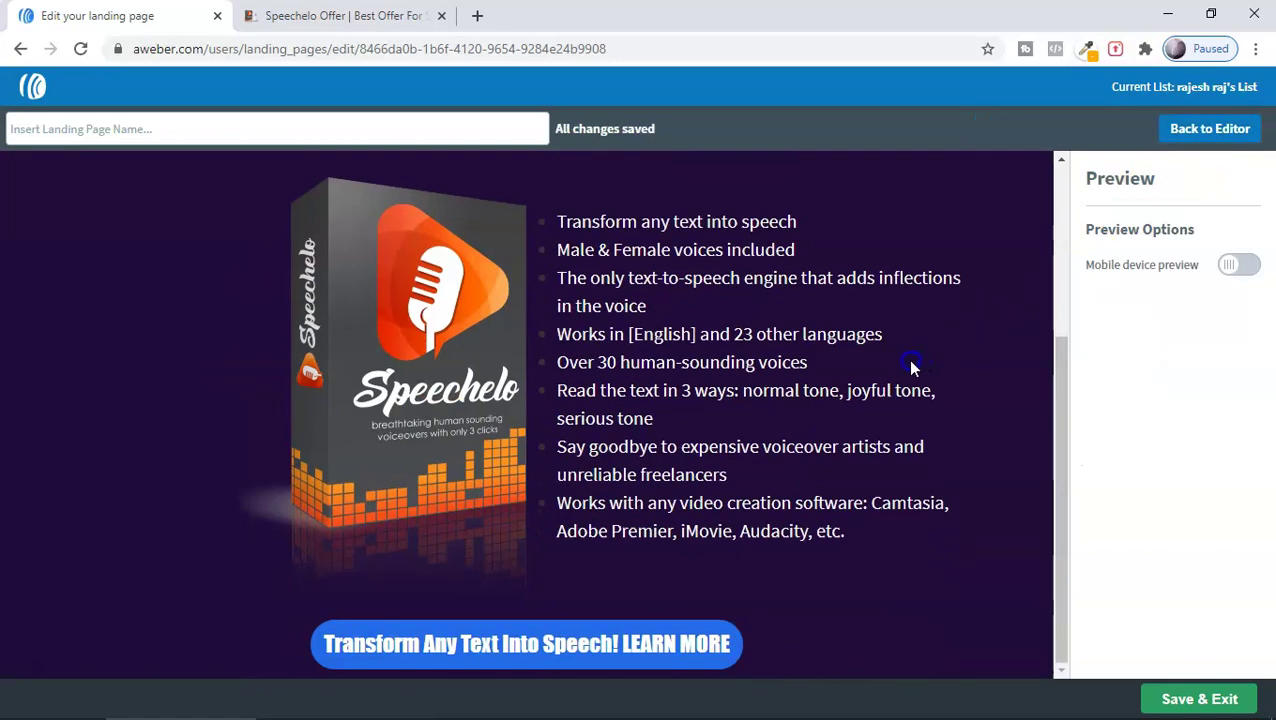
pyautogui.click(1197, 250)
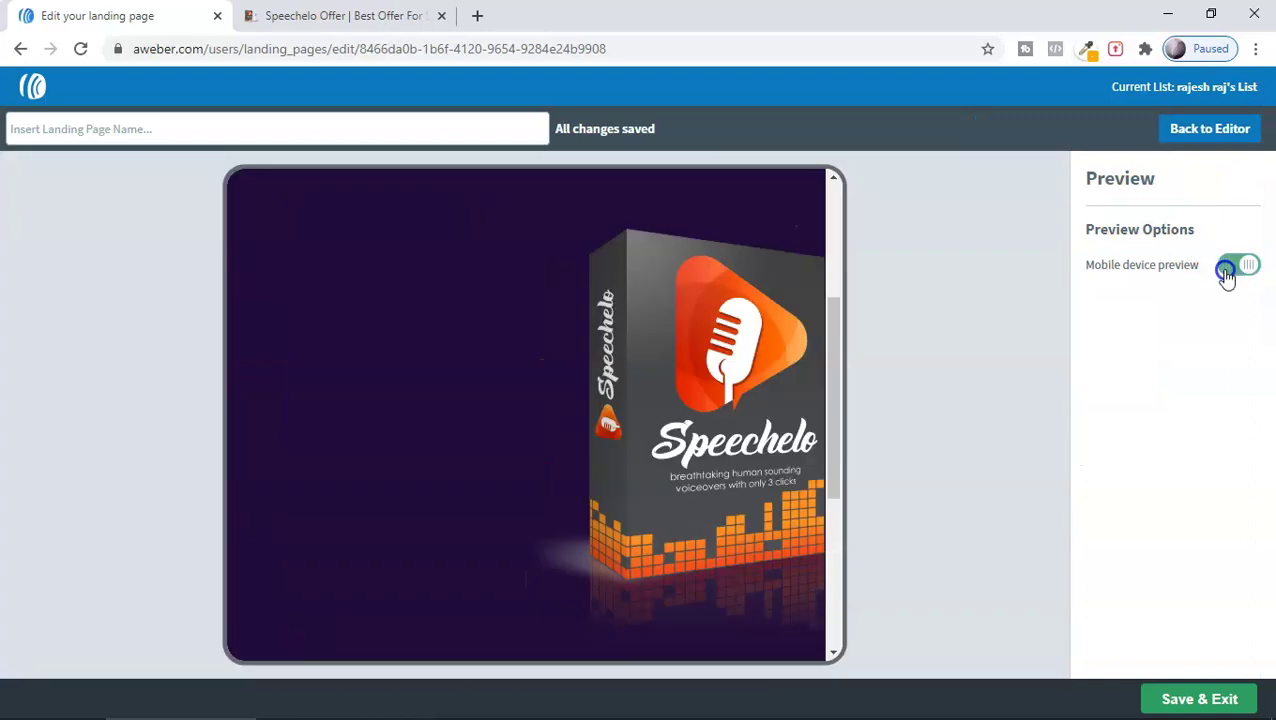
pyautogui.scroll(-10, 629, 399)
pyautogui.click(803, 413)
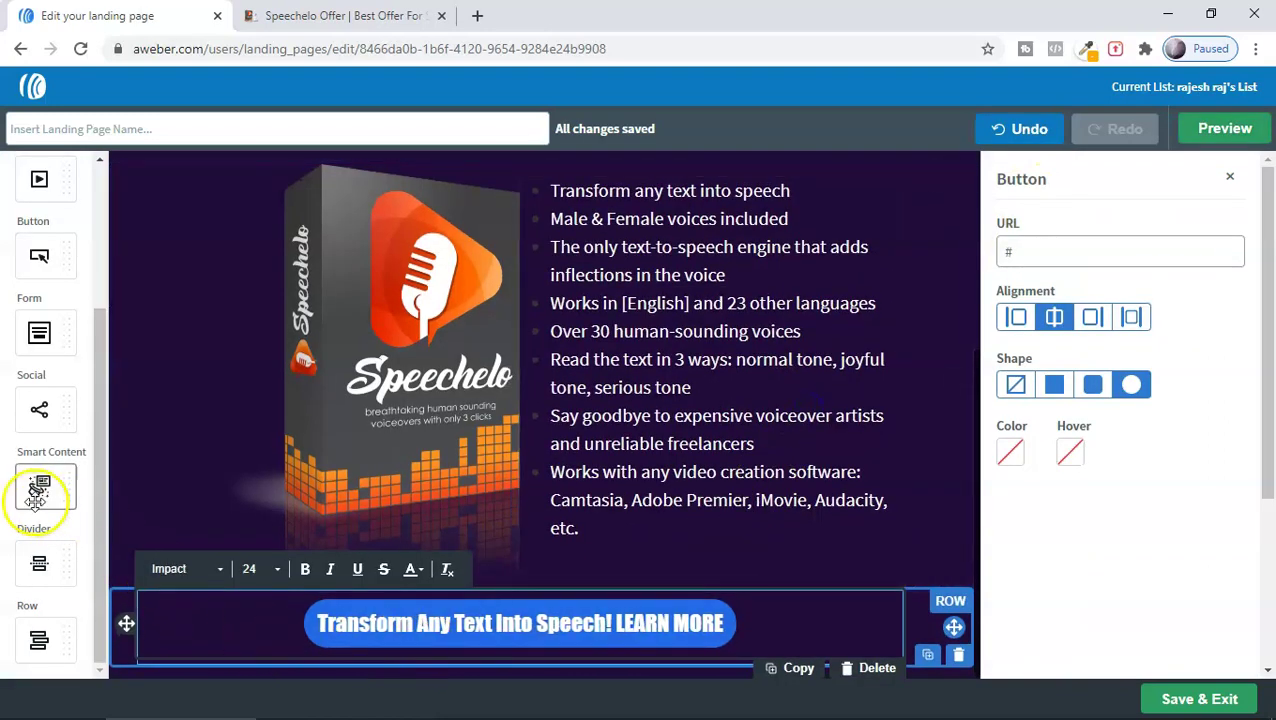
# Add a new Row below the button and look over the three-step graphic on the Speechelo offer page.
pyautogui.moveTo(44, 640); pyautogui.dragTo(575, 660)
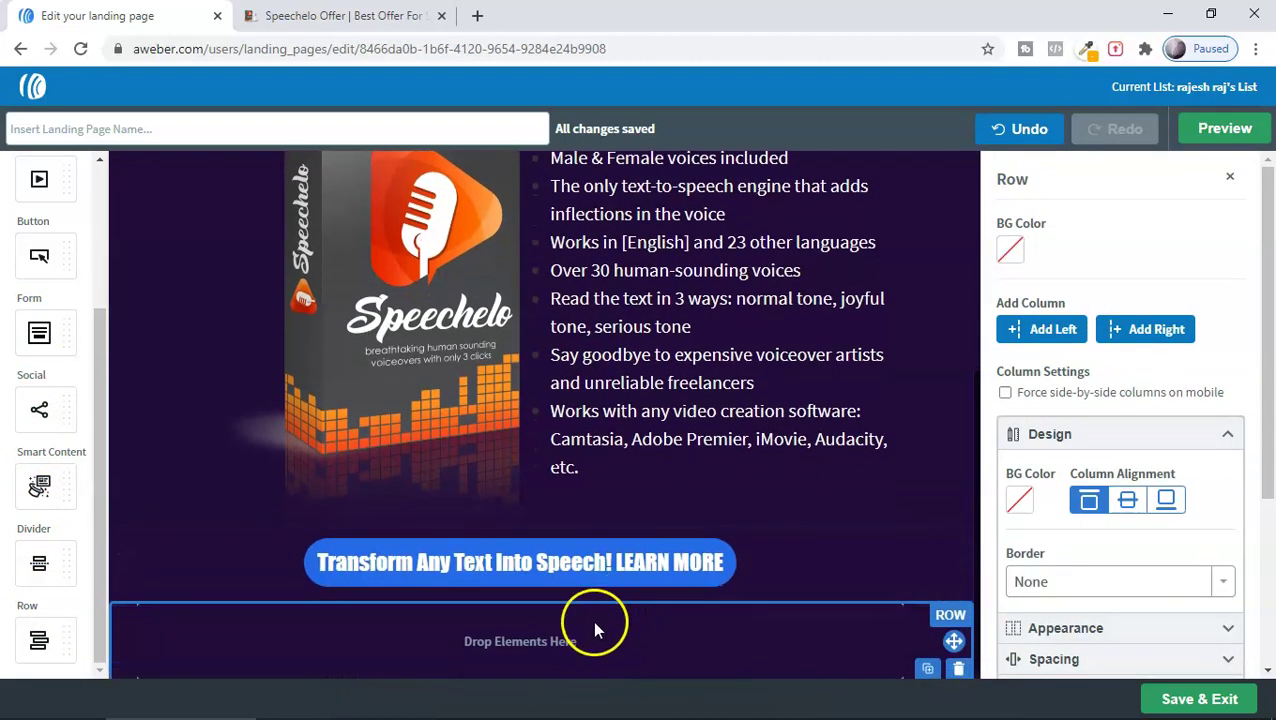
pyautogui.hotkey('ctrl', 'Tab')
pyautogui.scroll(-9, 724, 366)
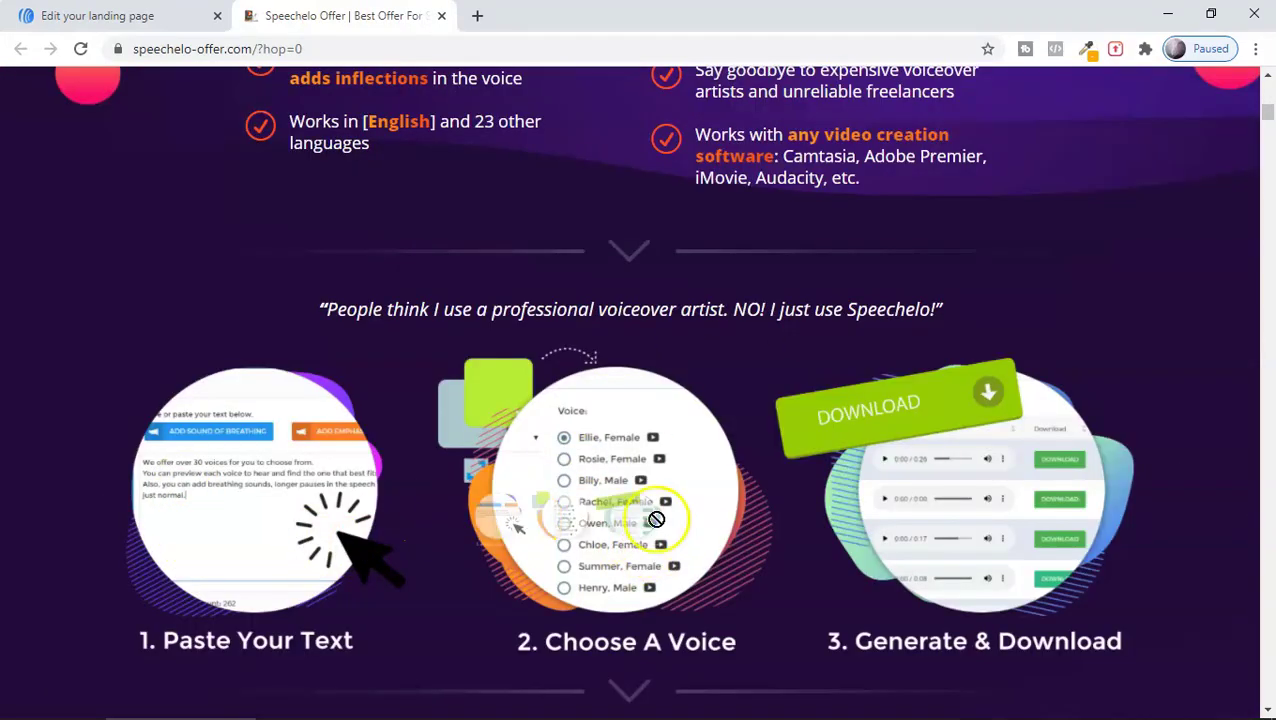
pyautogui.scroll(-1, 630, 480)
pyautogui.scroll(10, 590, 413)
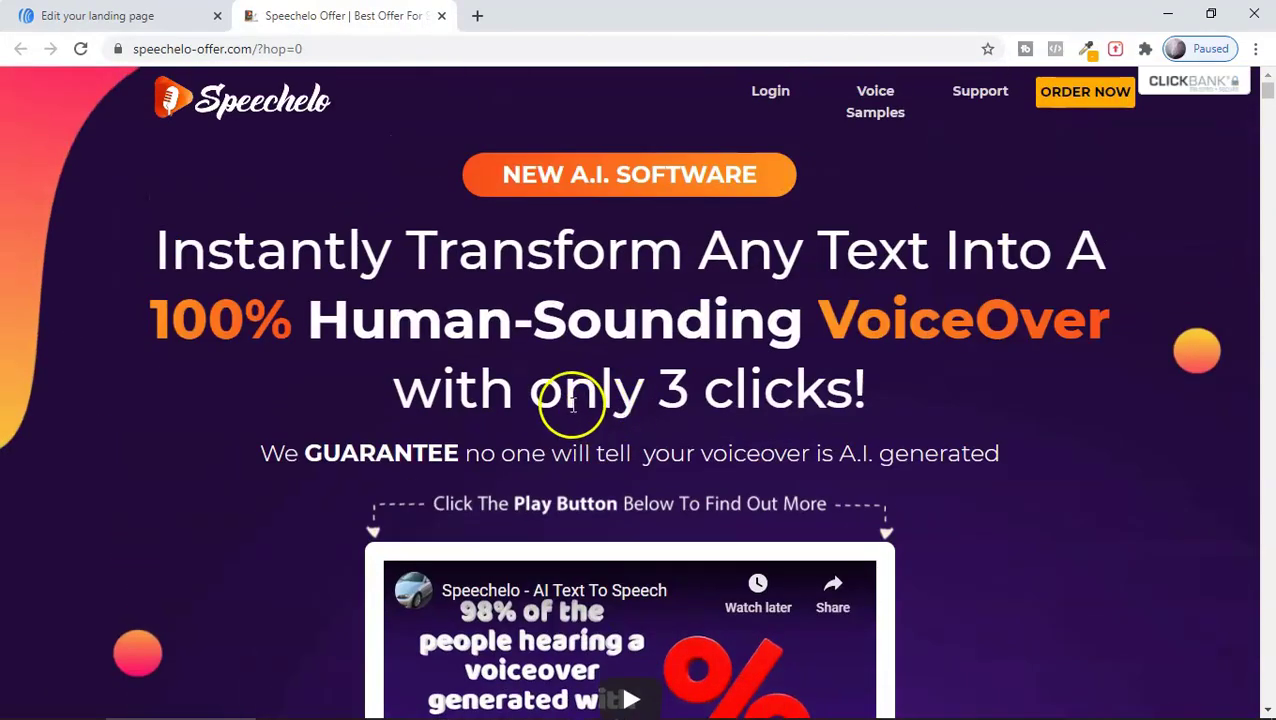
pyautogui.scroll(-8, 768, 380)
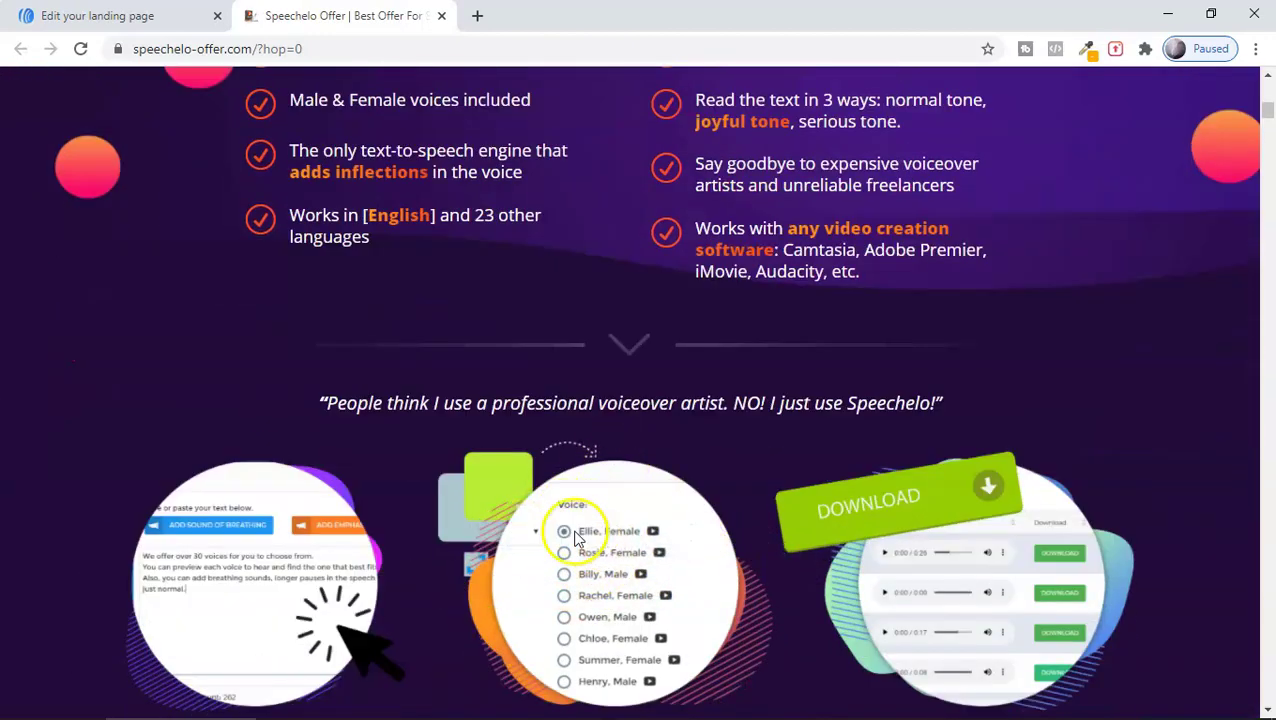
pyautogui.click(155, 15)
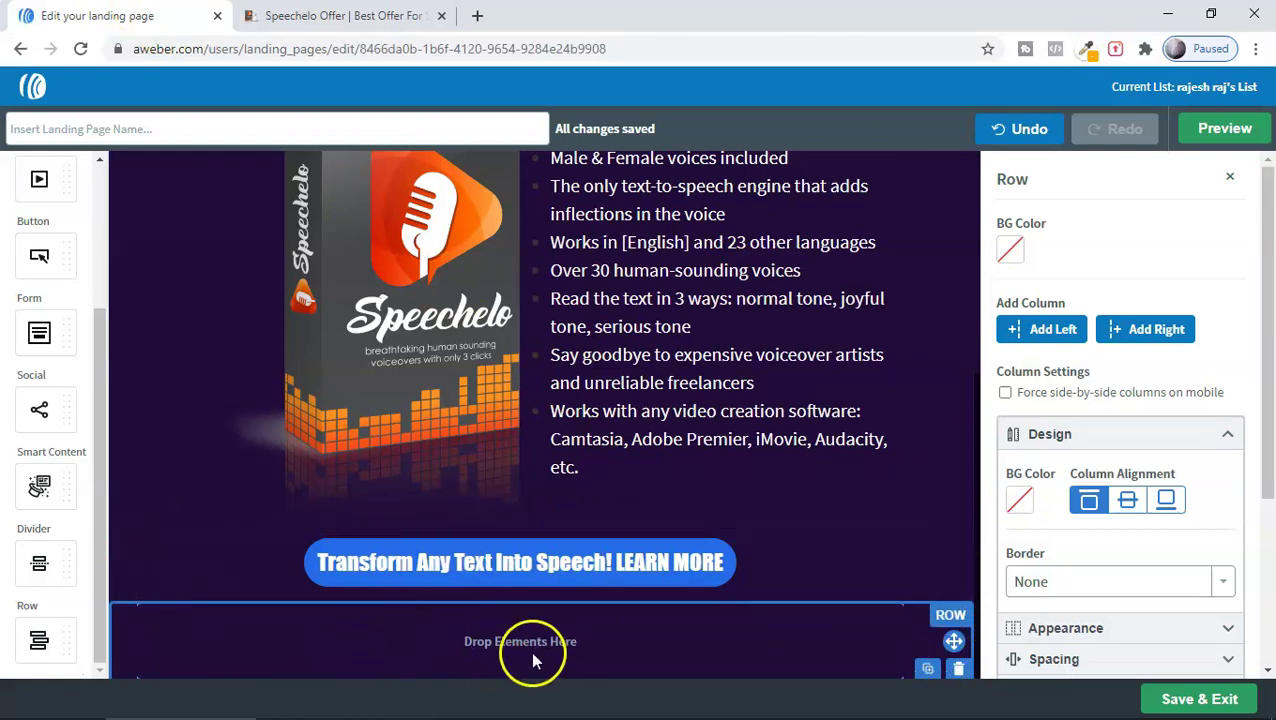
# Place an Image element in the new row and upload the file stepsssd-sd-sdsd from Downloads into it.
pyautogui.scroll(3, 36, 331)
pyautogui.moveTo(39, 289); pyautogui.dragTo(677, 637)
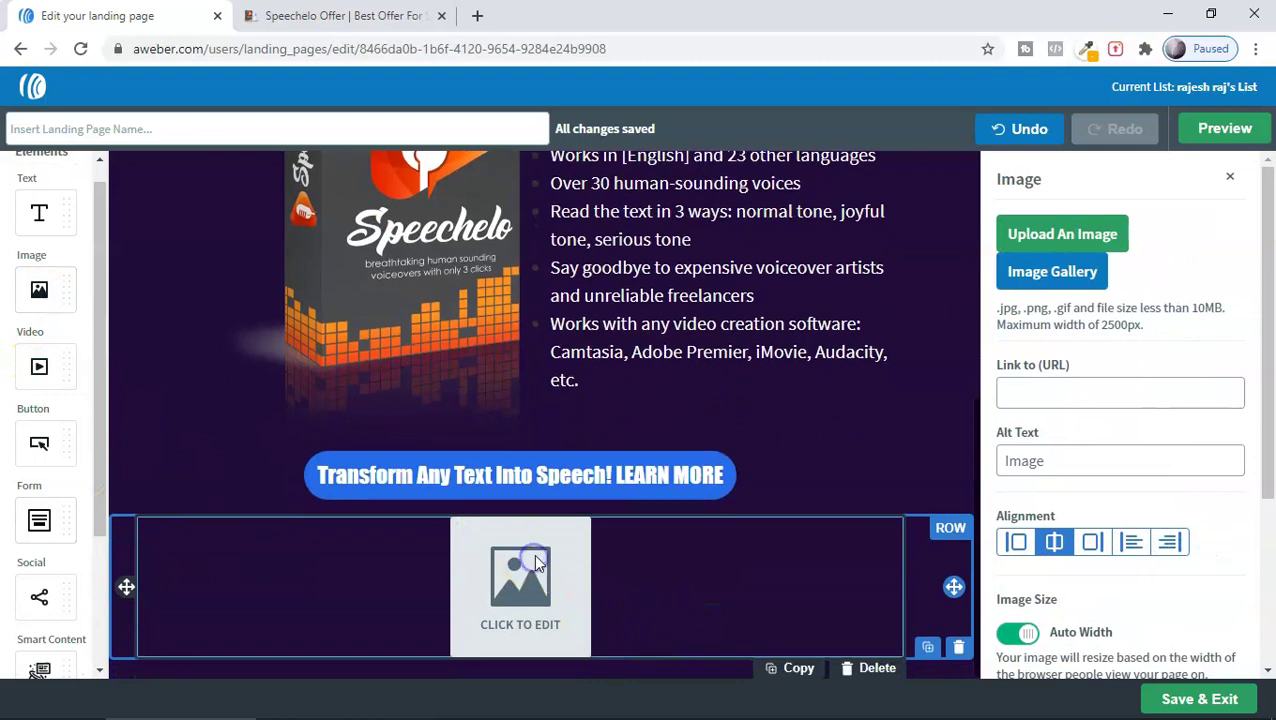
pyautogui.click(1081, 243)
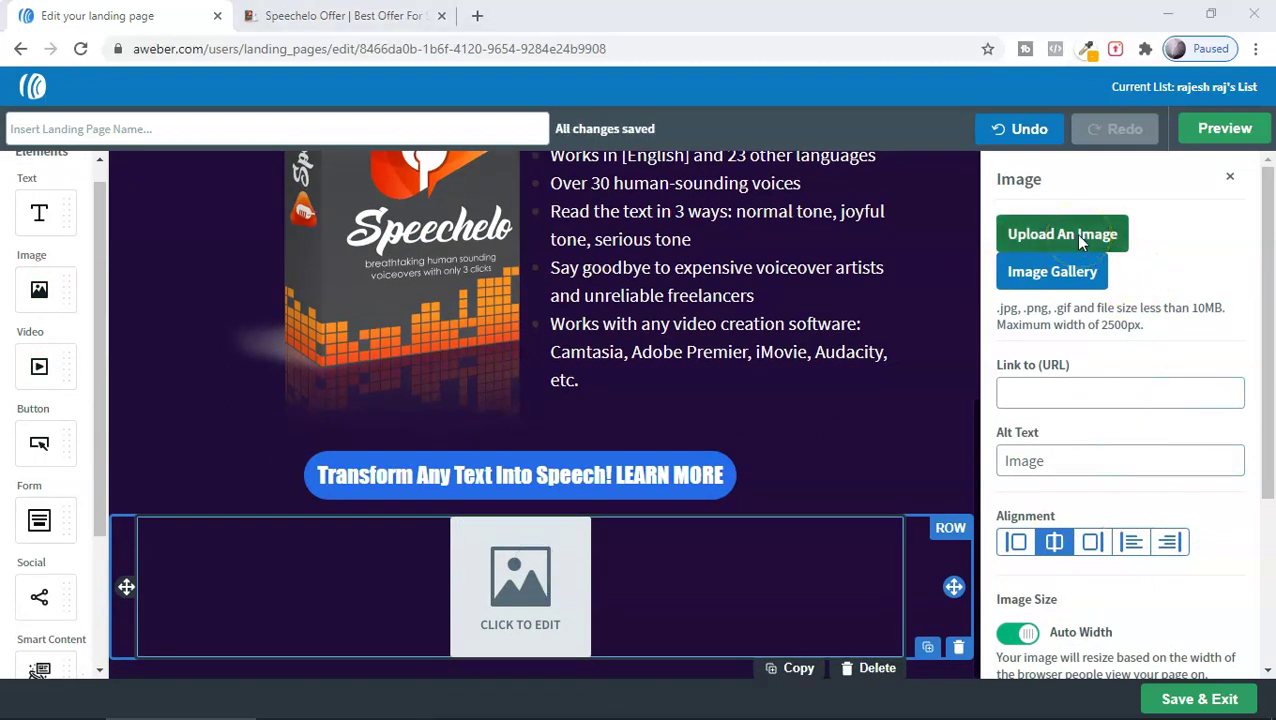
pyautogui.click(276, 218)
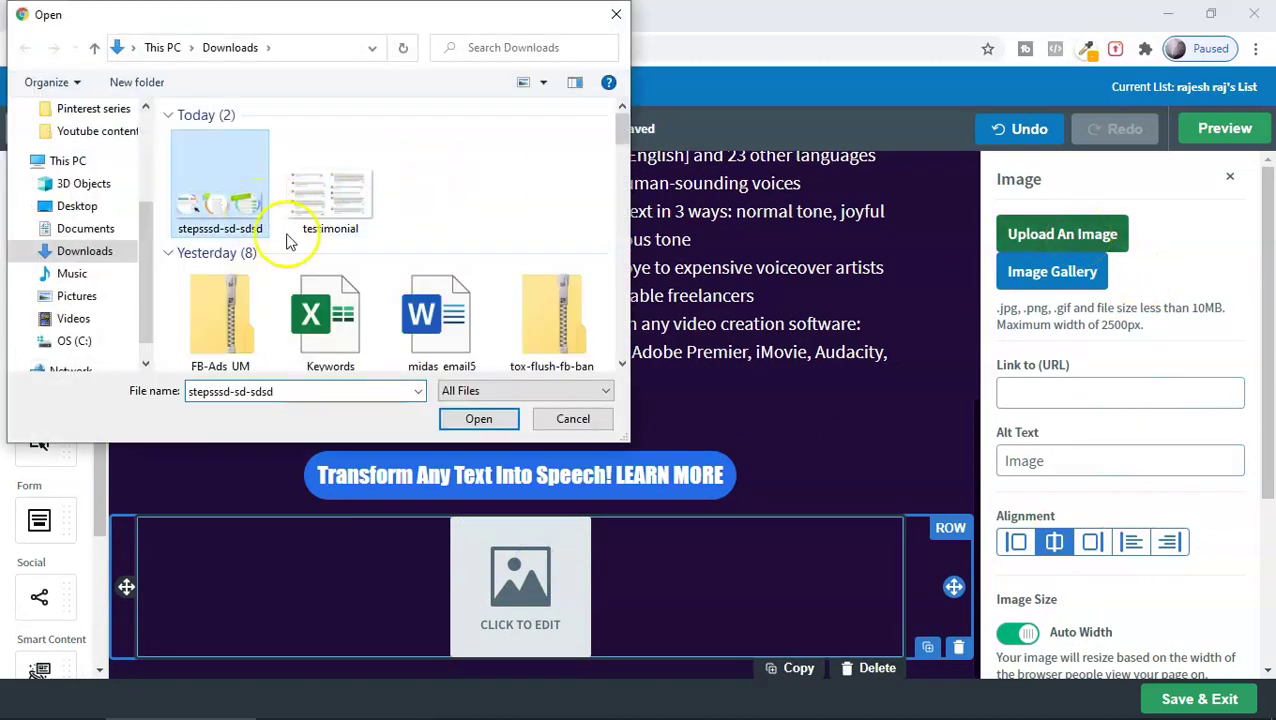
pyautogui.click(476, 418)
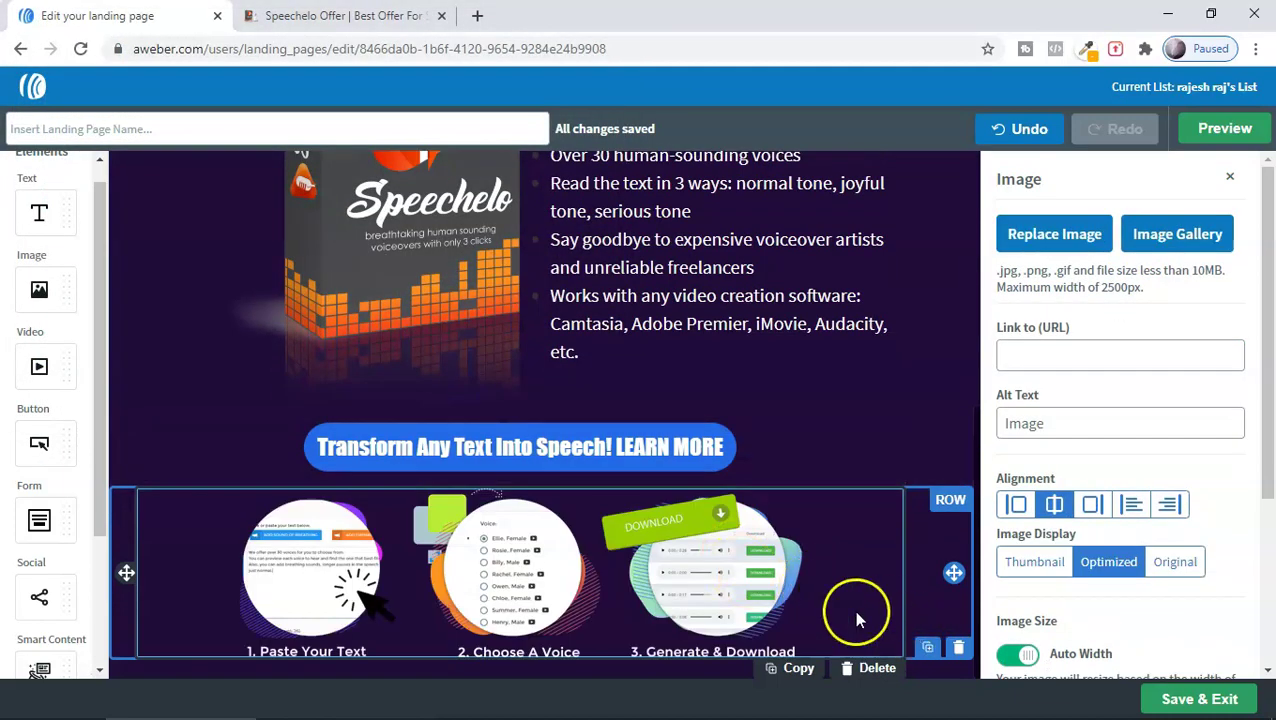
# Check the three-step image in the desktop preview with the mobile view turned off, and return to the editor.
pyautogui.click(1222, 130)
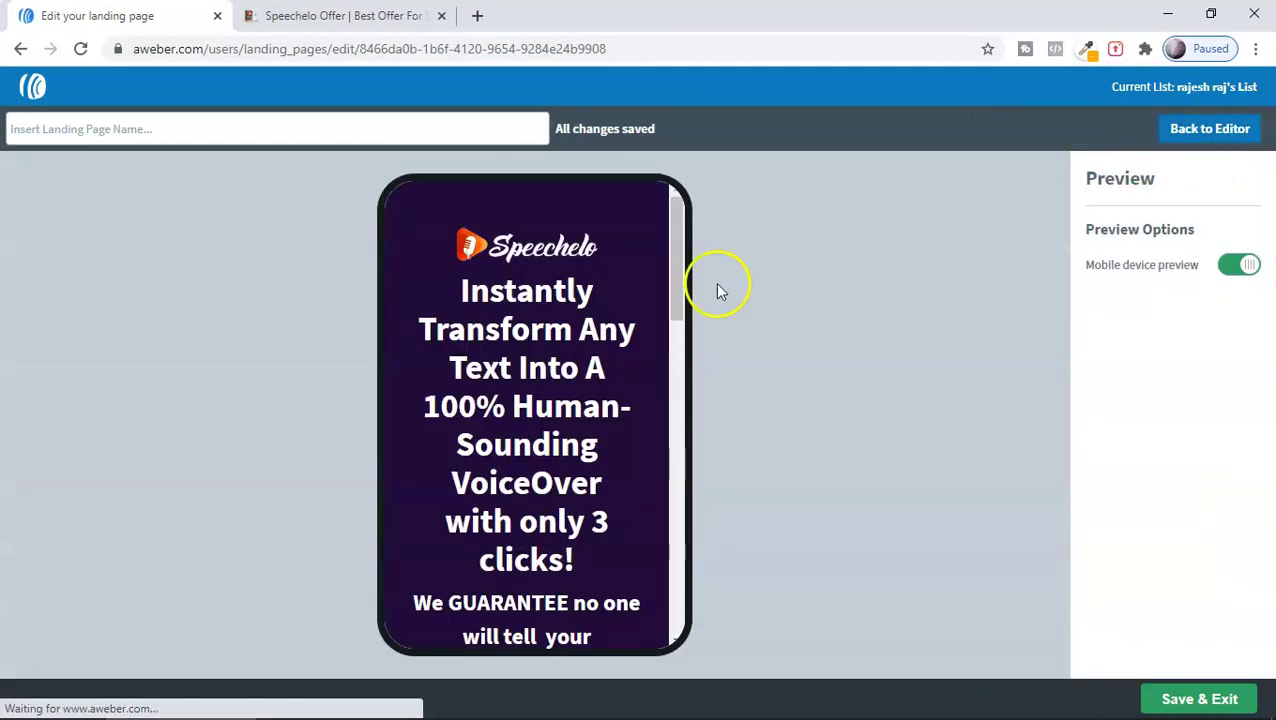
pyautogui.click(1240, 266)
pyautogui.scroll(-3, 665, 400)
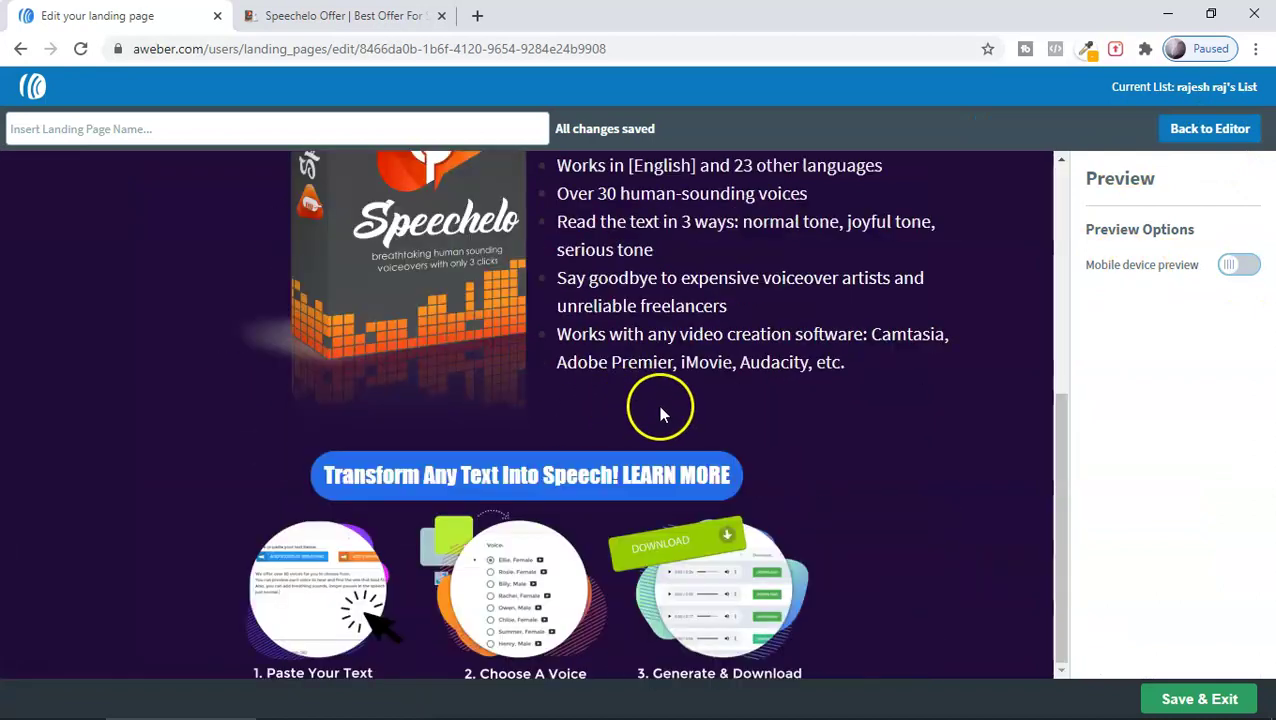
pyautogui.click(1210, 129)
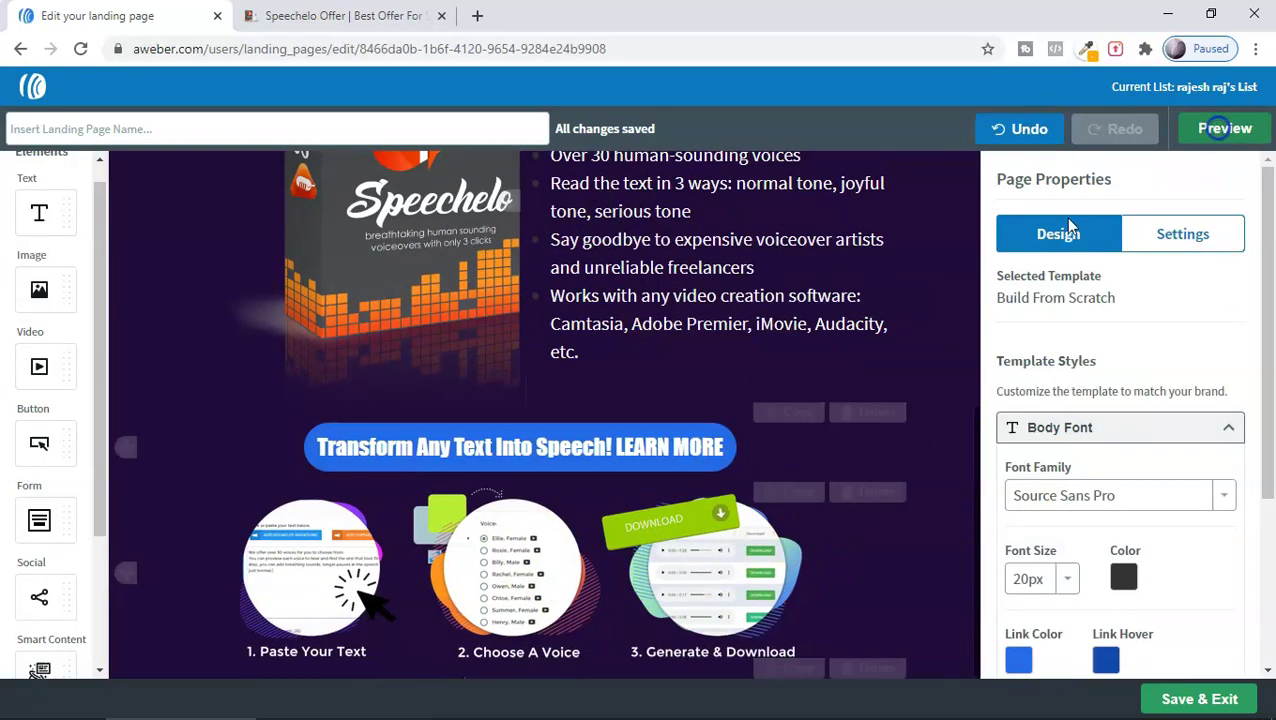
# Insert an empty Text element as a spacer between the button and the three-step image, and check the gap in the desktop preview.
pyautogui.scroll(1, 50, 355)
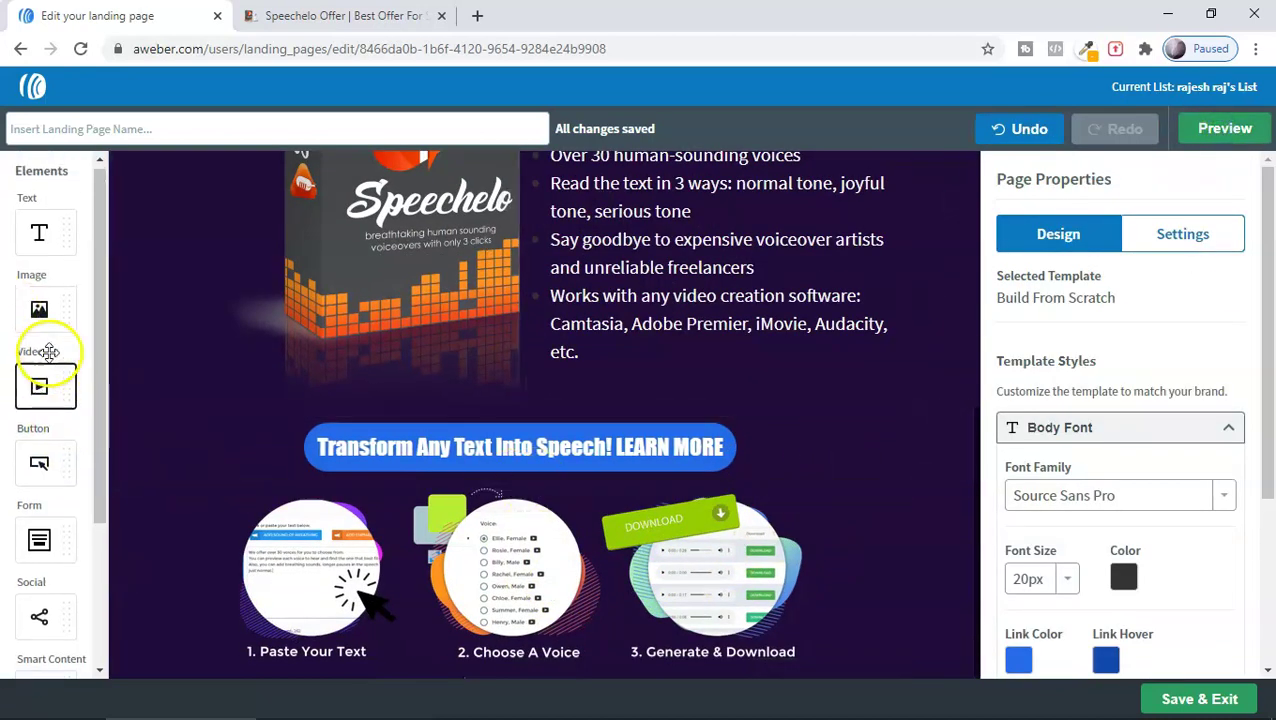
pyautogui.moveTo(45, 235); pyautogui.dragTo(528, 492)
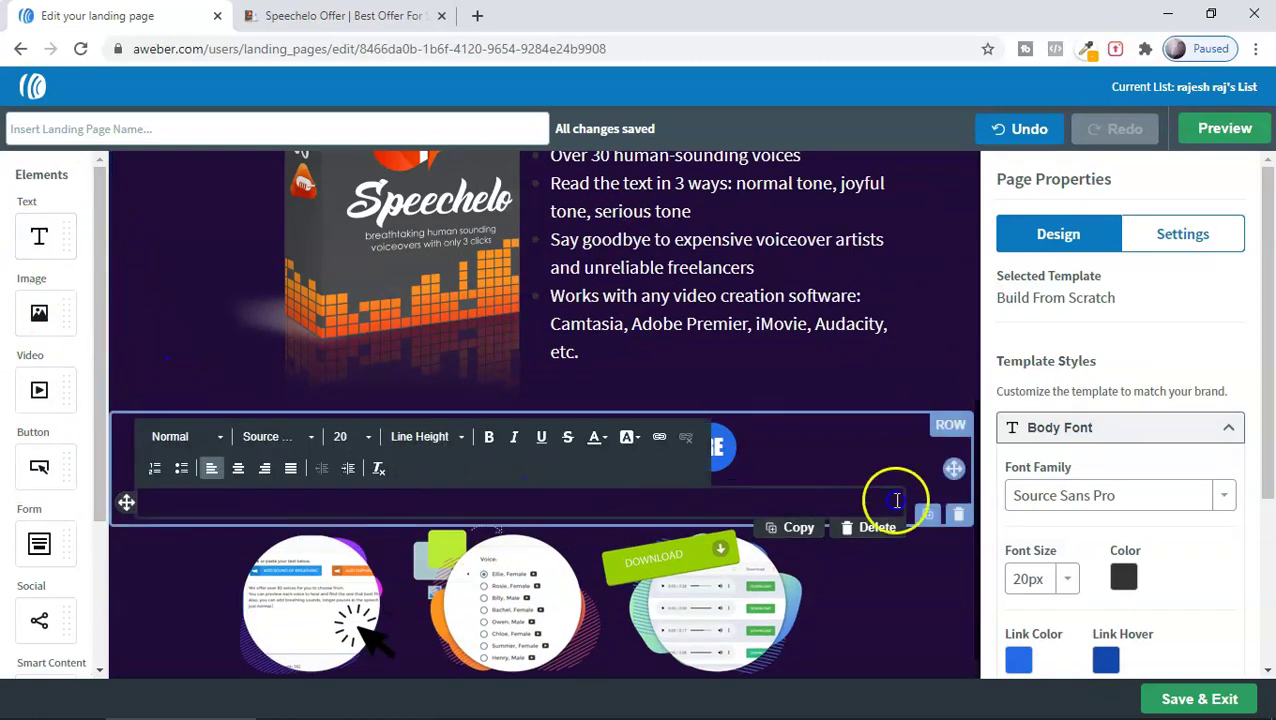
pyautogui.scroll(-1, 923, 620)
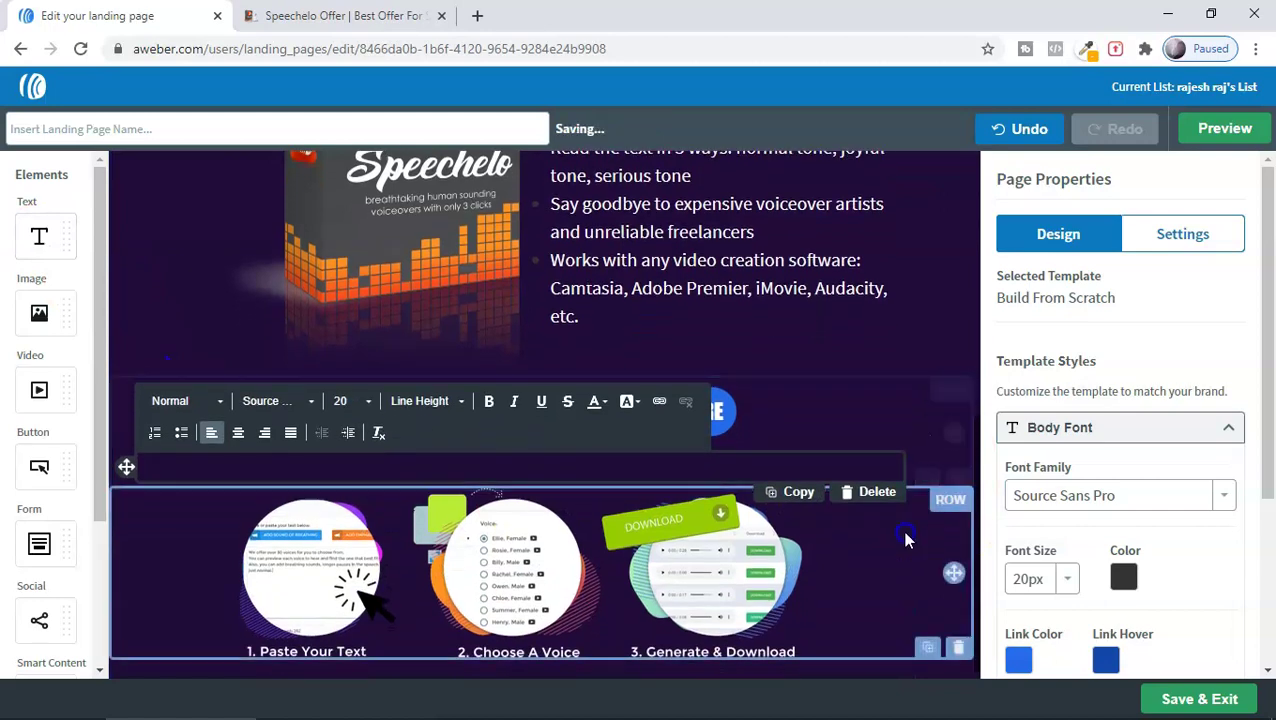
pyautogui.click(1242, 131)
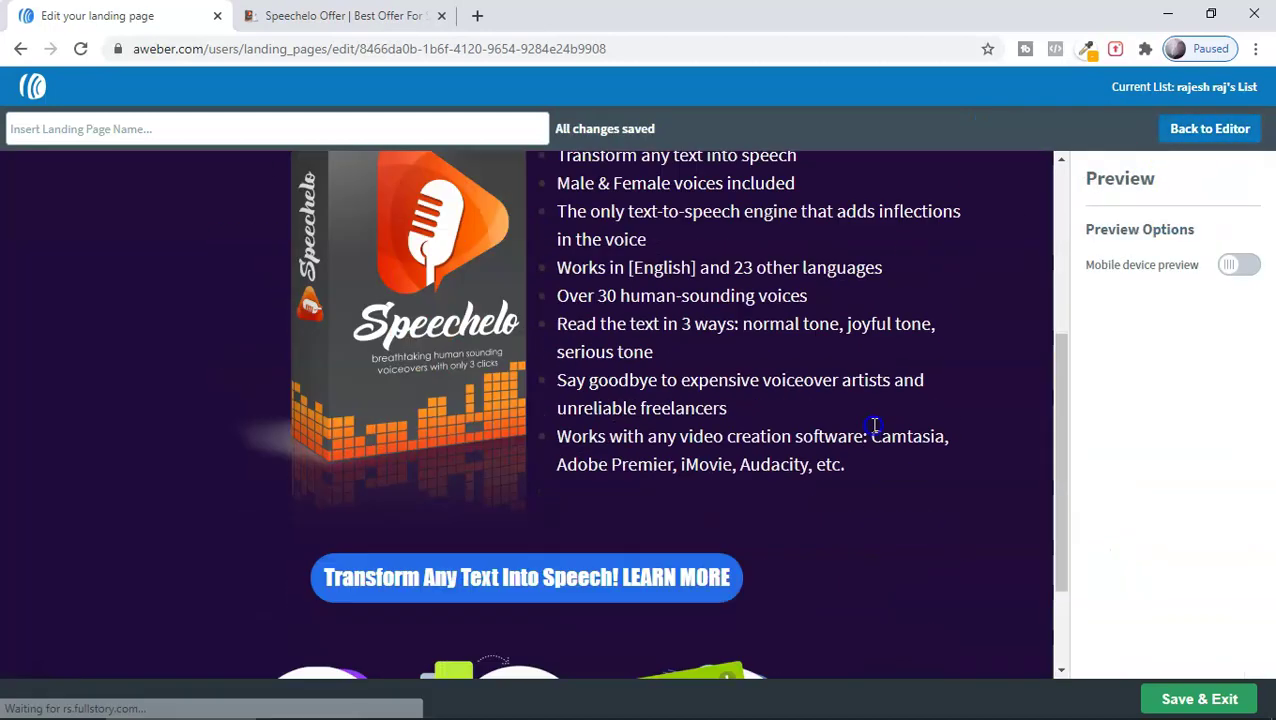
pyautogui.scroll(-2, 880, 450)
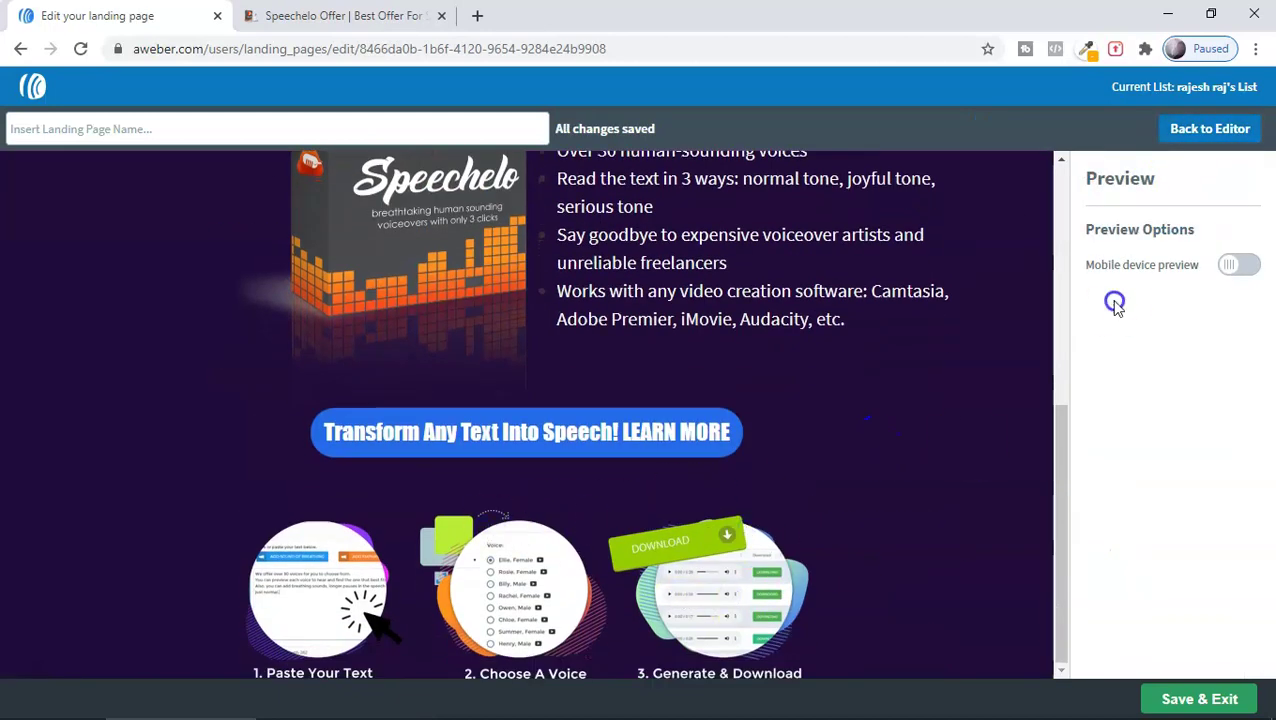
pyautogui.click(1210, 131)
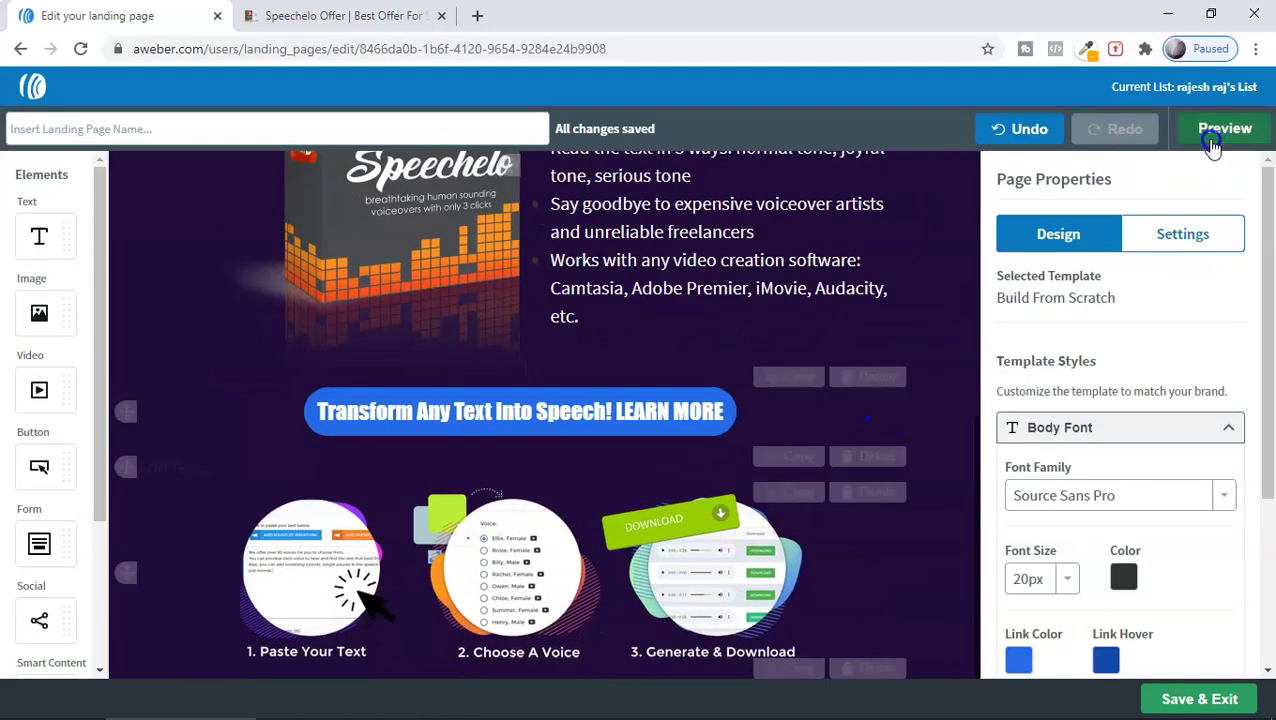
# Set the three-step image's display to Original.
pyautogui.click(792, 556)
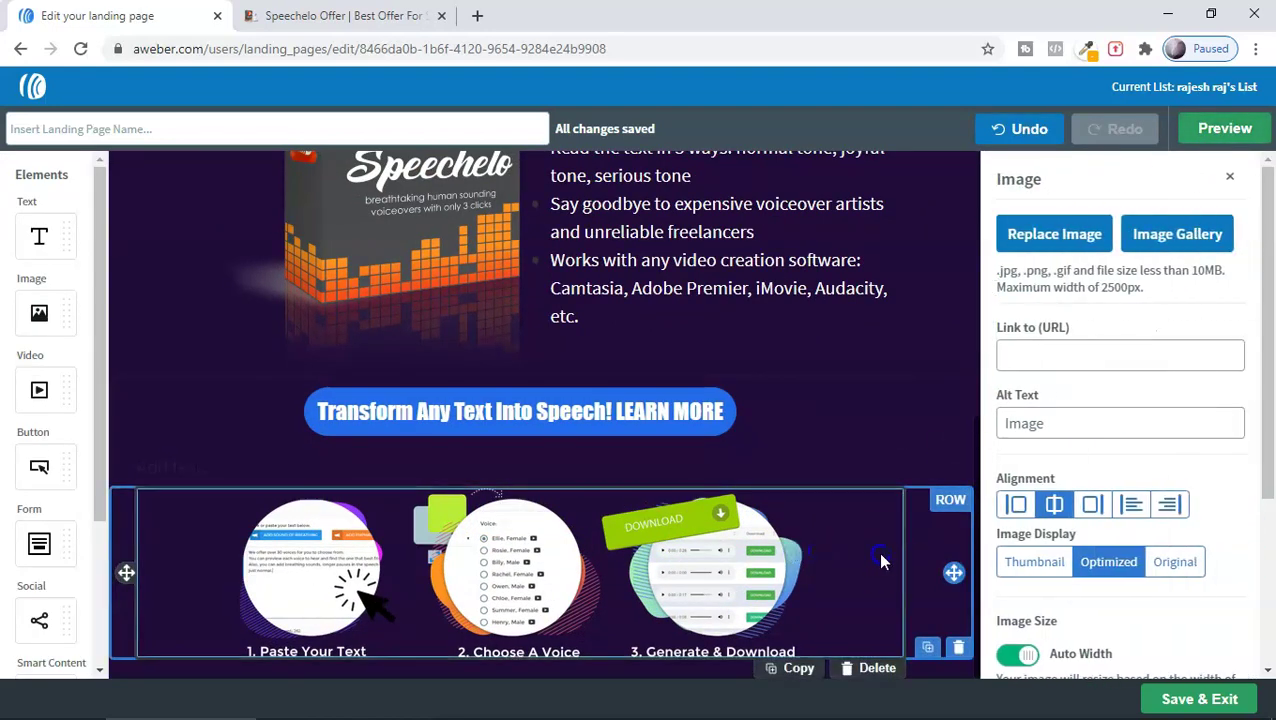
pyautogui.click(1168, 563)
pyautogui.scroll(-3, 1163, 568)
pyautogui.scroll(-2, 661, 632)
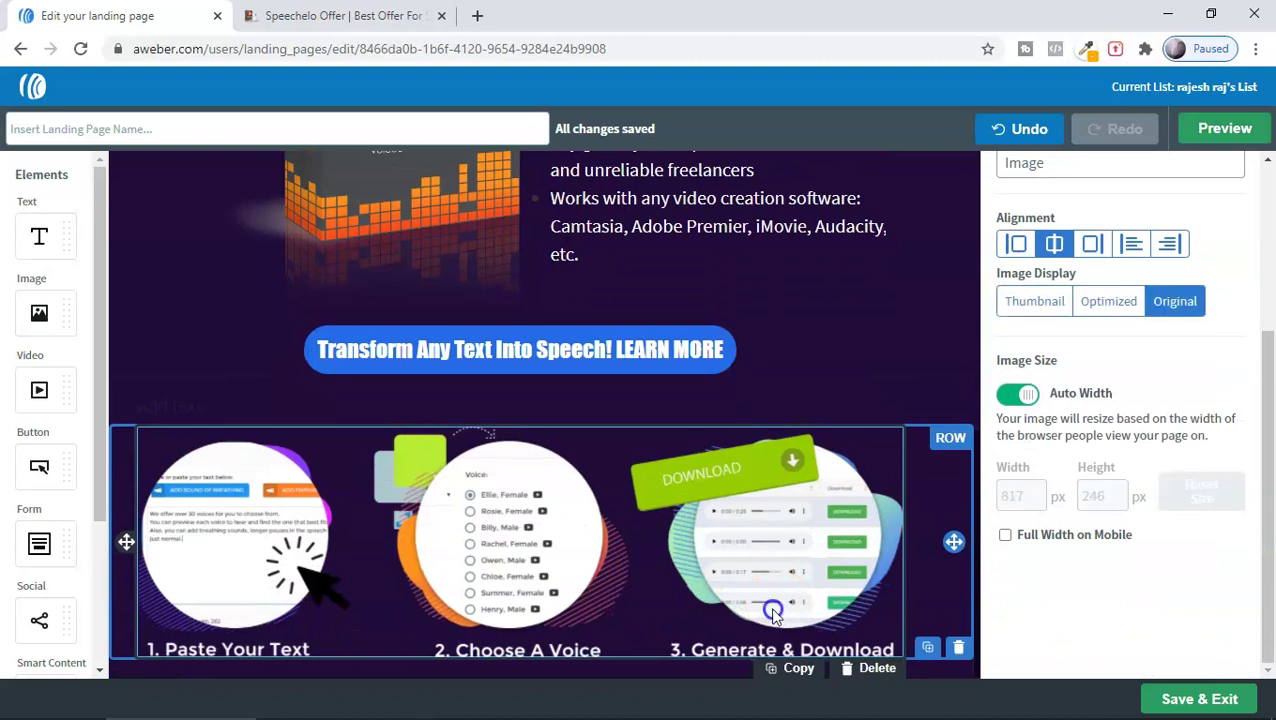
# Try manual sizing of the three-step image by turning Auto Width off, and switch Auto Width back on.
pyautogui.click(1062, 302)
pyautogui.click(1130, 301)
pyautogui.click(1060, 316)
pyautogui.click(1094, 318)
pyautogui.click(1030, 397)
pyautogui.click(1032, 496)
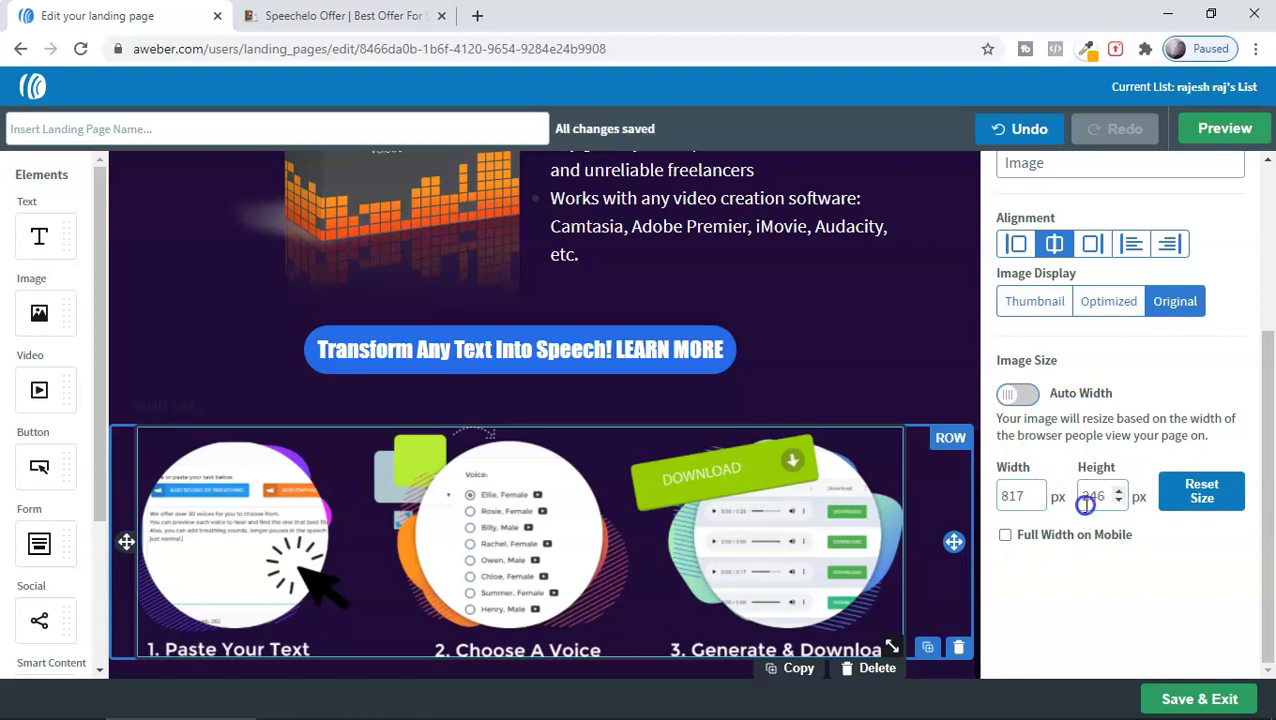
pyautogui.click(1023, 396)
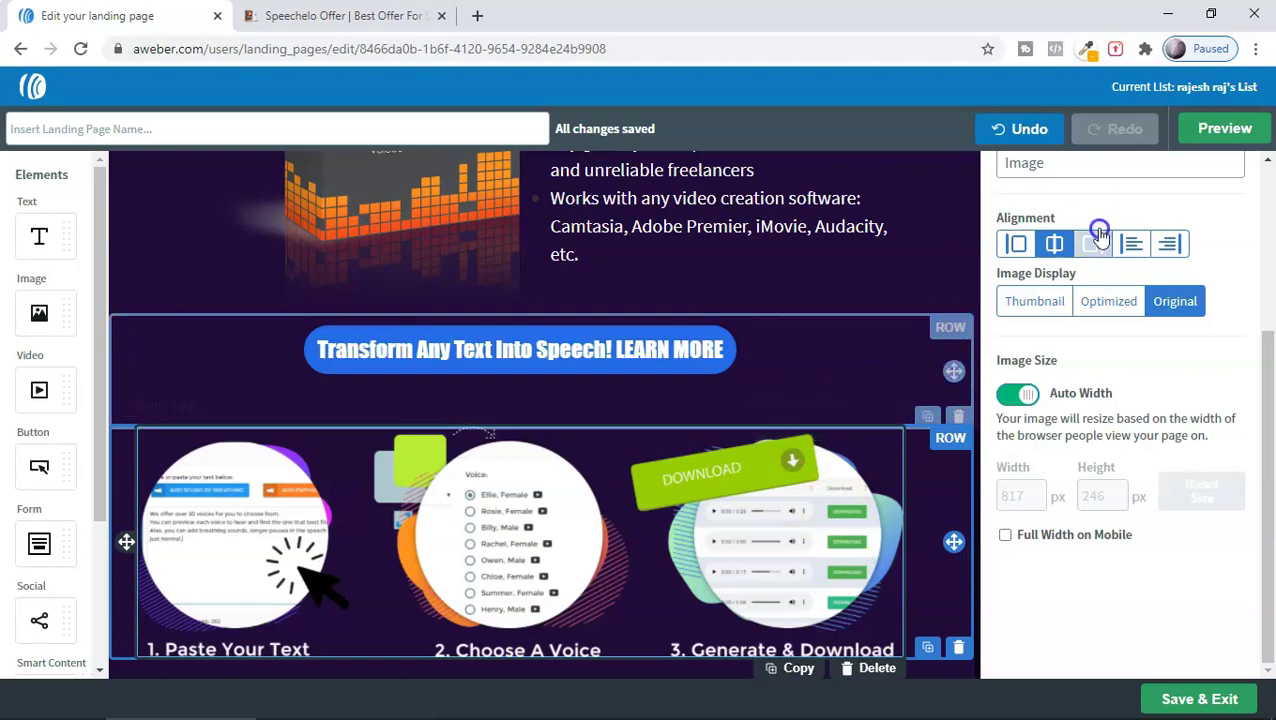
# Check the three-step image at its Original display size in the desktop preview.
pyautogui.click(1220, 130)
pyautogui.scroll(-2, 724, 425)
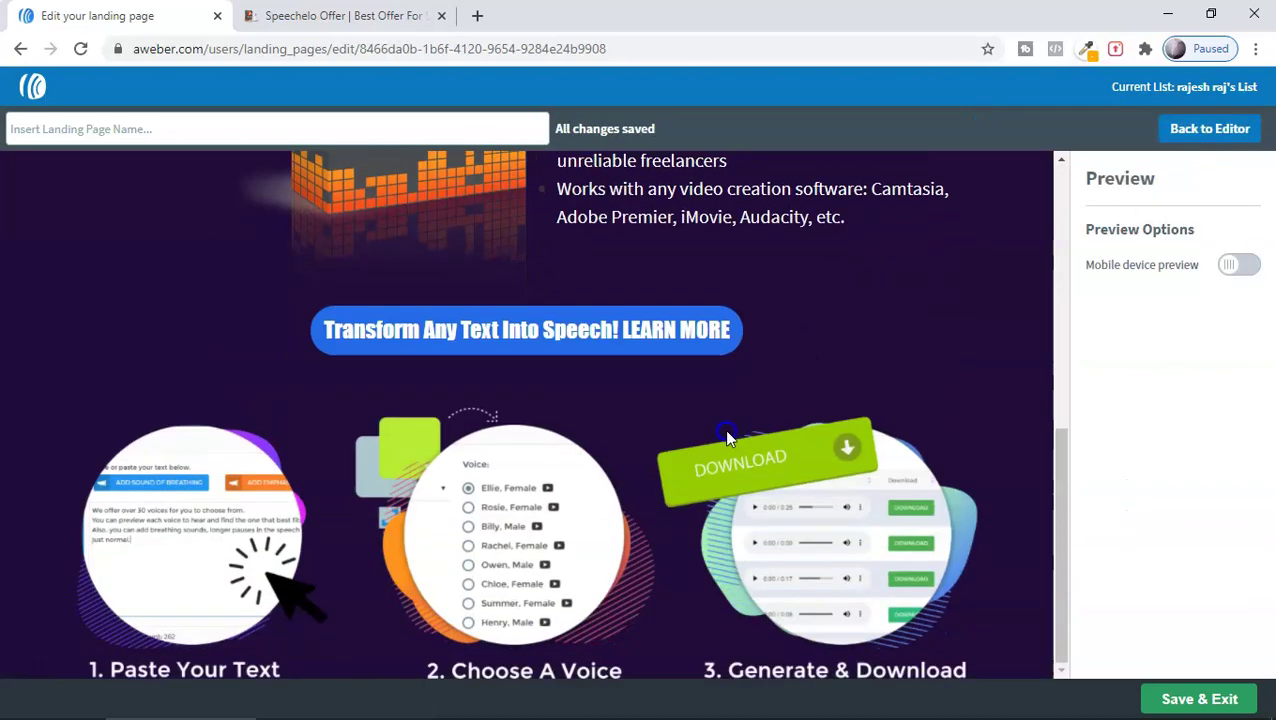
# Review the call-to-action button and three-step image in the desktop preview, and return to the editor.
pyautogui.scroll(4, 955, 440)
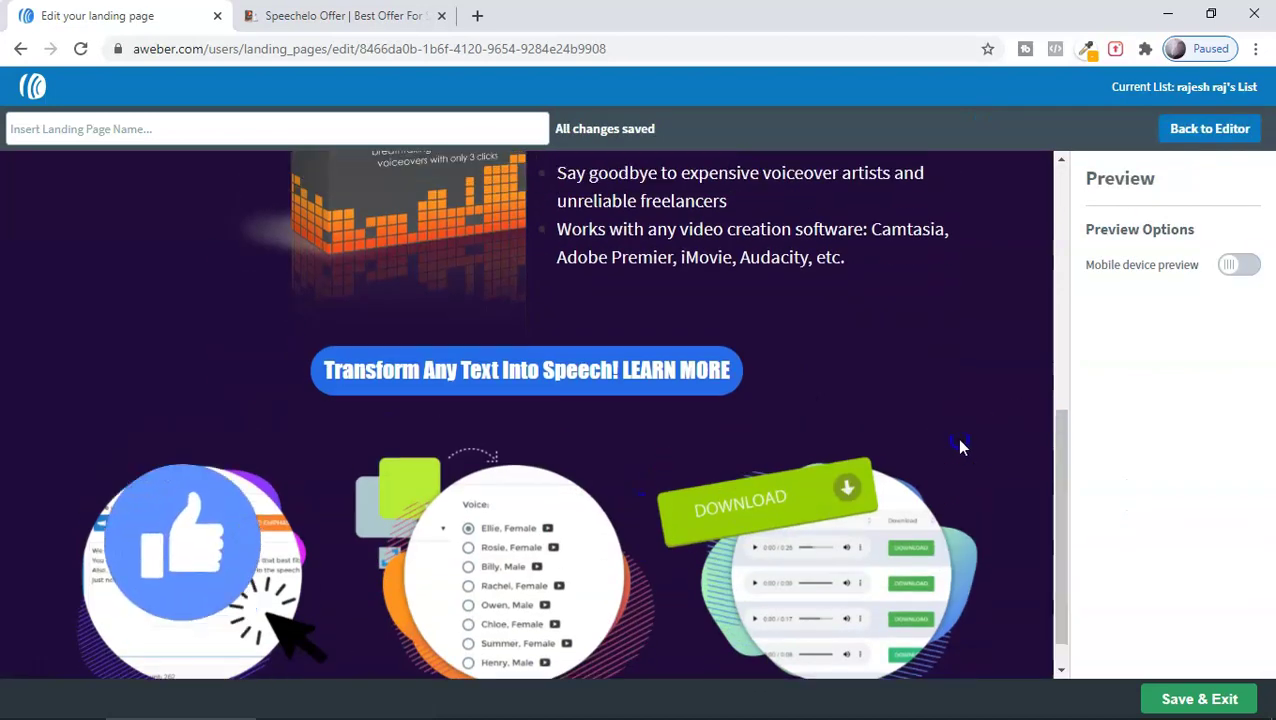
pyautogui.scroll(2, 948, 444)
pyautogui.scroll(-4, 895, 438)
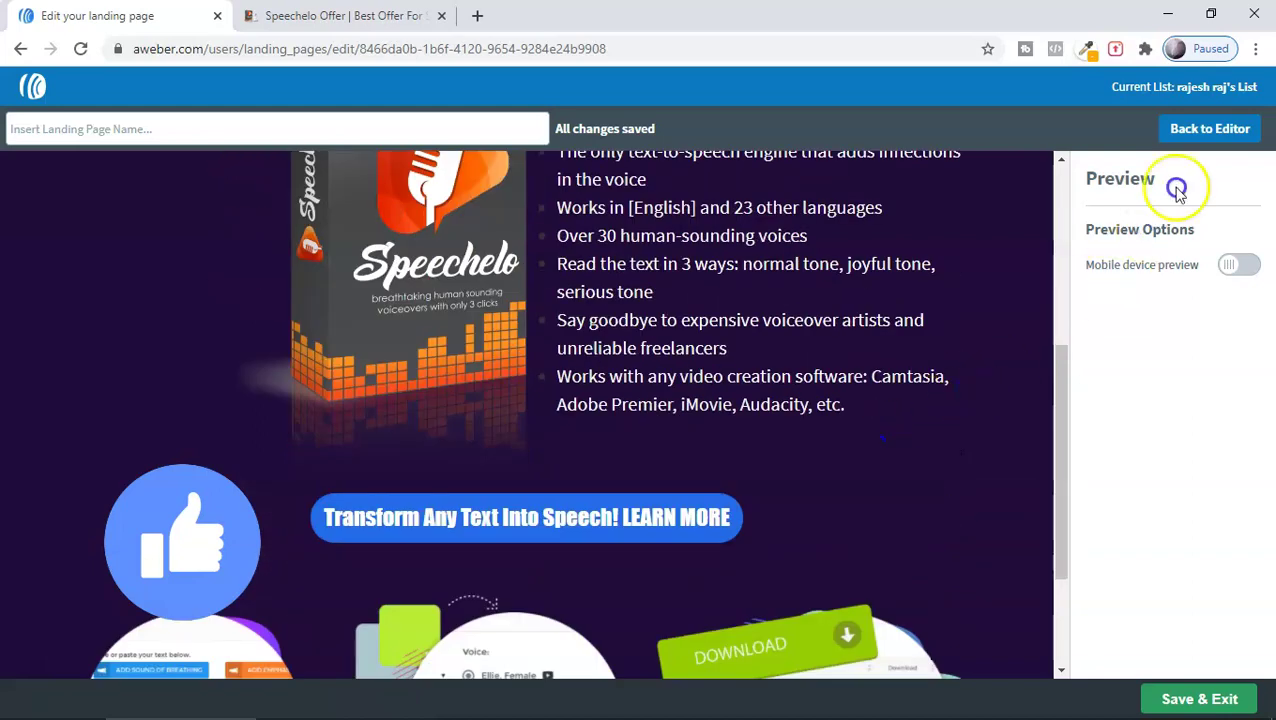
pyautogui.click(1210, 128)
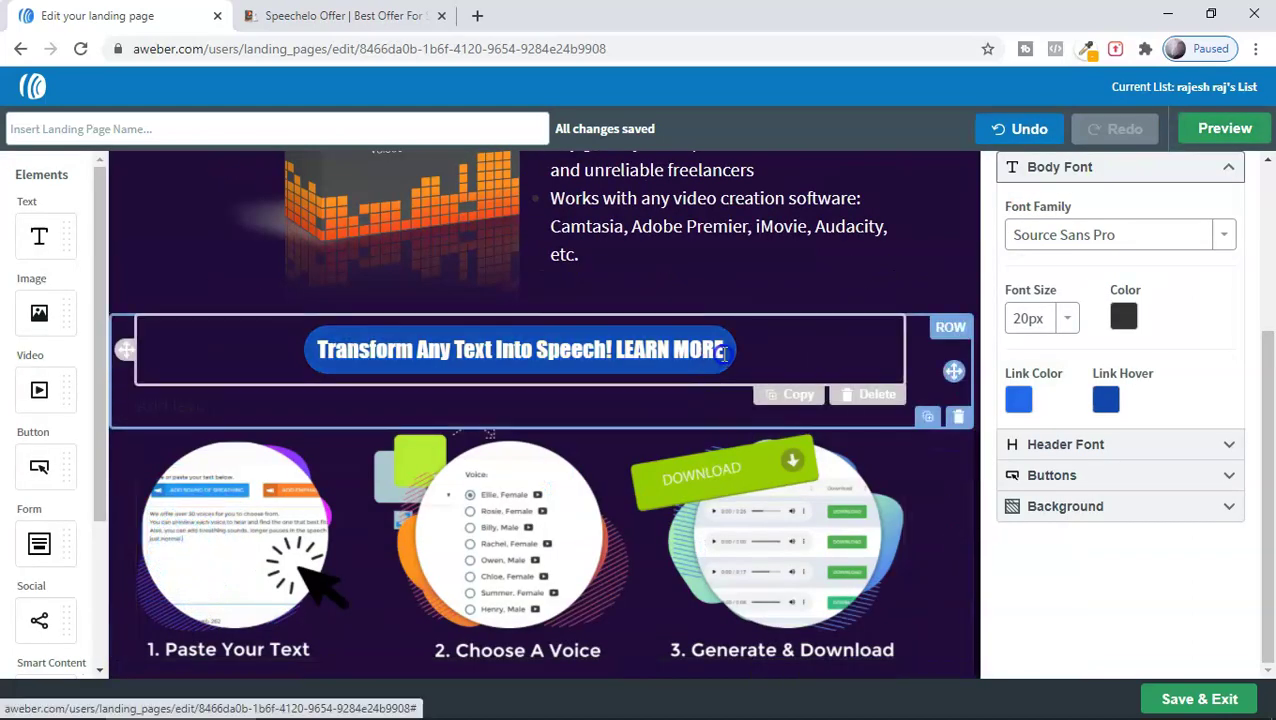
# Recolor the call-to-action button with the recently used orange, matching the offer page's Buy Now button, and check it in the desktop preview.
pyautogui.hotkey('ctrl', 'Tab')
pyautogui.scroll(1, 843, 447)
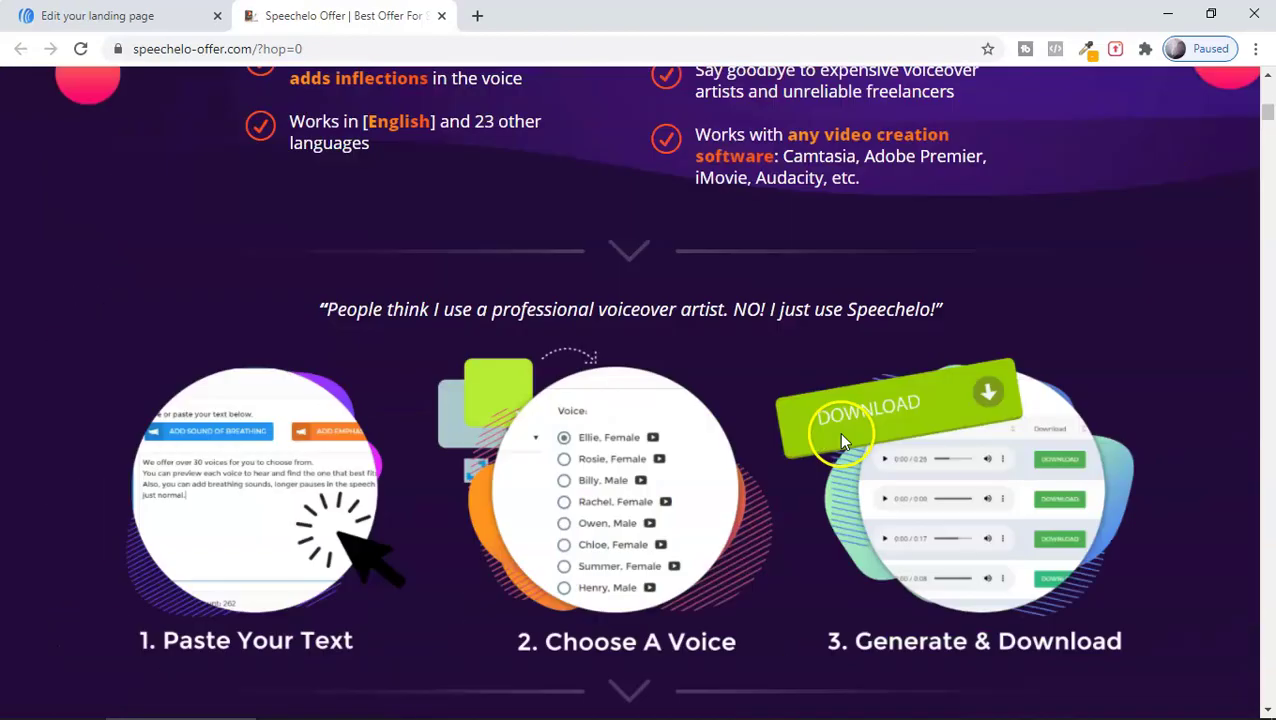
pyautogui.scroll(-8, 838, 432)
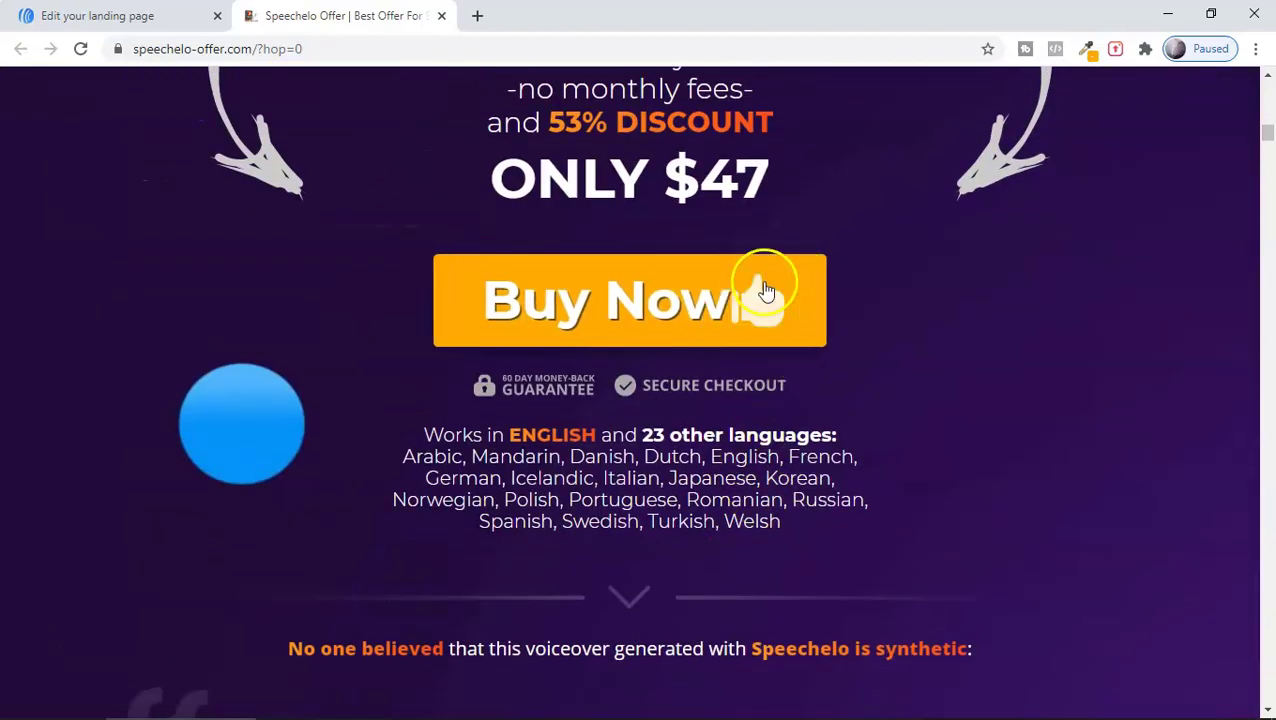
pyautogui.hotkey('ctrl', 'Tab')
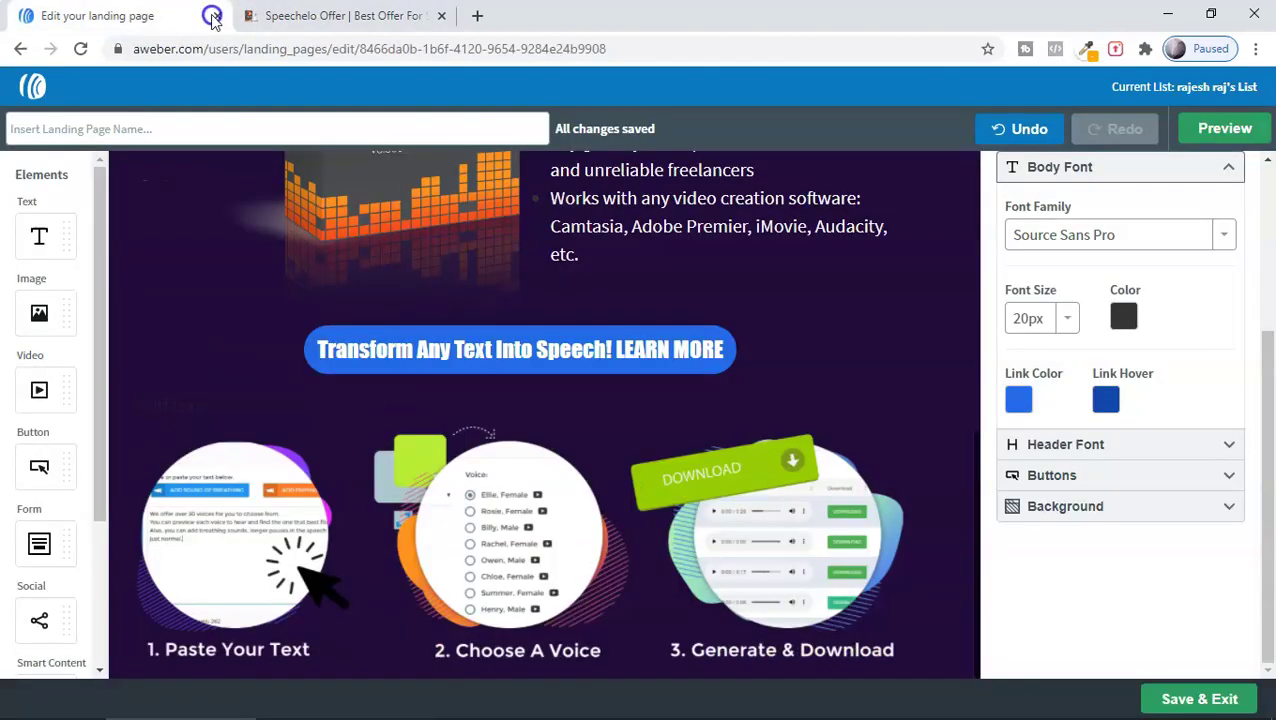
pyautogui.click(727, 352)
pyautogui.scroll(2, 1066, 325)
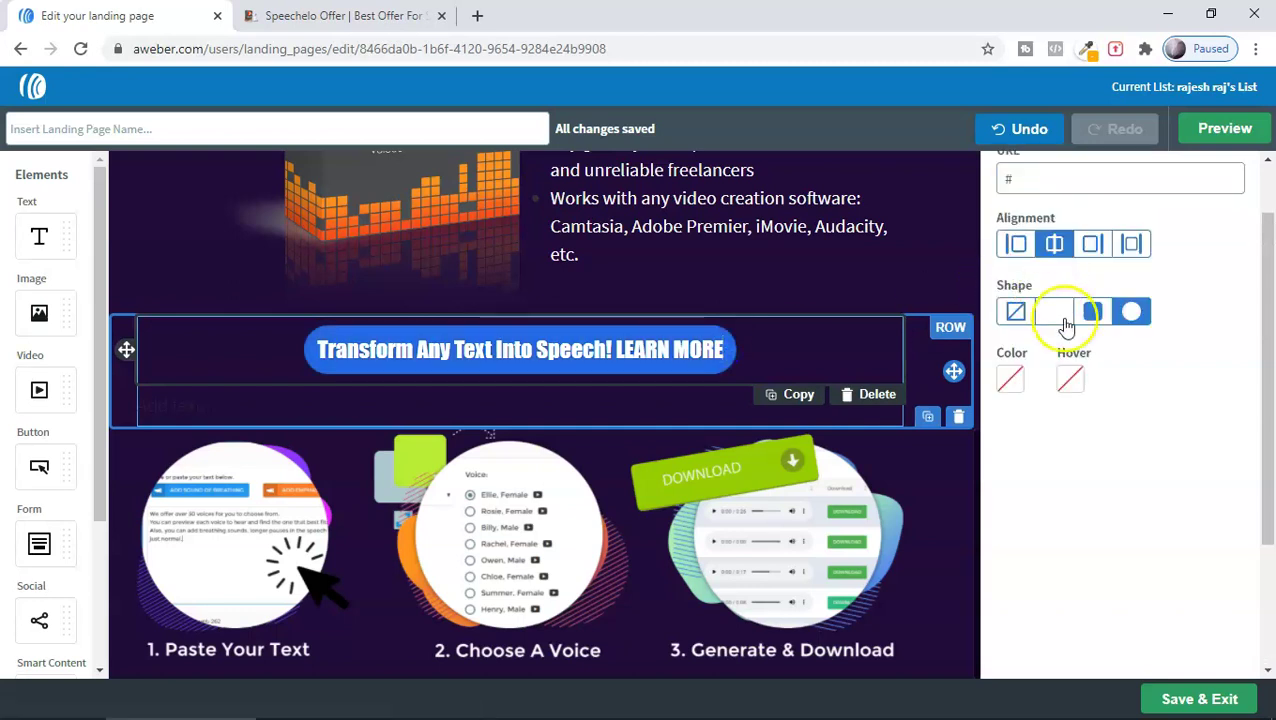
pyautogui.click(1012, 381)
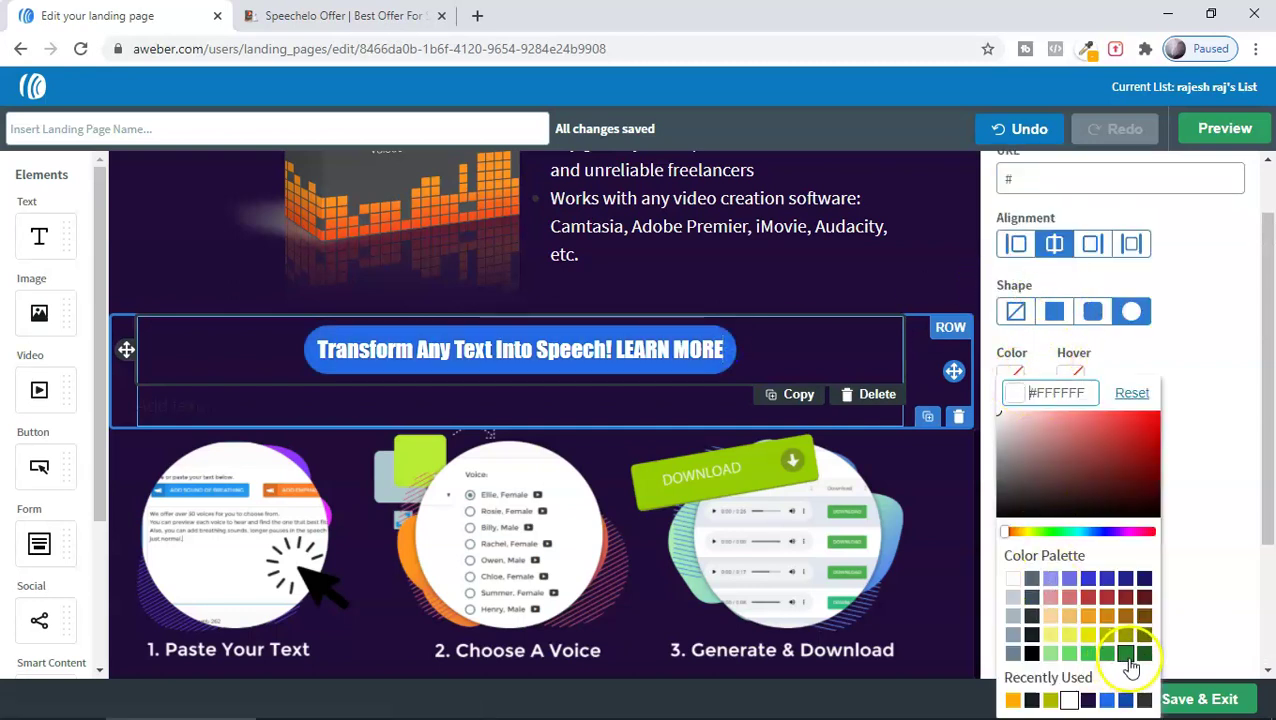
pyautogui.click(1013, 701)
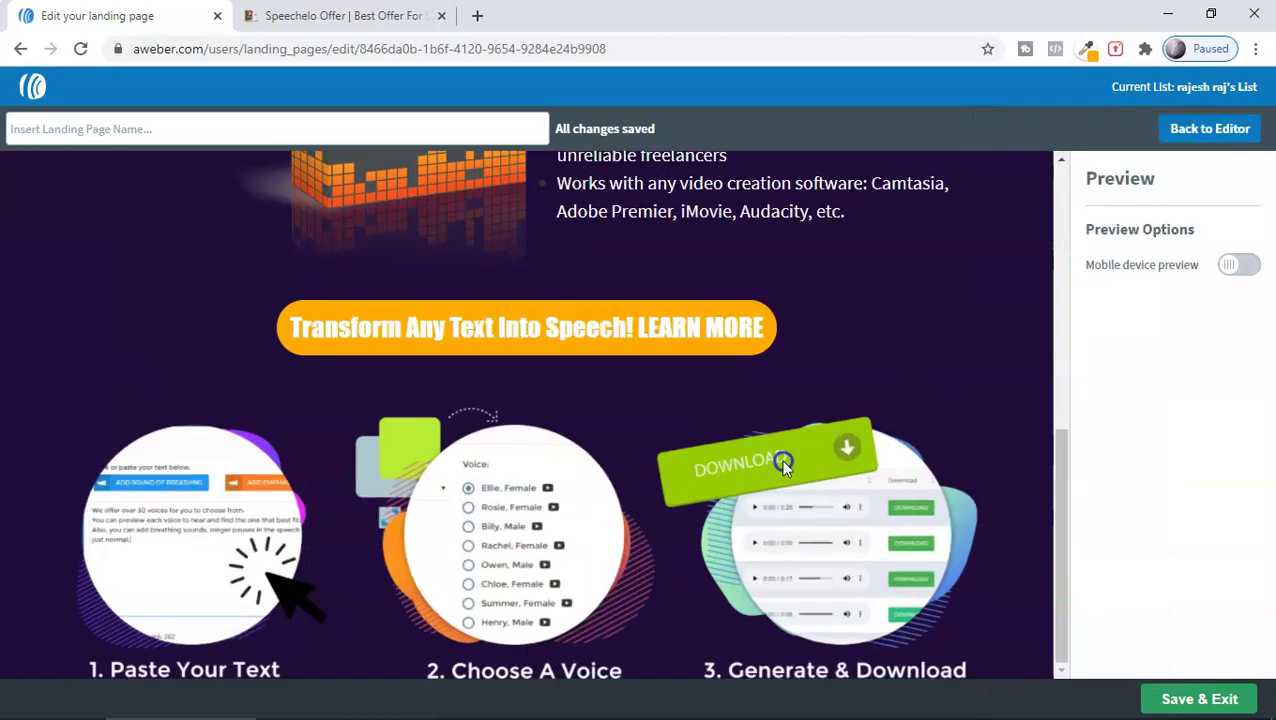
pyautogui.scroll(6, 860, 480)
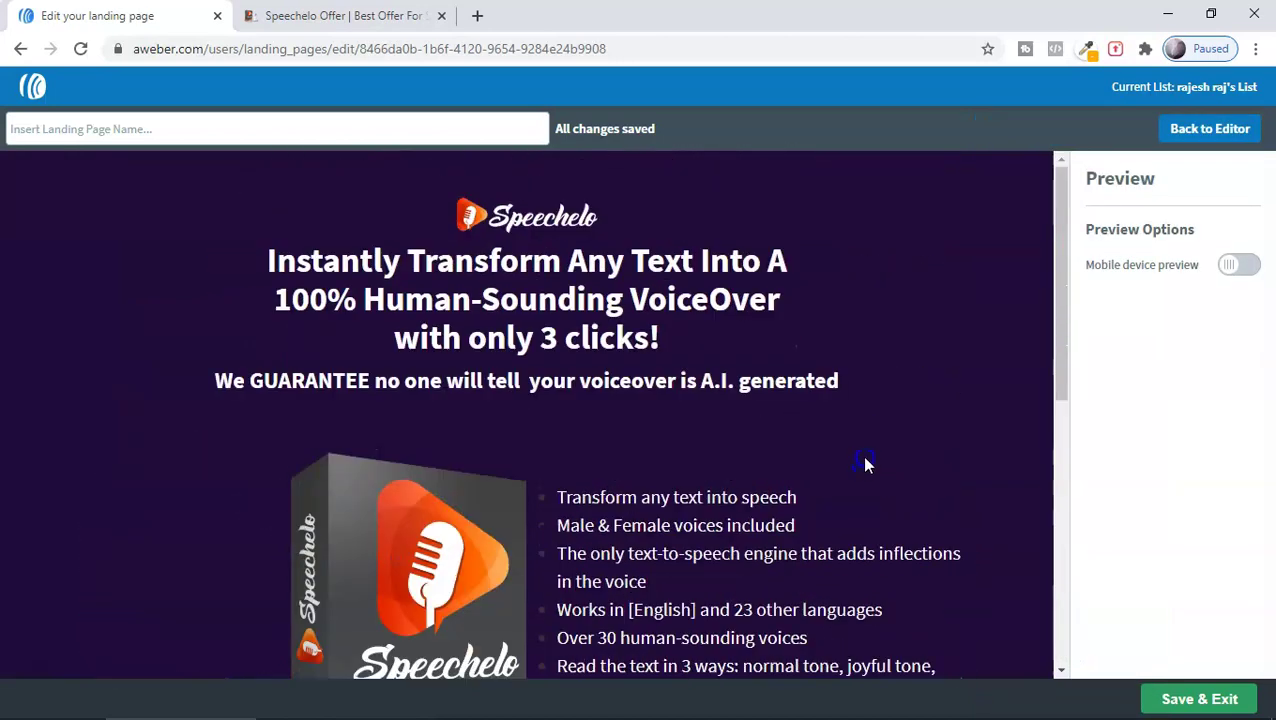
pyautogui.click(1205, 150)
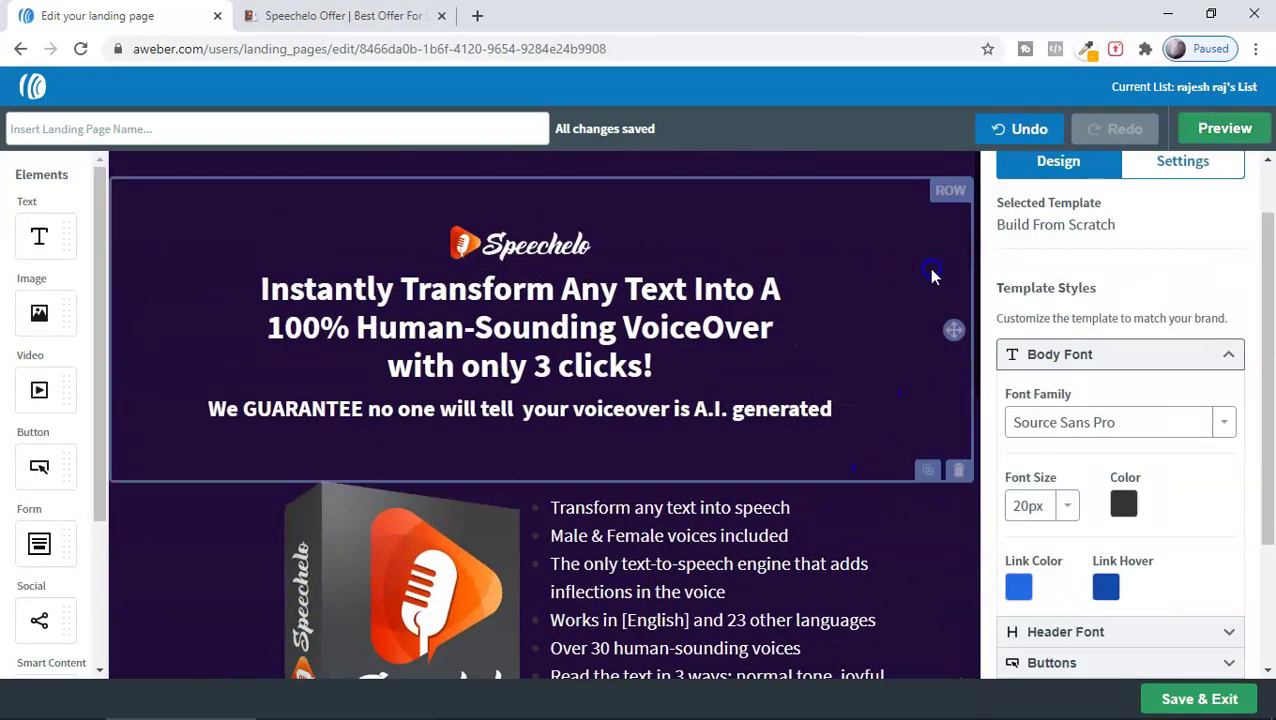
# Examine the customer testimonials section on the Speechelo offer page, and return to the landing page editor.
pyautogui.scroll(-6, 850, 400)
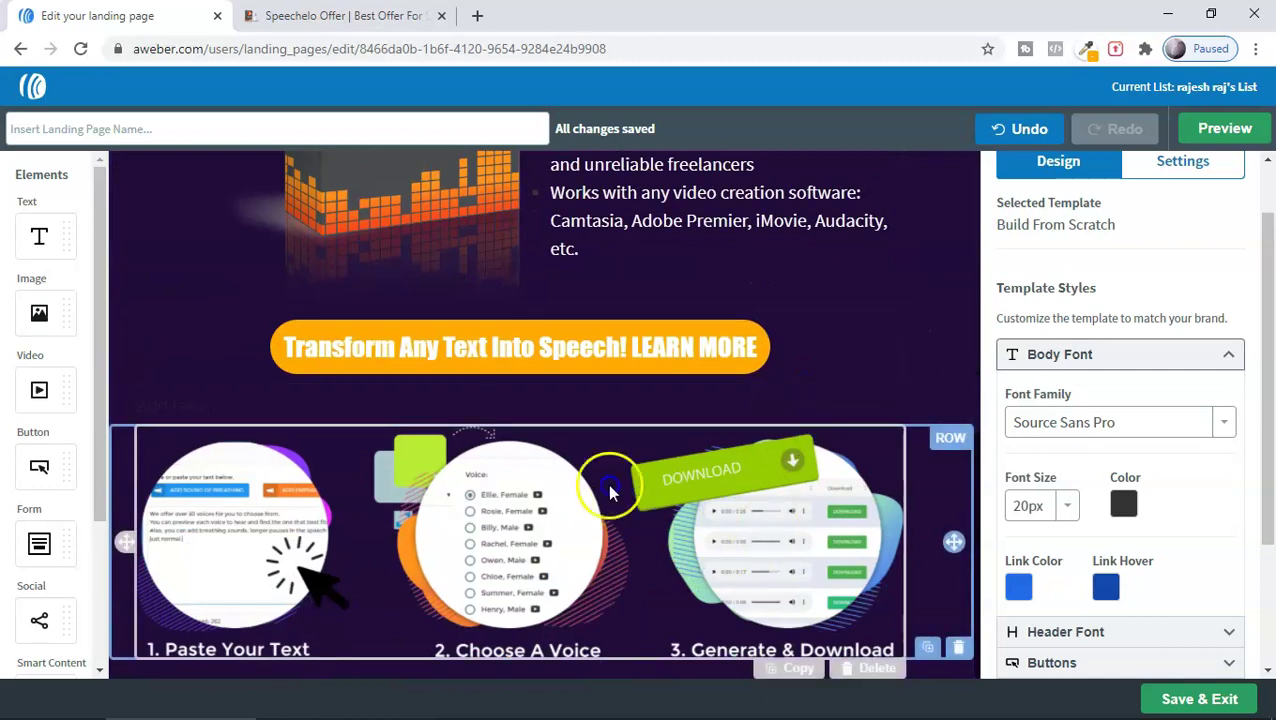
pyautogui.click(310, 15)
pyautogui.scroll(-8, 580, 445)
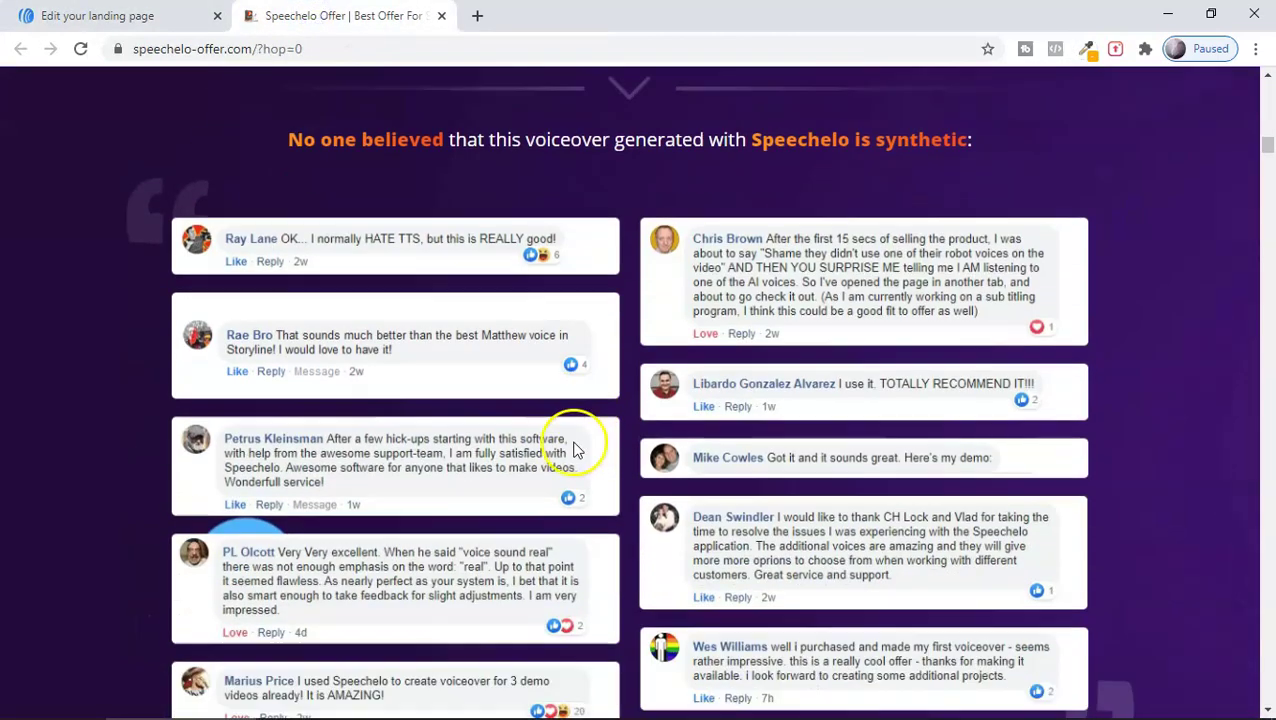
pyautogui.scroll(4, 668, 438)
pyautogui.hotkey('ctrl', 'shift', 'Tab')
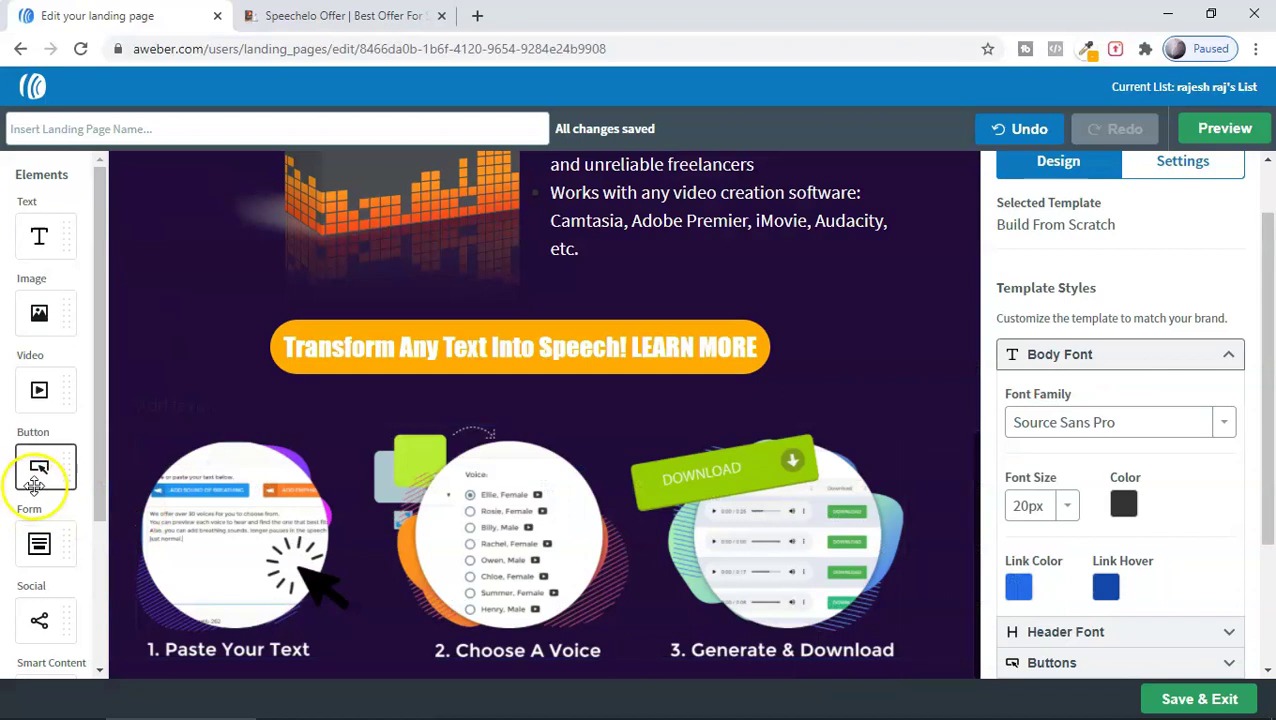
# Add a new row below the three-step image and place an Image element in it.
pyautogui.scroll(-2, 45, 600)
pyautogui.moveTo(45, 640); pyautogui.dragTo(330, 662)
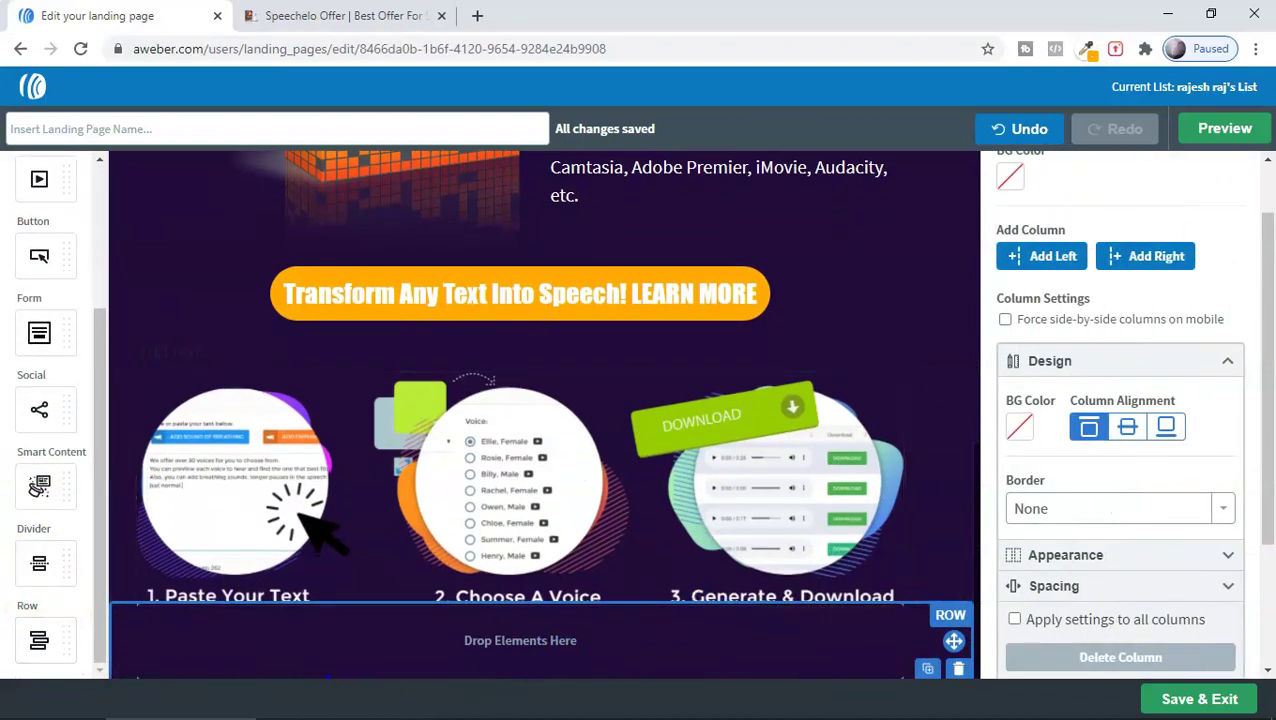
pyautogui.scroll(3, 45, 272)
pyautogui.moveTo(58, 290); pyautogui.dragTo(590, 650)
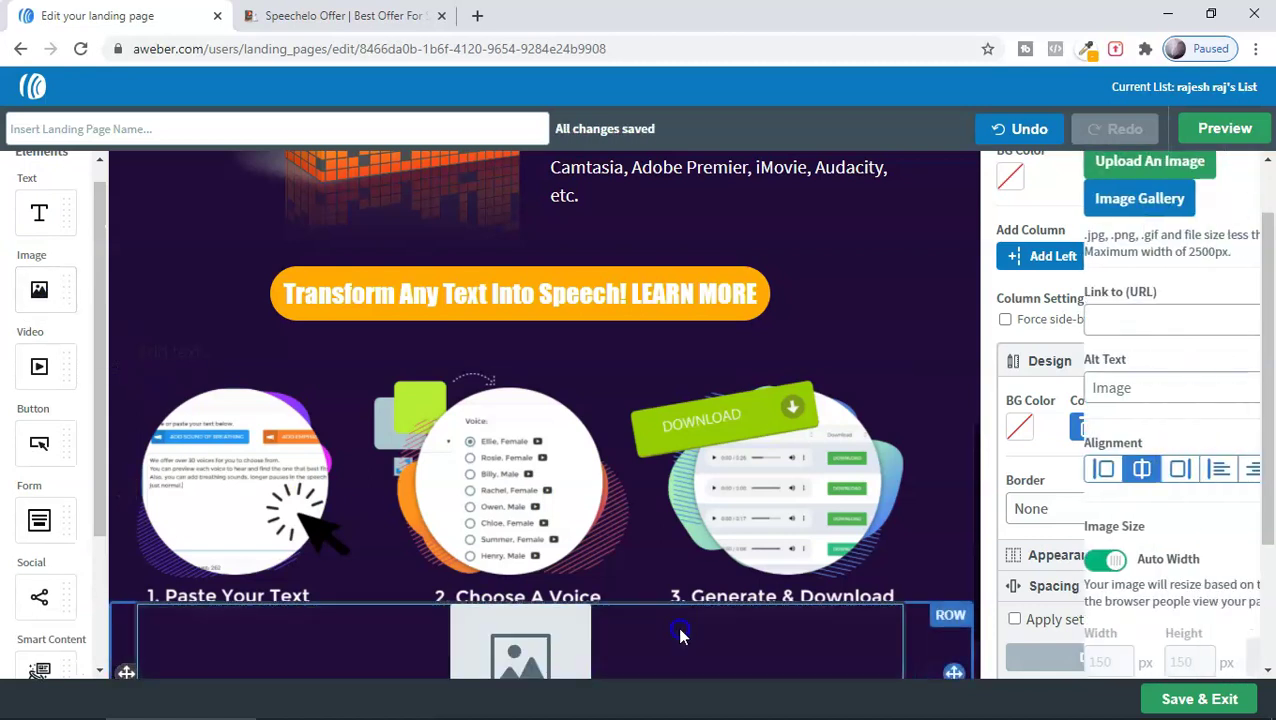
# Upload the file testimonial from Downloads into the empty Image element and set its display to Original.
pyautogui.click(1100, 163)
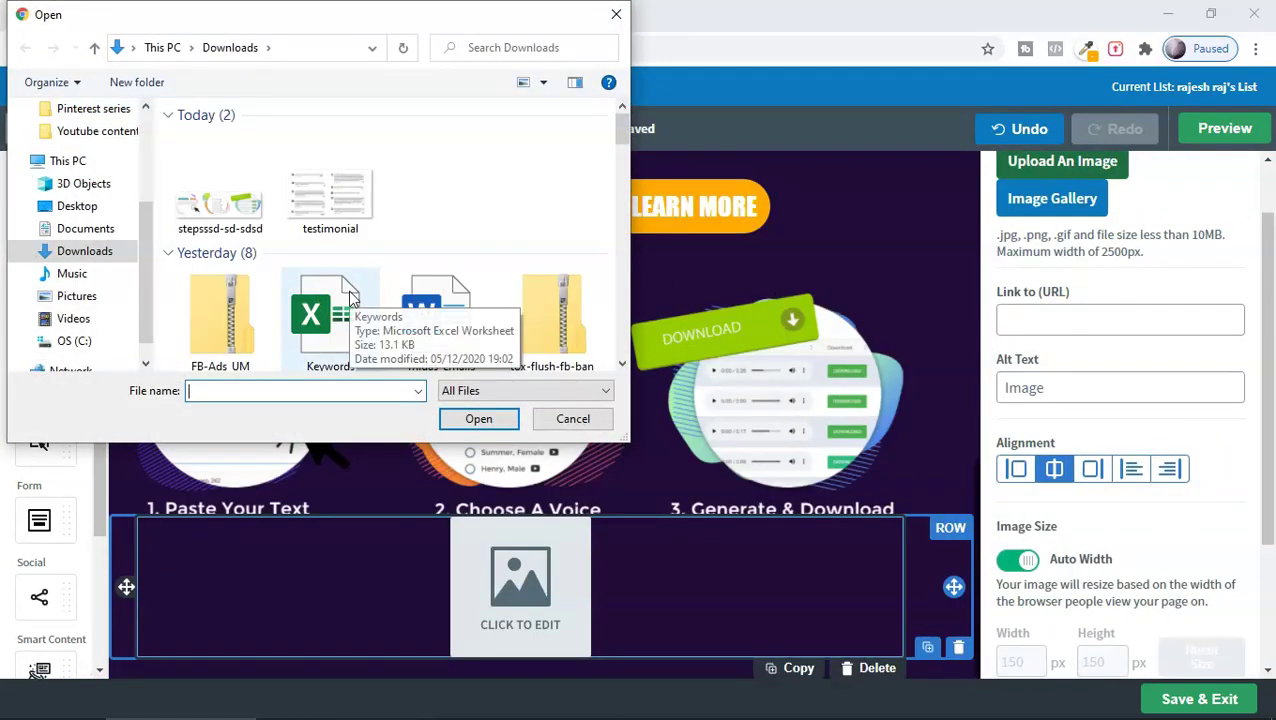
pyautogui.click(330, 205)
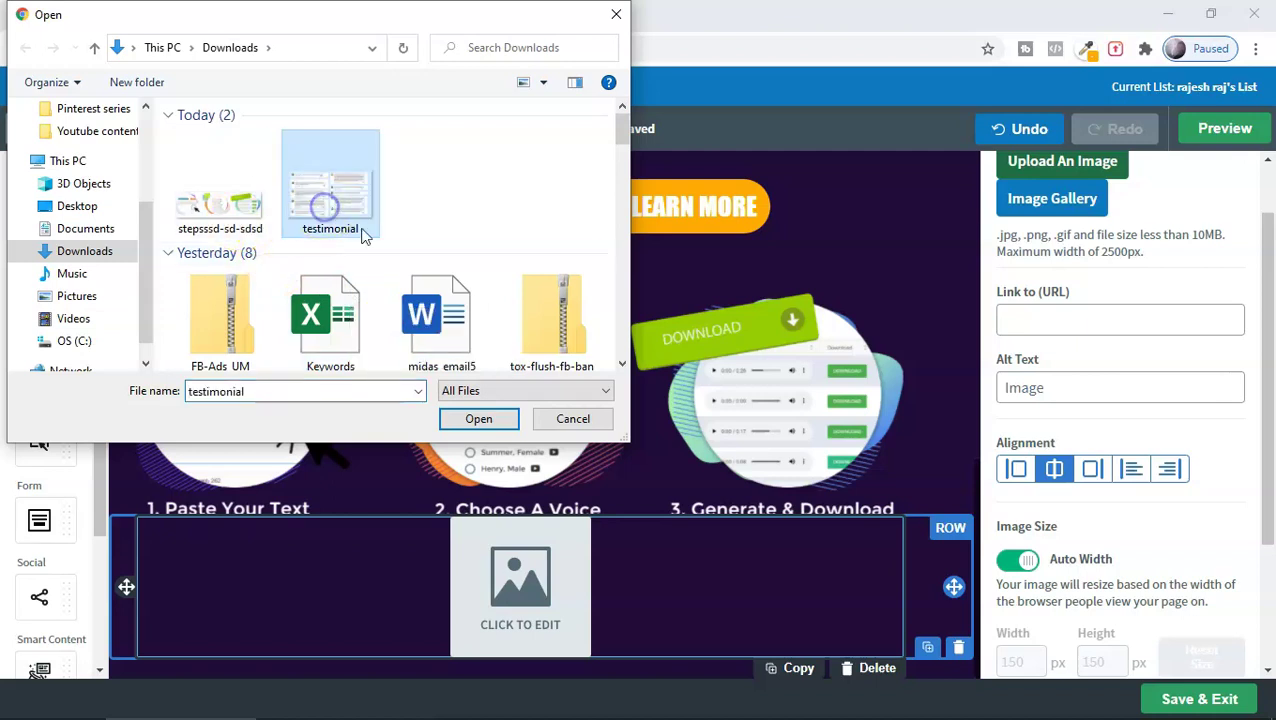
pyautogui.click(478, 419)
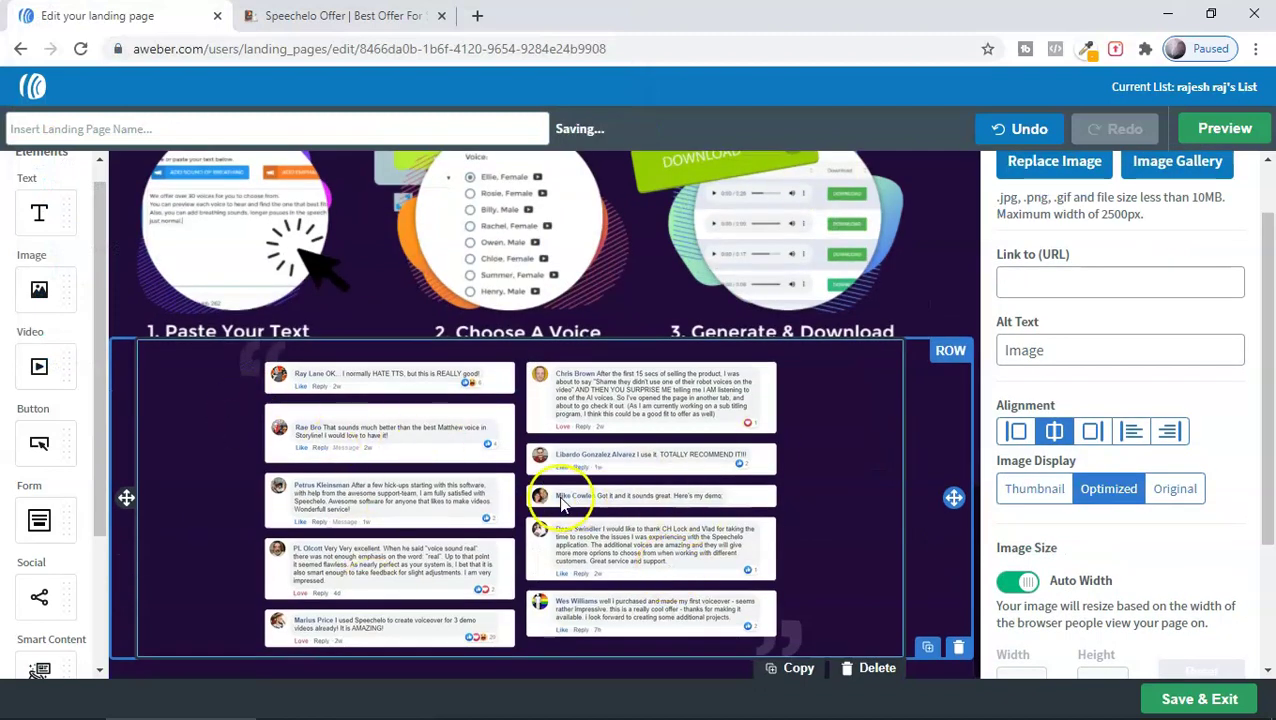
pyautogui.click(1186, 494)
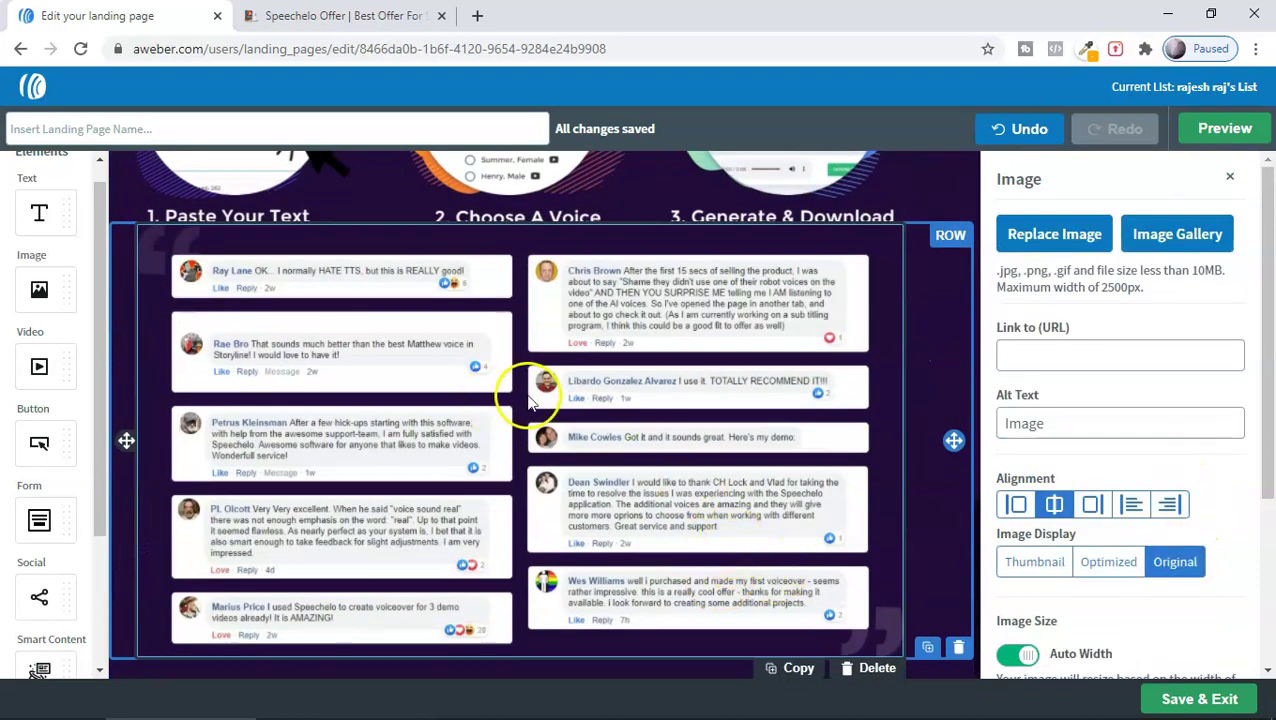
# Insert an empty Text element as a spacer above the testimonial image, and check the spacing in the desktop preview.
pyautogui.moveTo(48, 208); pyautogui.dragTo(456, 224)
pyautogui.click(1226, 130)
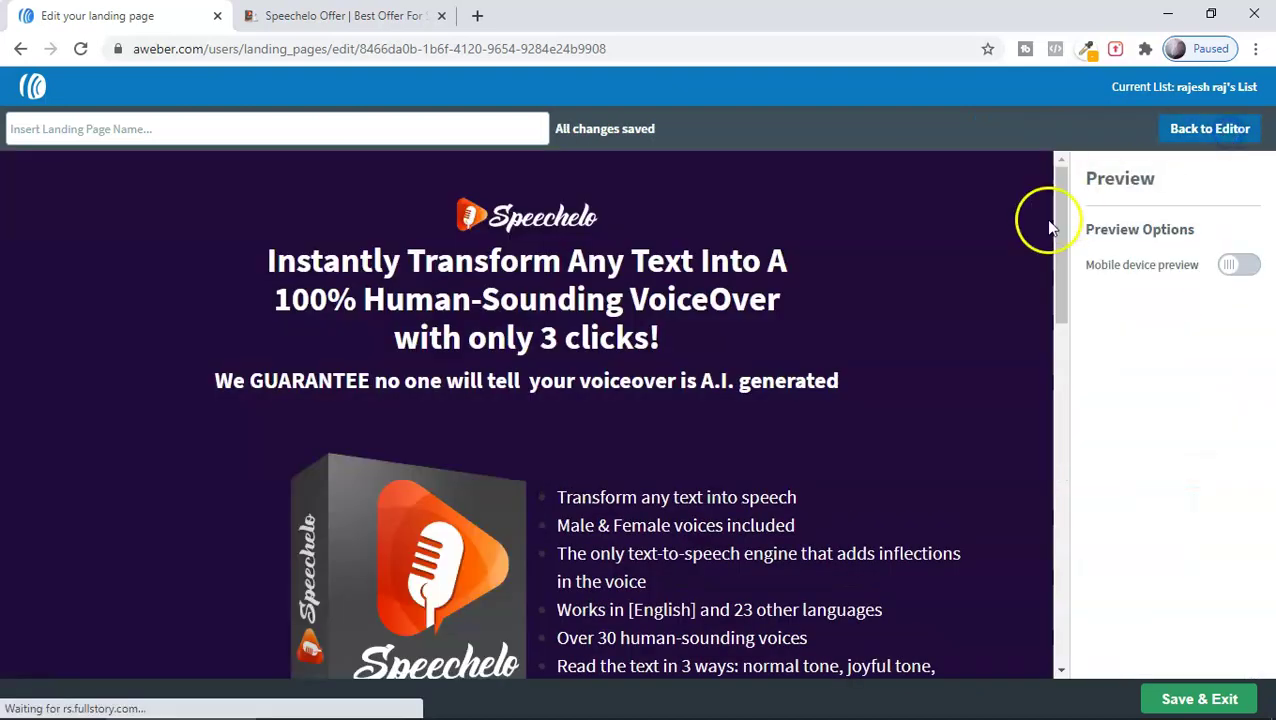
pyautogui.scroll(-8, 903, 291)
pyautogui.scroll(1, 791, 417)
pyautogui.scroll(6, 791, 417)
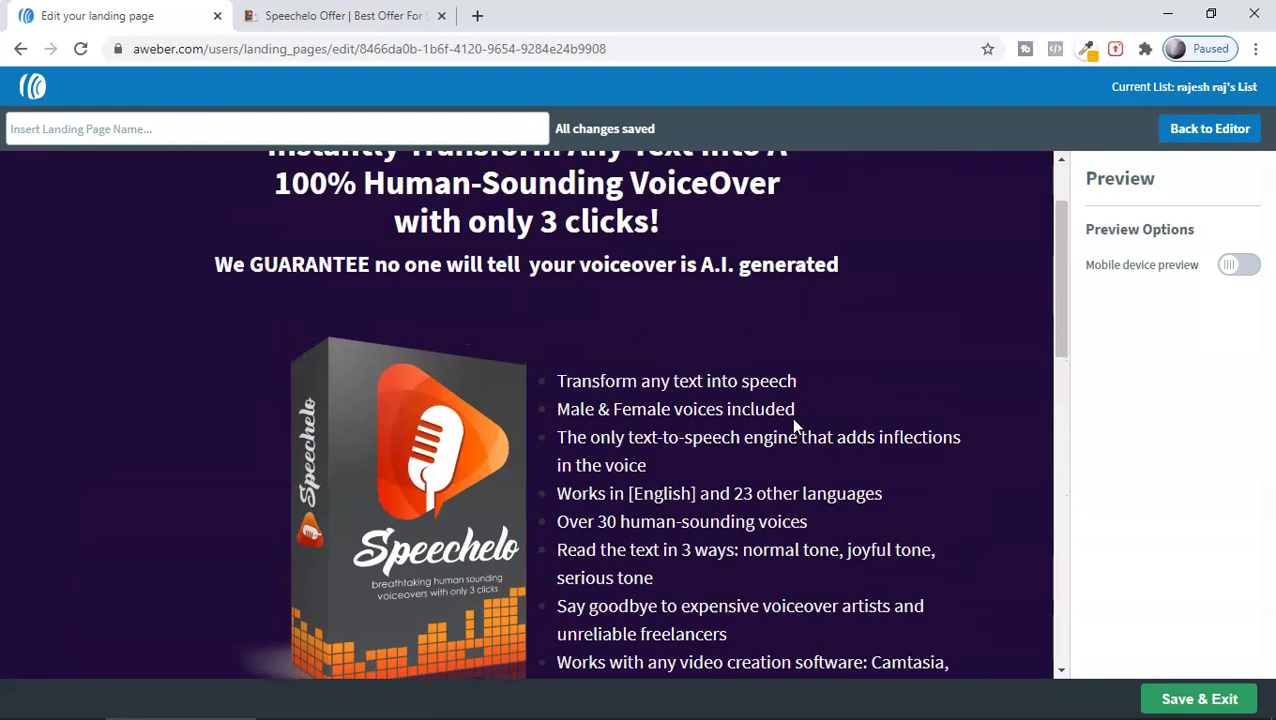
pyautogui.scroll(-10, 775, 360)
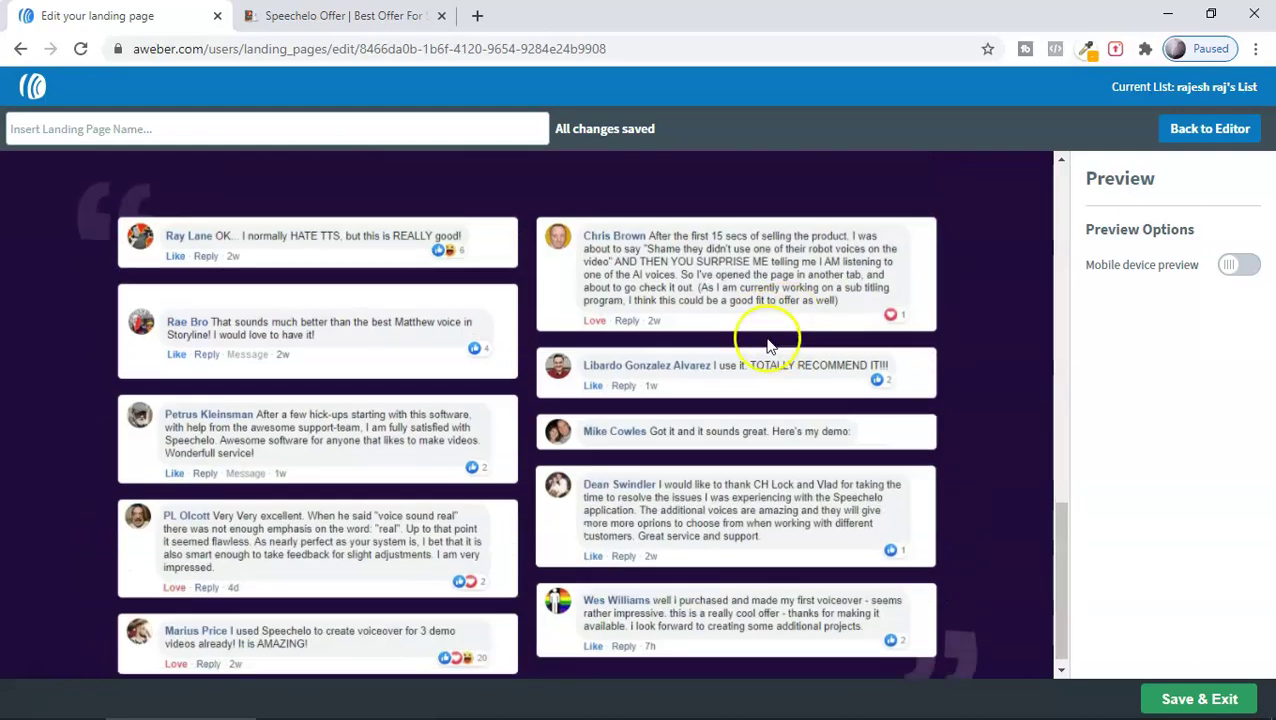
pyautogui.scroll(7, 650, 370)
pyautogui.scroll(2, 650, 375)
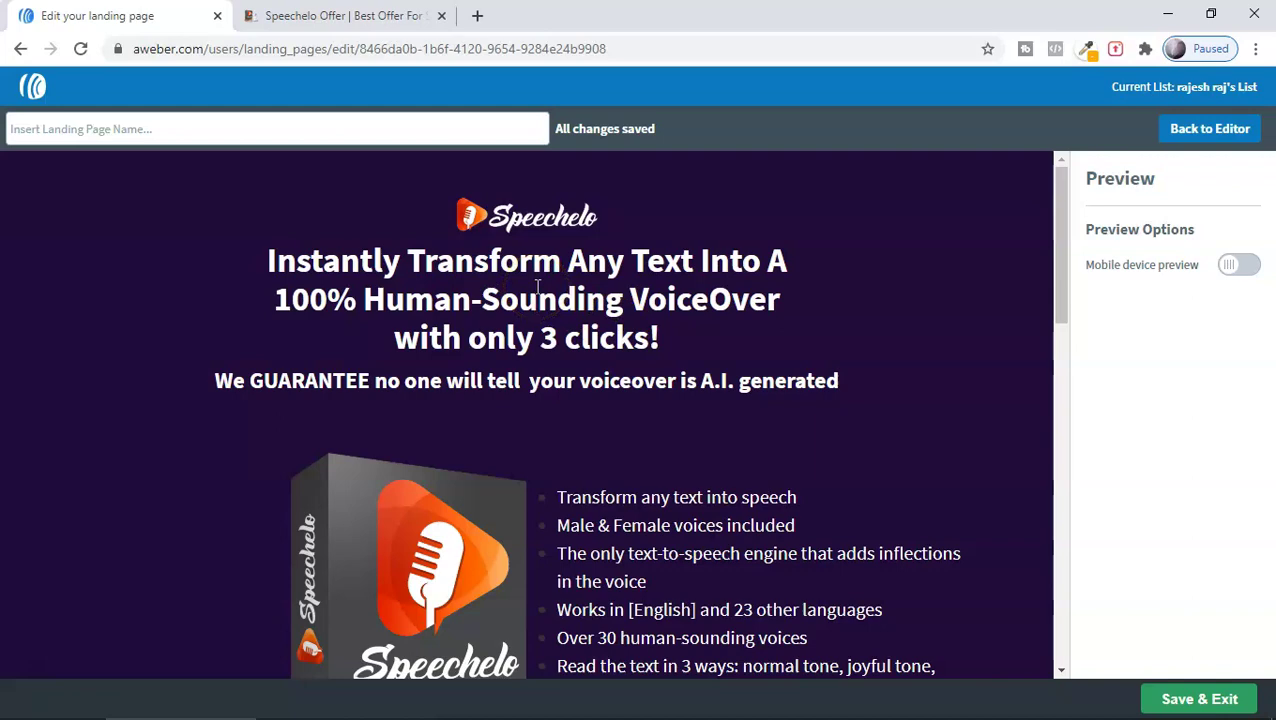
# Review the page from the headline to the testimonials in the desktop preview, and return to the editor.
pyautogui.scroll(-3, 580, 320)
pyautogui.scroll(2, 637, 262)
pyautogui.scroll(-2, 632, 307)
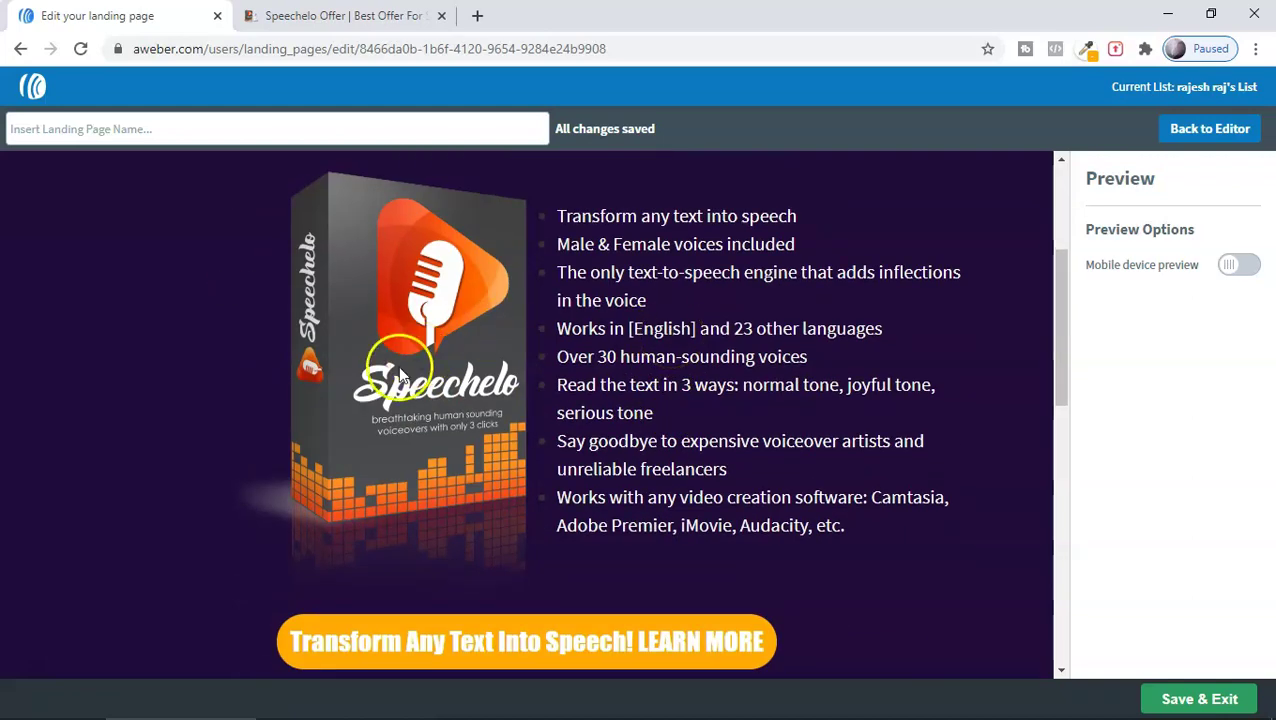
pyautogui.scroll(-5, 400, 375)
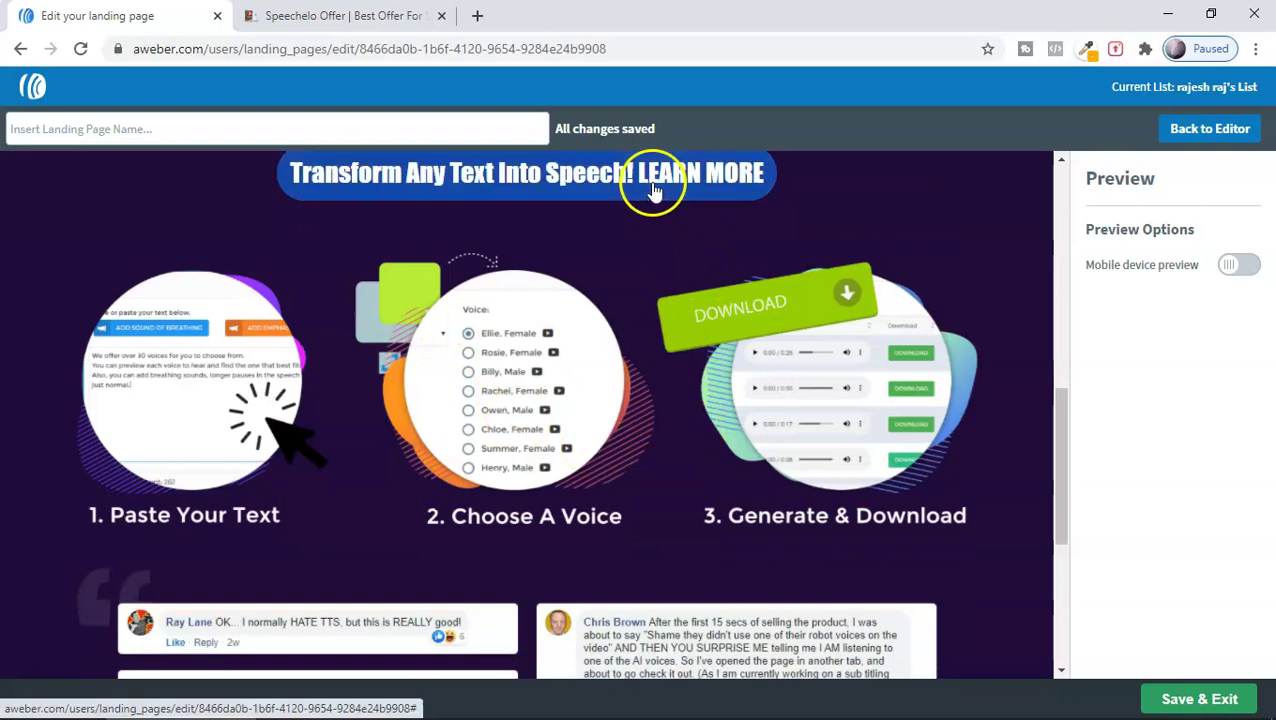
pyautogui.scroll(-4, 630, 330)
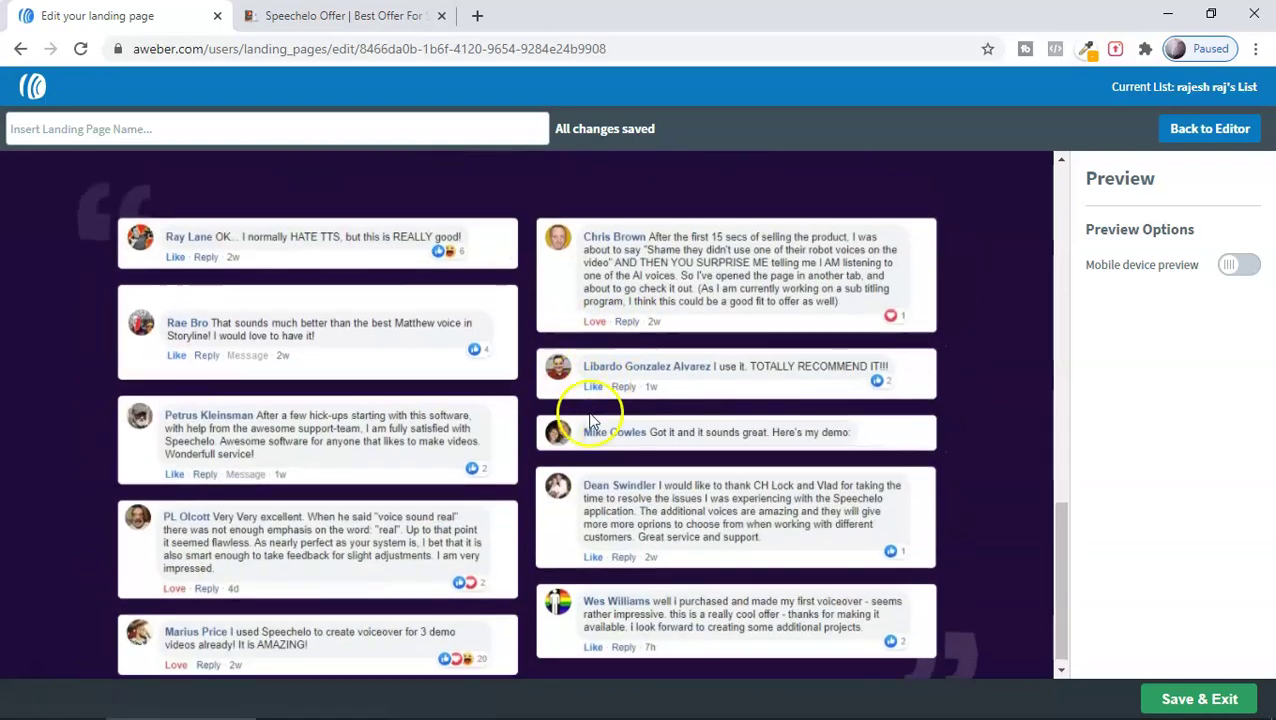
pyautogui.scroll(4, 401, 340)
pyautogui.scroll(-3, 401, 340)
pyautogui.click(1200, 130)
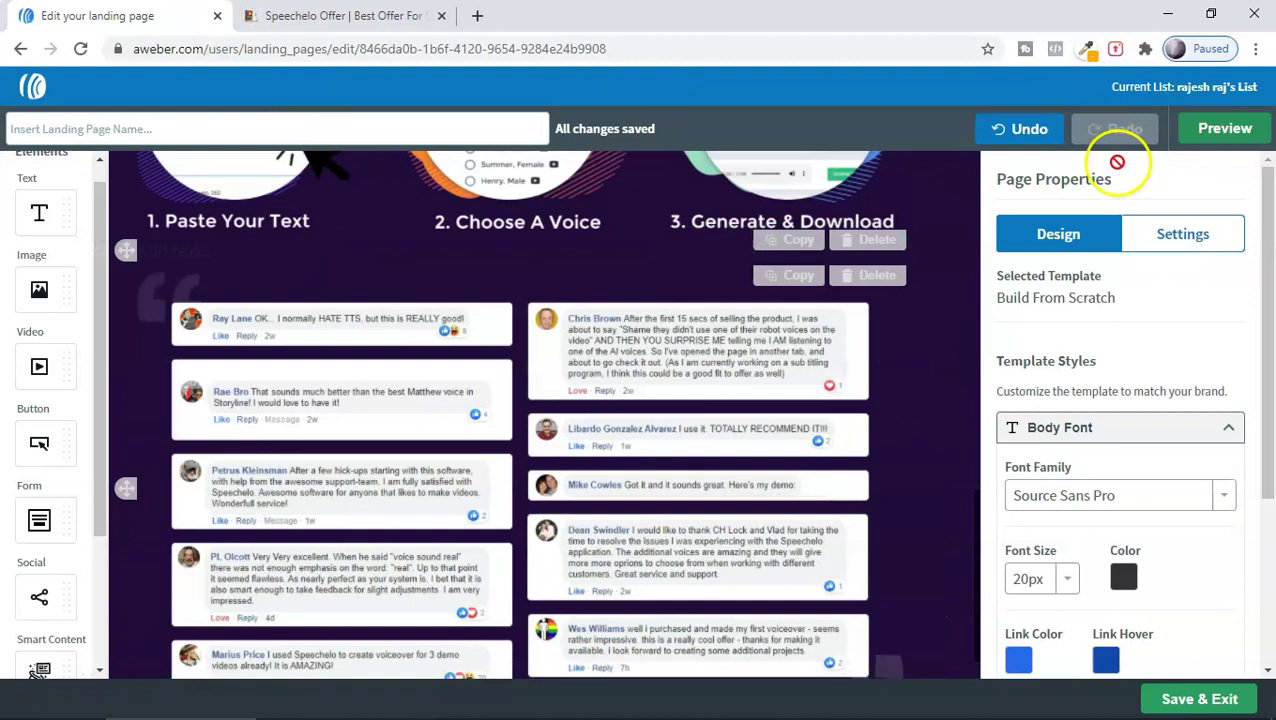
# Add a new row below the testimonial image and place a Button element in it.
pyautogui.scroll(-1, 676, 547)
pyautogui.scroll(-3, 40, 590)
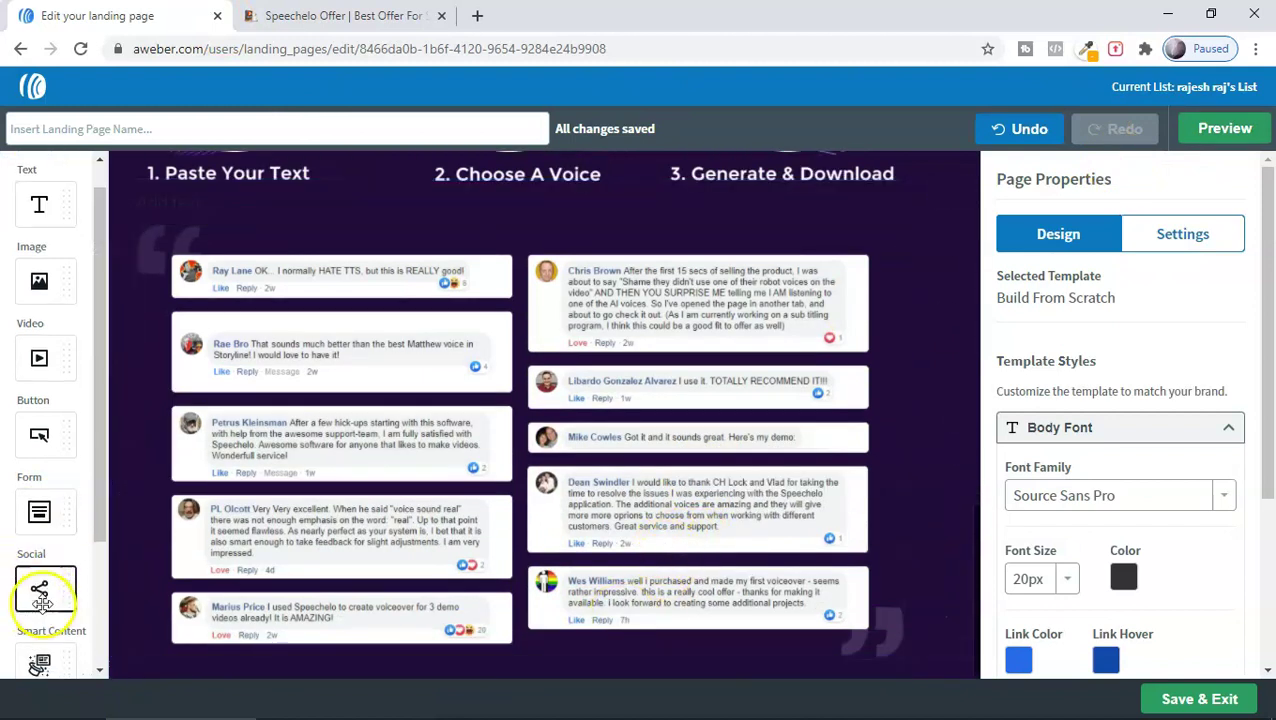
pyautogui.moveTo(42, 636); pyautogui.dragTo(574, 662)
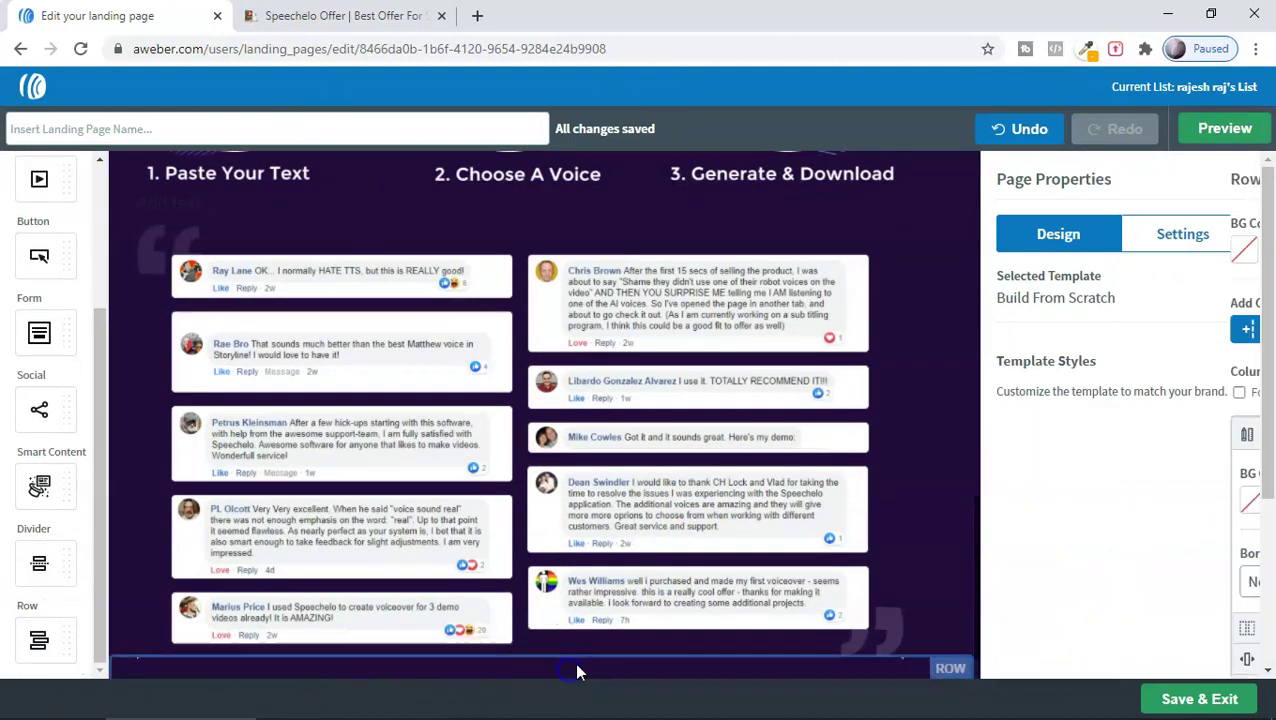
pyautogui.moveTo(42, 256); pyautogui.dragTo(596, 672)
# Replace the blue button's row with a duplicate of the orange call-to-action button, placed directly beneath the testimonial image.
pyautogui.scroll(5, 854, 484)
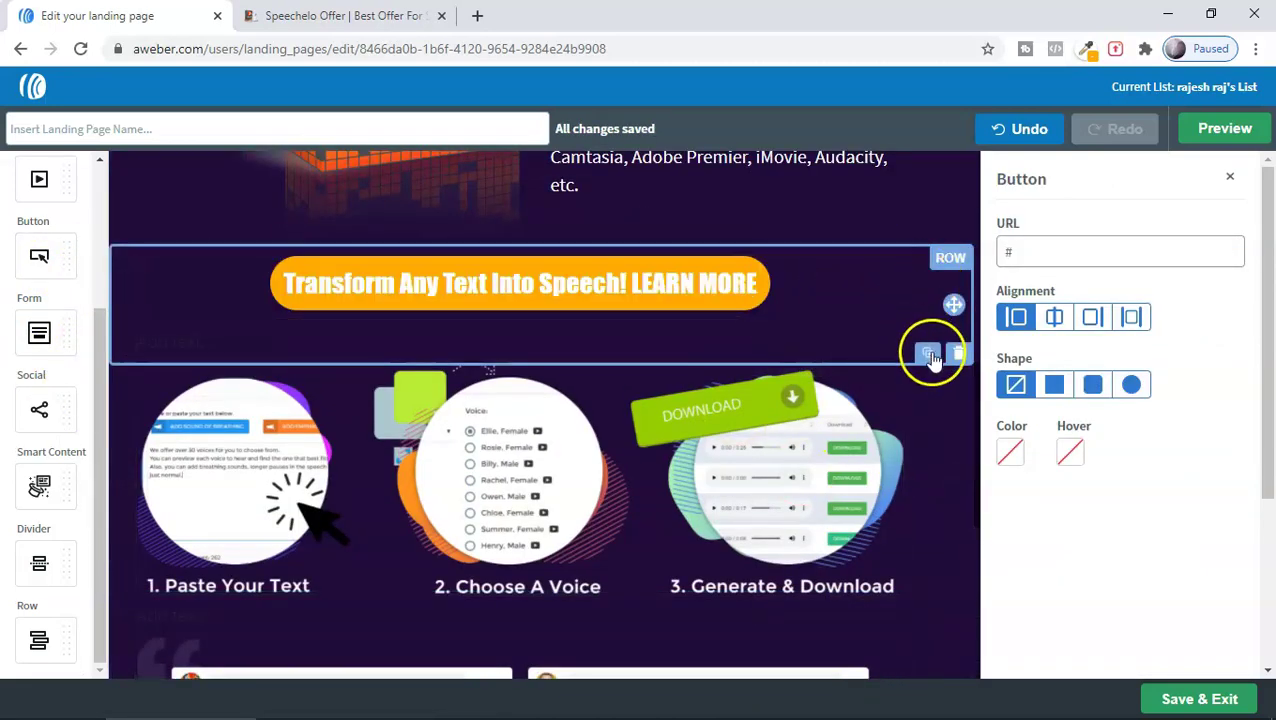
pyautogui.click(931, 358)
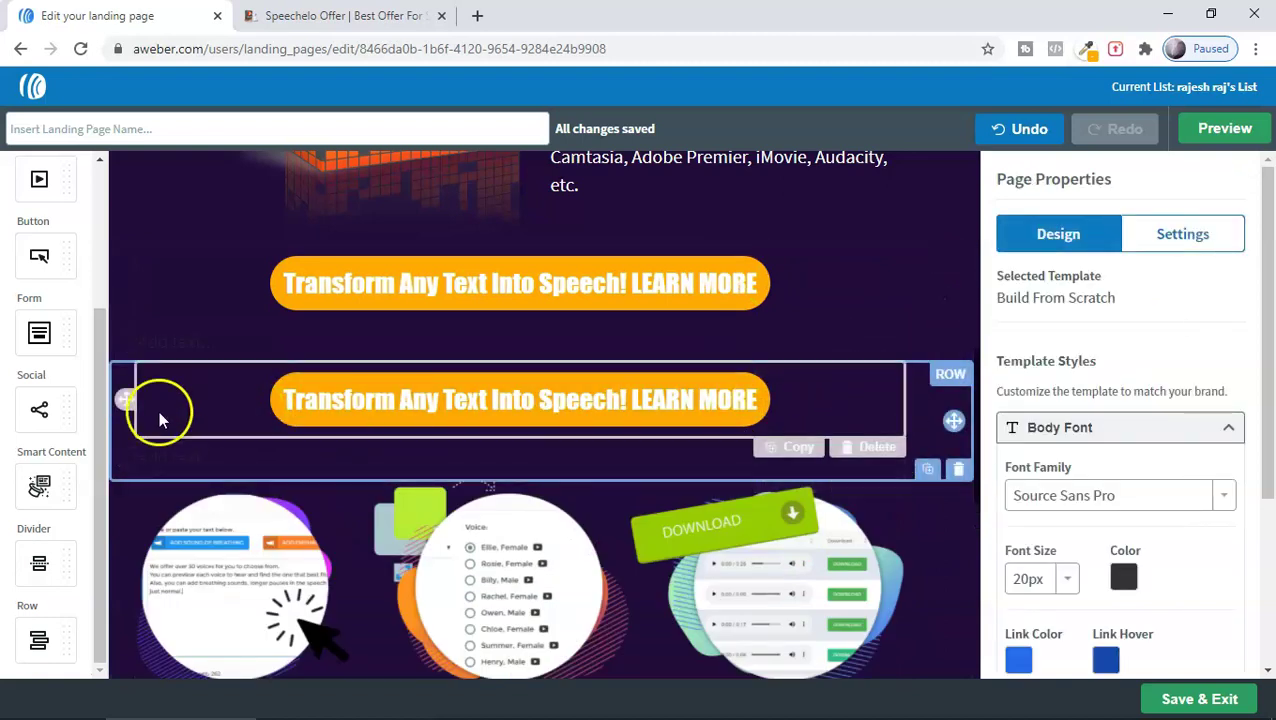
pyautogui.moveTo(134, 401); pyautogui.dragTo(960, 686)
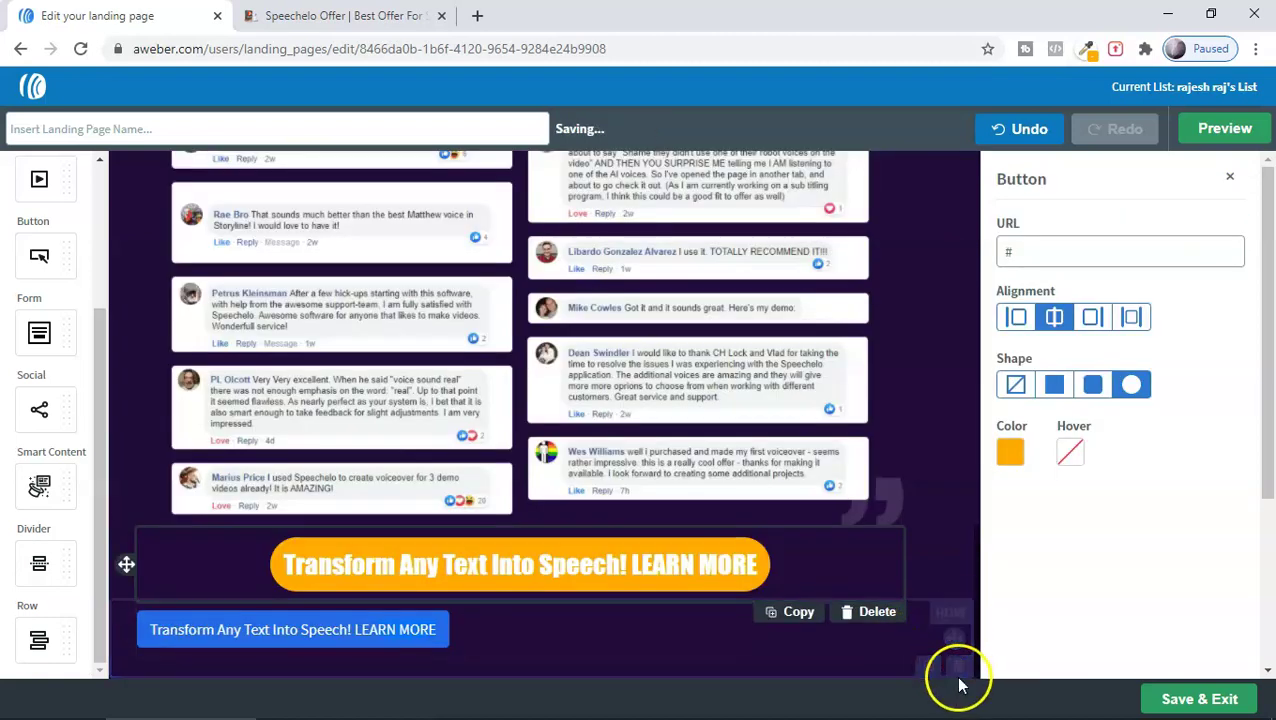
pyautogui.click(958, 664)
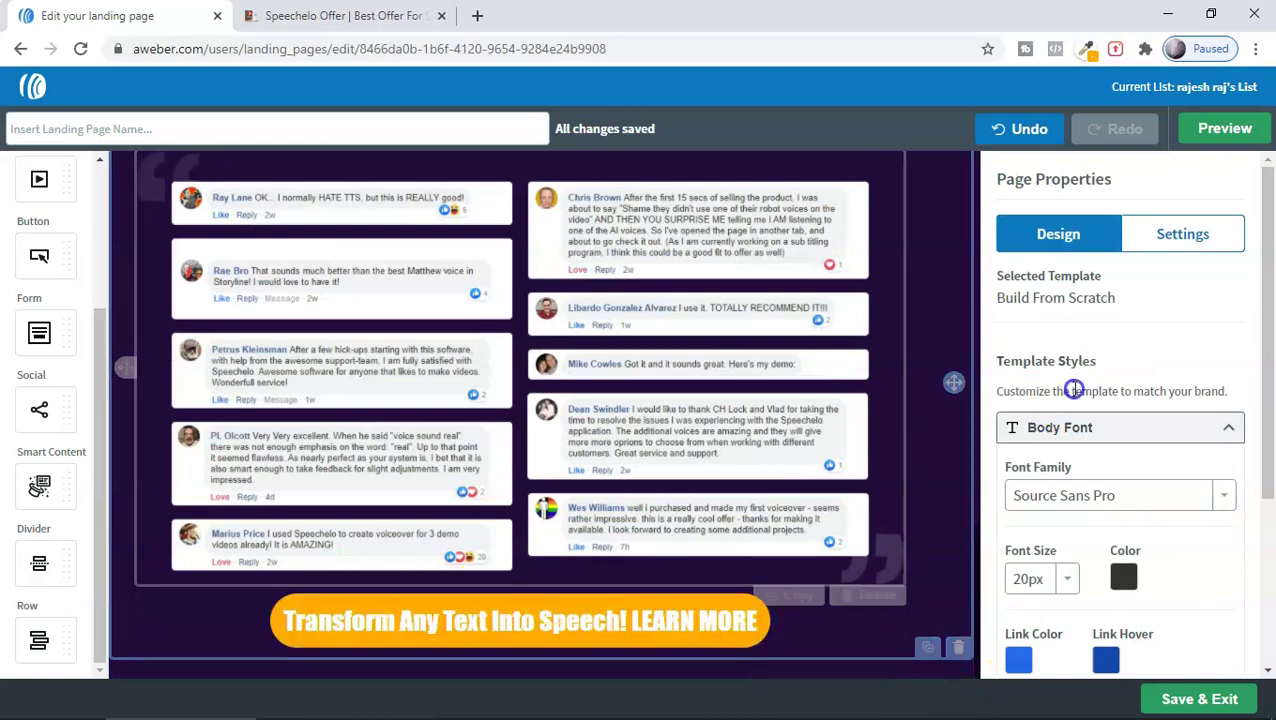
# Check the duplicated call-to-action button beneath the testimonials in the desktop preview, and return to the editor.
pyautogui.scroll(10, 931, 362)
pyautogui.click(1208, 128)
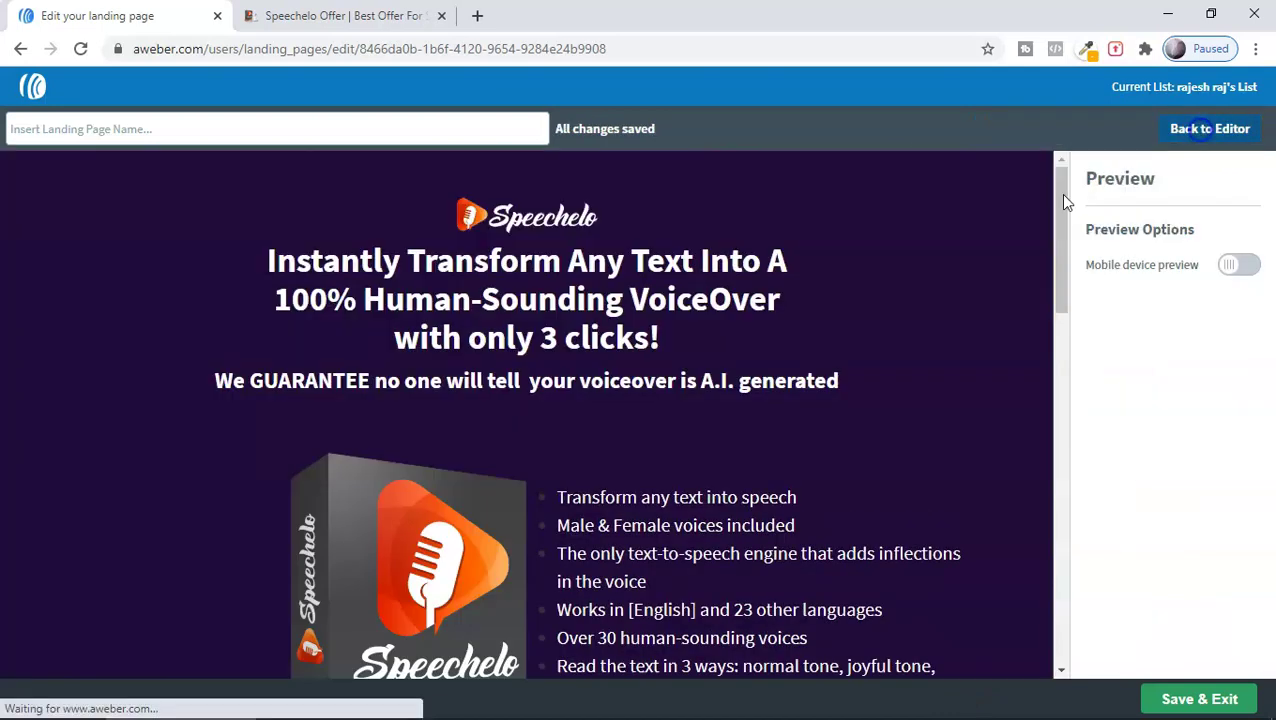
pyautogui.scroll(-15, 806, 364)
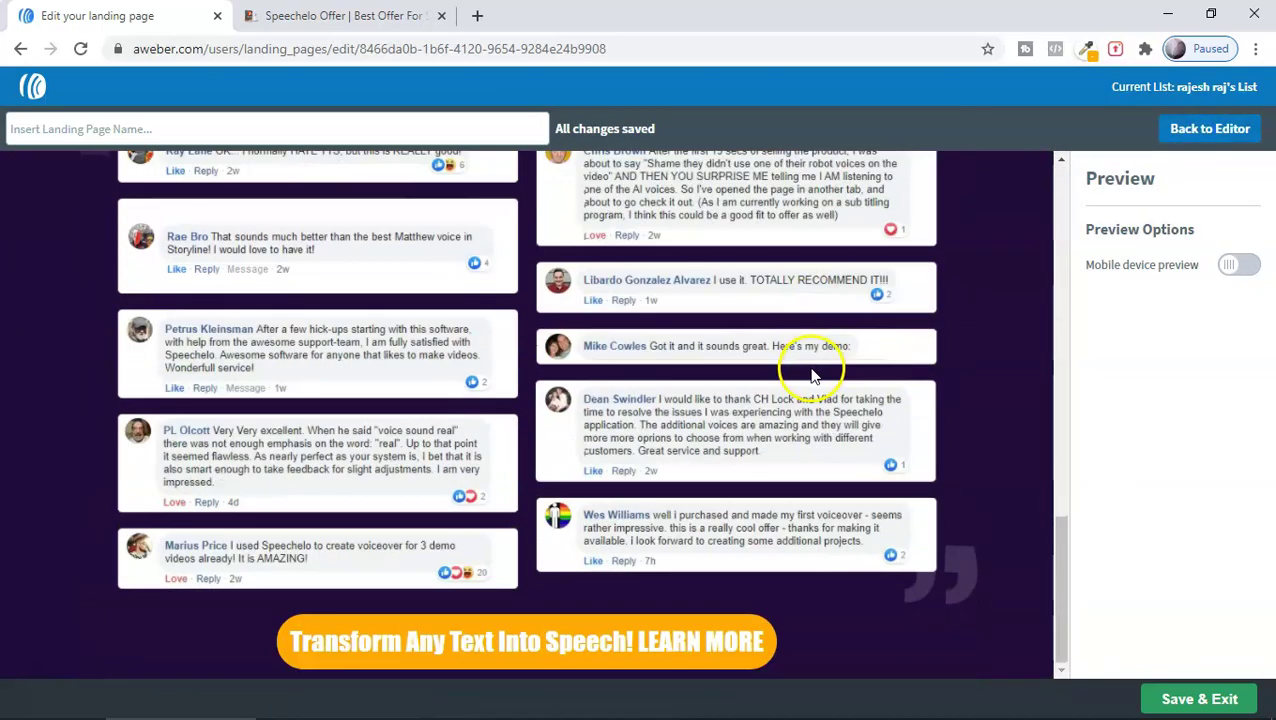
pyautogui.scroll(10, 727, 583)
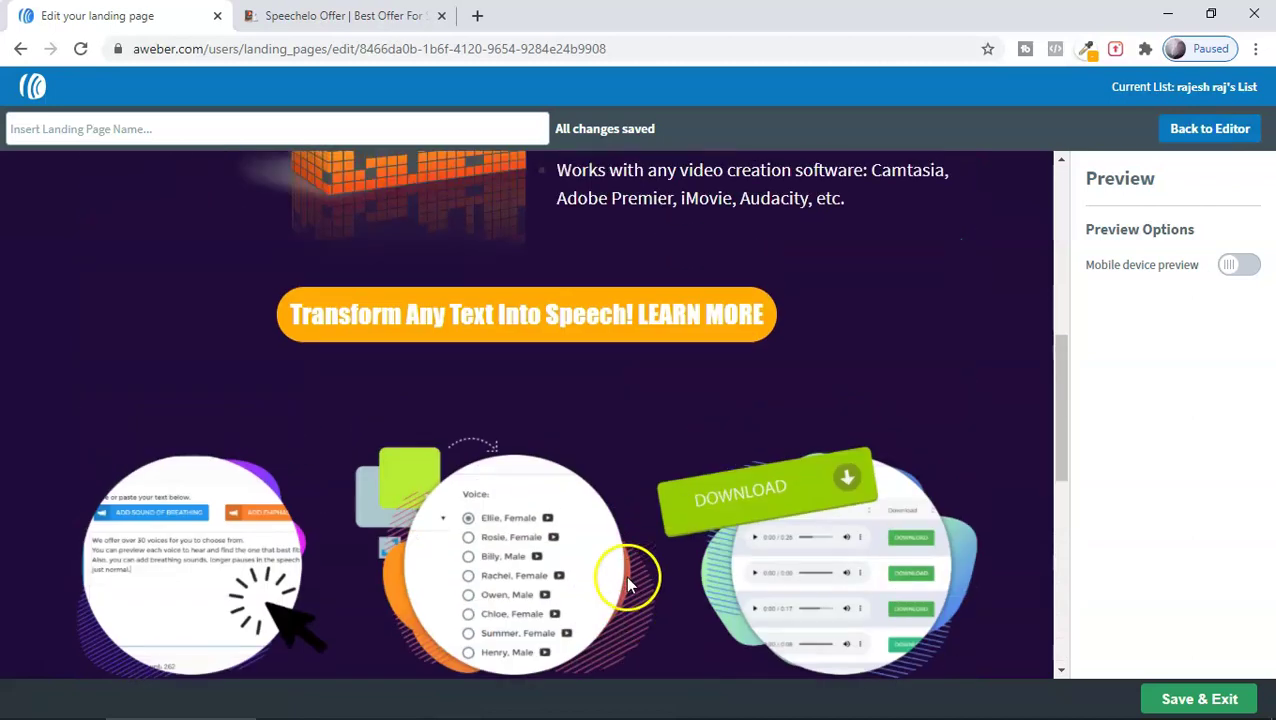
pyautogui.click(1238, 126)
# Insert an empty Text element as a spacer between the testimonial image and the lower orange call-to-action button.
pyautogui.scroll(-5, 846, 407)
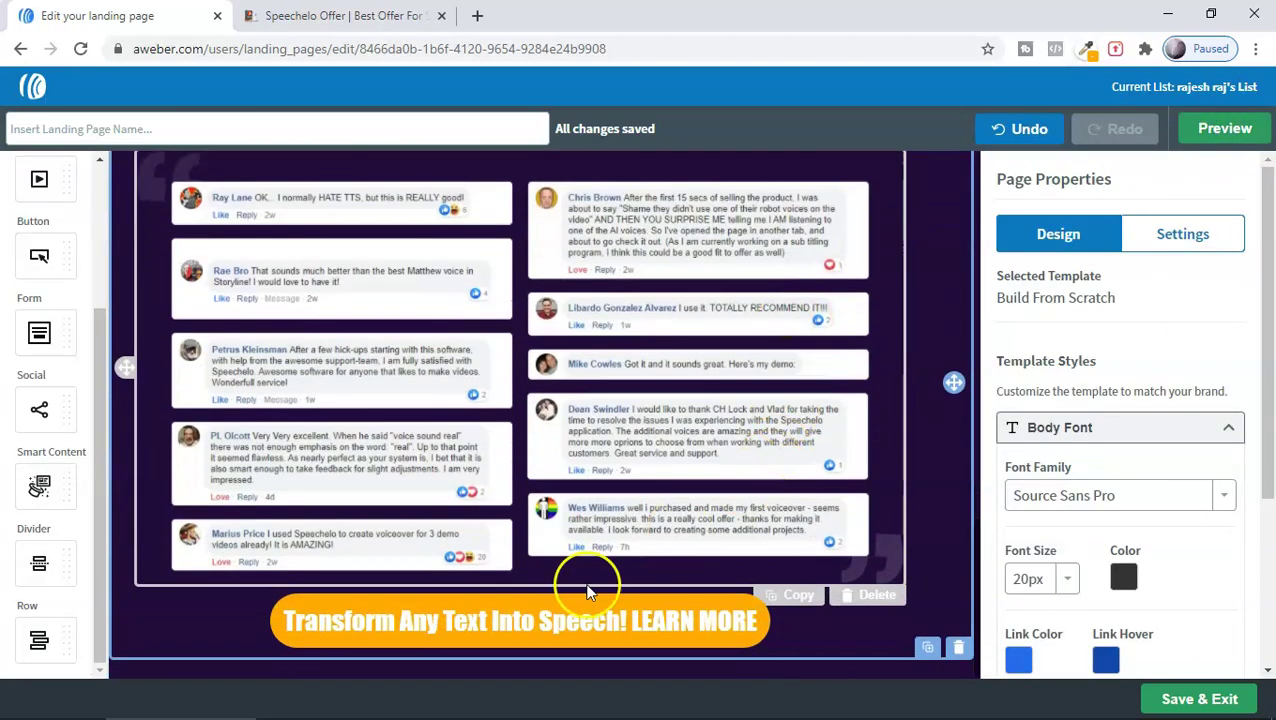
pyautogui.scroll(3, 42, 200)
pyautogui.moveTo(40, 245); pyautogui.dragTo(560, 592)
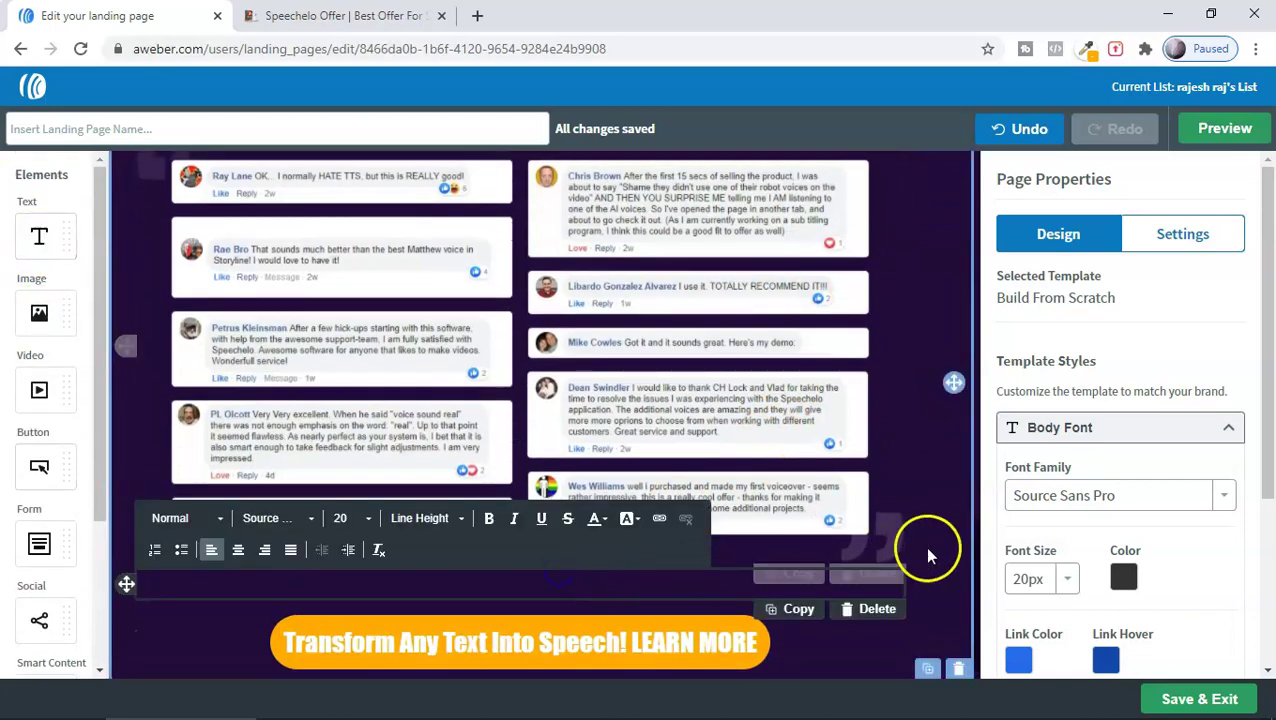
# Remove one of the empty Text spacers between the upper orange button and the three-step graphic.
pyautogui.scroll(7, 925, 470)
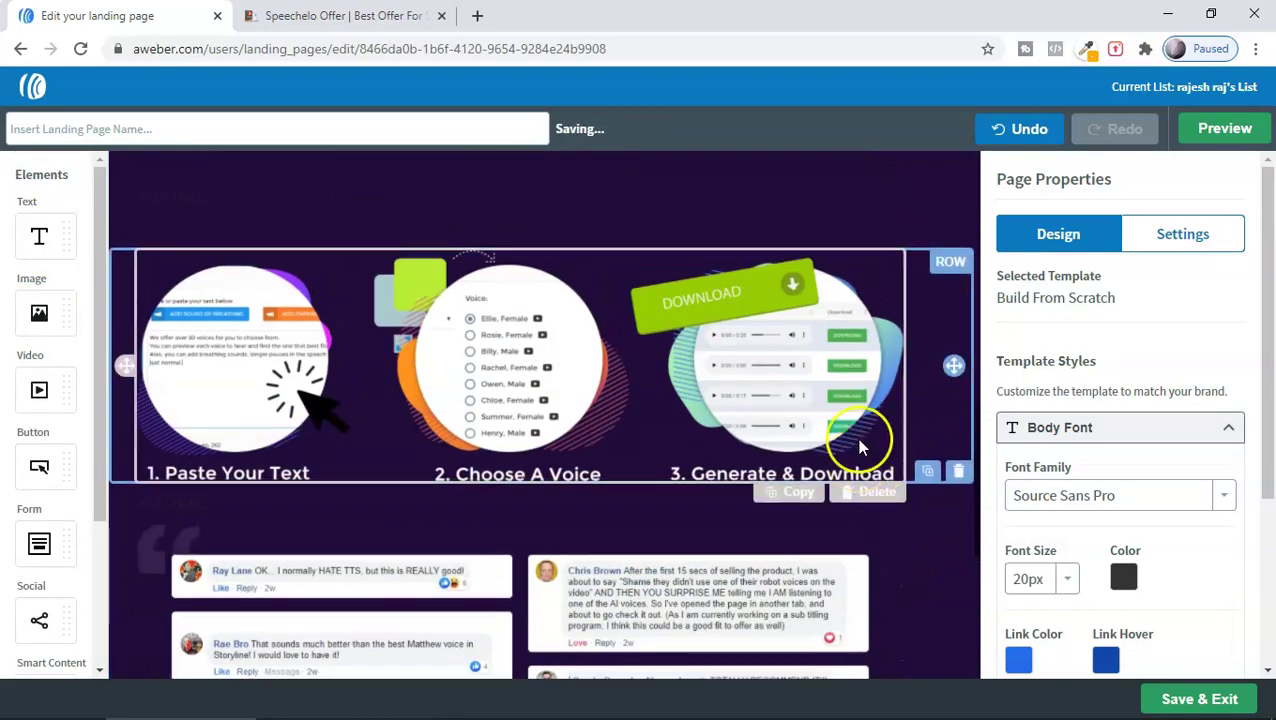
pyautogui.scroll(1, 848, 450)
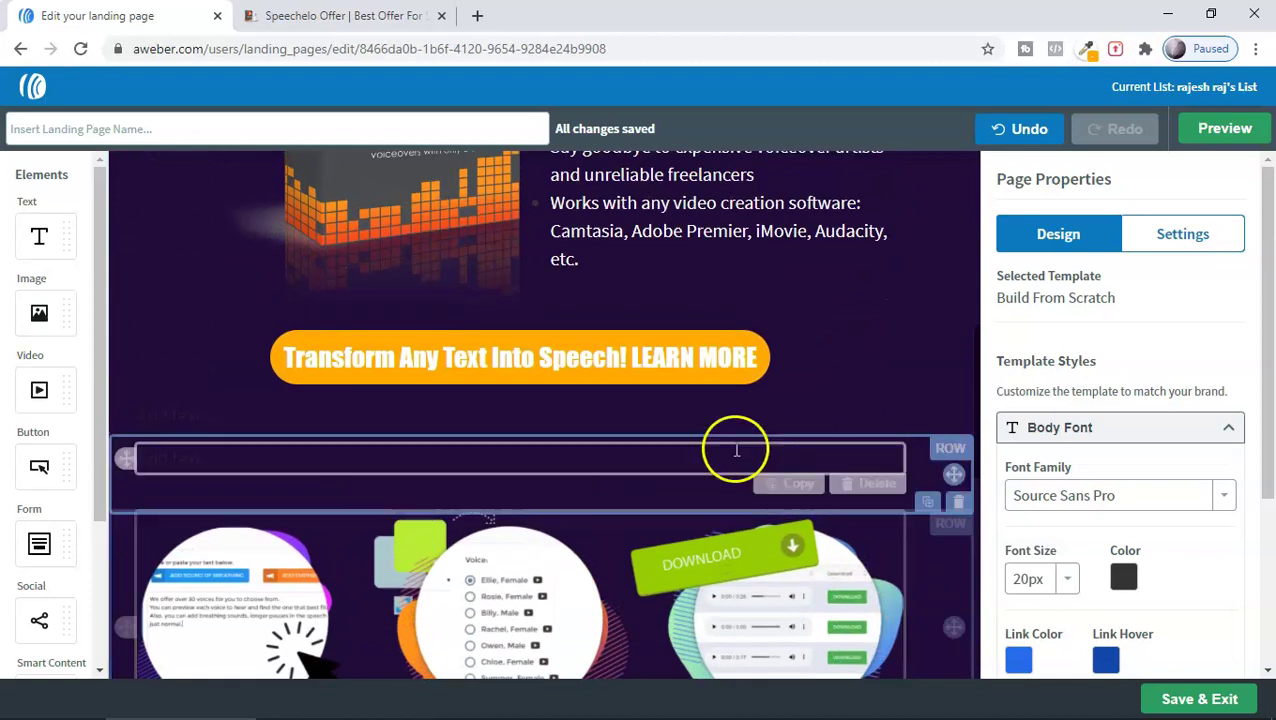
pyautogui.click(614, 458)
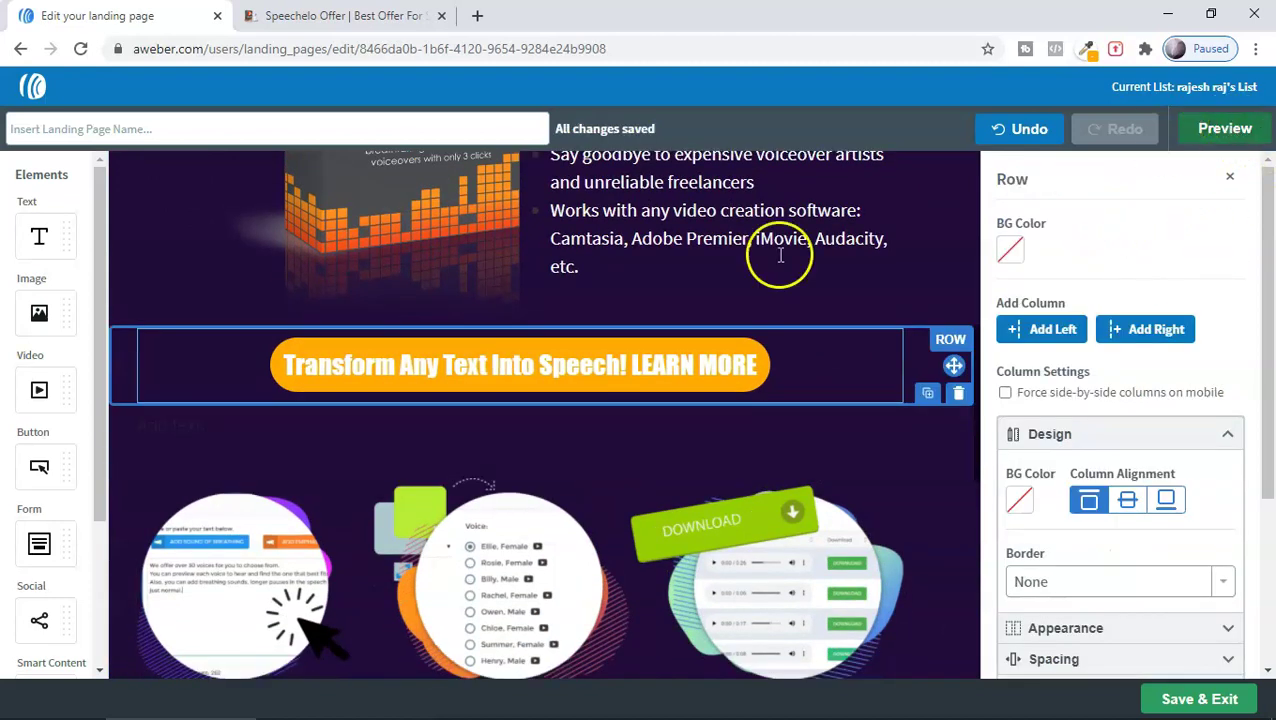
# Review the whole page's spacing in the desktop preview, from the logo down to the lower call-to-action button.
pyautogui.click(1226, 130)
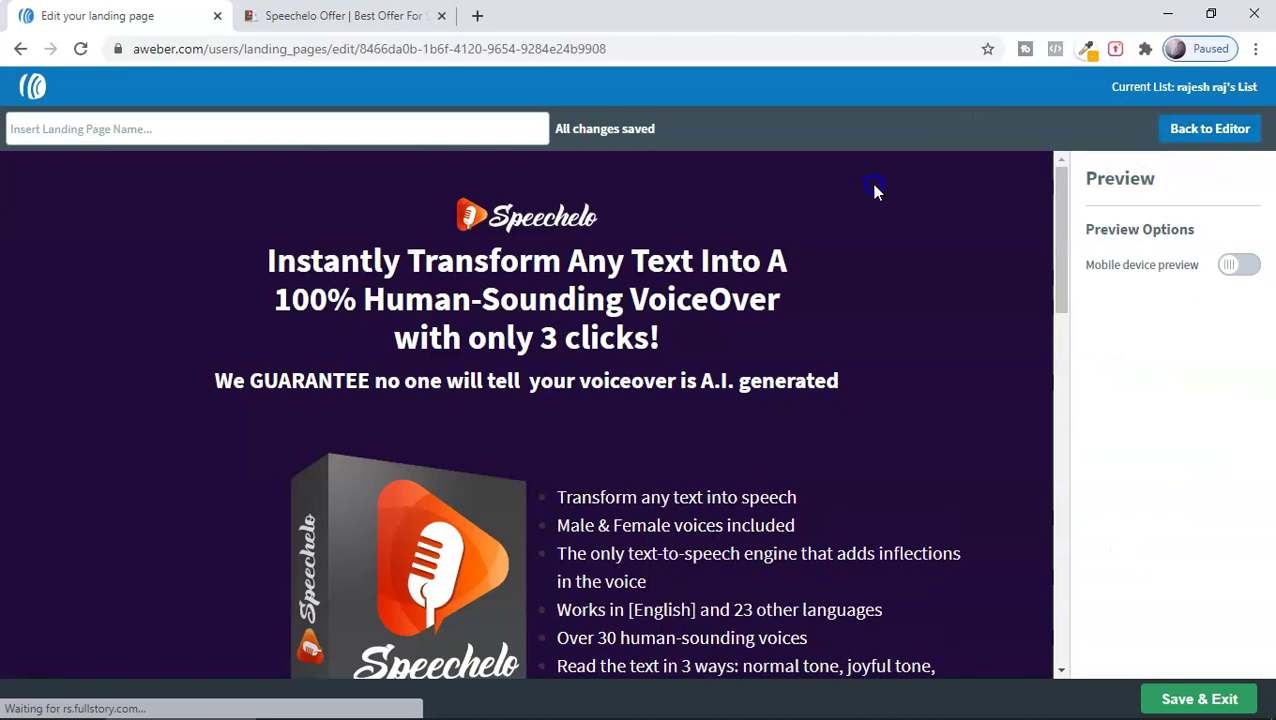
pyautogui.scroll(-10, 820, 253)
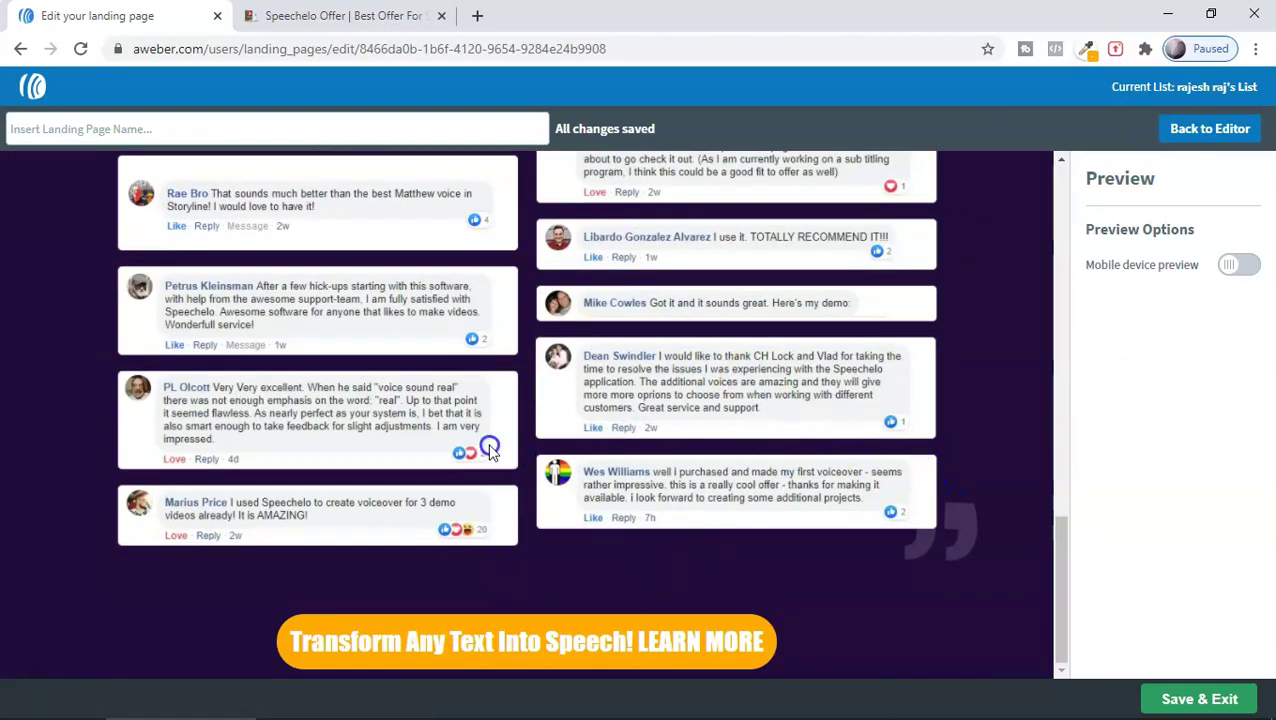
pyautogui.scroll(15, 490, 450)
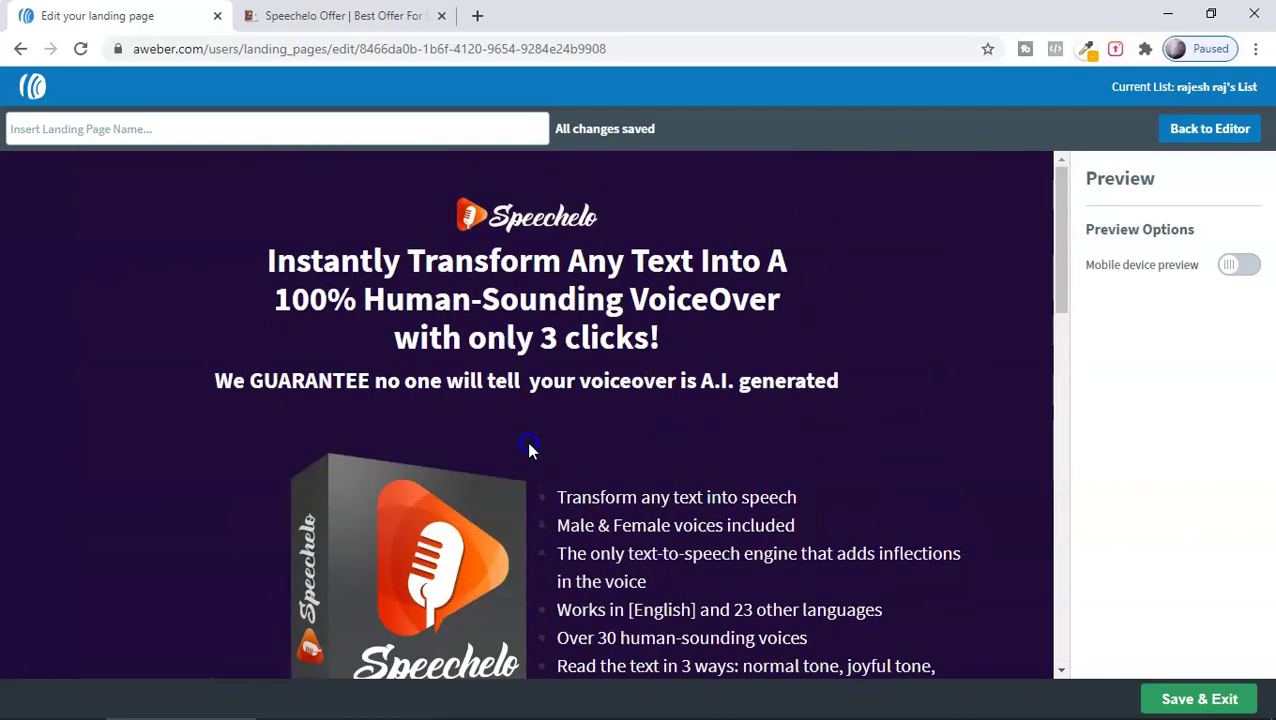
pyautogui.scroll(-15, 530, 449)
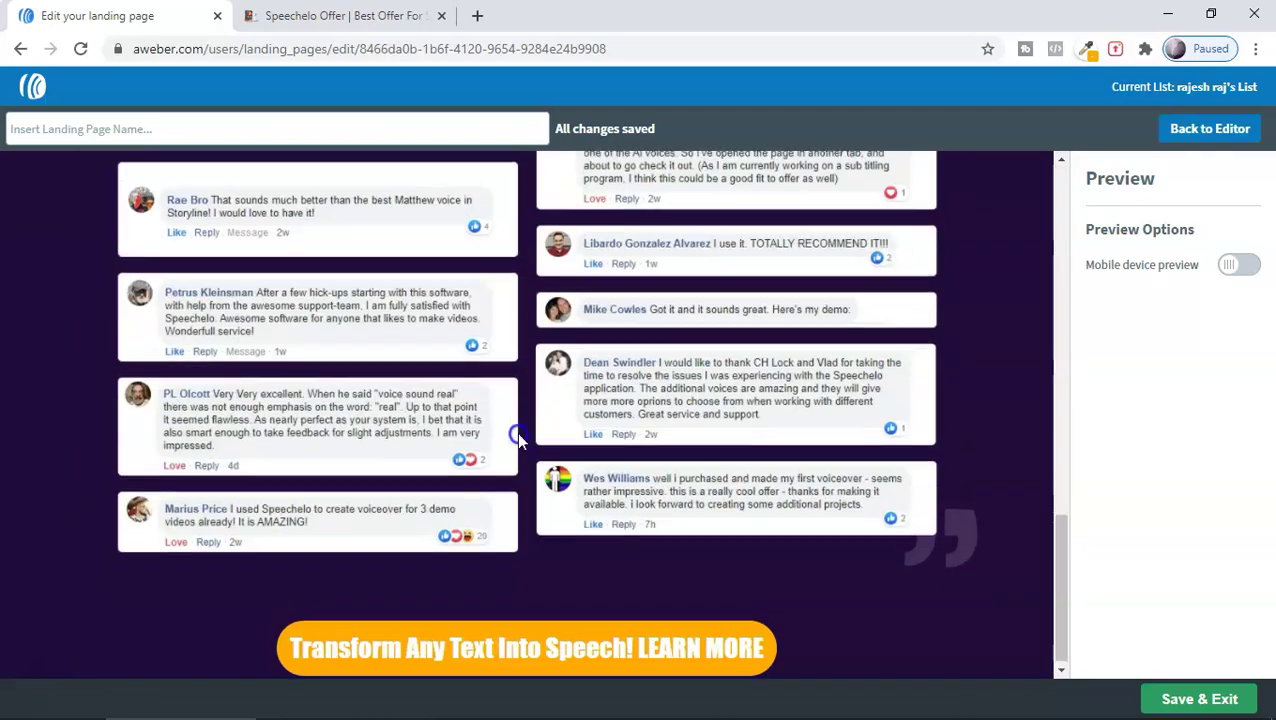
pyautogui.scroll(15, 516, 432)
# Compare the previewed landing page with the original Speechelo offer page in the other browser tab.
pyautogui.click(340, 15)
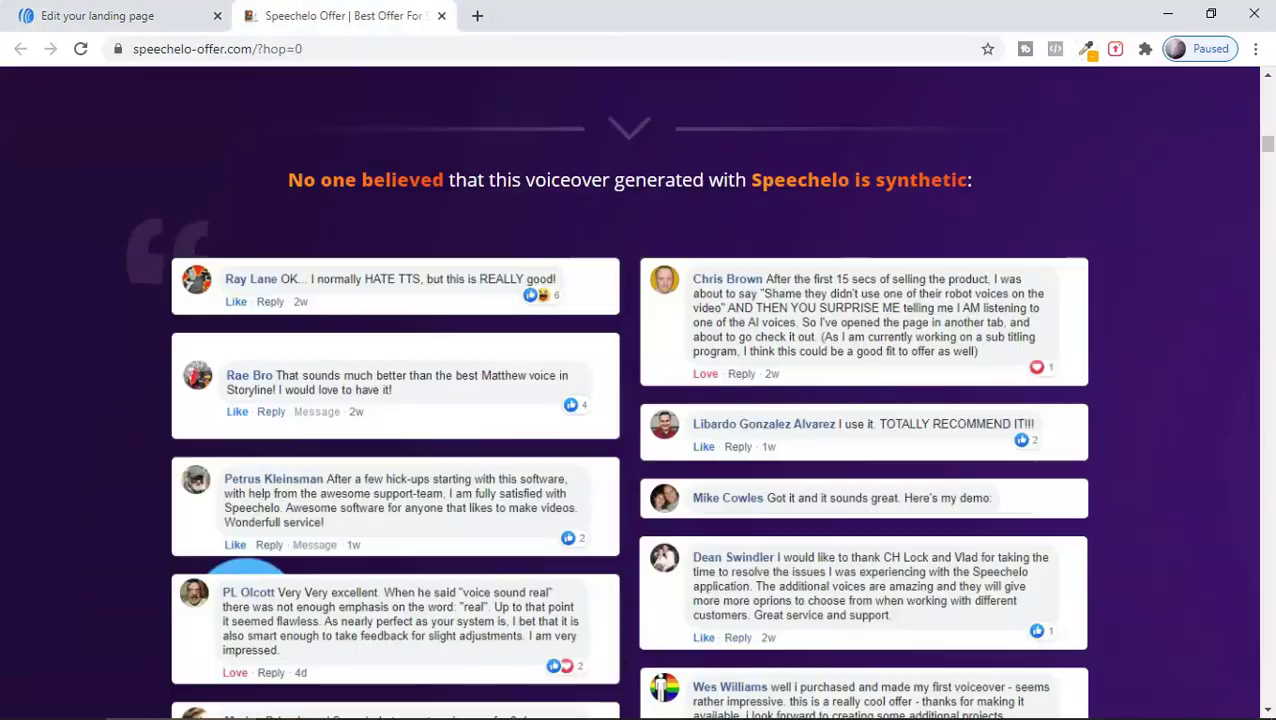
pyautogui.scroll(10, 862, 334)
pyautogui.hotkey('ctrl', 'shift', 'Tab')
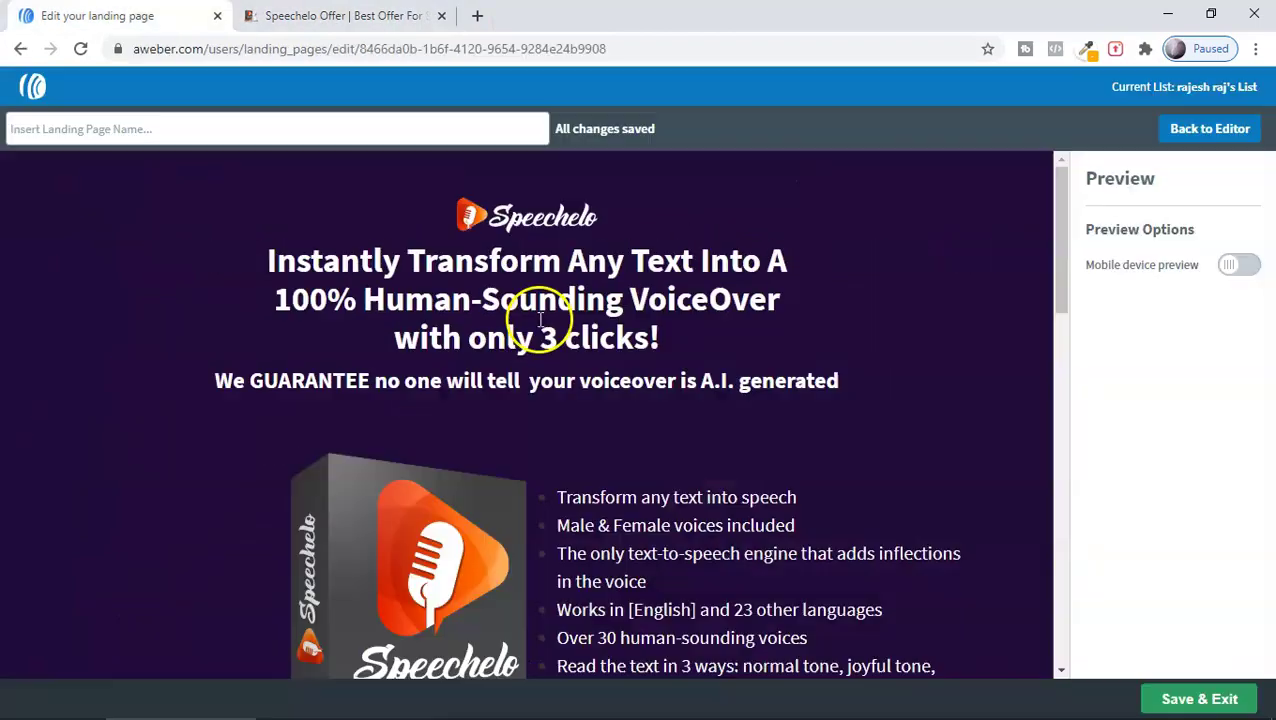
pyautogui.scroll(-15, 541, 349)
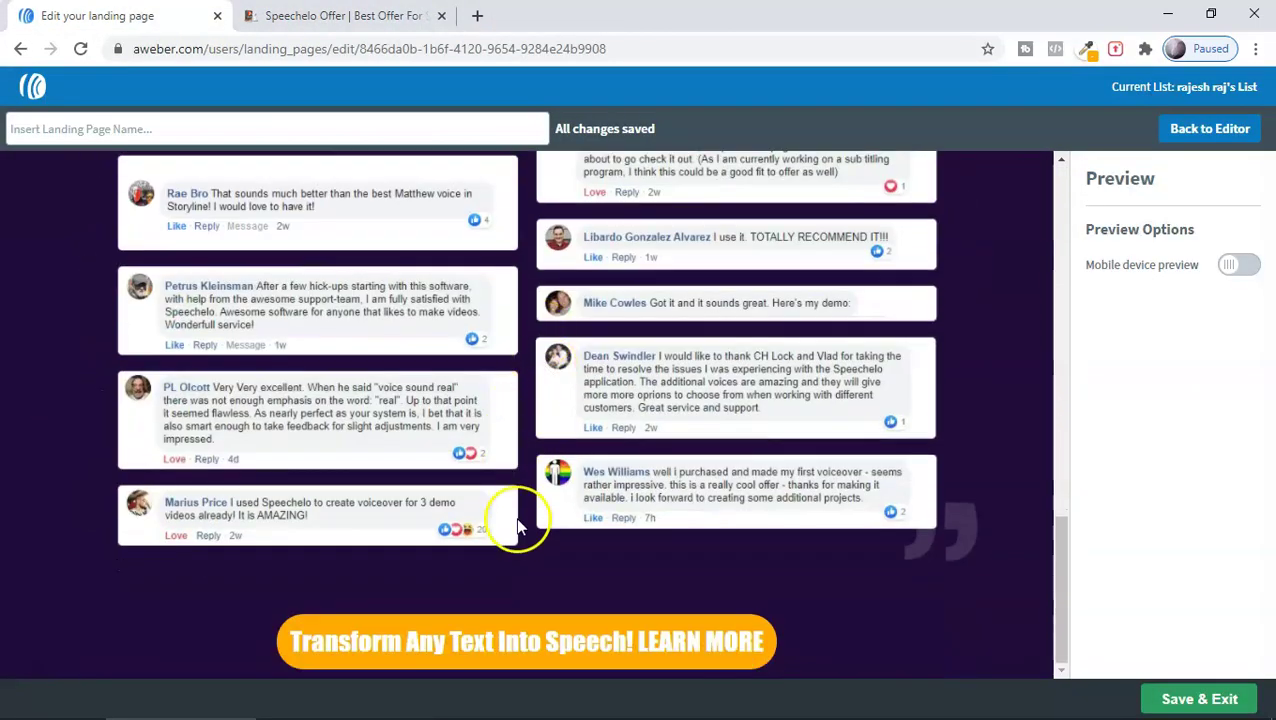
pyautogui.scroll(5, 516, 522)
pyautogui.hotkey('ctrl', 'Tab')
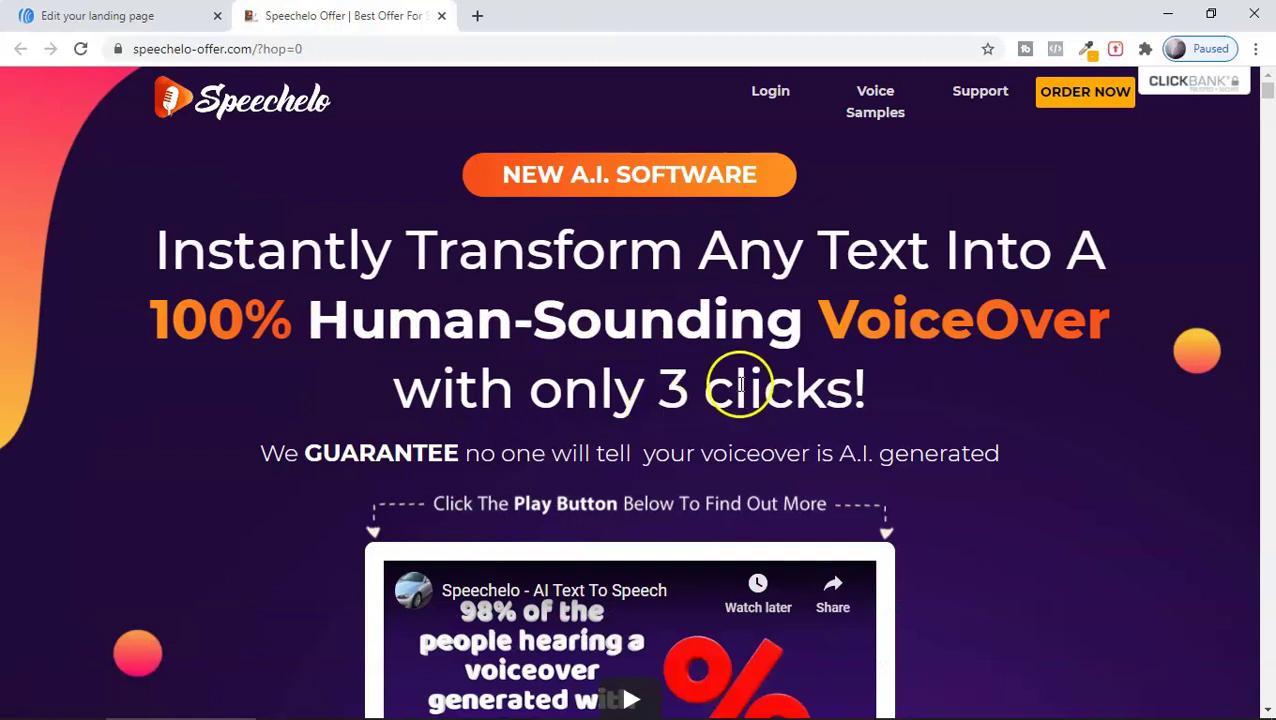
pyautogui.hotkey('ctrl', 'shift', 'Tab')
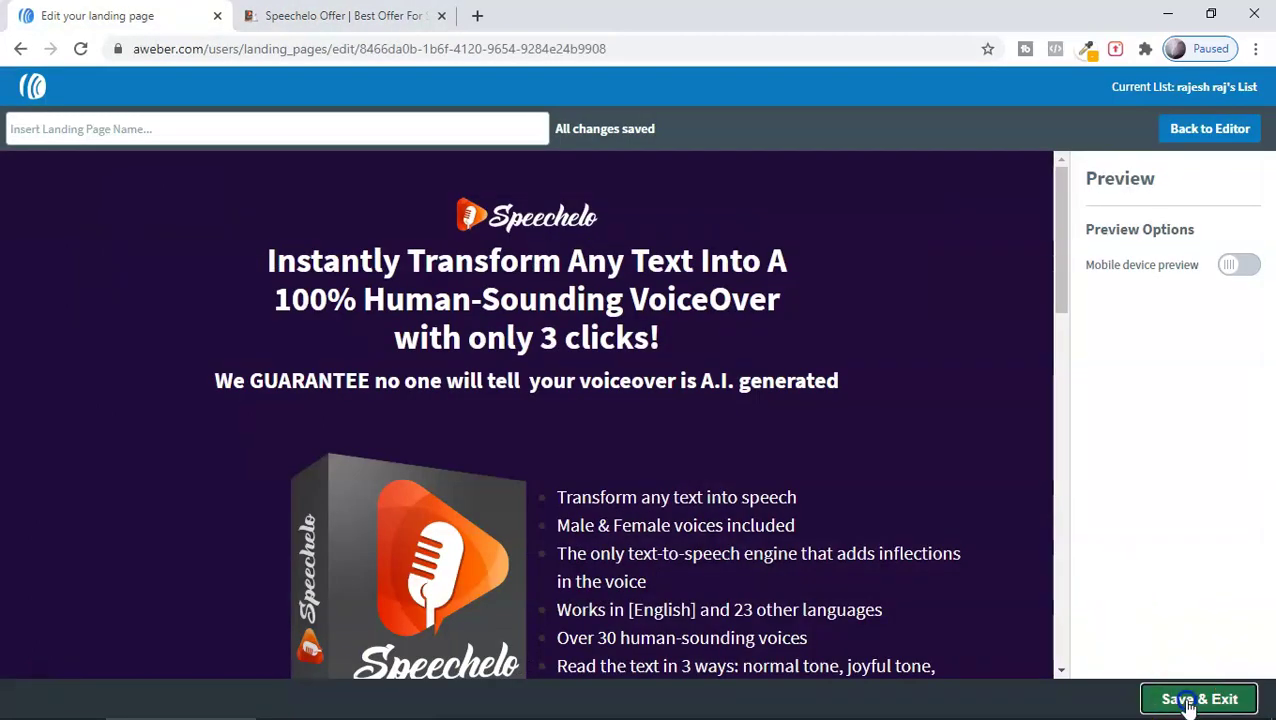
# Save and exit the editor, and publish the newly built page at the top of the landing page list.
pyautogui.click(1189, 702)
pyautogui.scroll(-5, 1072, 432)
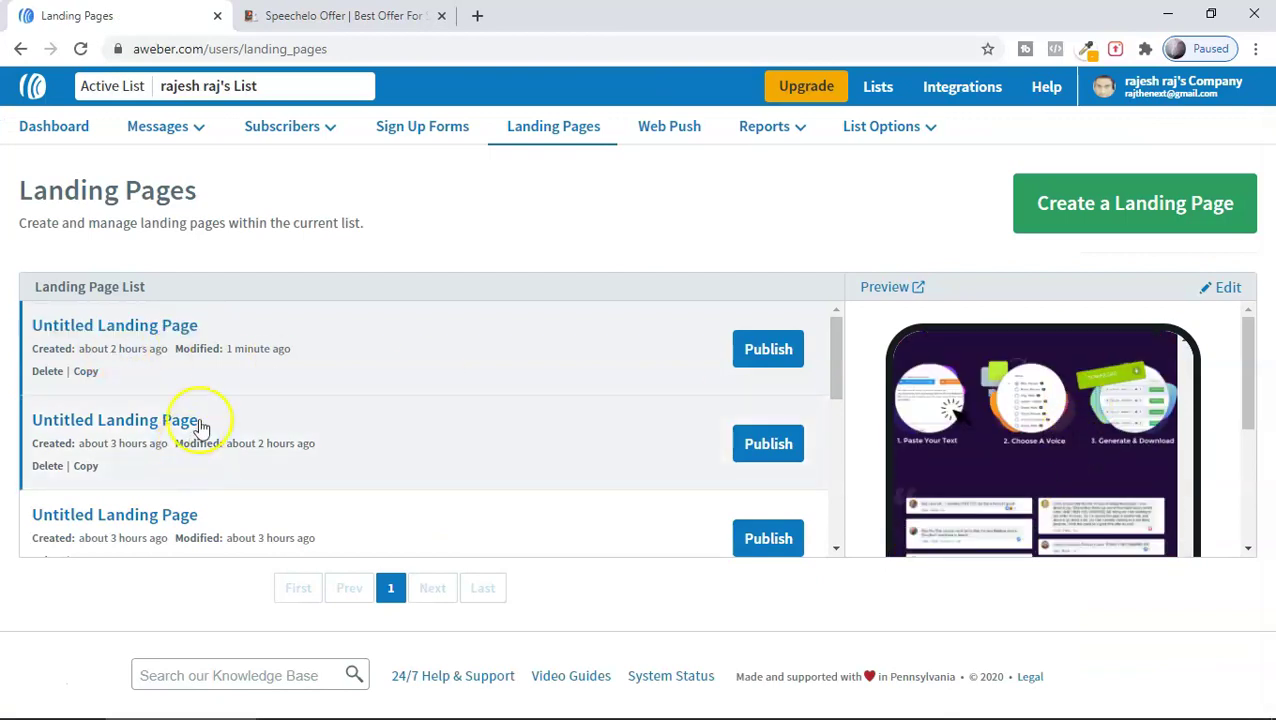
pyautogui.tripleClick(335, 347)
pyautogui.click(406, 361)
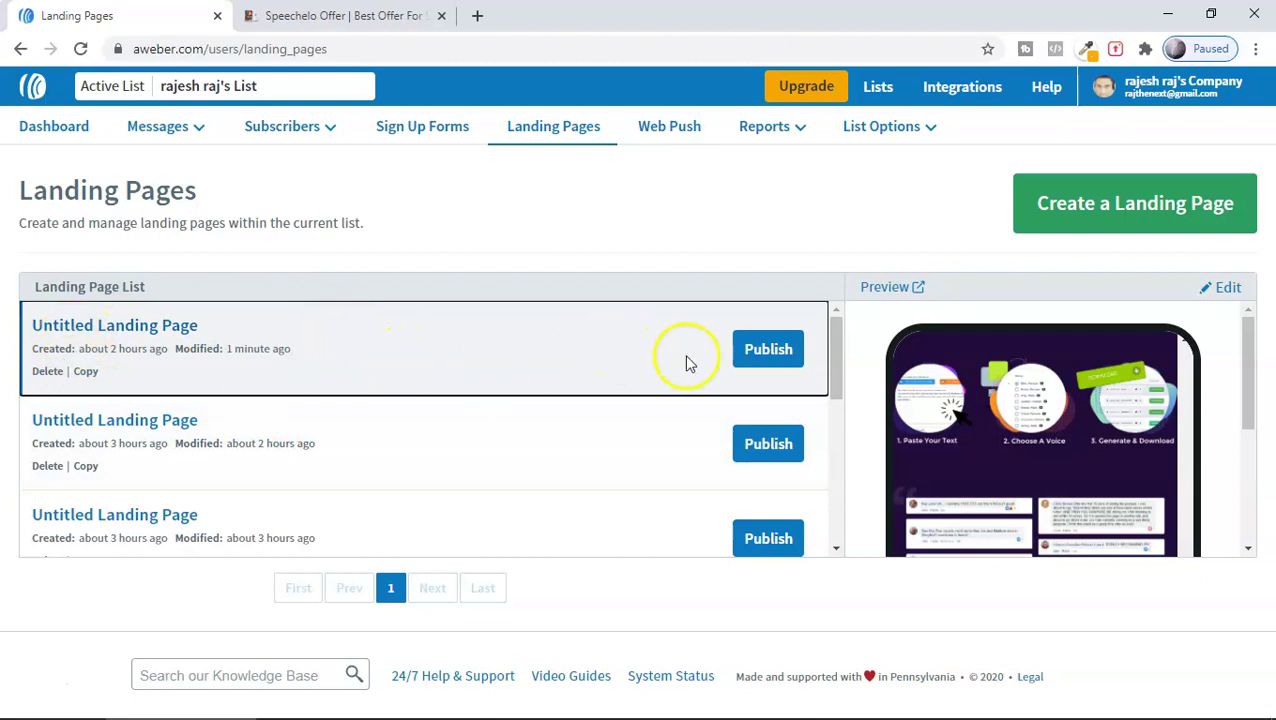
pyautogui.click(762, 352)
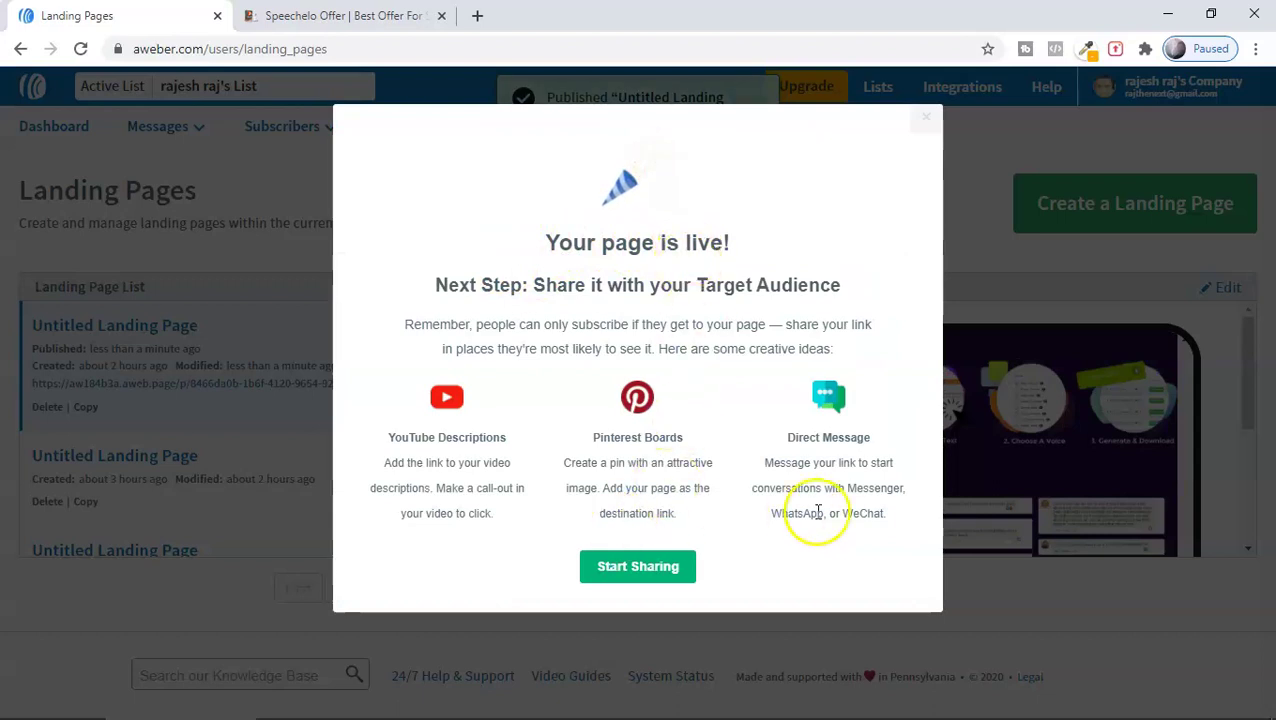
pyautogui.press('Escape')
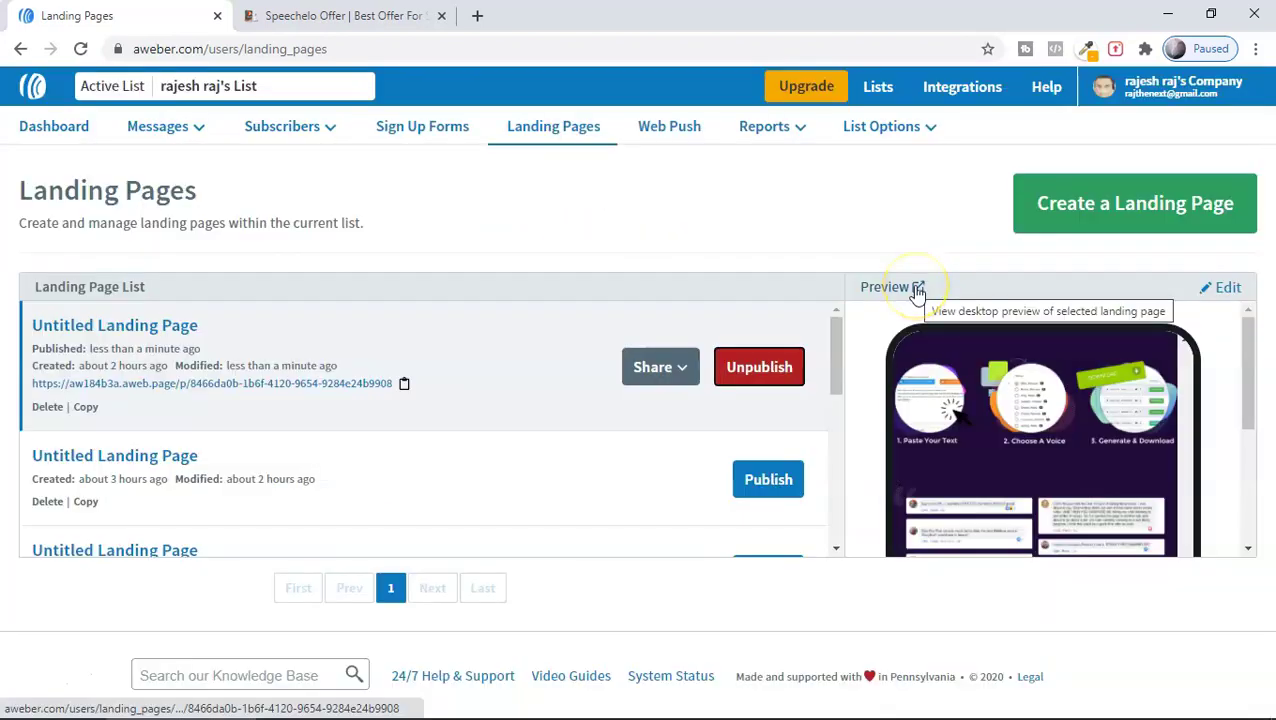
# Review the published page from headline to final button in its full desktop preview, and return to the landing page list.
pyautogui.click(913, 288)
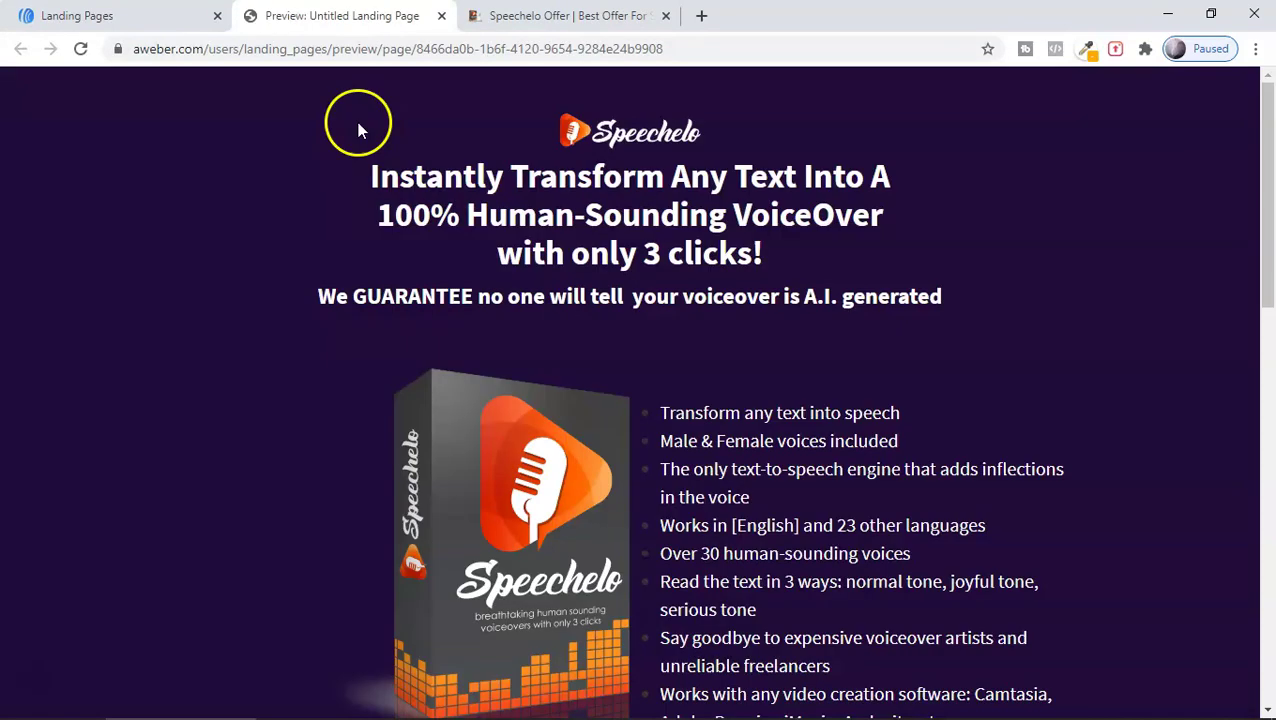
pyautogui.scroll(-12, 940, 296)
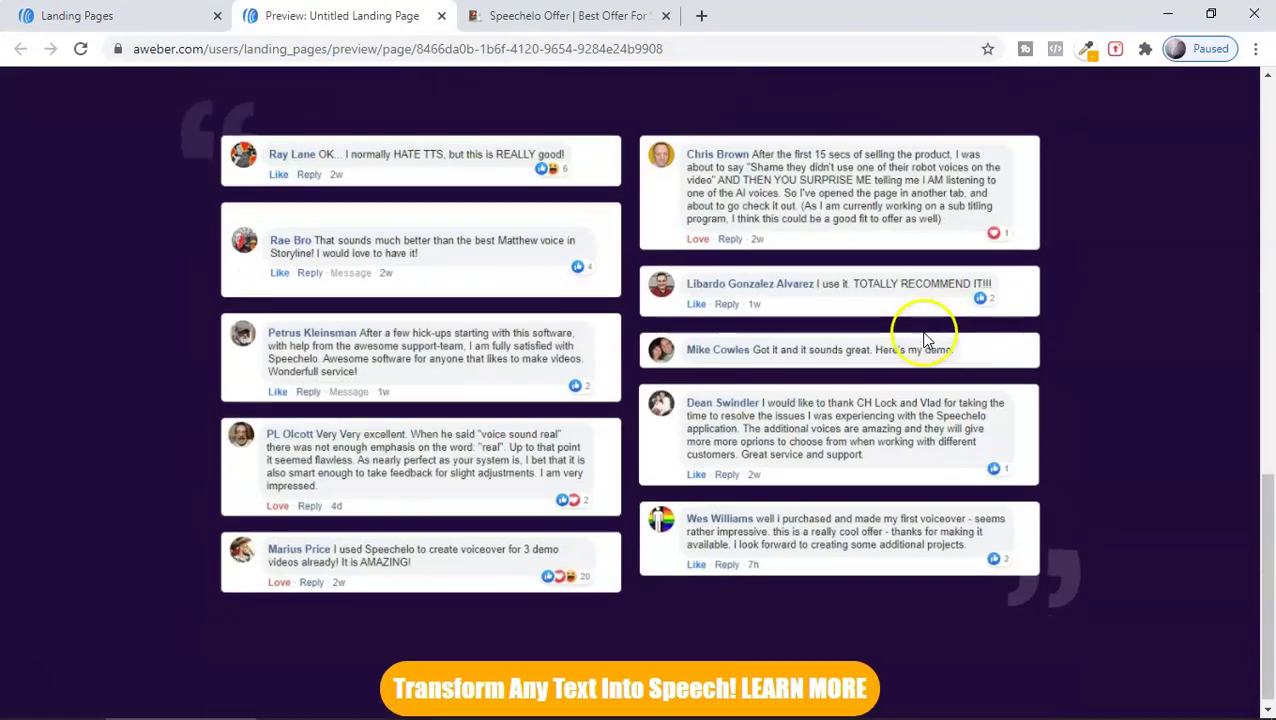
pyautogui.scroll(12, 880, 495)
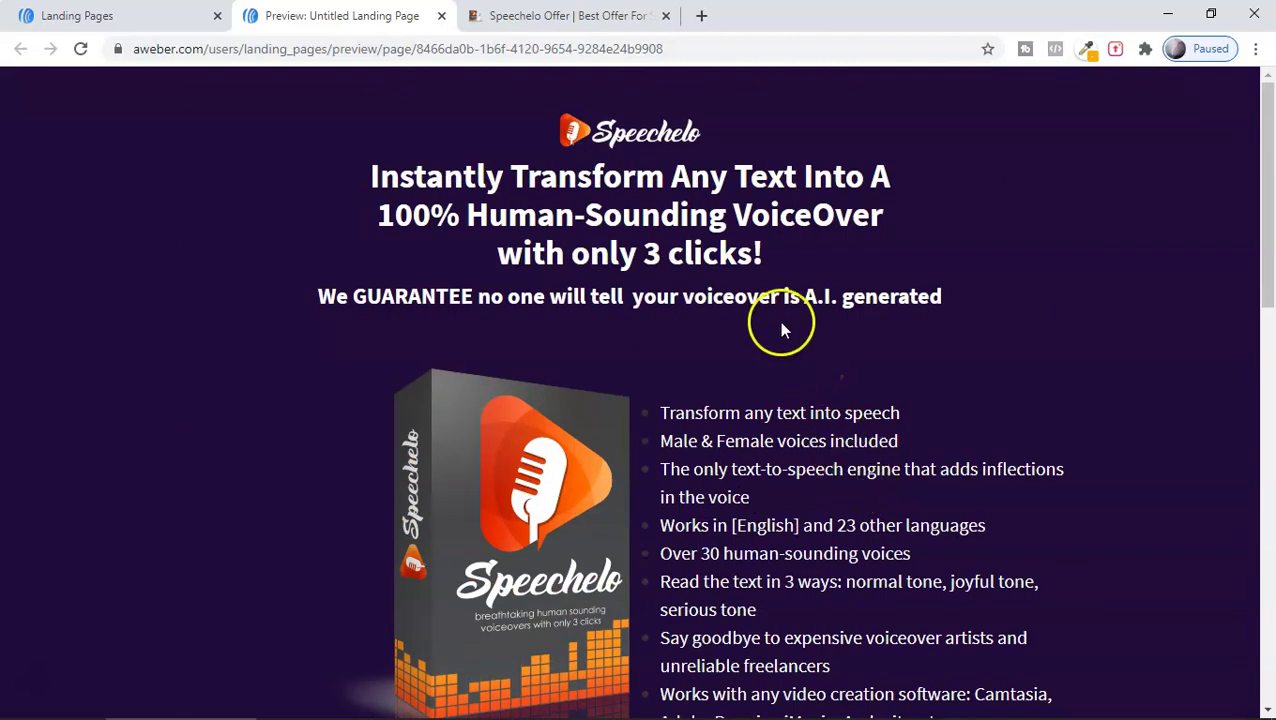
pyautogui.scroll(-4, 770, 332)
pyautogui.scroll(-7, 755, 446)
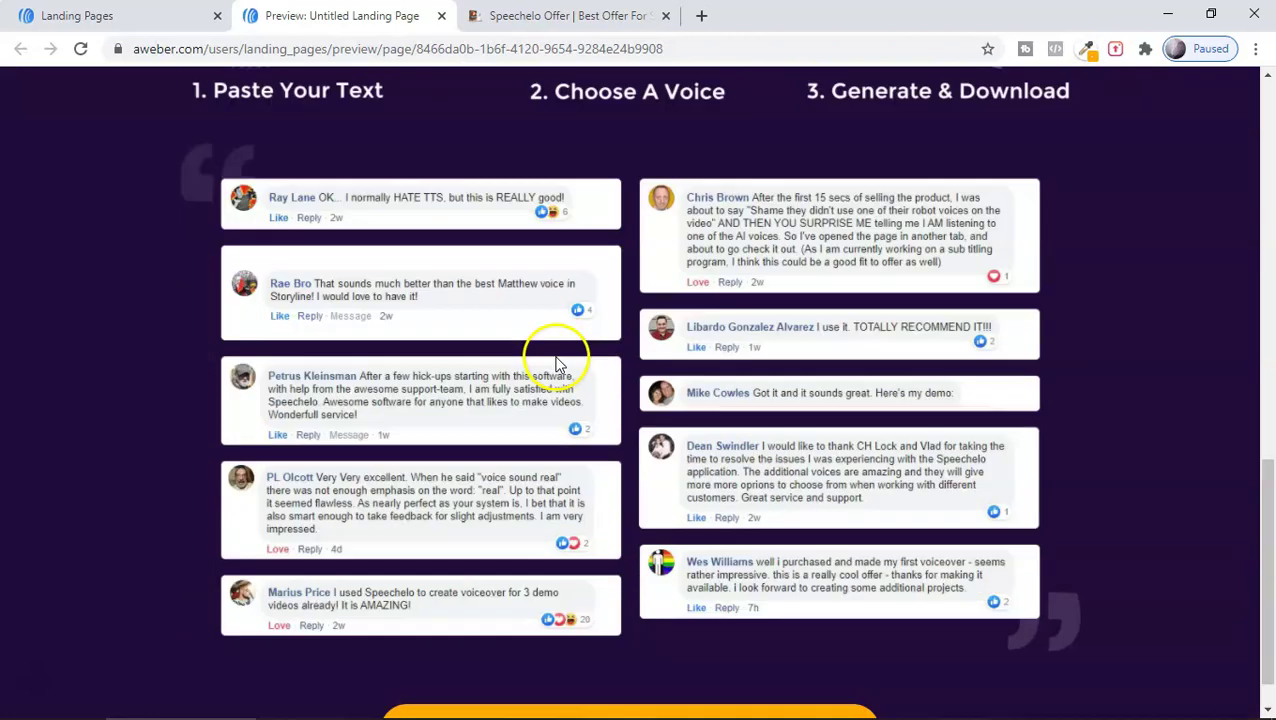
pyautogui.scroll(10, 520, 378)
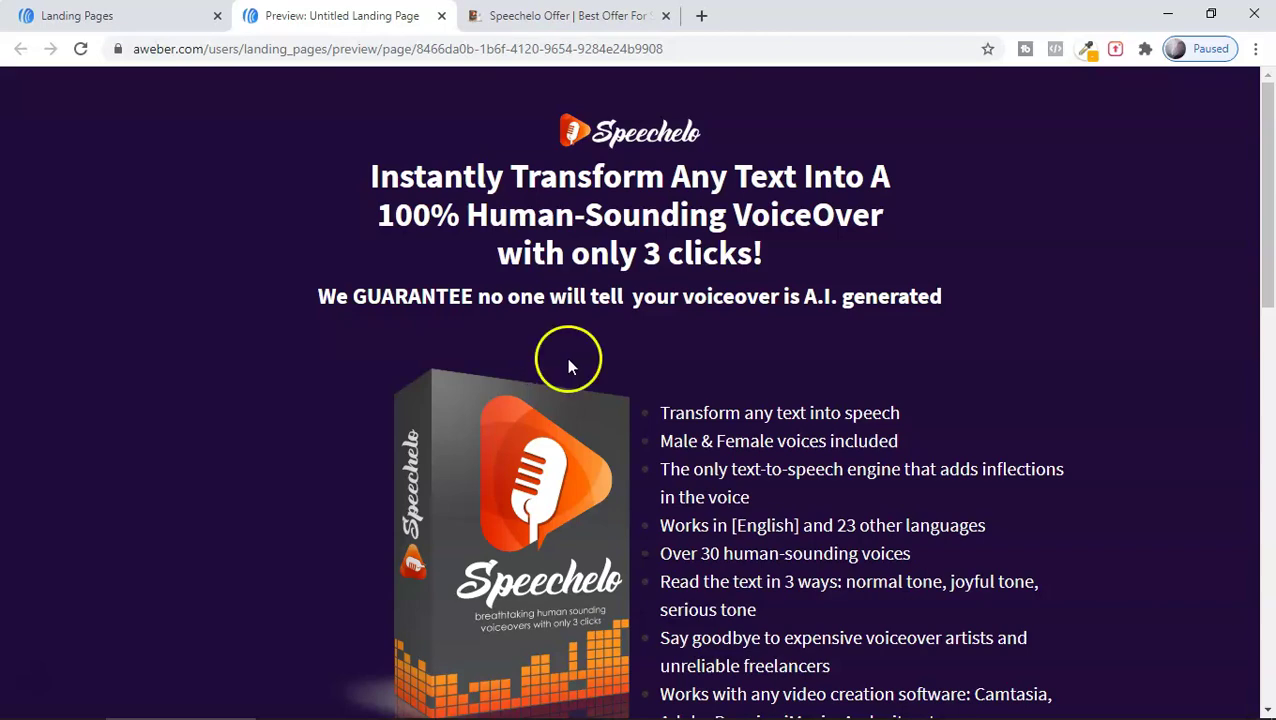
pyautogui.scroll(-3, 592, 357)
pyautogui.scroll(3, 598, 357)
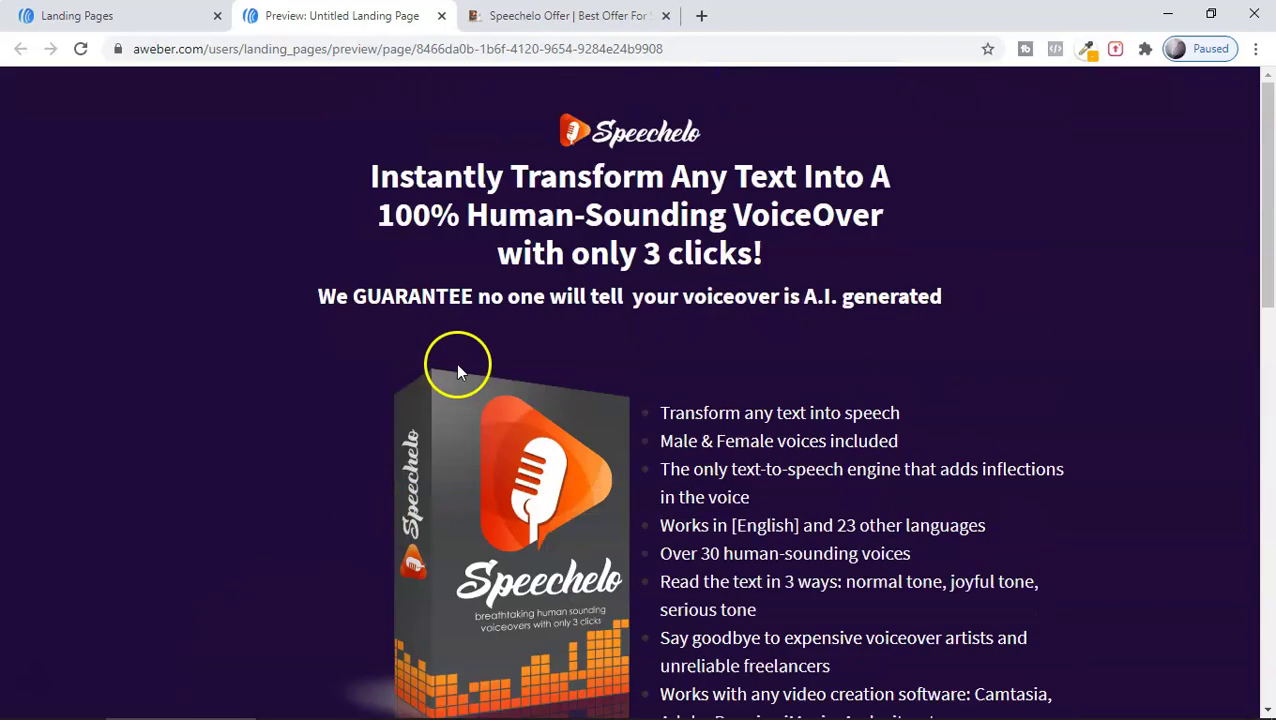
pyautogui.click(162, 12)
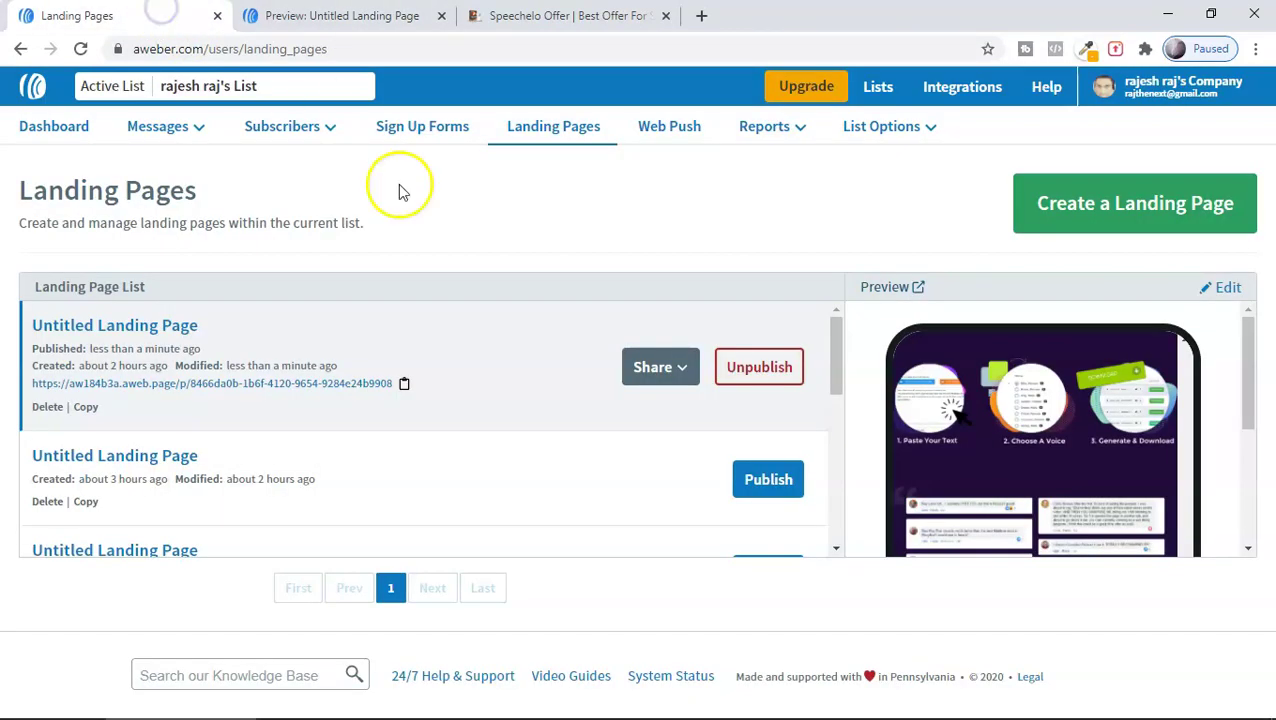
pyautogui.click(443, 262)
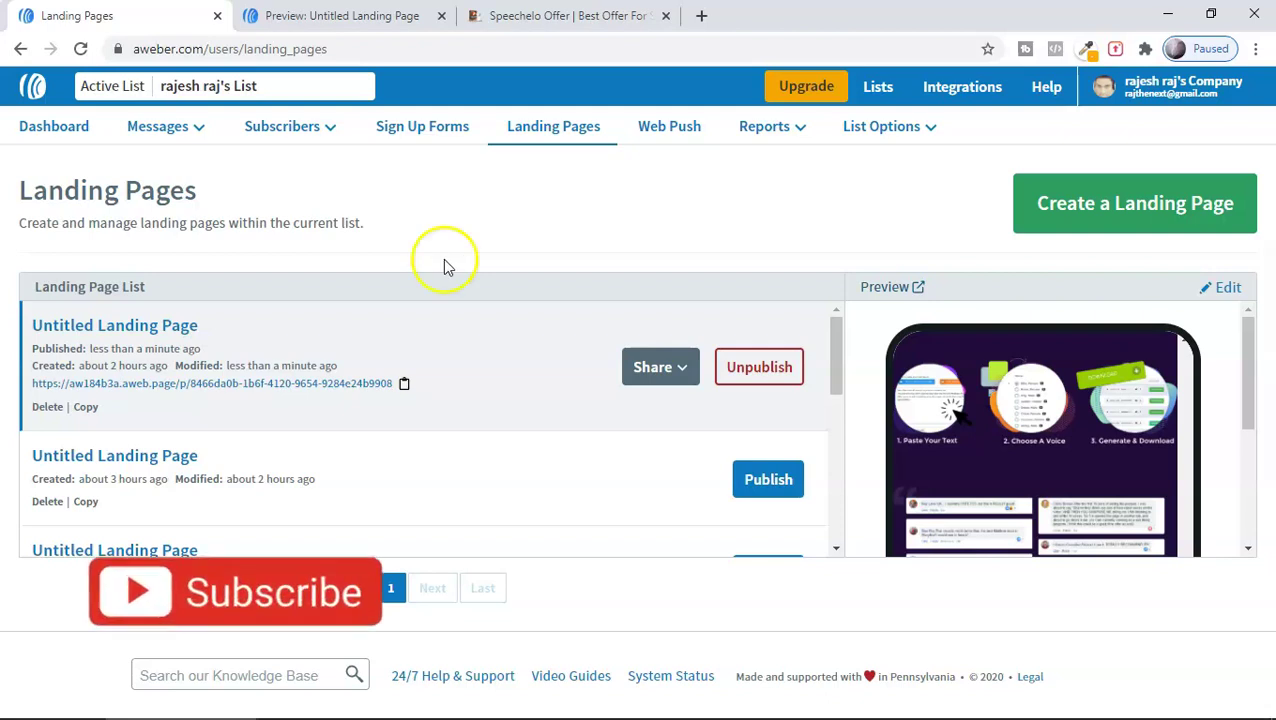